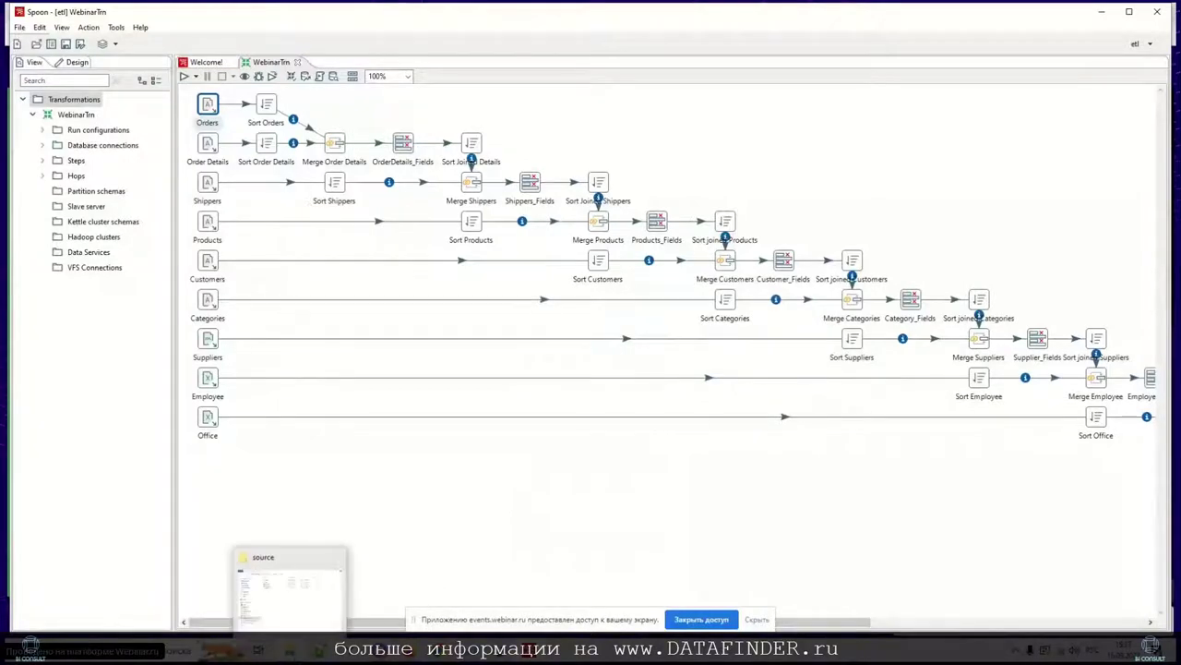
Step: Bring up the C:\BI-Consult\source folder listing Data.mdb, EmpOff.xls and Suppliers.xml
left_click(286, 591)
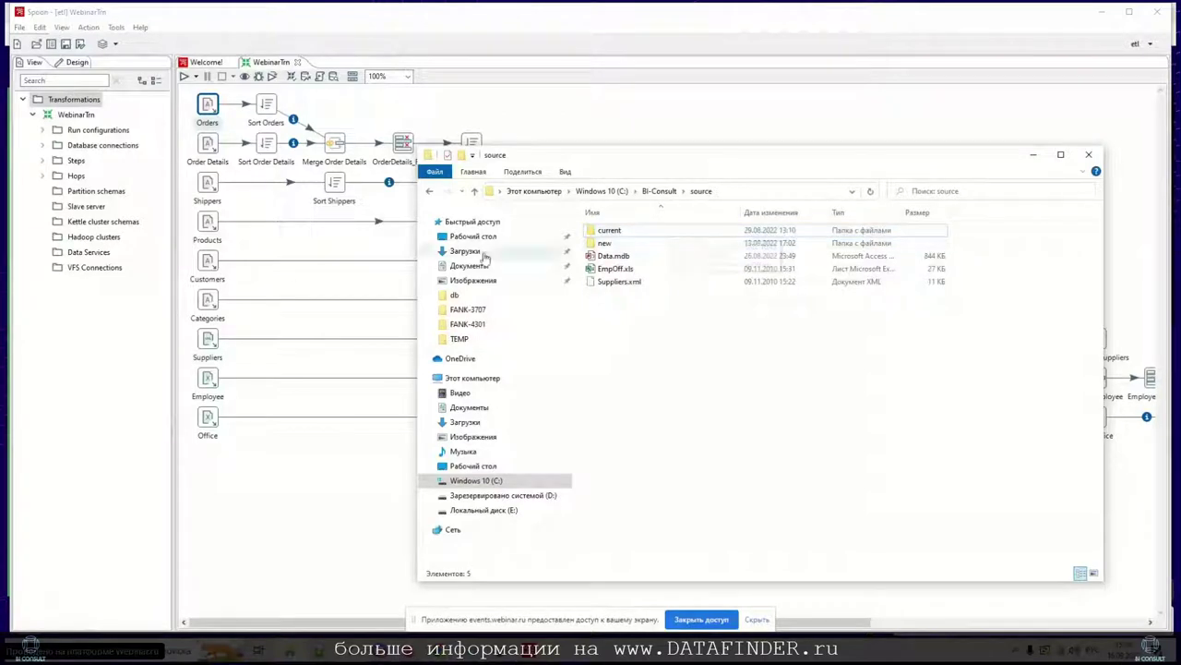
Step: Put the source folder away and bring the WebinarTrn transformation graph back in Spoon
left_click(329, 474)
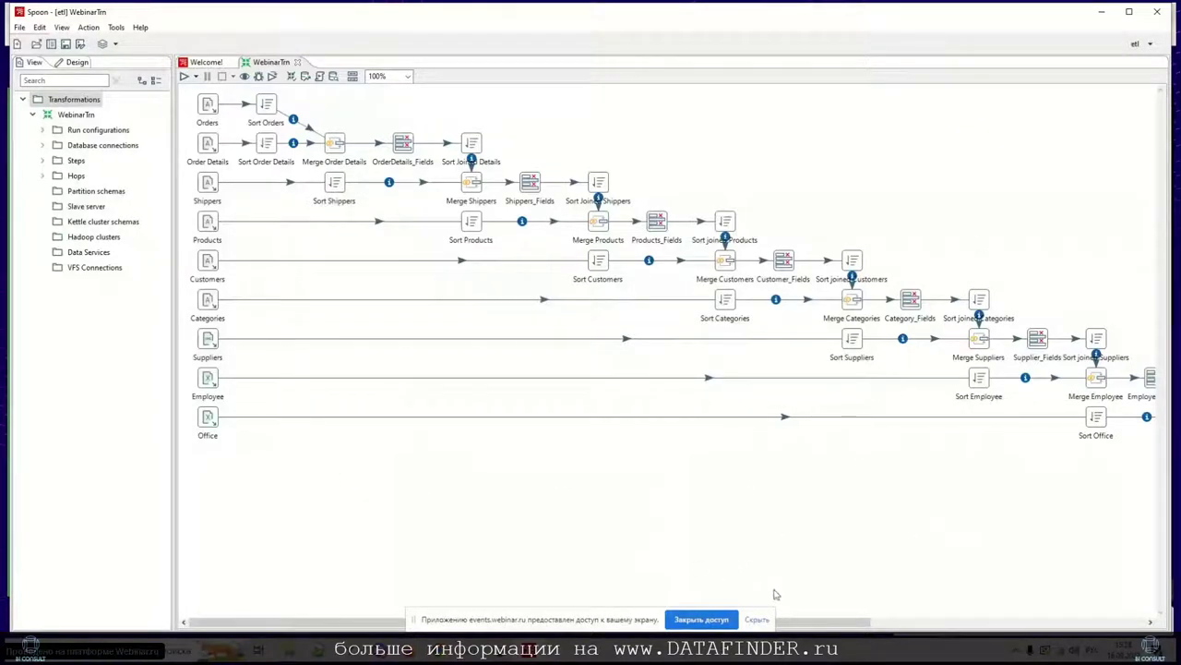
Step: Review WebinarTrn from Sort Orders and Merge Order Details to Table output, then select DBeaver's query
mouse_move(600, 620)
left_mouse_down()
mouse_move(843, 618)
mouse_move(600, 607)
left_mouse_up()
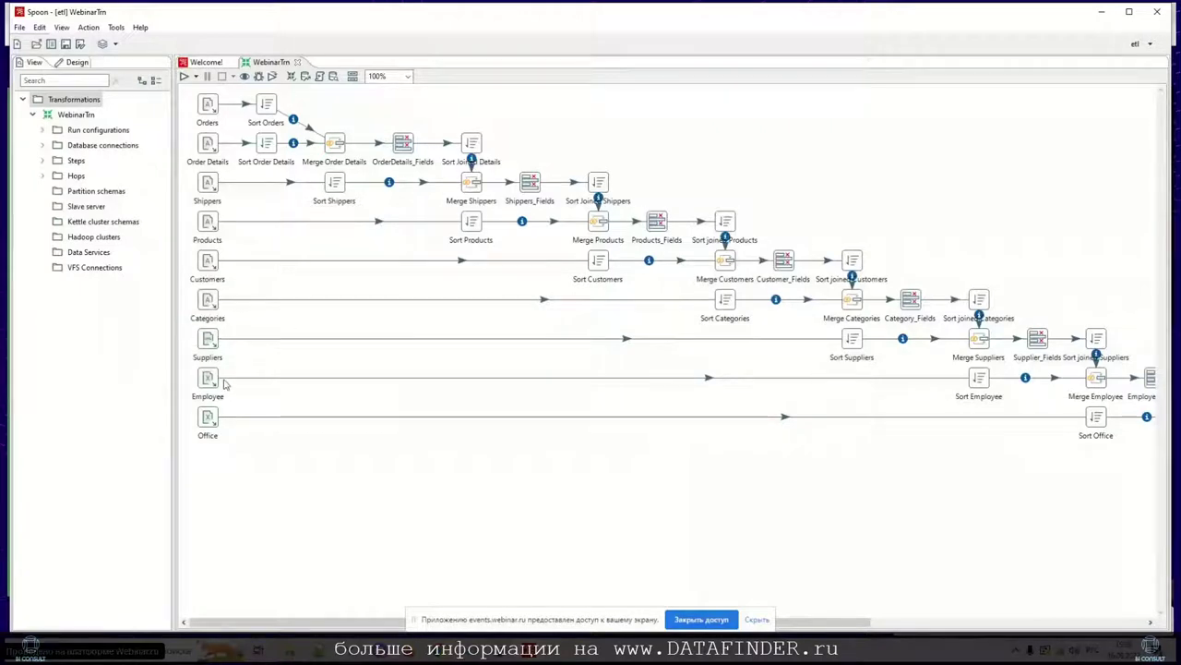
mouse_move(232, 340)
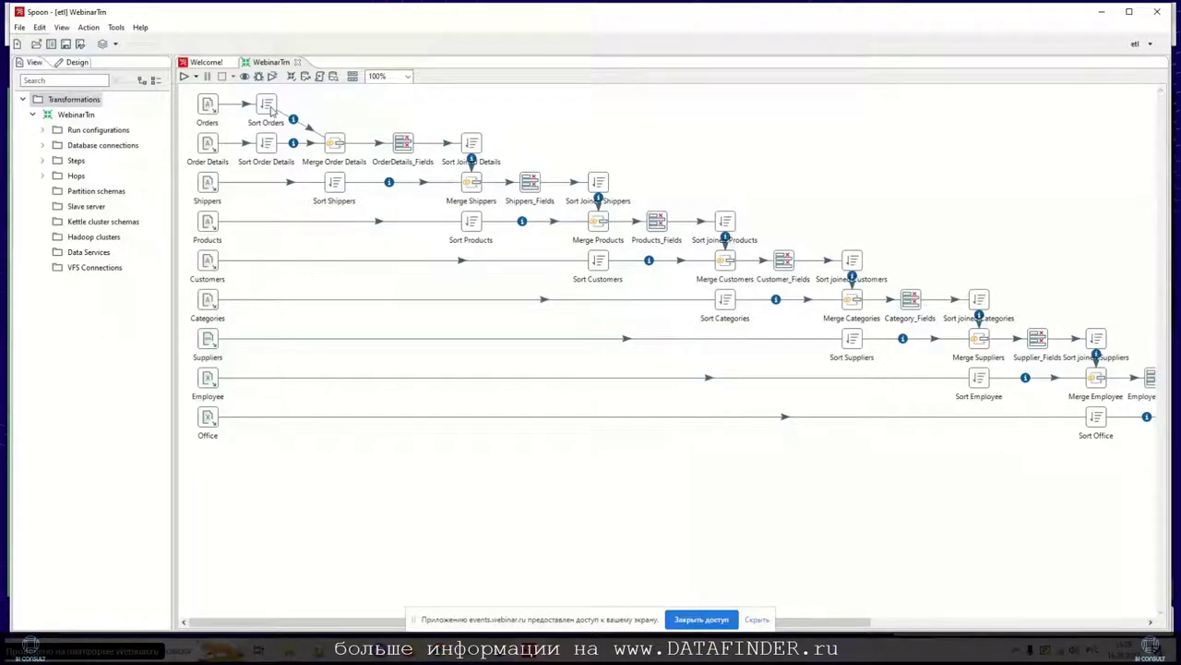
left_click(271, 110)
left_click(333, 147)
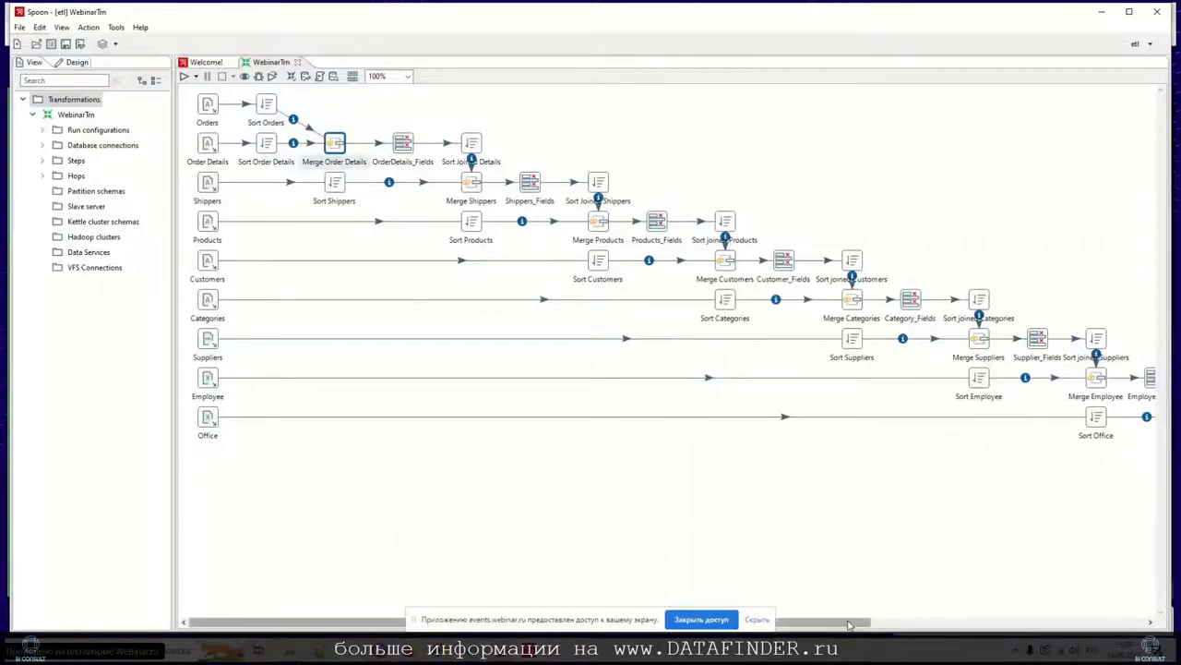
left_click_drag(850, 625, 1122, 620)
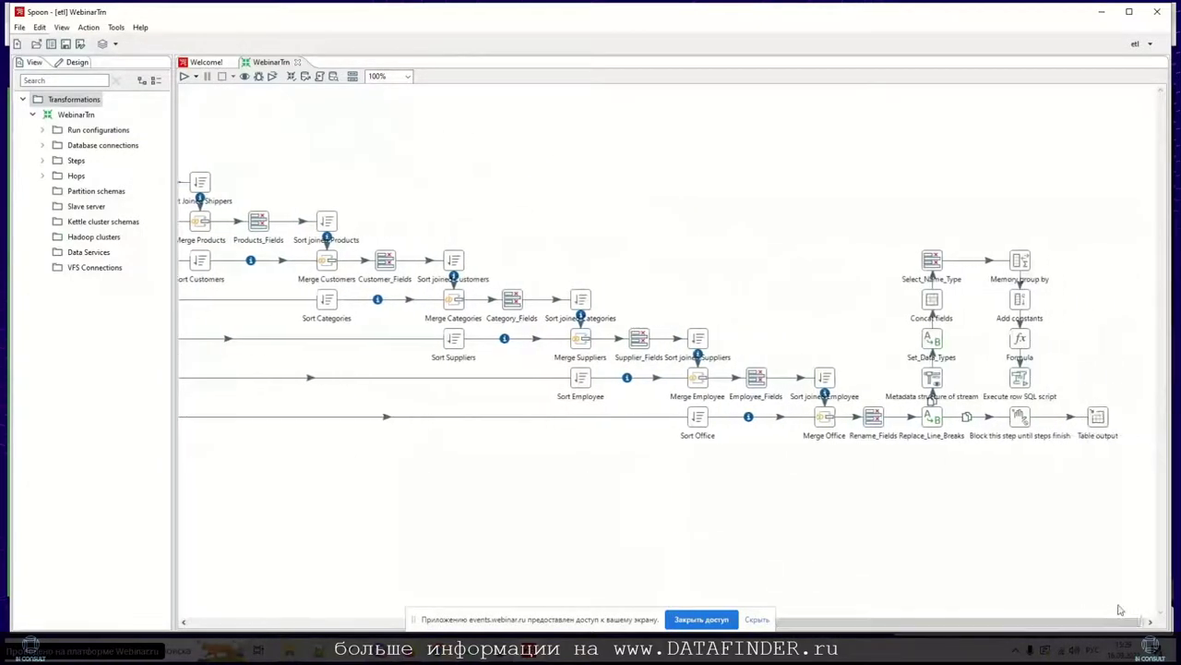
left_click(1098, 417)
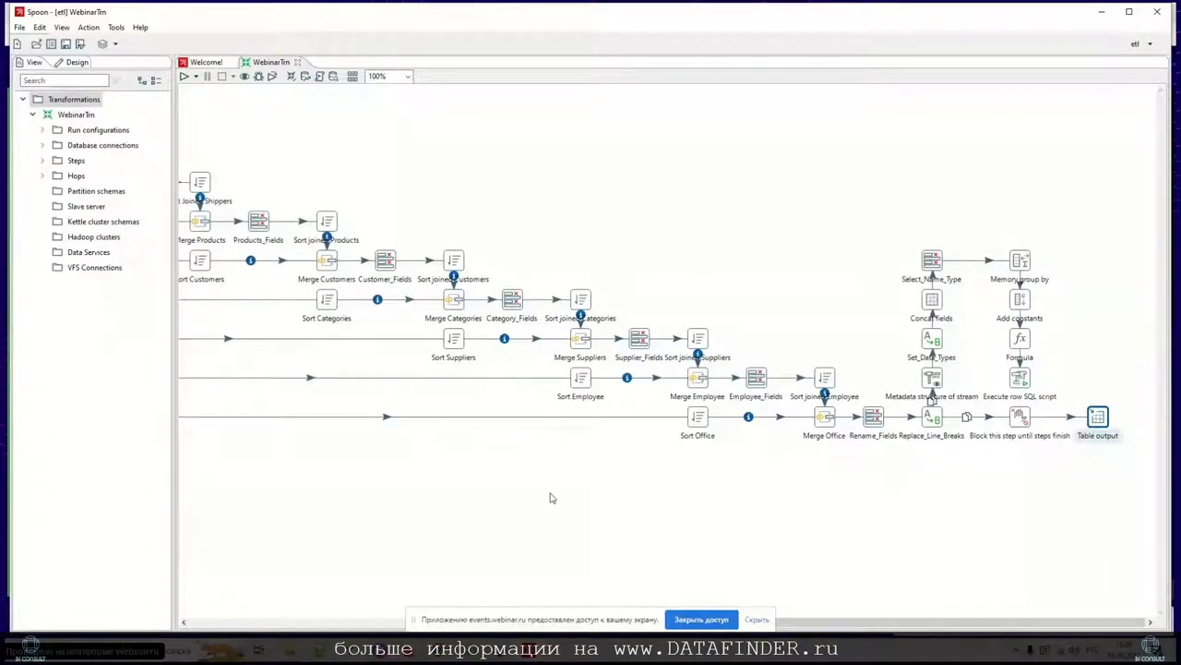
left_click_drag(956, 625, 305, 625)
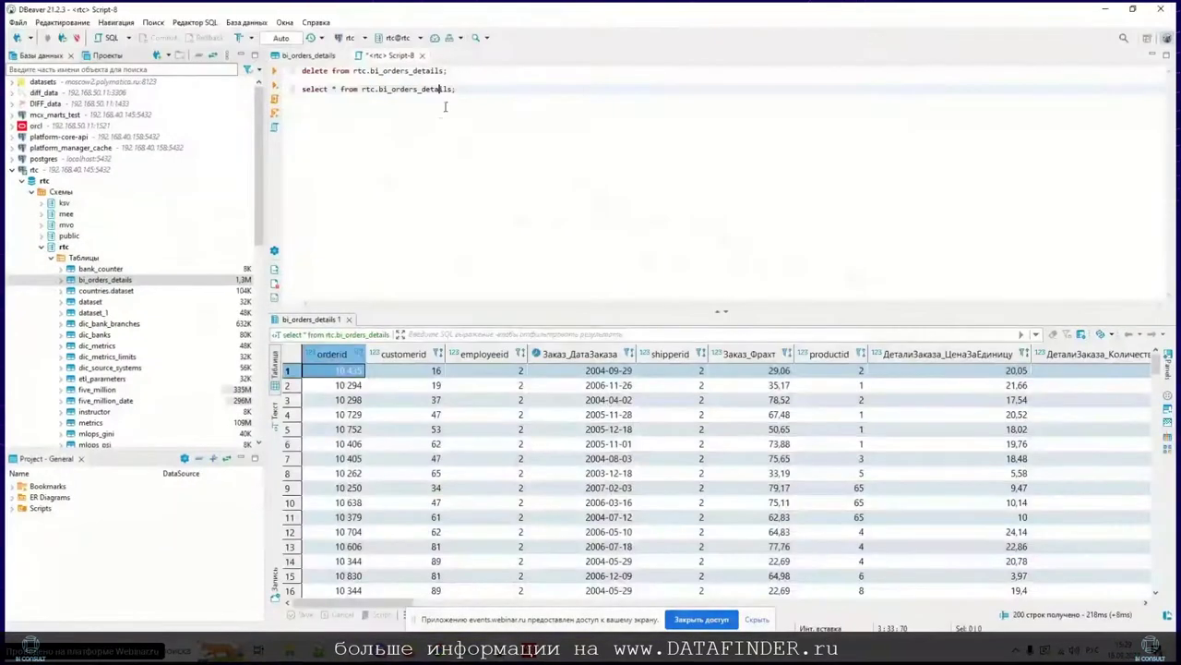
left_click_drag(456, 88, 301, 90)
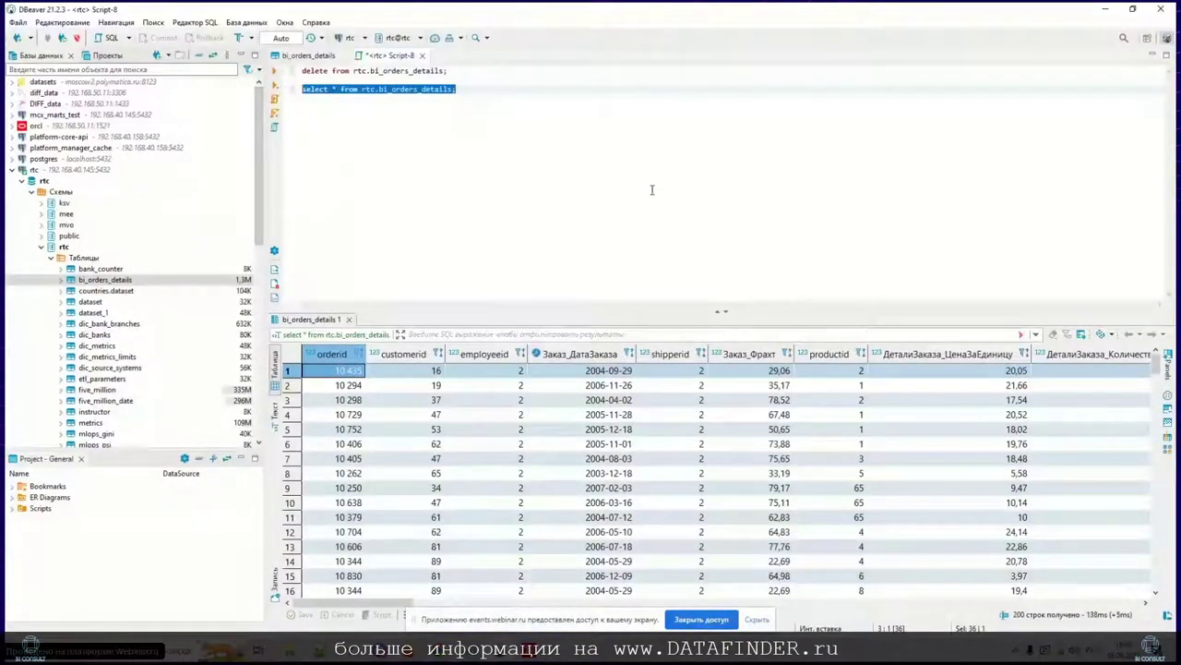
Step: Delete all 2172 rows from rtc.bi_orders_details in DBeaver, confirming the unfiltered DELETE
left_click(466, 73)
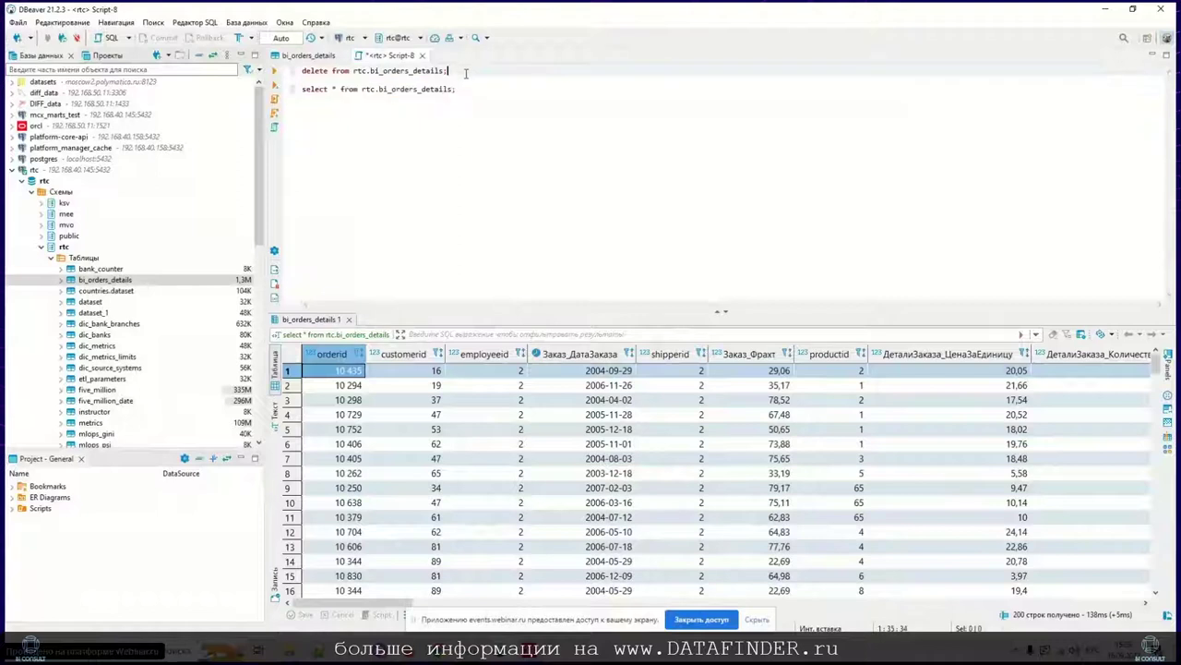
left_click_drag(466, 73, 301, 72)
left_click(274, 71)
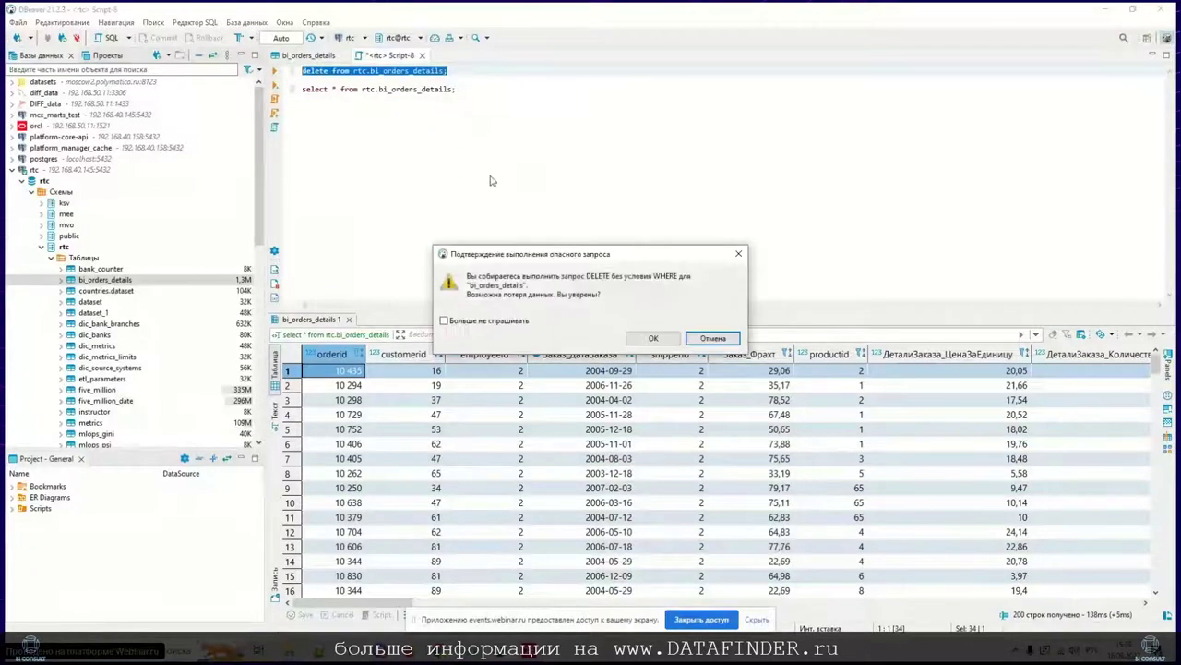
left_click(652, 338)
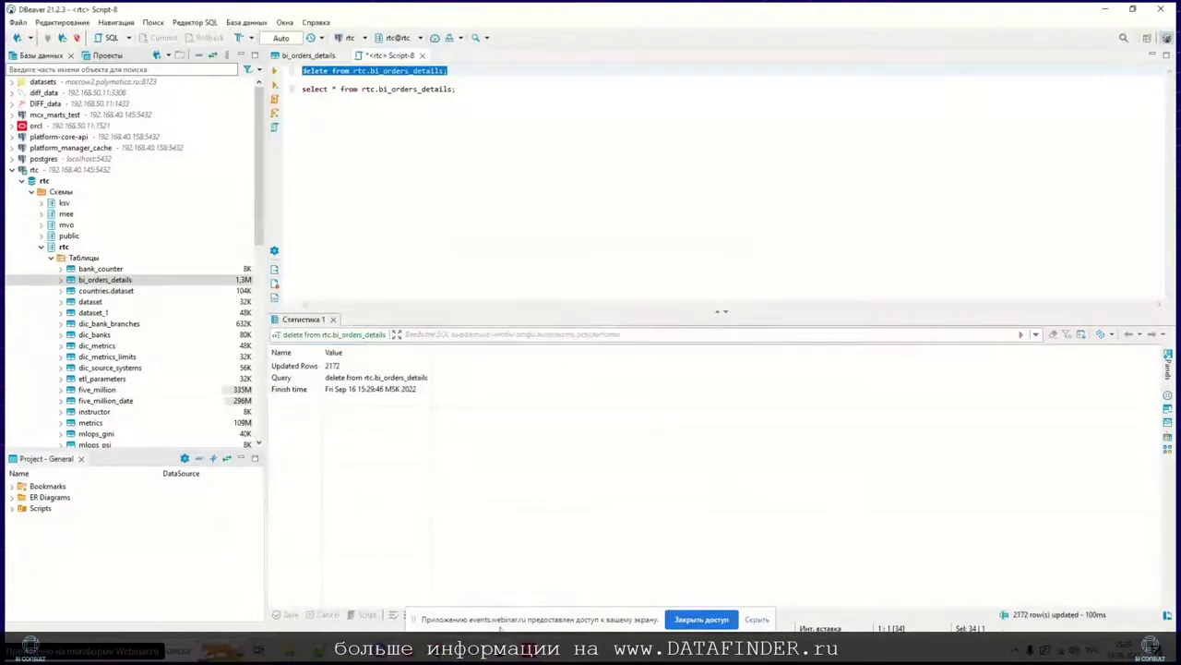
key("alt+Tab")
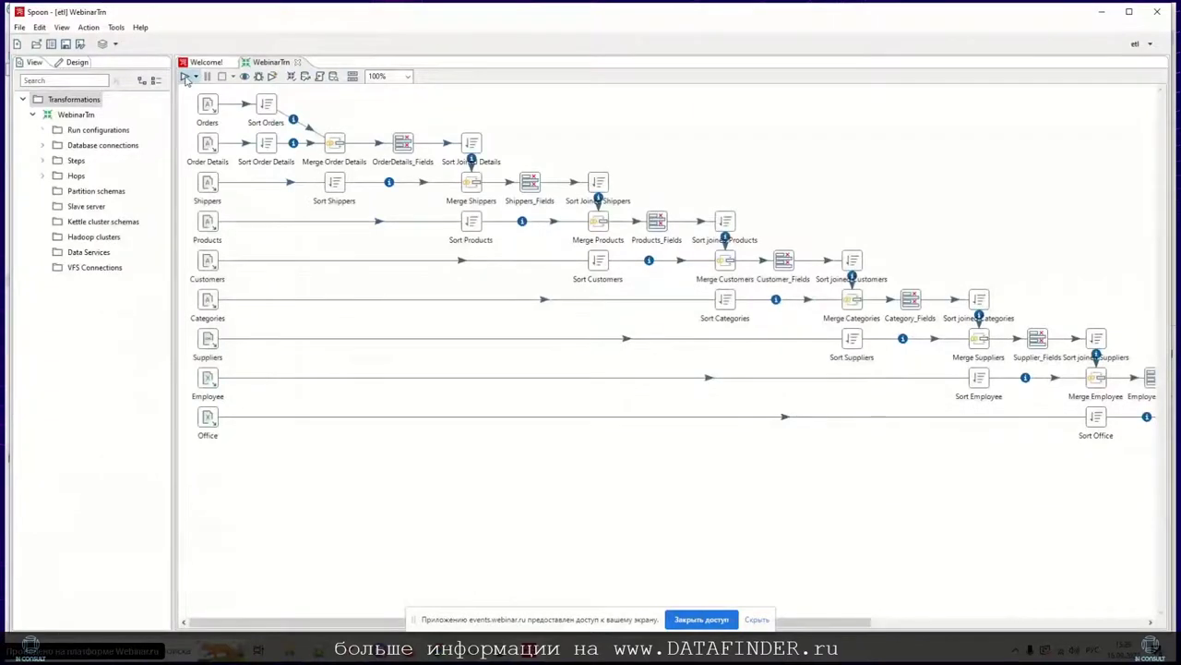
Step: Run the WebinarTrn transformation, loading 2172 order-detail rows, and return to DBeaver
left_click(186, 78)
left_click(739, 464)
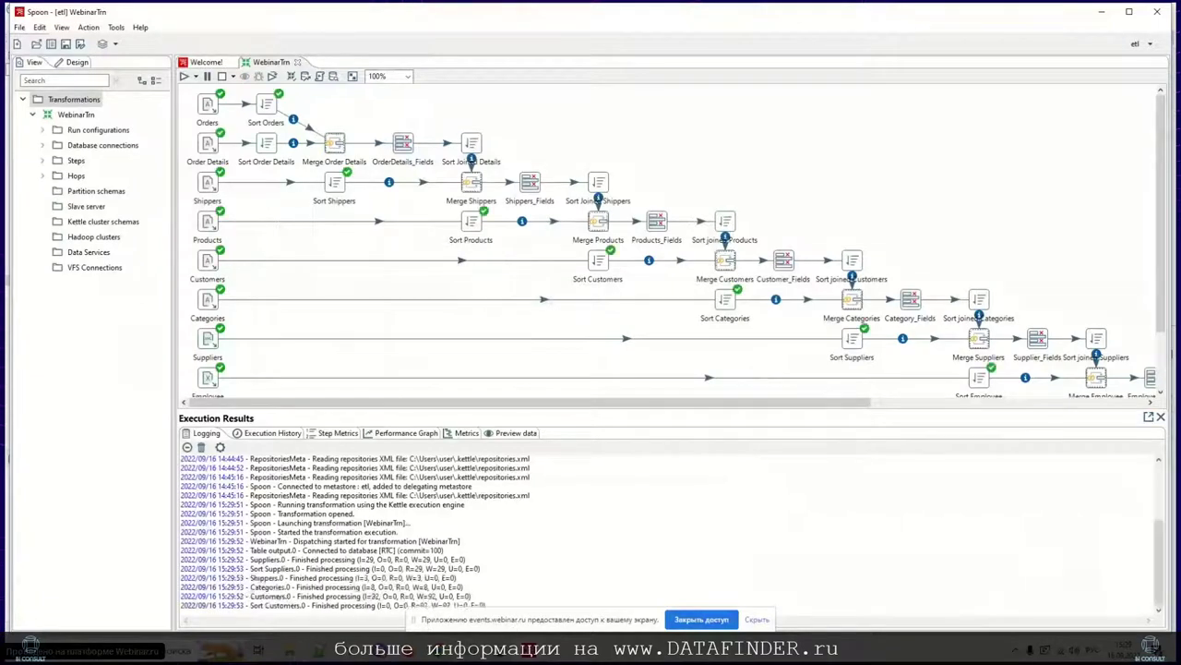
mouse_move(502, 651)
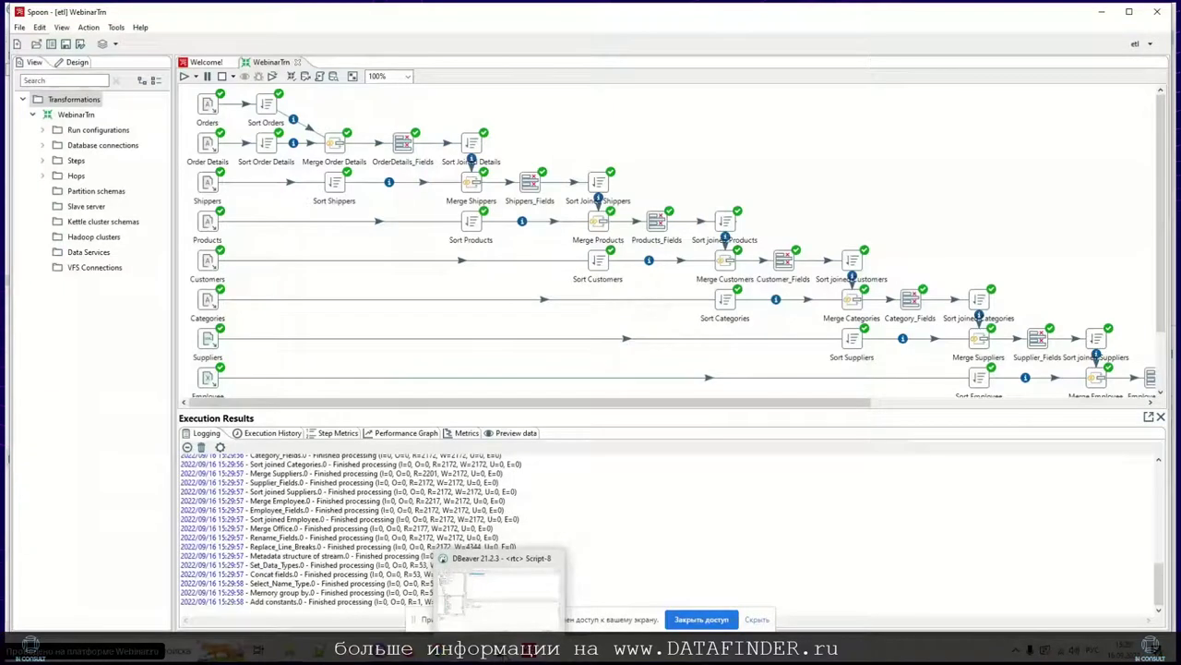
left_click(501, 651)
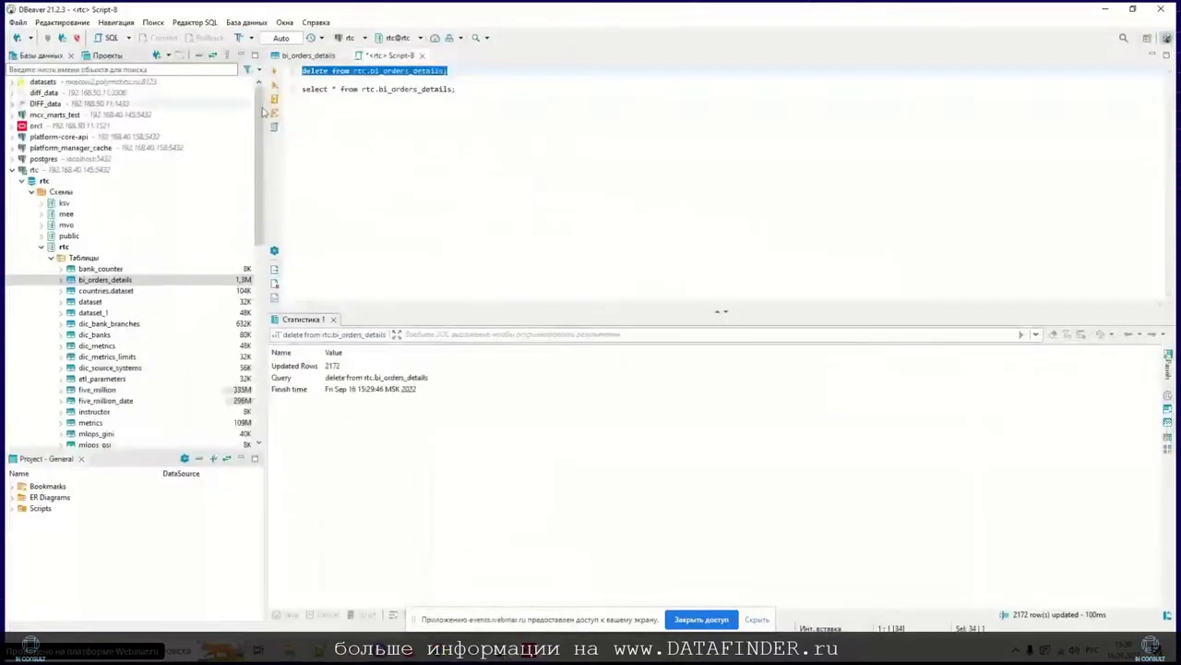
Step: Re-run select * from rtc.bi_orders_details to confirm the table is repopulated
left_click(455, 89)
key("ctrl+Return")
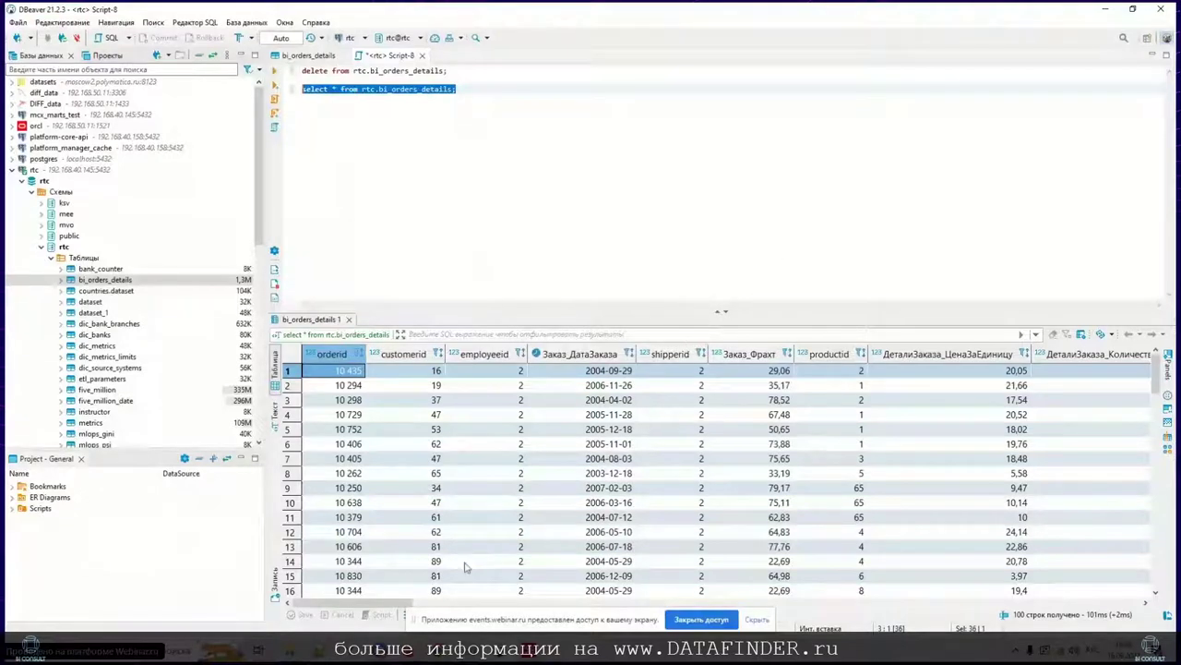
mouse_move(440, 652)
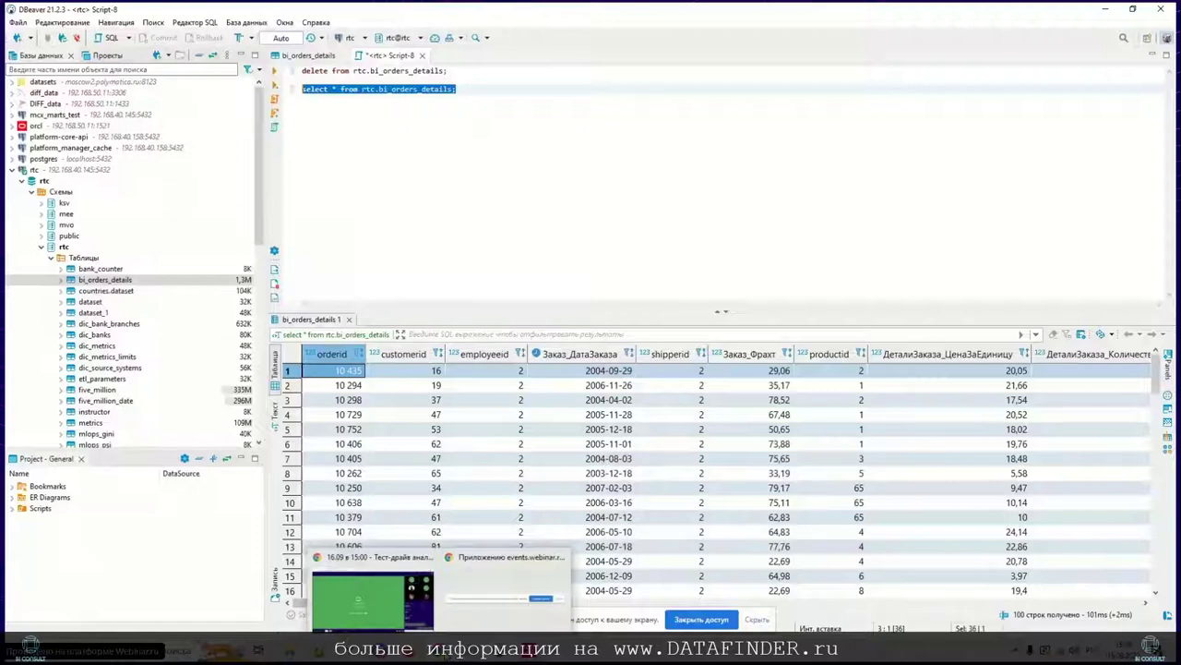
left_click(387, 598)
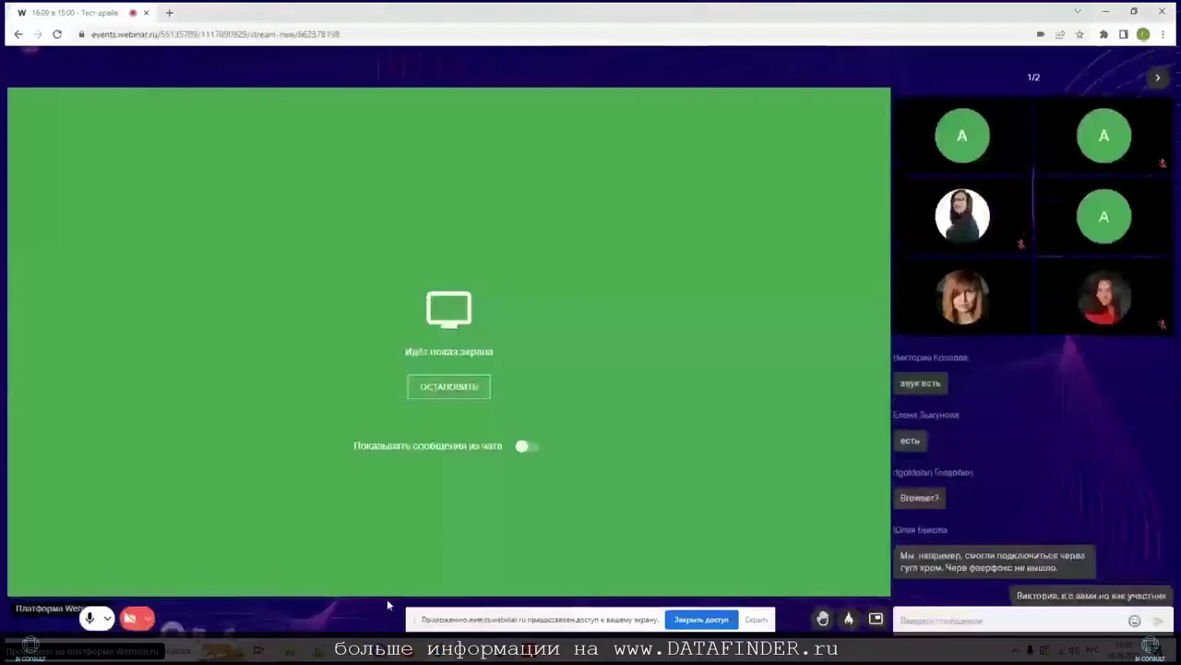
Step: Stop the Webinar.ru screen share, hide its notice, and switch to the Polymatica tab
left_click(447, 387)
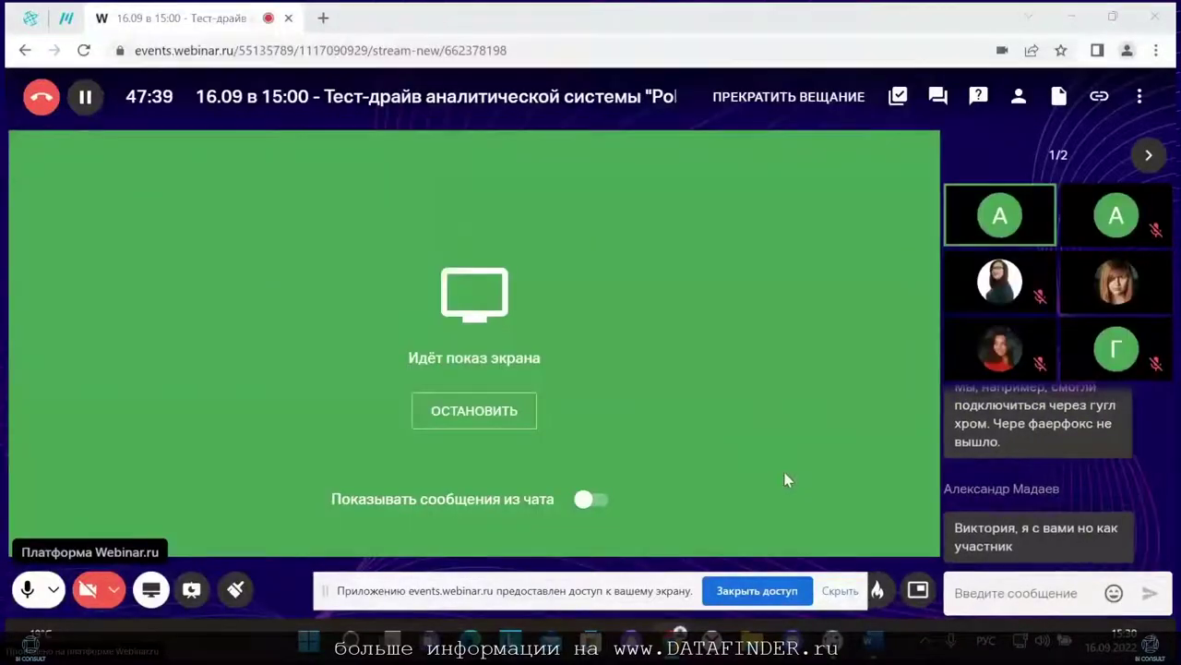
left_click(841, 592)
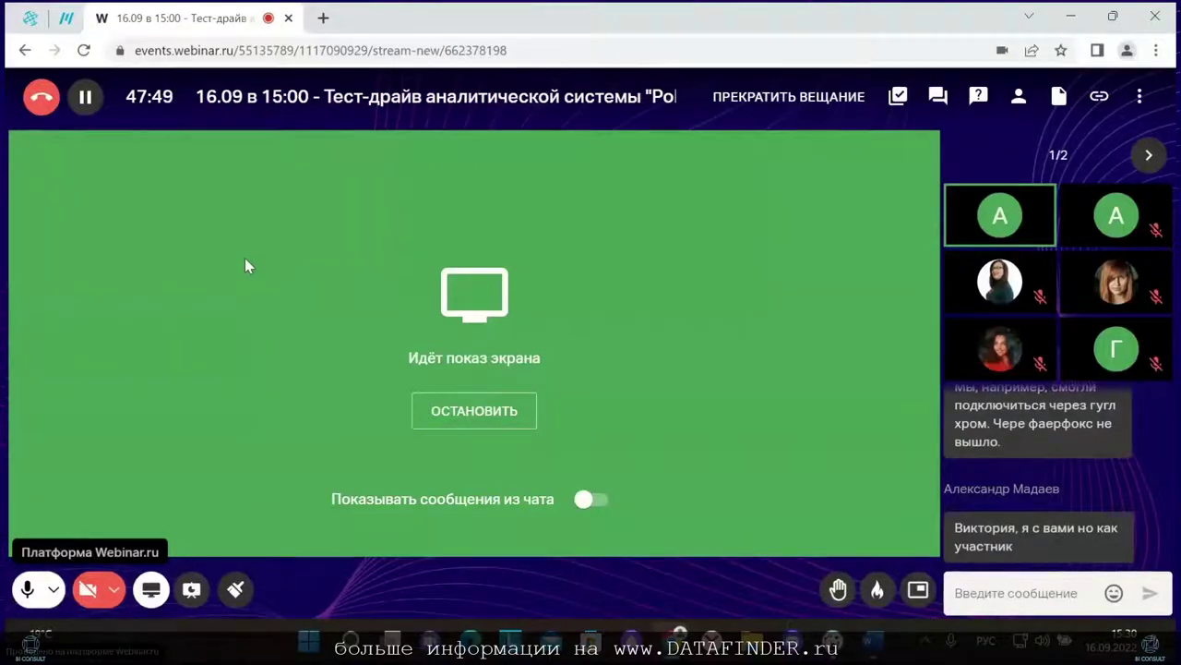
left_click(59, 12)
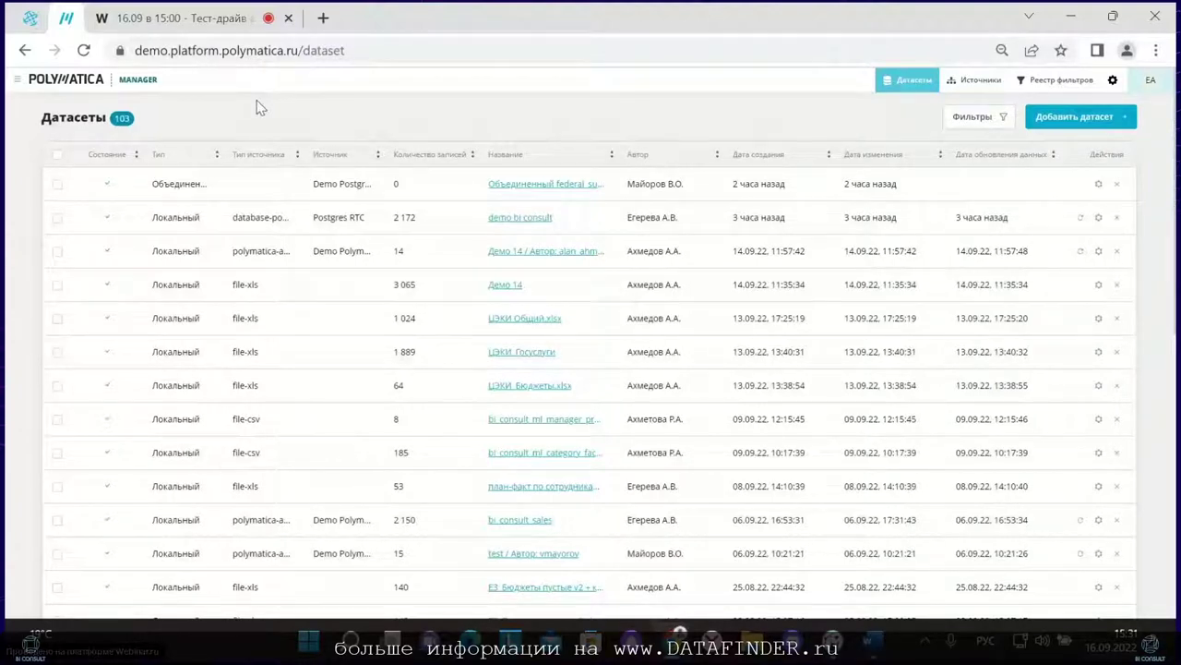
Step: Browse data sources, abandon a youtrack.com source, and start adding a new dataset instead
left_click(1113, 83)
left_click(964, 85)
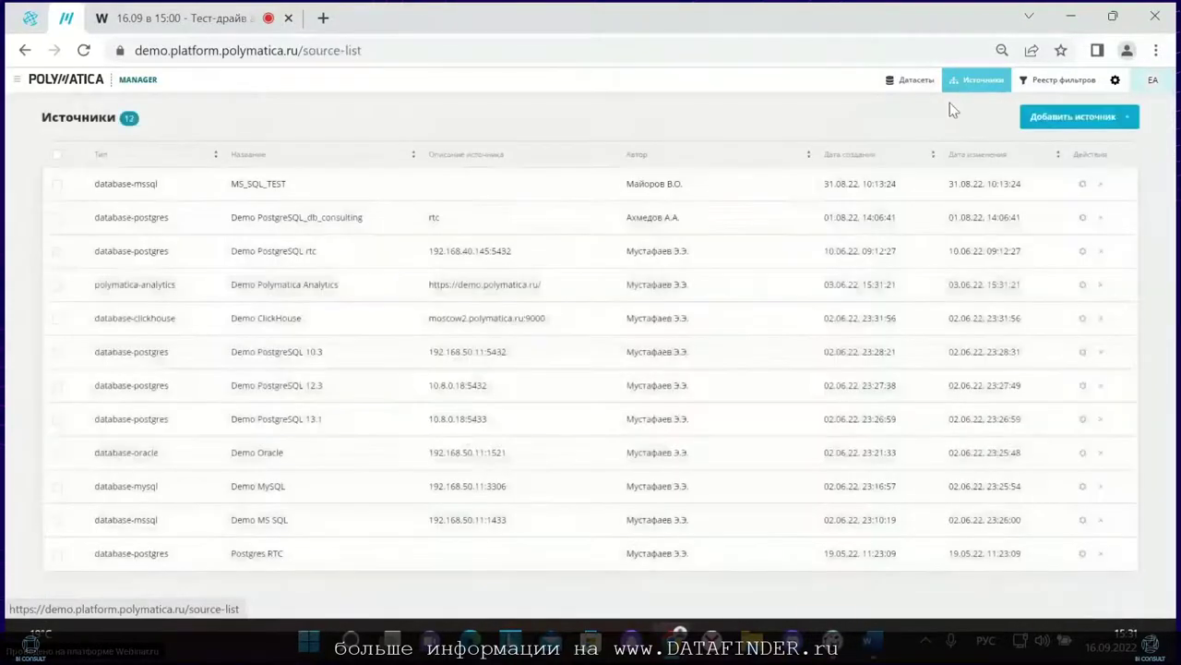
left_click(1037, 116)
scroll(564, 376, "down", 5)
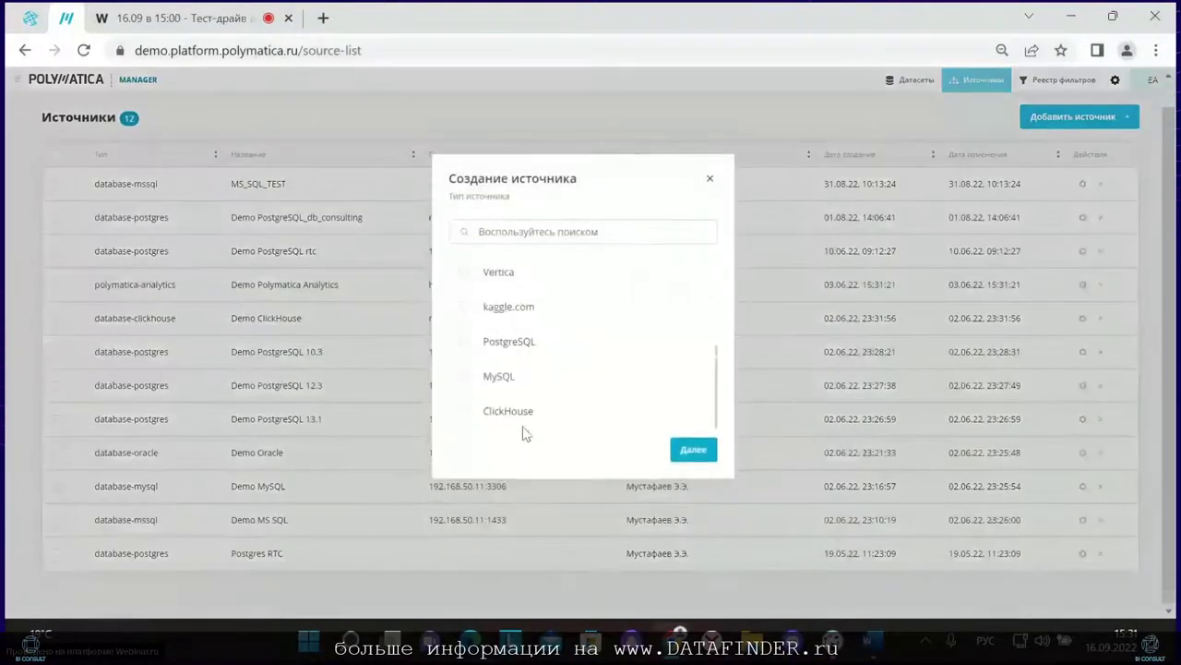
scroll(512, 391, "up", 5)
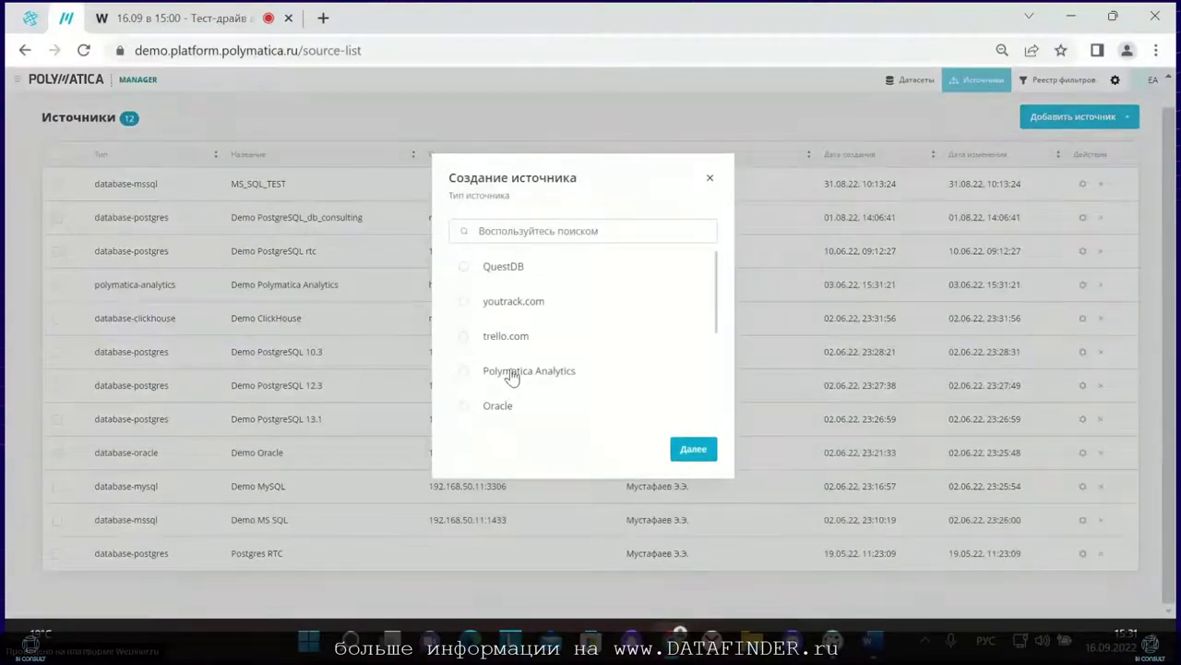
left_click(501, 312)
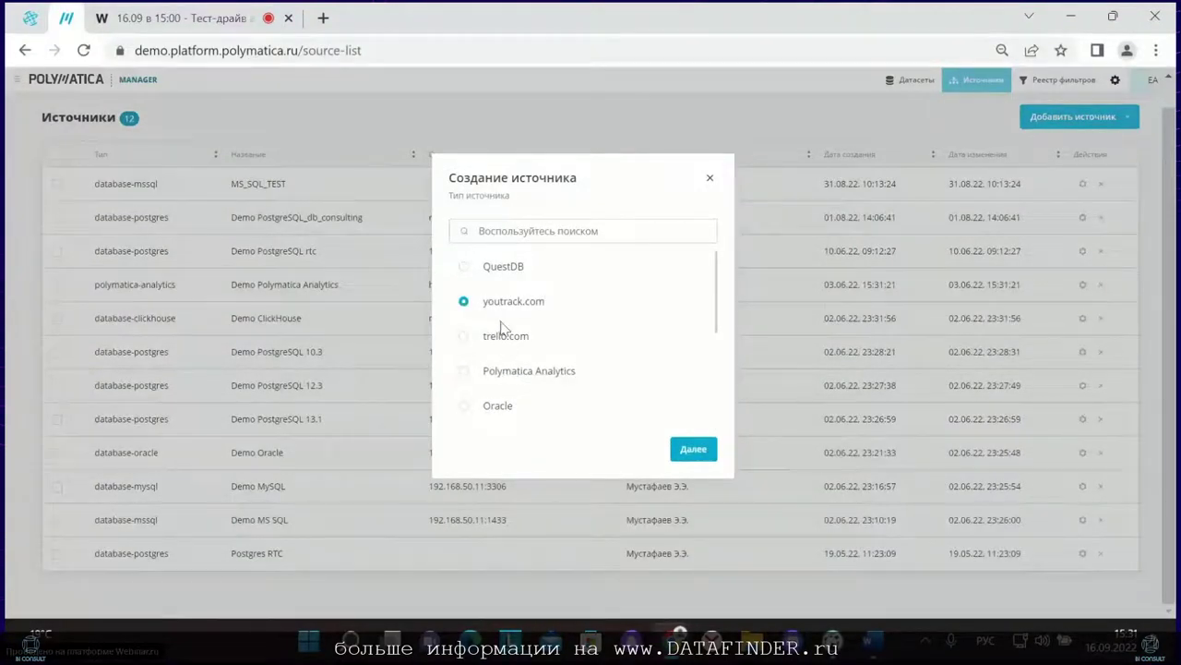
scroll(509, 347, "down", 5)
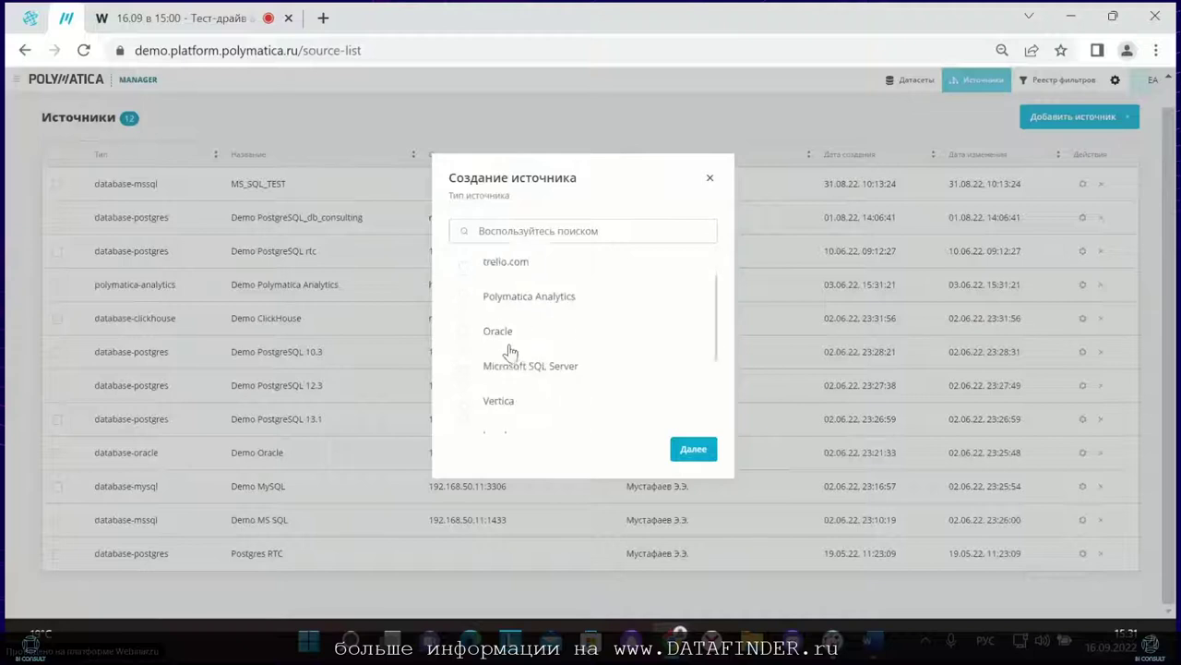
left_click(709, 177)
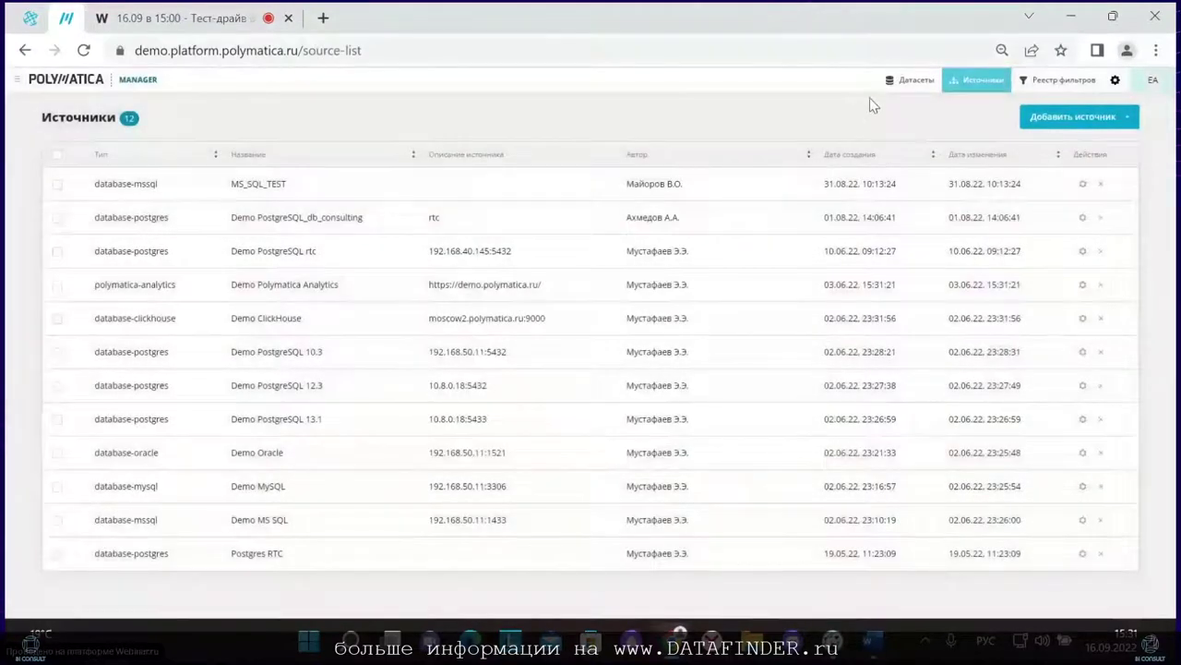
left_click(898, 85)
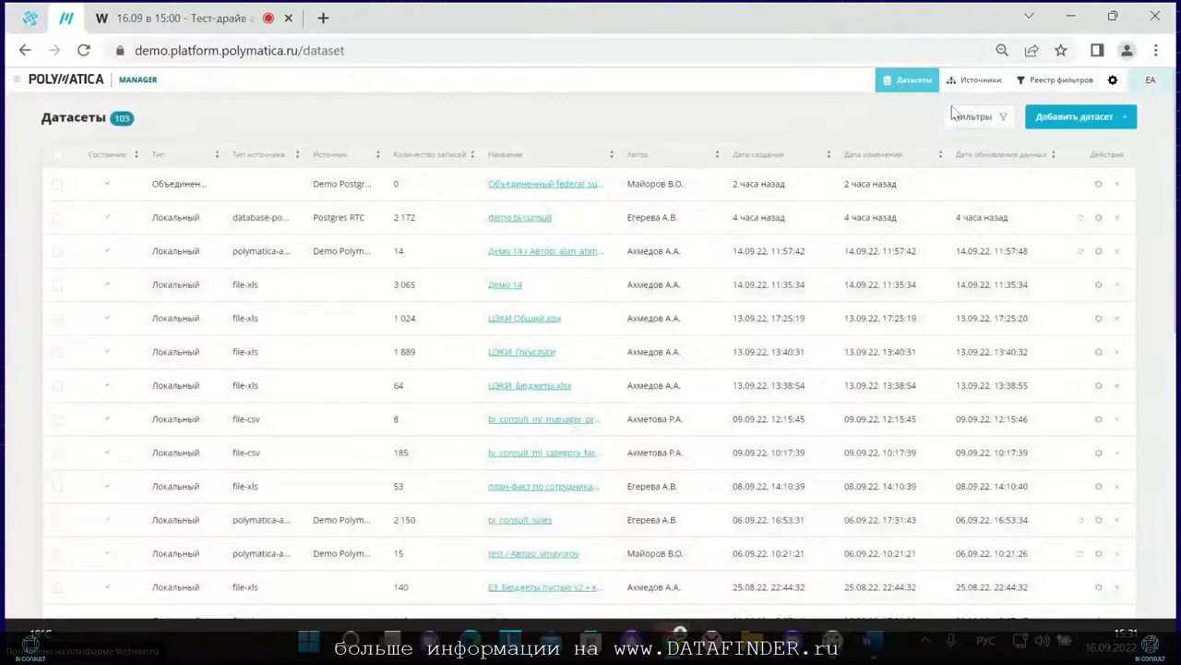
left_click(1048, 117)
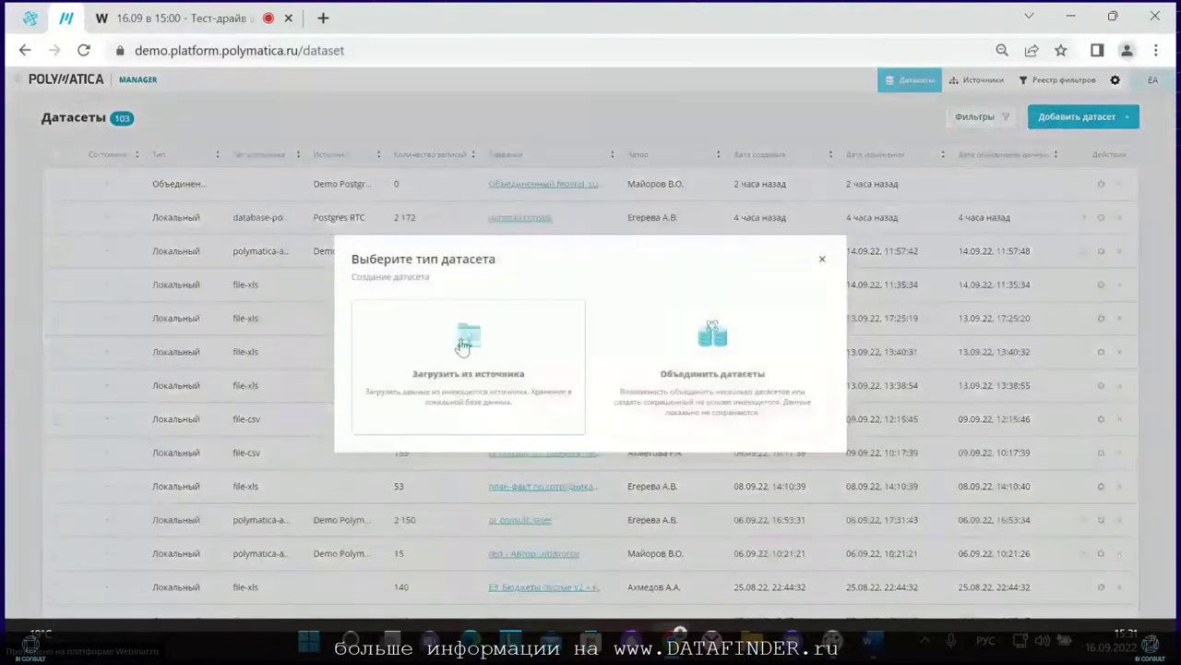
Step: Load the new dataset from Postgres RTC using the pasted order-details SQL query
left_click(475, 341)
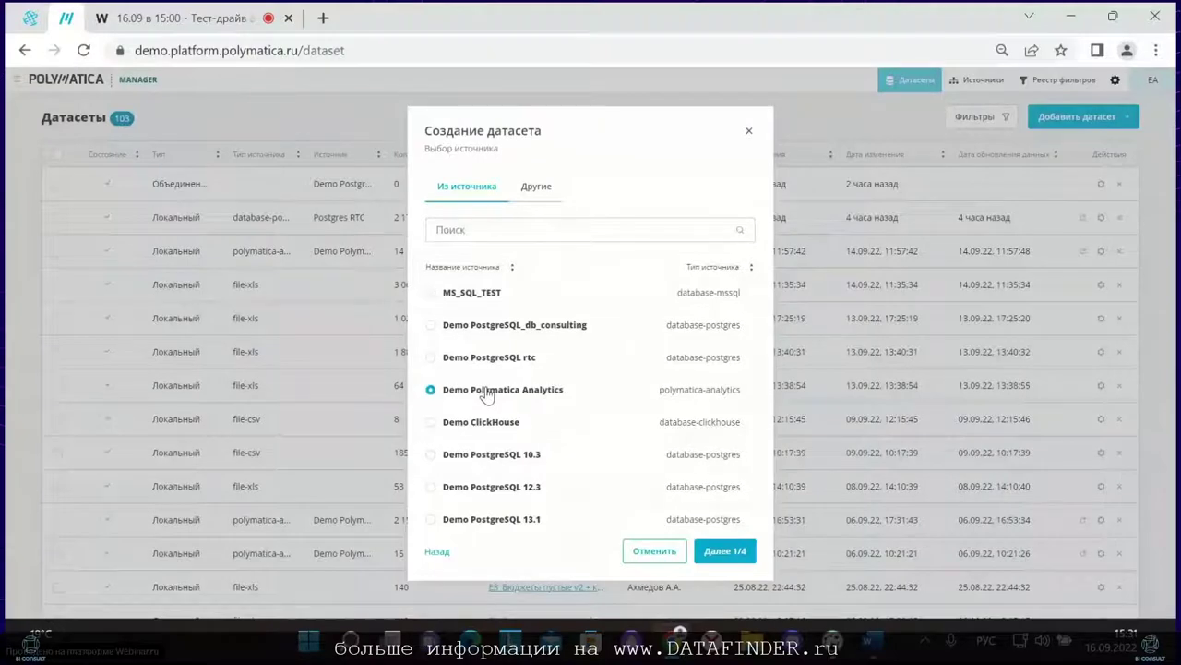
left_click(539, 188)
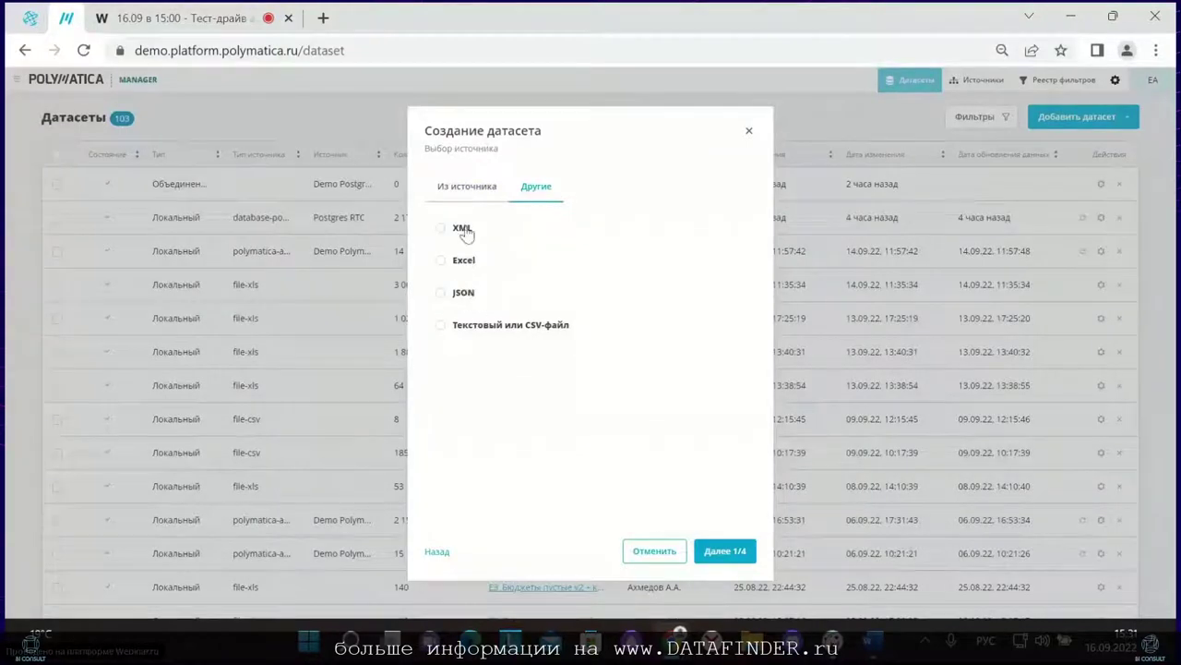
left_click(464, 189)
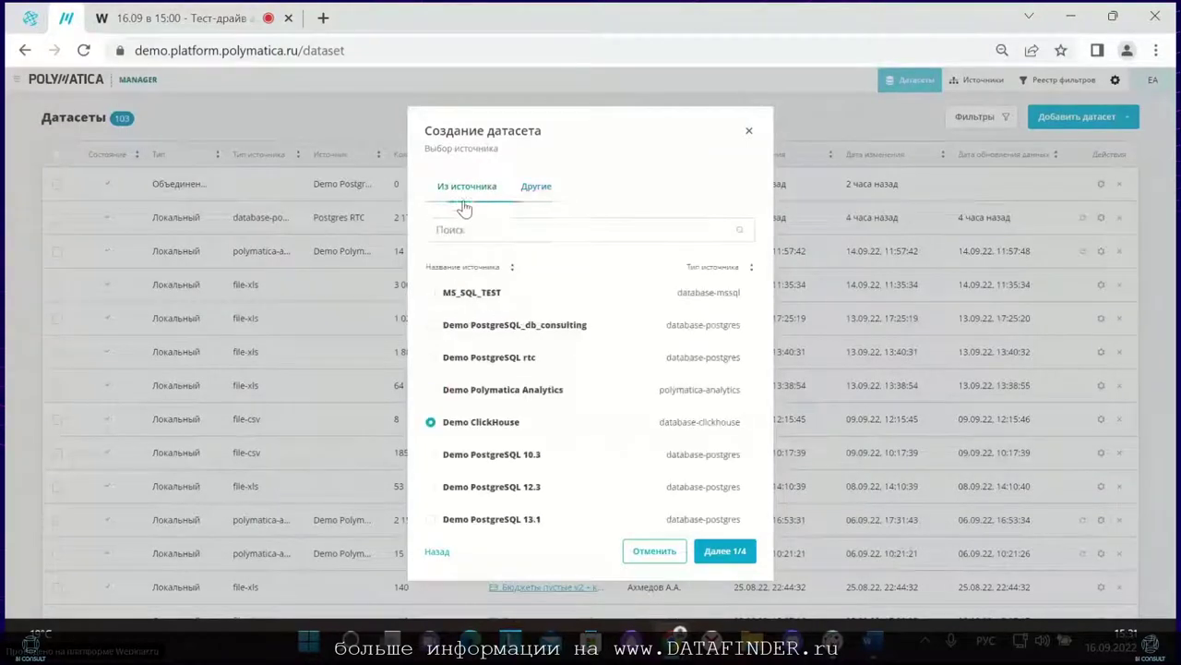
left_click(513, 269)
left_click(485, 292)
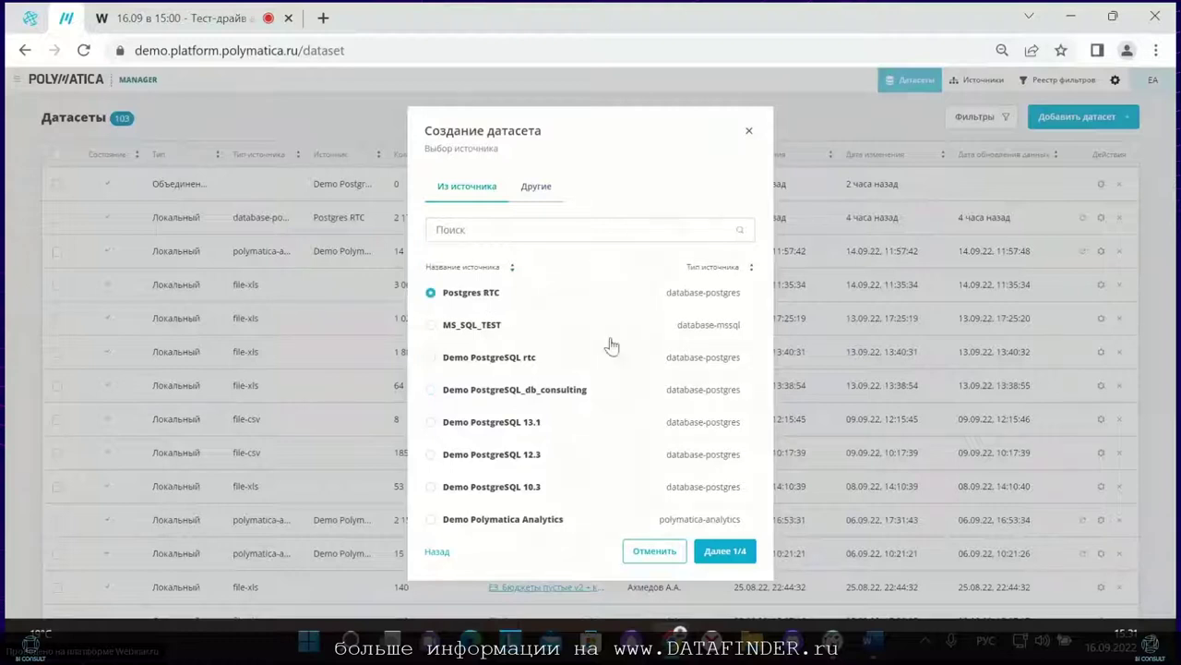
left_click(724, 550)
left_click(484, 339)
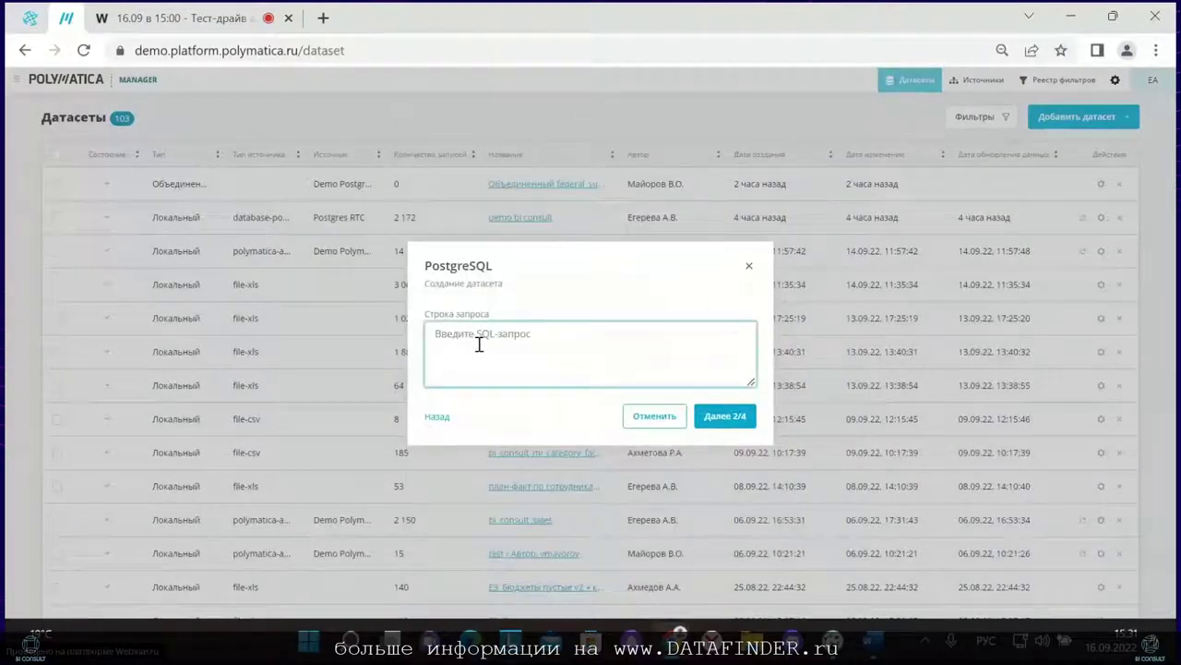
key("ctrl+v")
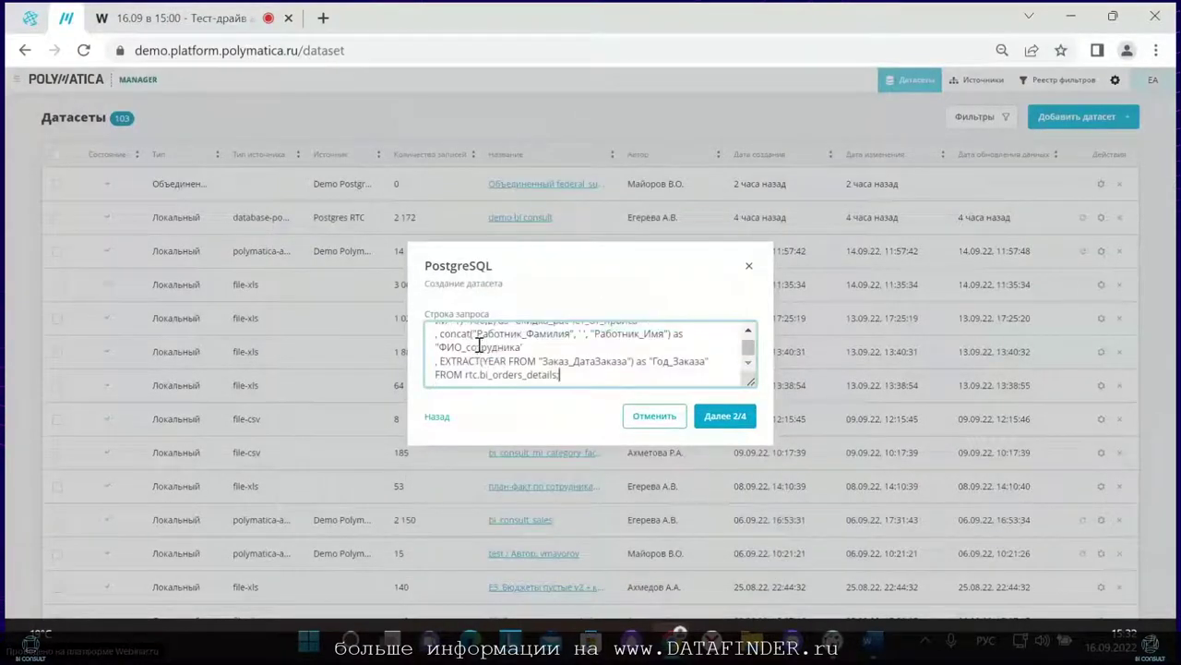
Step: Name the dataset 'bi consult demo 01', adjust its access rights, and save it
left_click(707, 421)
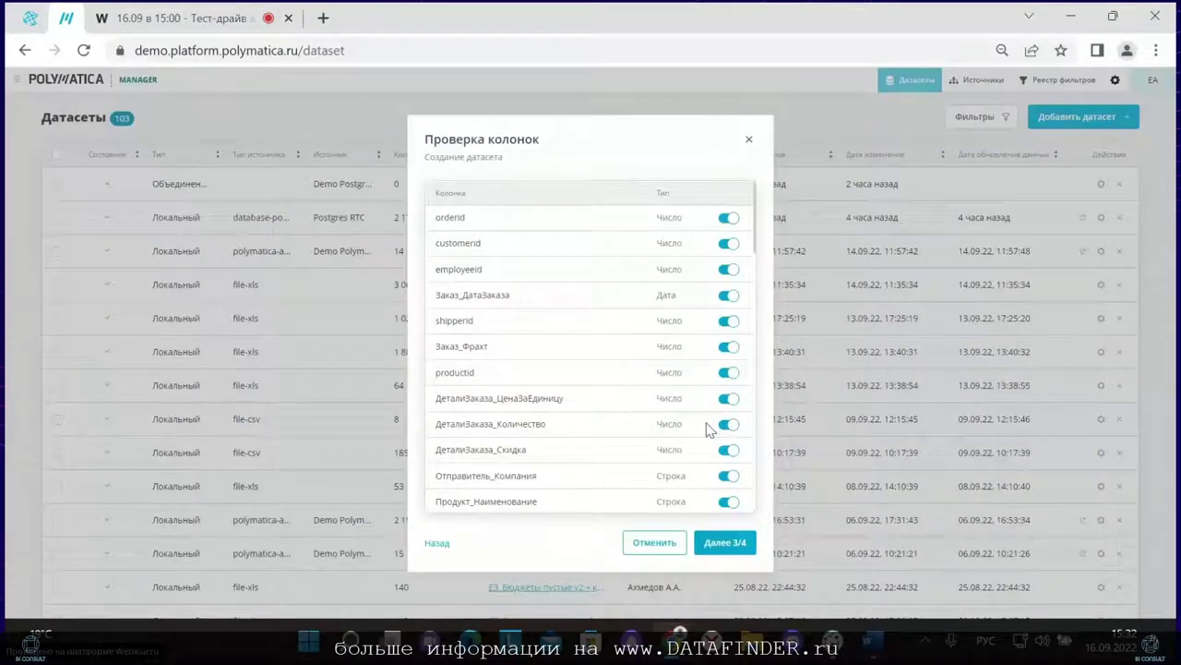
left_click(719, 543)
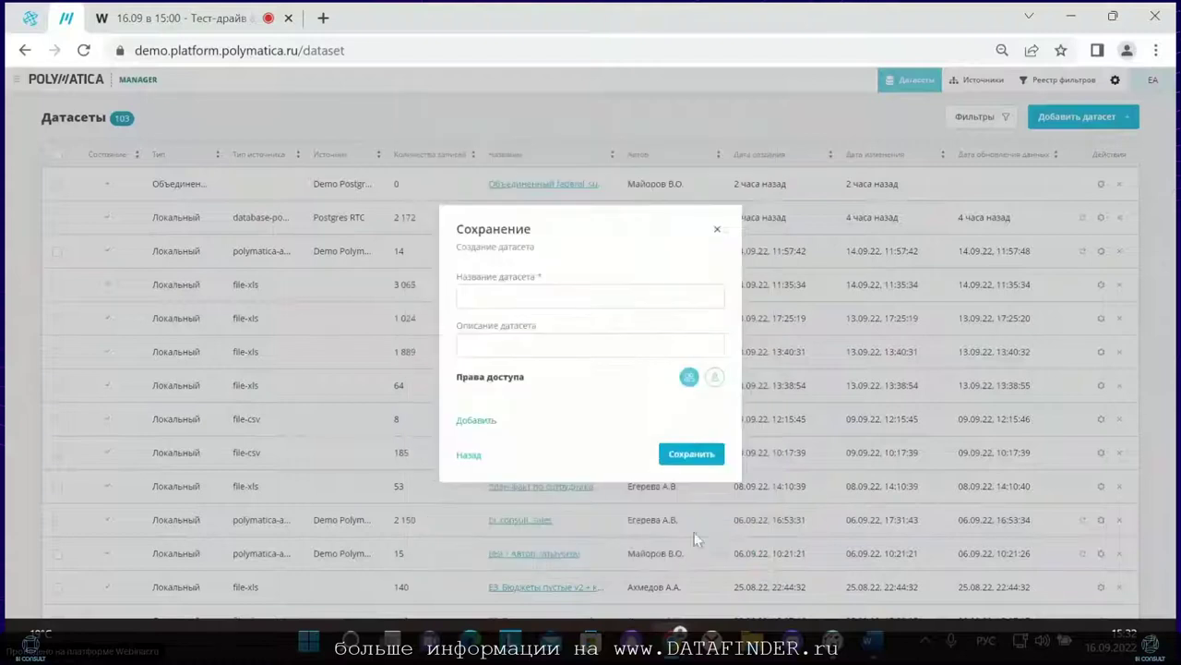
left_click(522, 296)
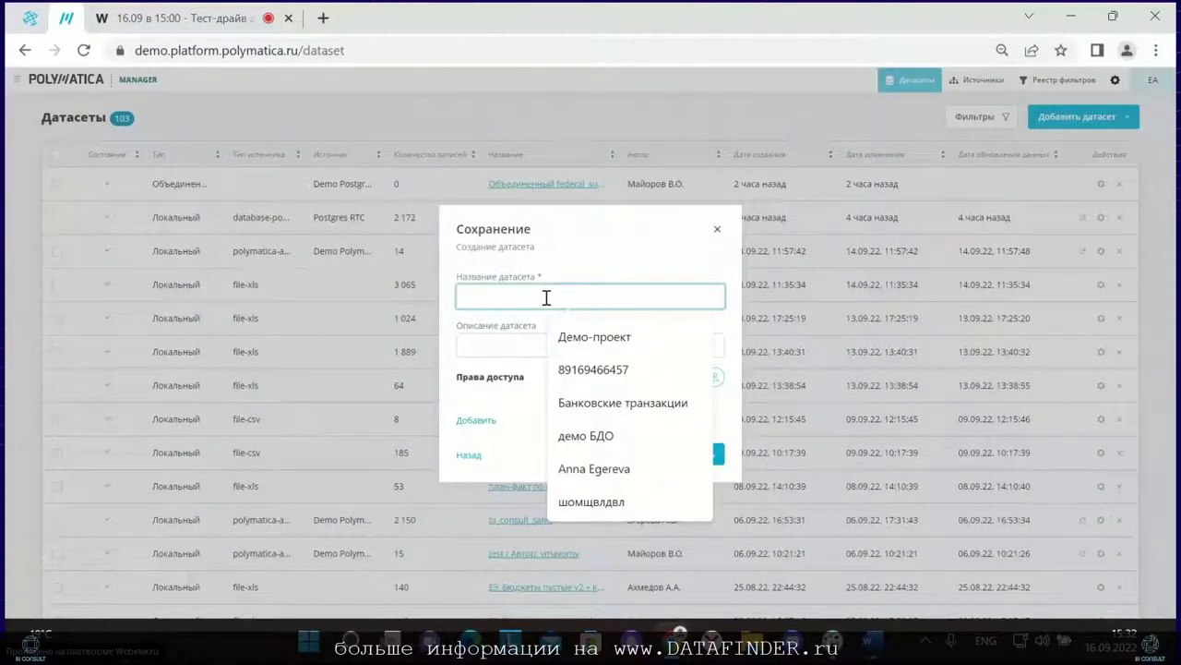
type("bi co")
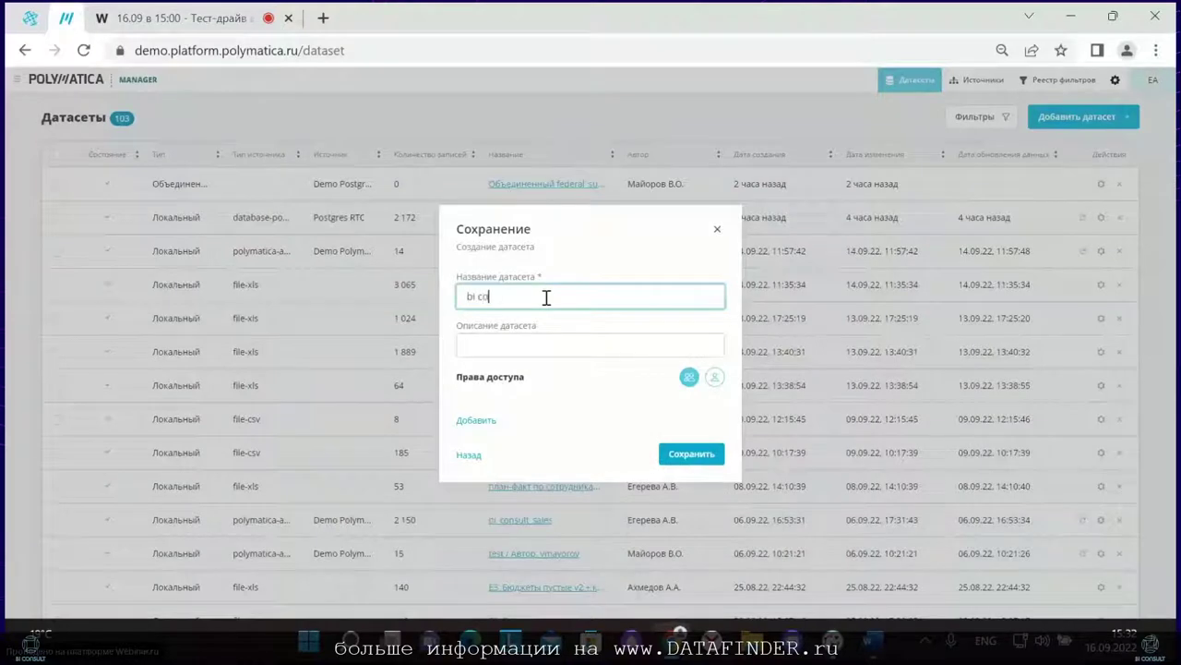
type("nsult demo")
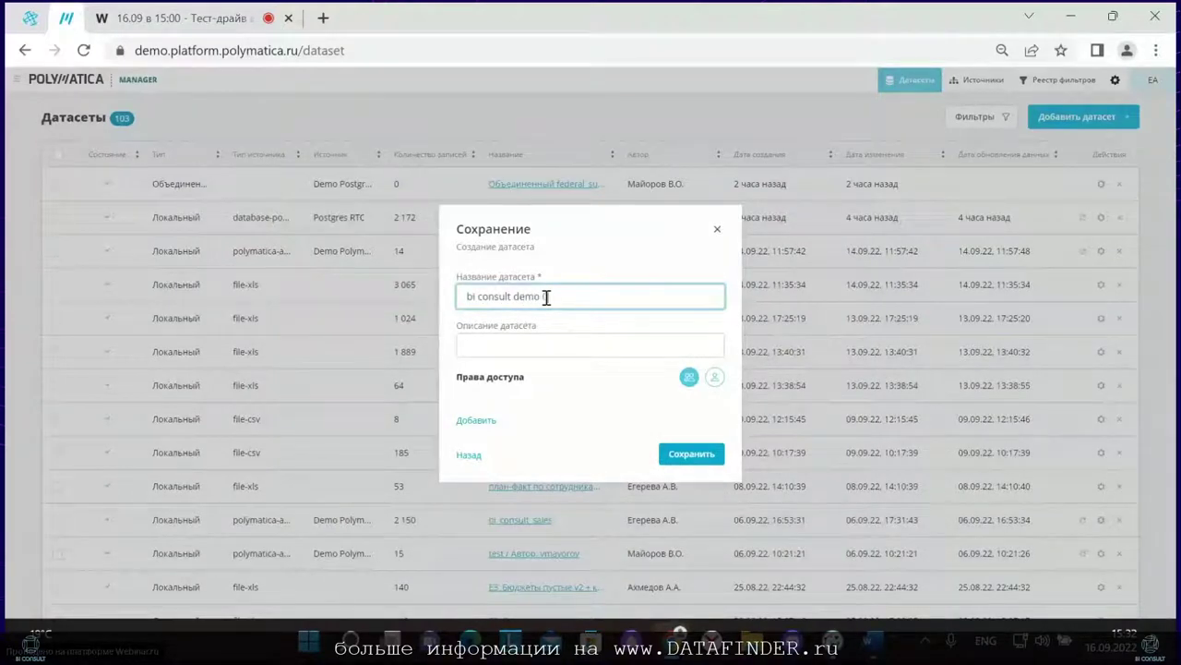
type(" 01")
left_click(547, 346)
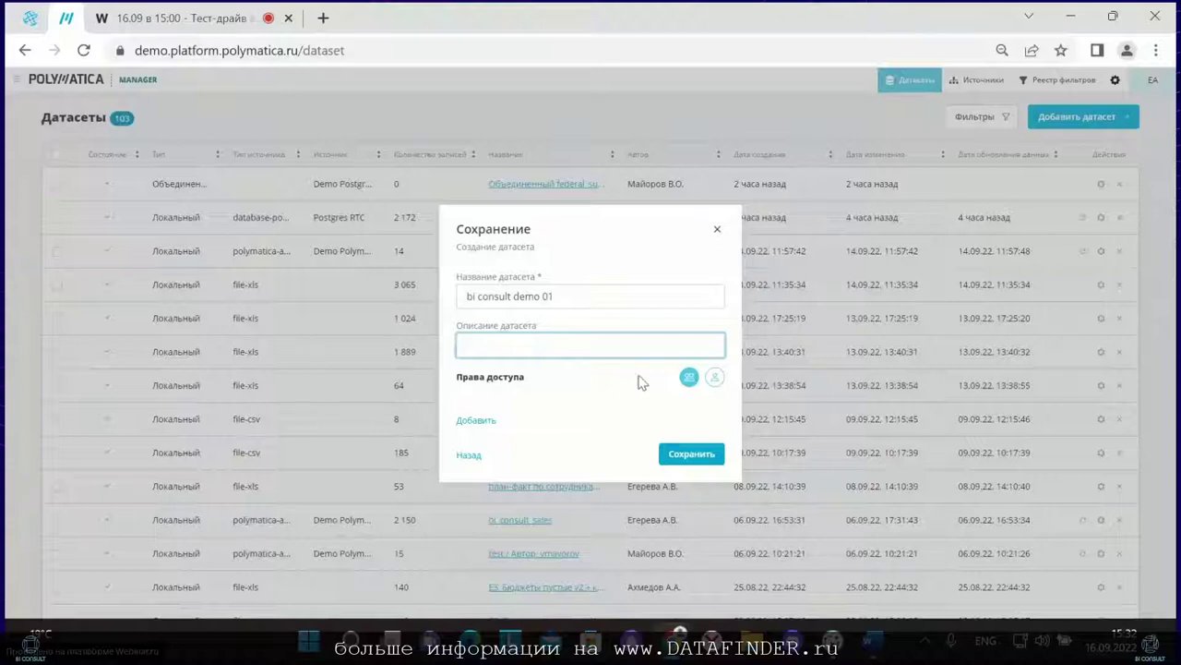
left_click(713, 378)
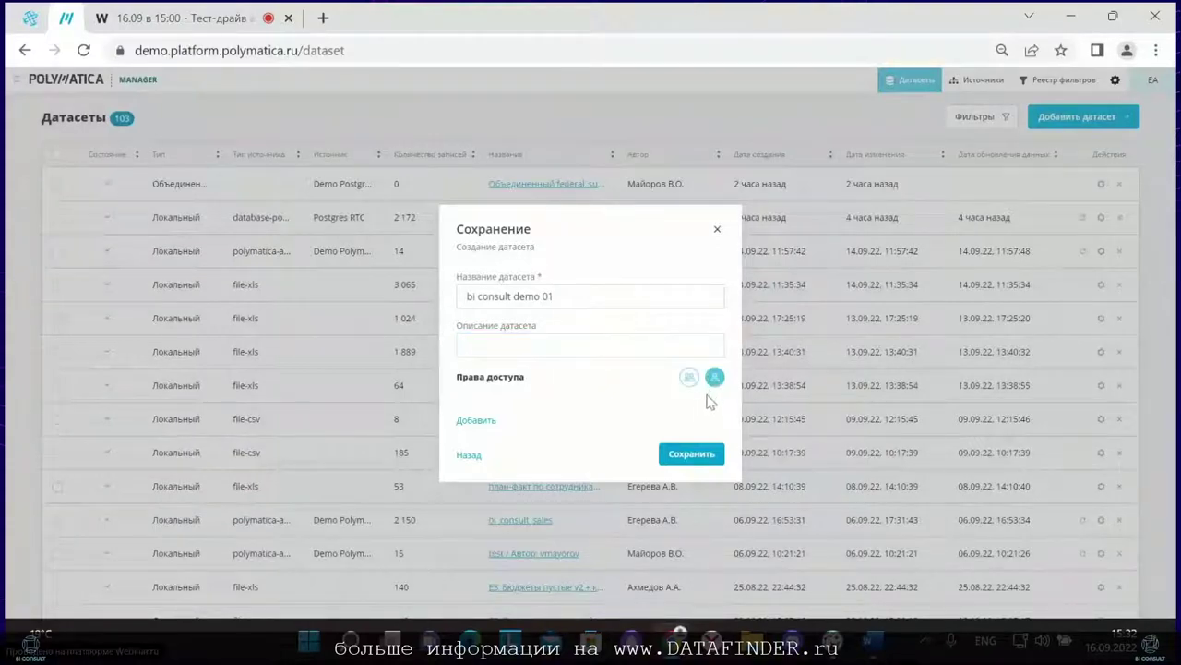
left_click(687, 450)
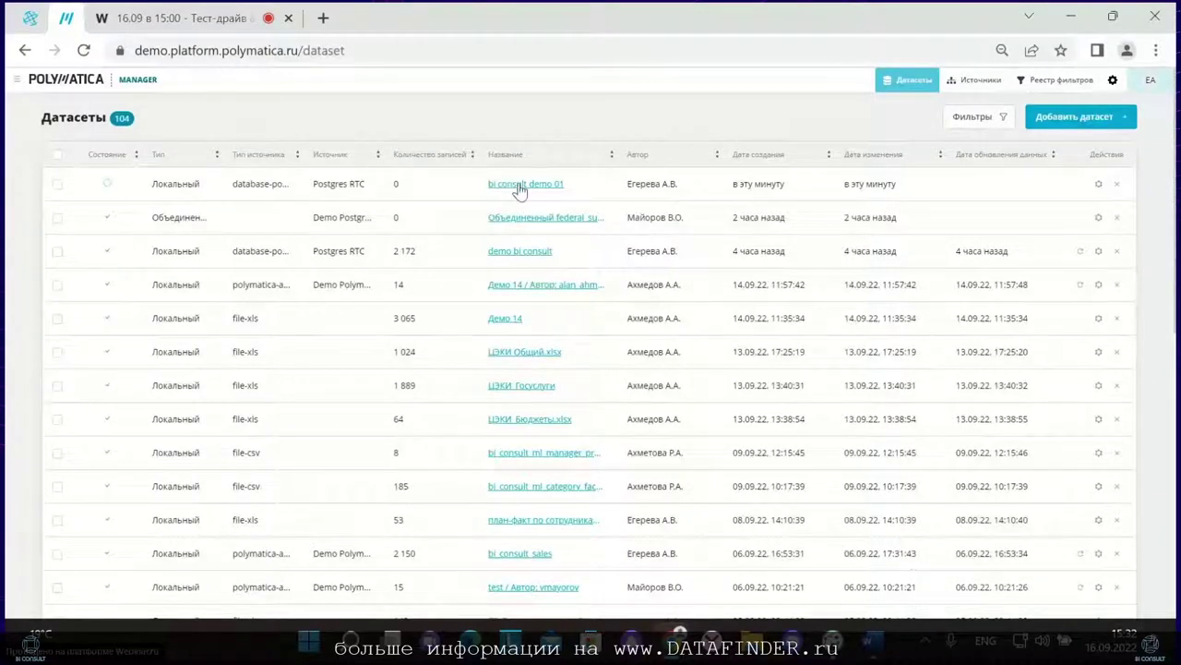
left_click(497, 250)
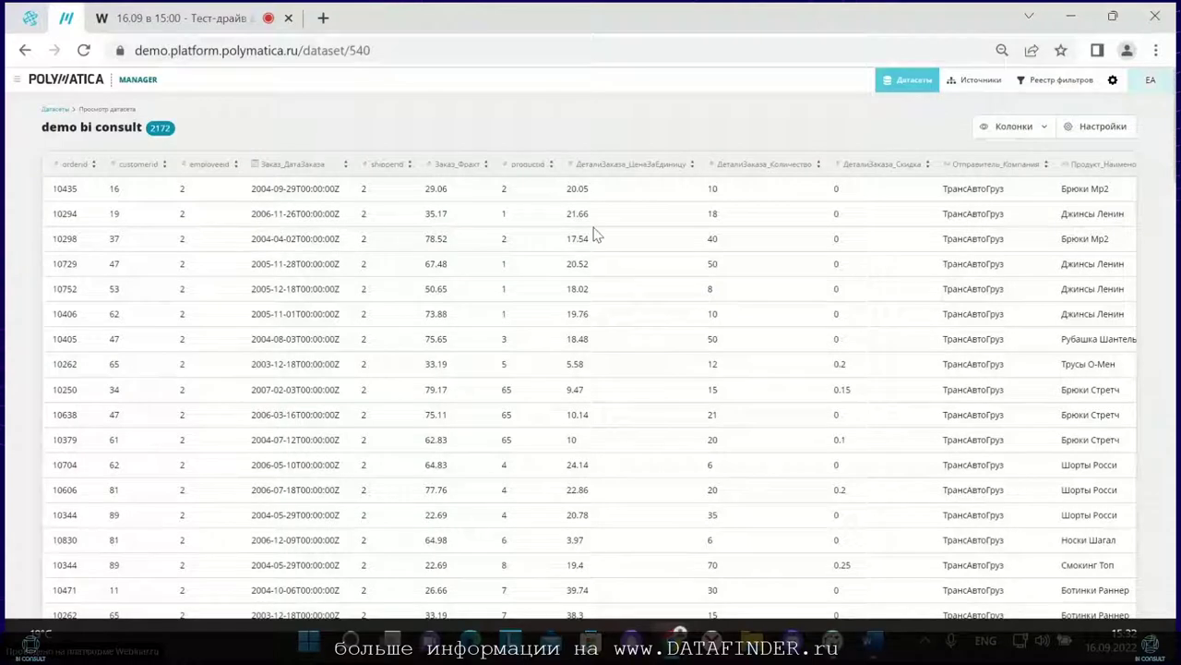
left_click(53, 109)
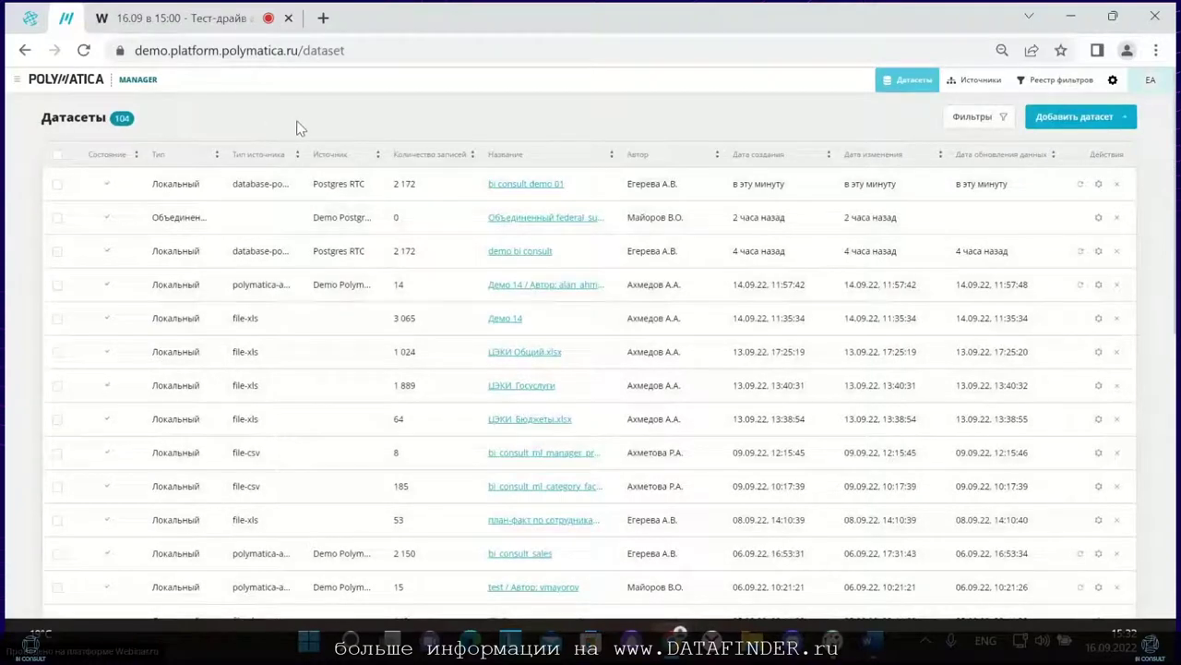
left_click(1038, 123)
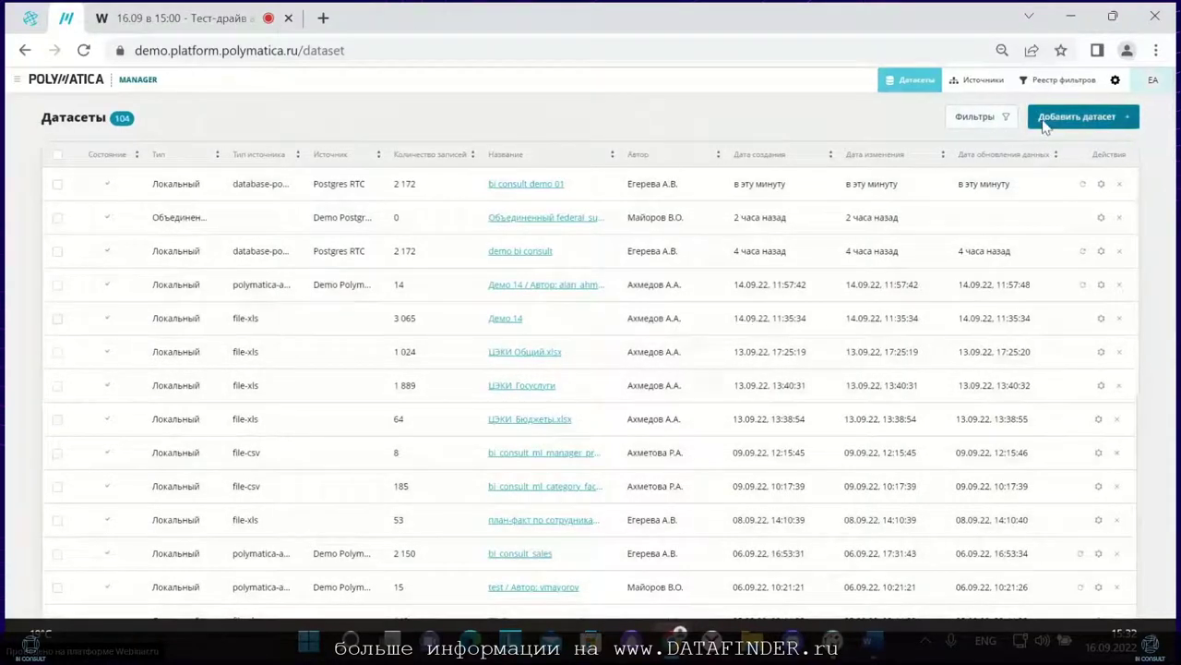
Step: Merge local datasets bi_consult_ml_manager_prognoz, план-факт по сотрудникам (003).xls and bi_consult_перспективные страны
left_click(471, 360)
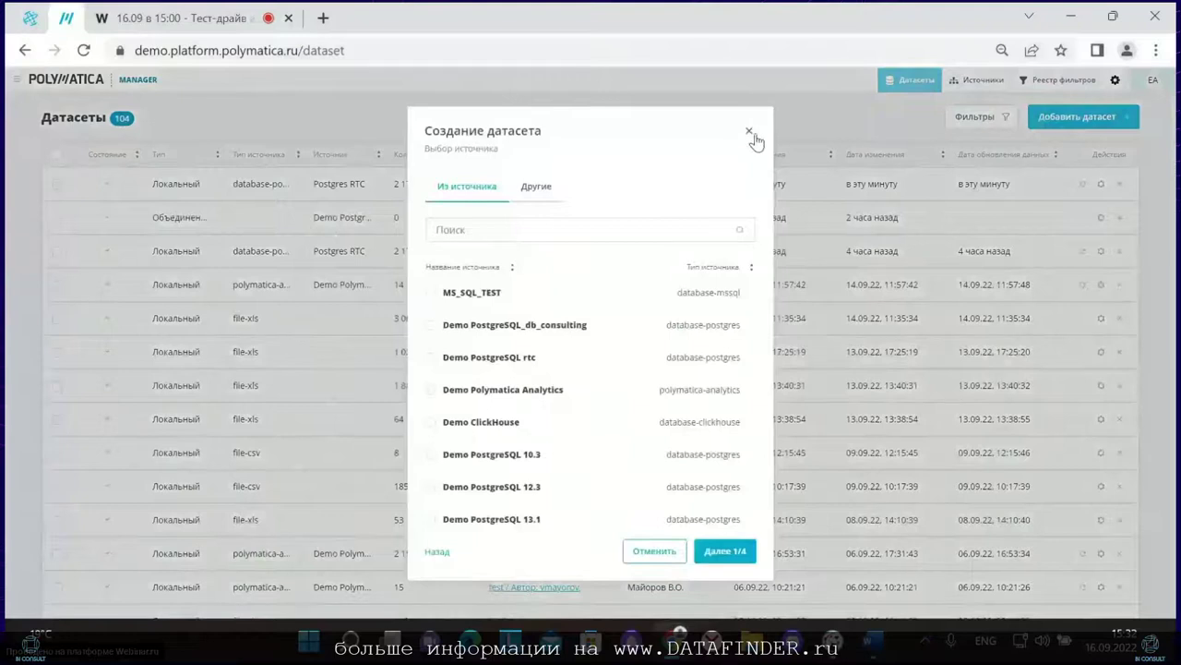
left_click(749, 130)
left_click(1053, 116)
left_click(640, 329)
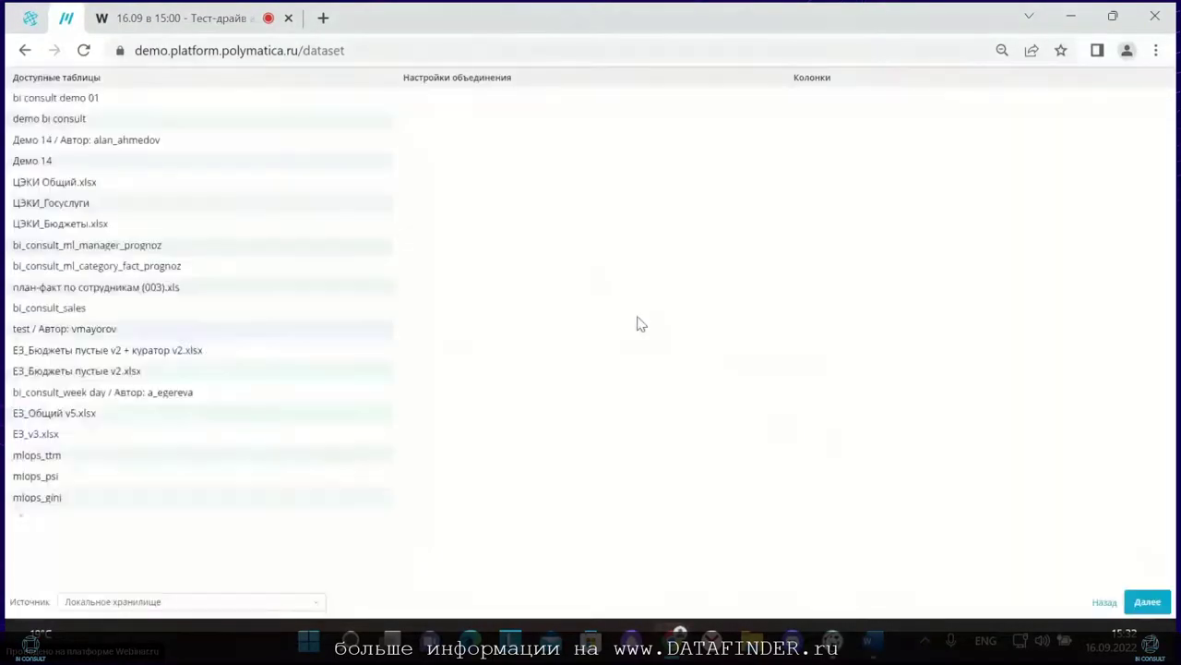
left_click(101, 600)
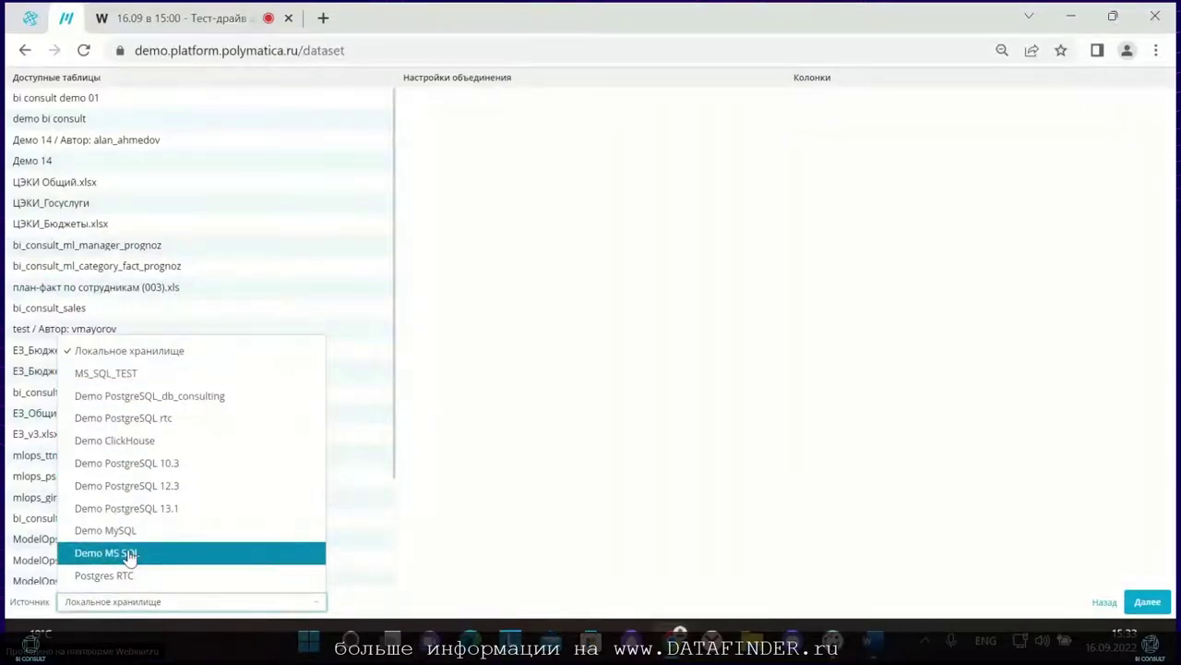
left_click(469, 315)
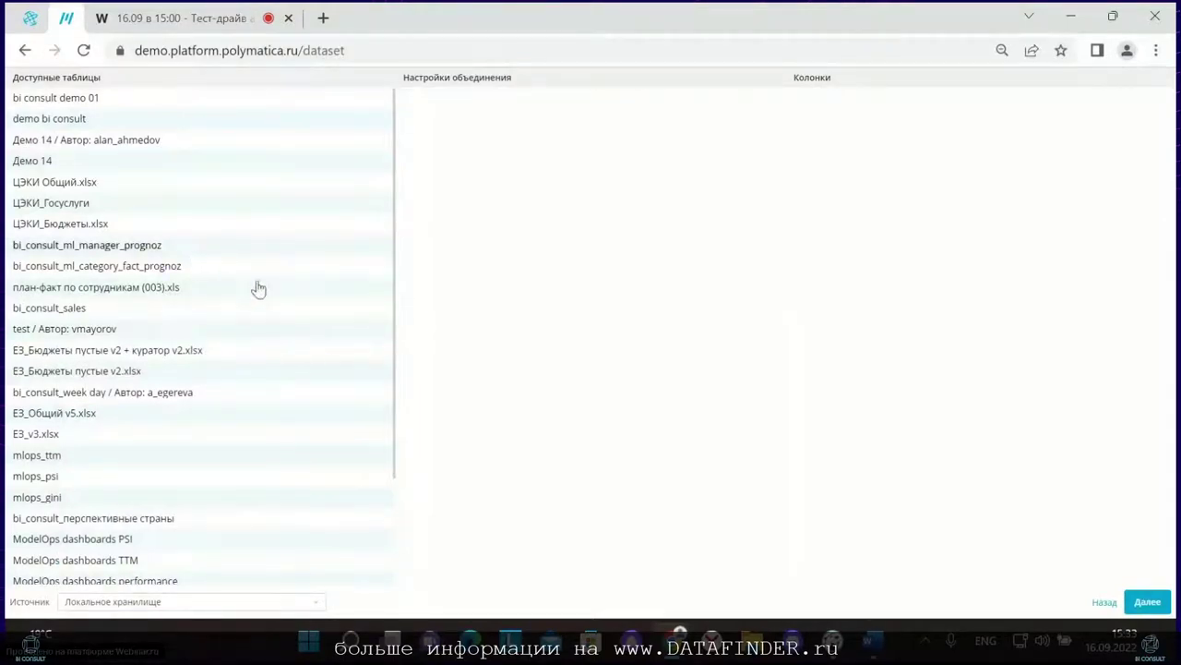
left_click_drag(189, 246, 581, 174)
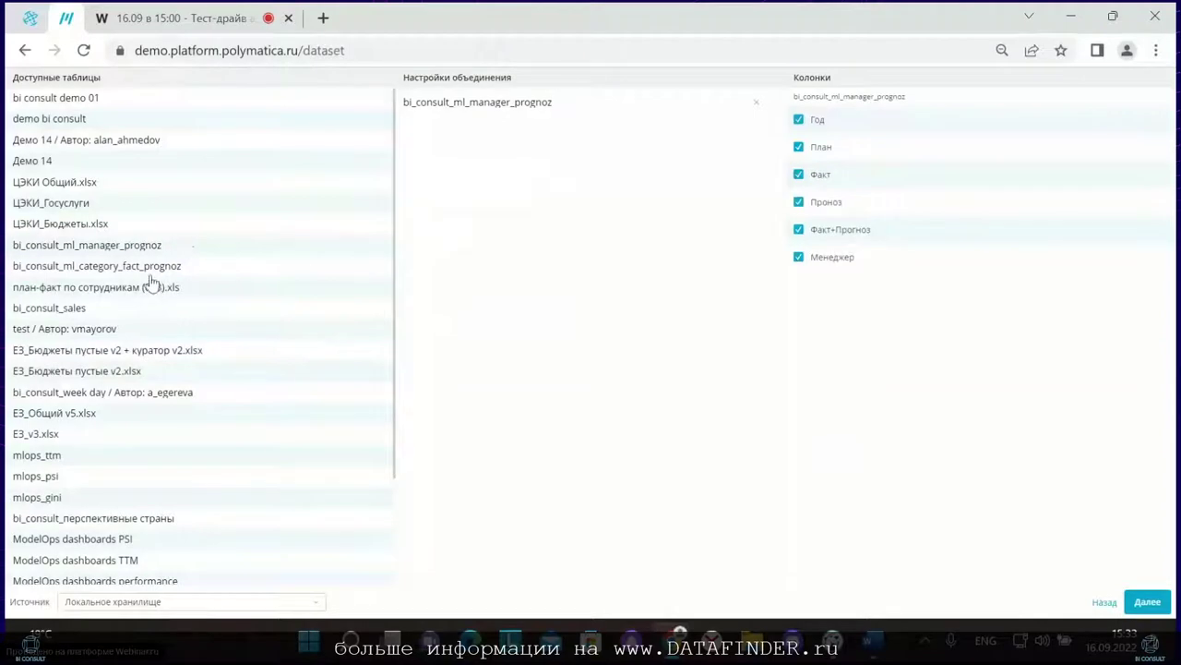
left_click_drag(153, 289, 582, 216)
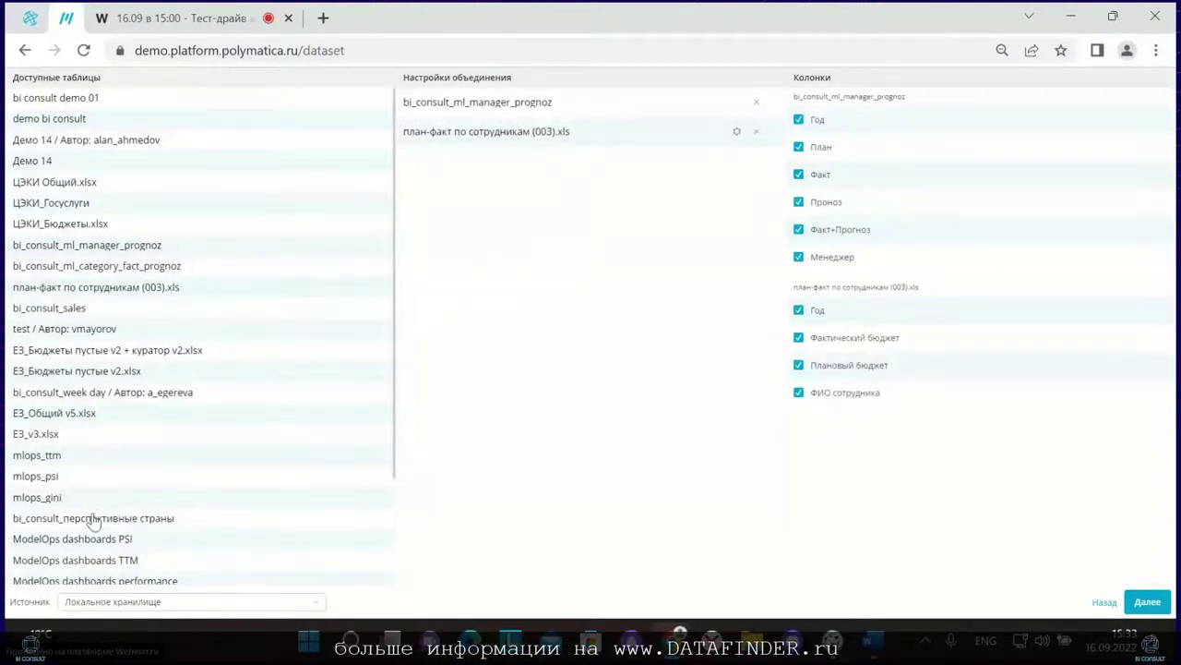
left_click_drag(92, 520, 625, 209)
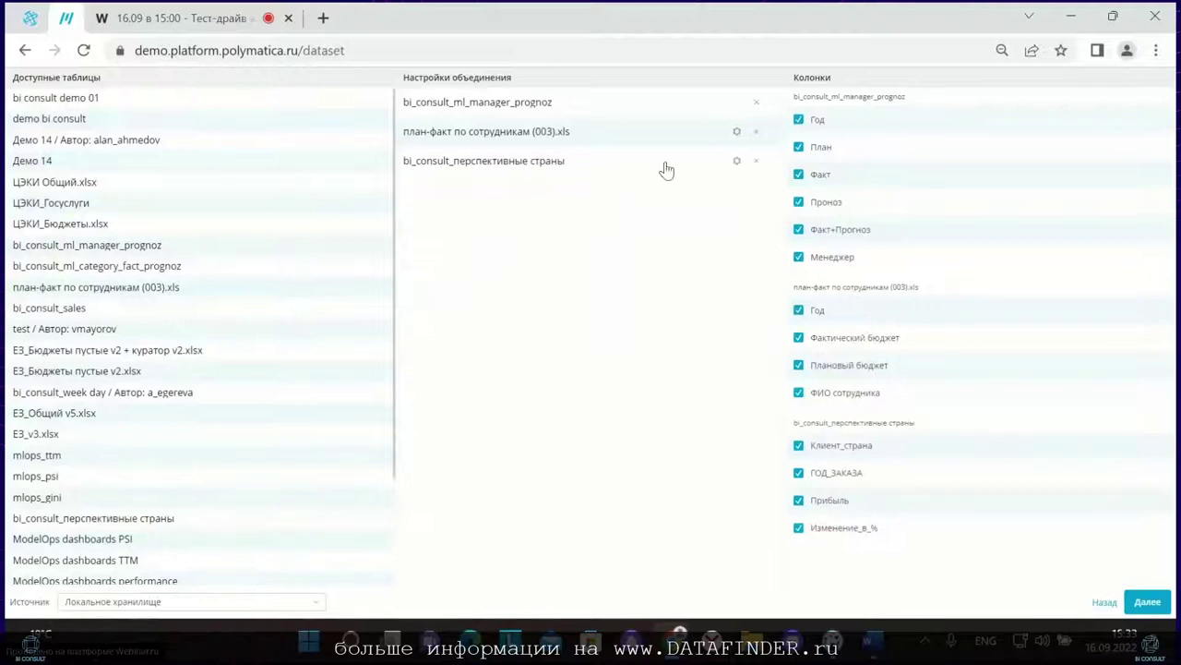
Step: LEFT JOIN the план-факт table on Год to bi_consult_перспективные страны by Клиент_страна
left_click(736, 131)
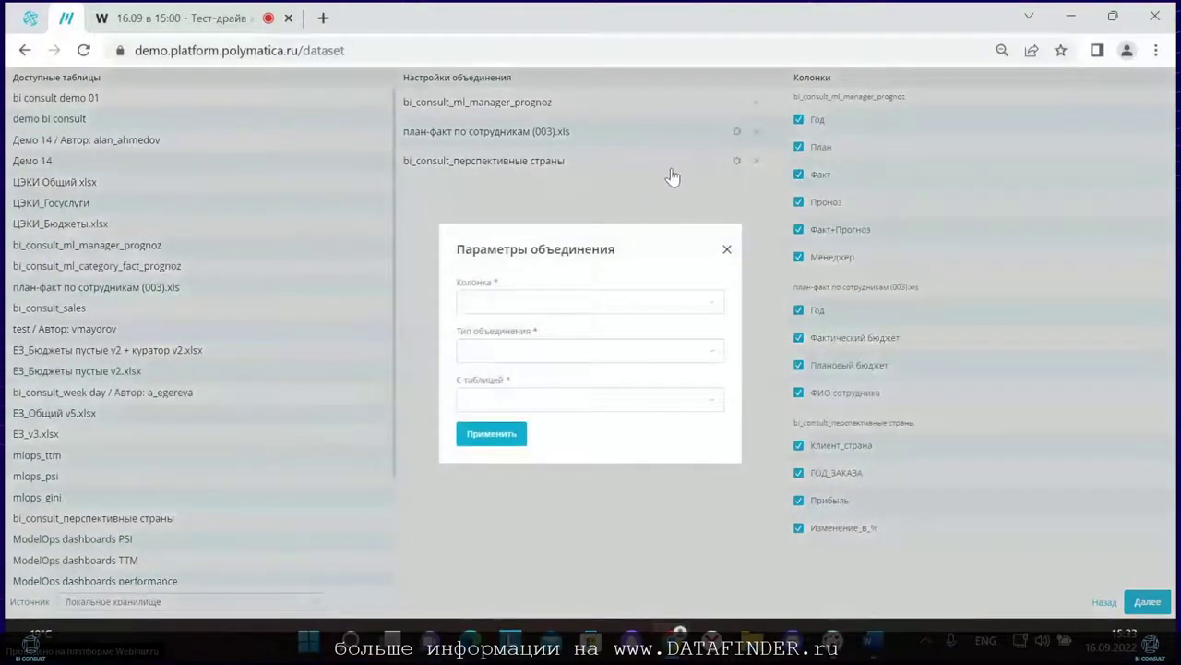
left_click(566, 301)
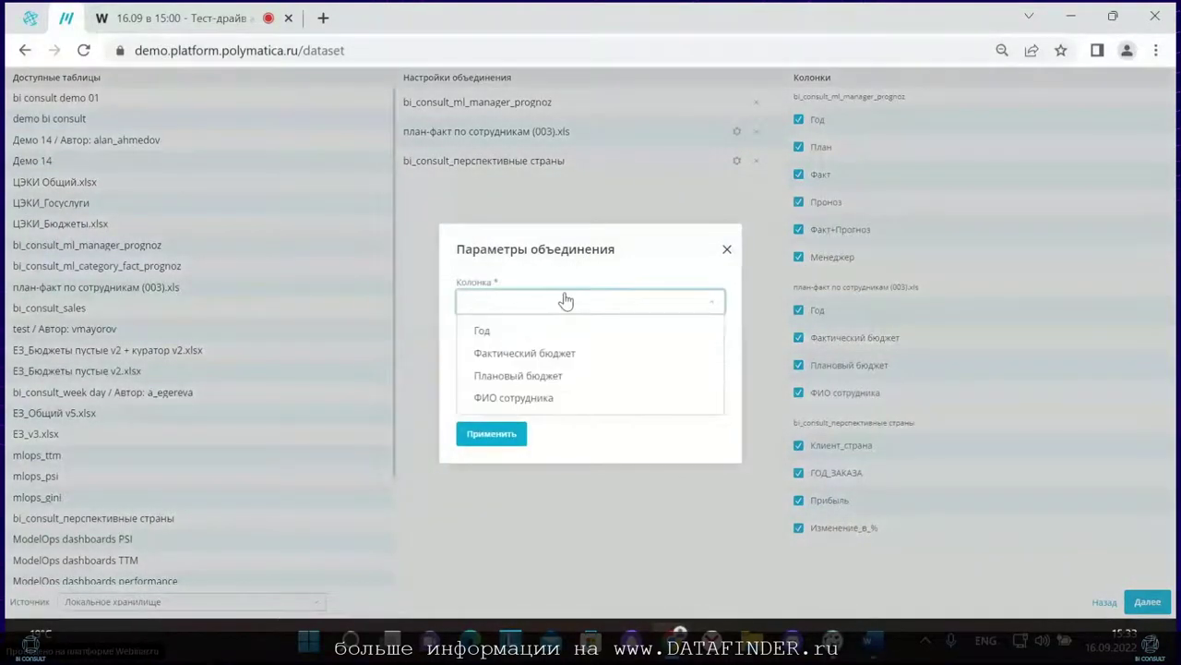
left_click(509, 335)
left_click(512, 352)
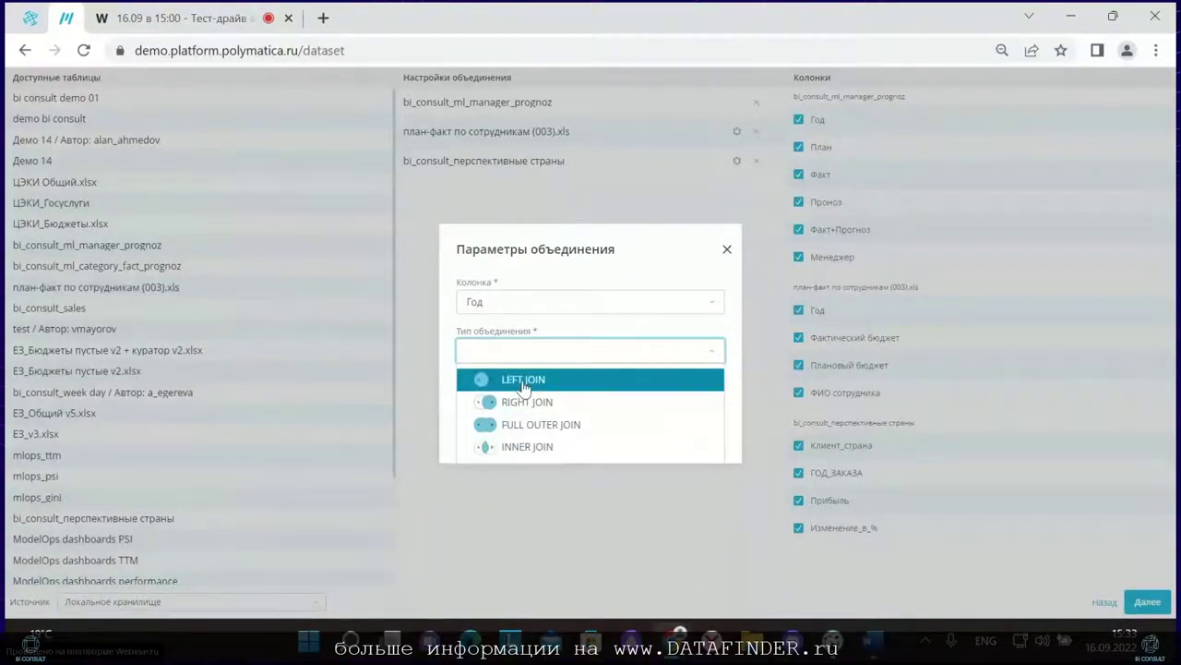
left_click(518, 379)
left_click(515, 400)
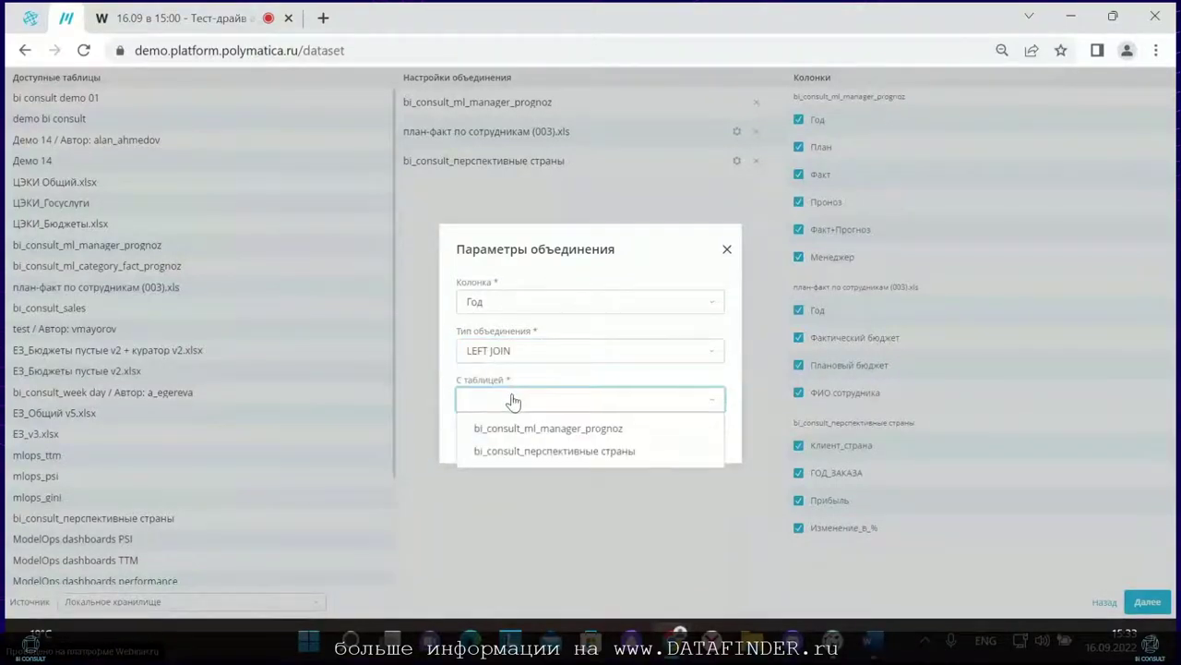
left_click(531, 450)
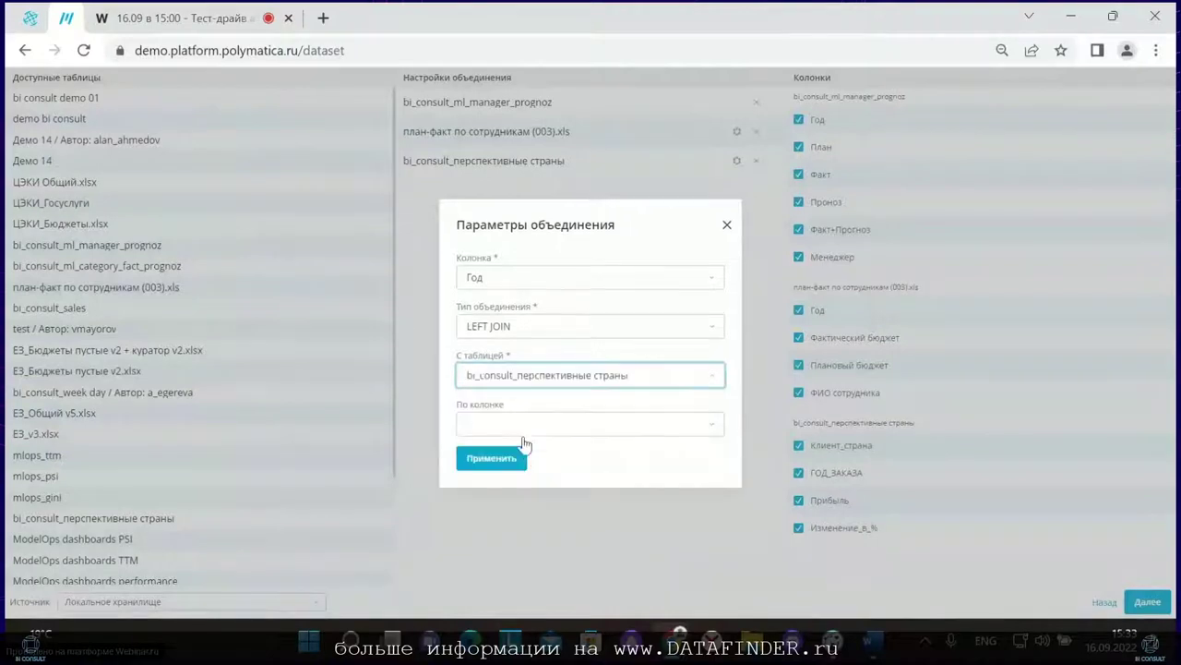
left_click(520, 426)
left_click(517, 462)
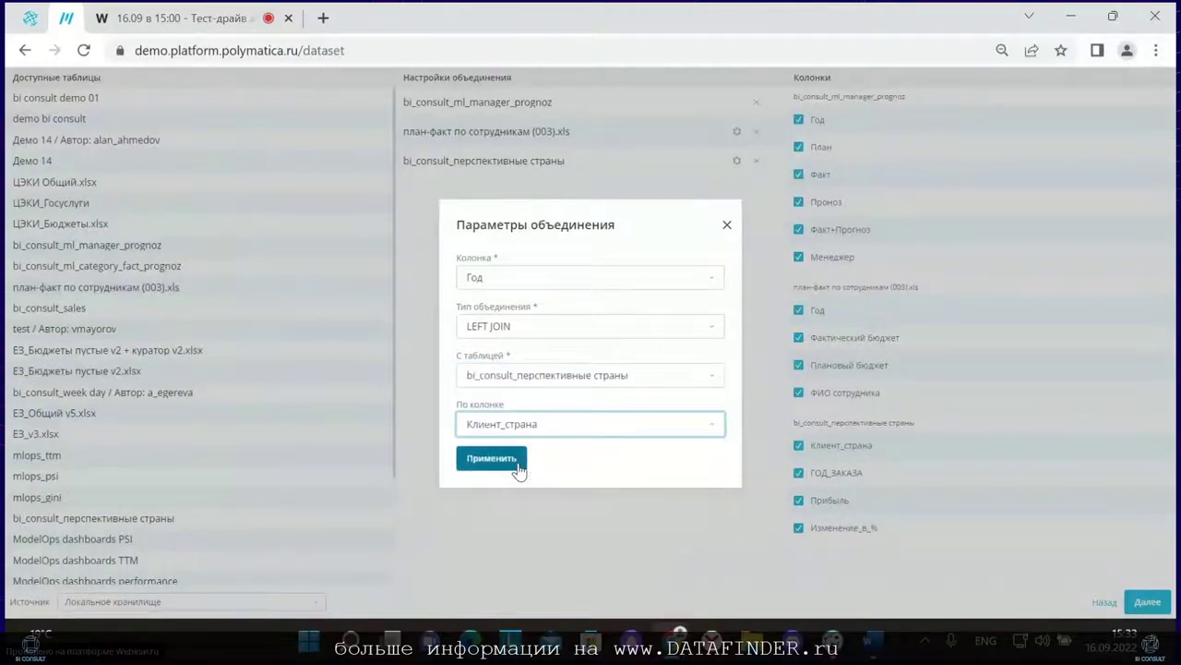
left_click(726, 225)
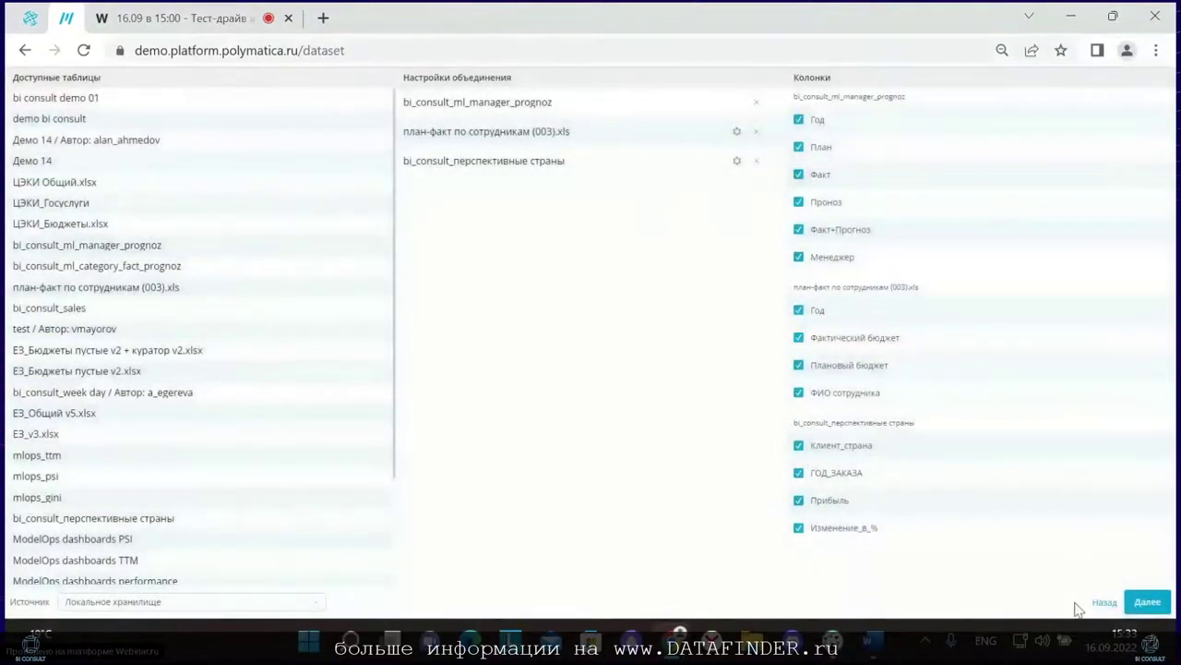
left_click(1104, 602)
Step: Dismiss the dataset type chooser to return to the list of 104 datasets
left_click(818, 260)
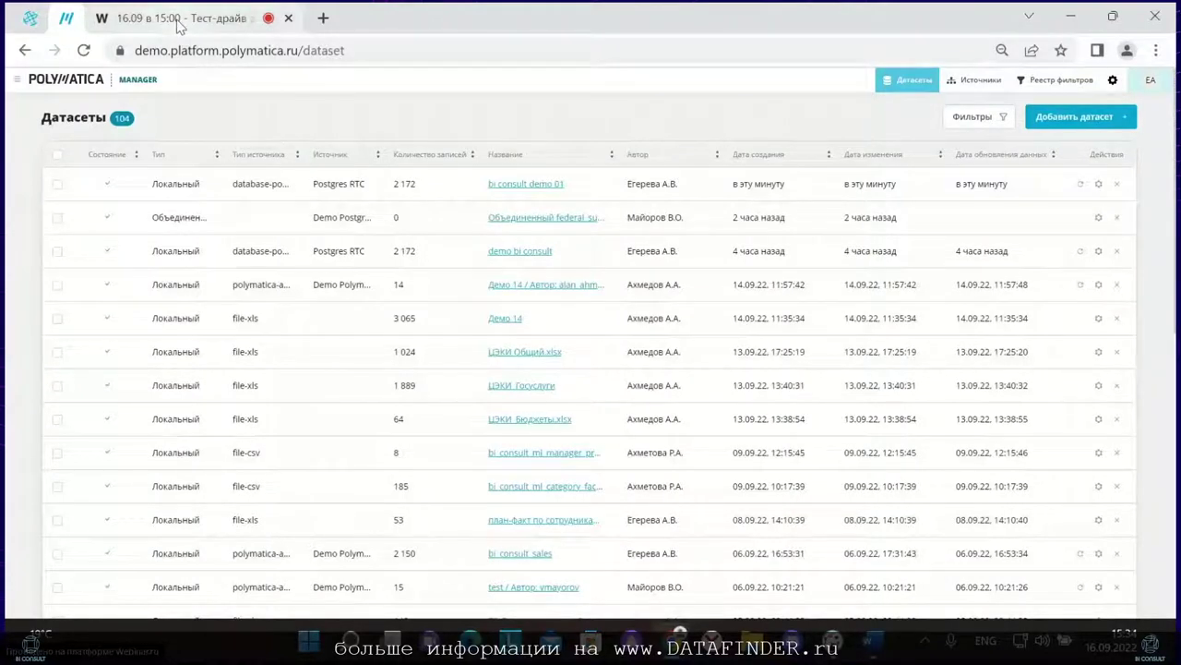
mouse_move(180, 26)
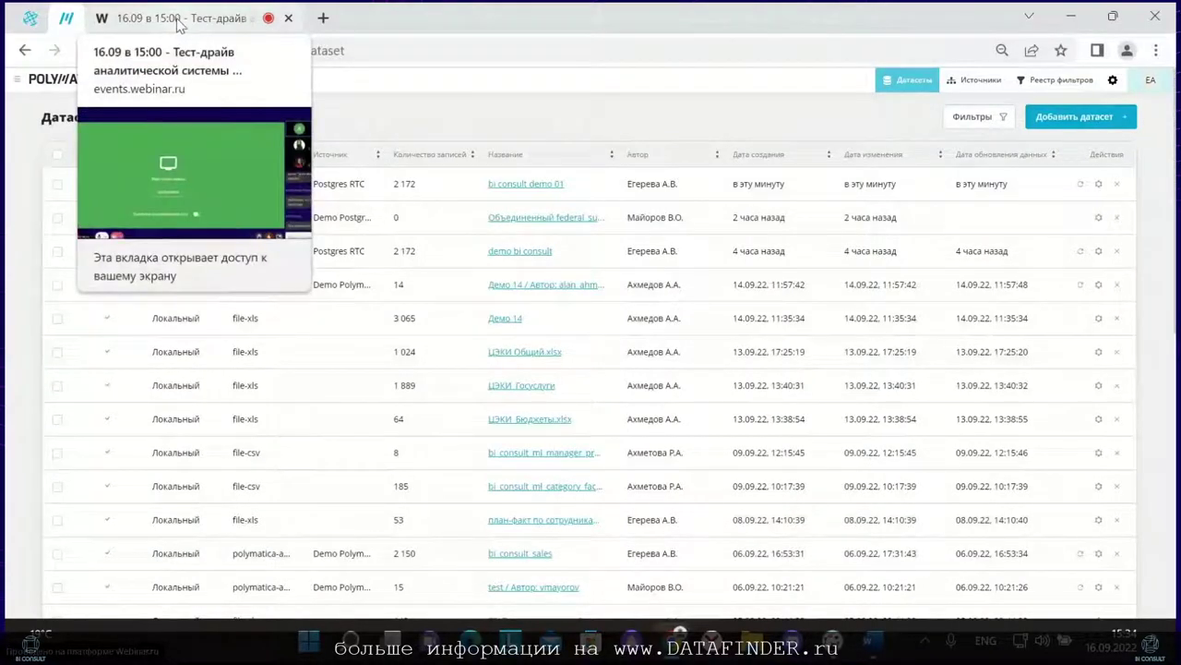
Step: Switch to the Webinar.ru tab and show the attendees' Вопросы panel
left_click(179, 22)
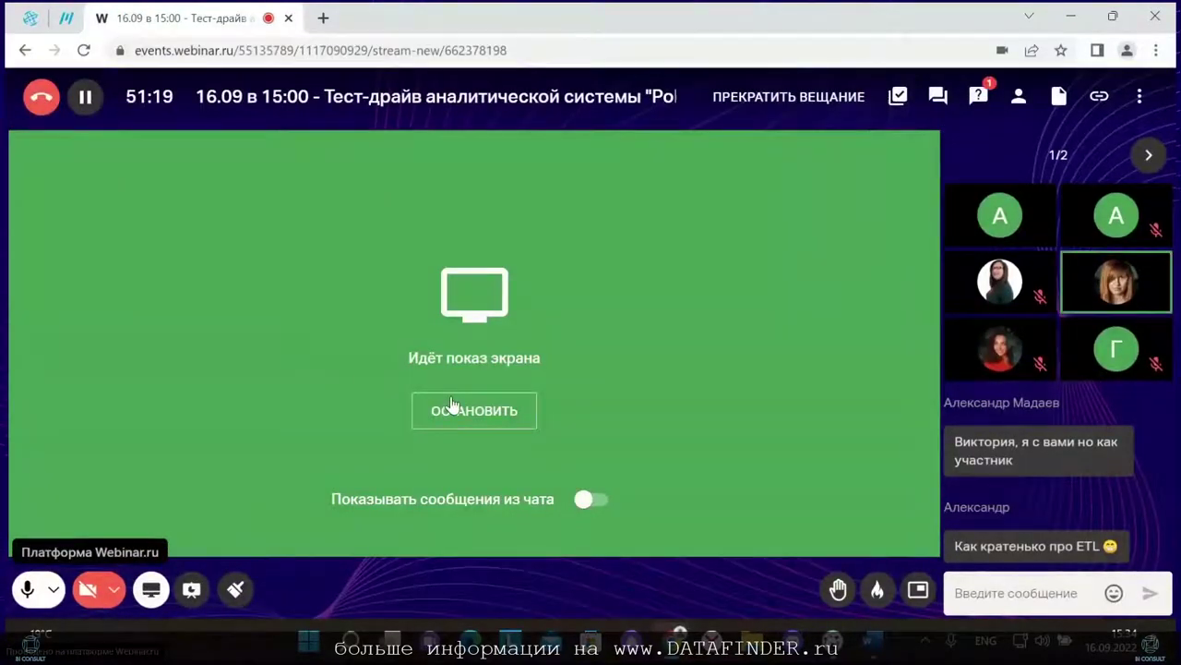
left_click(978, 96)
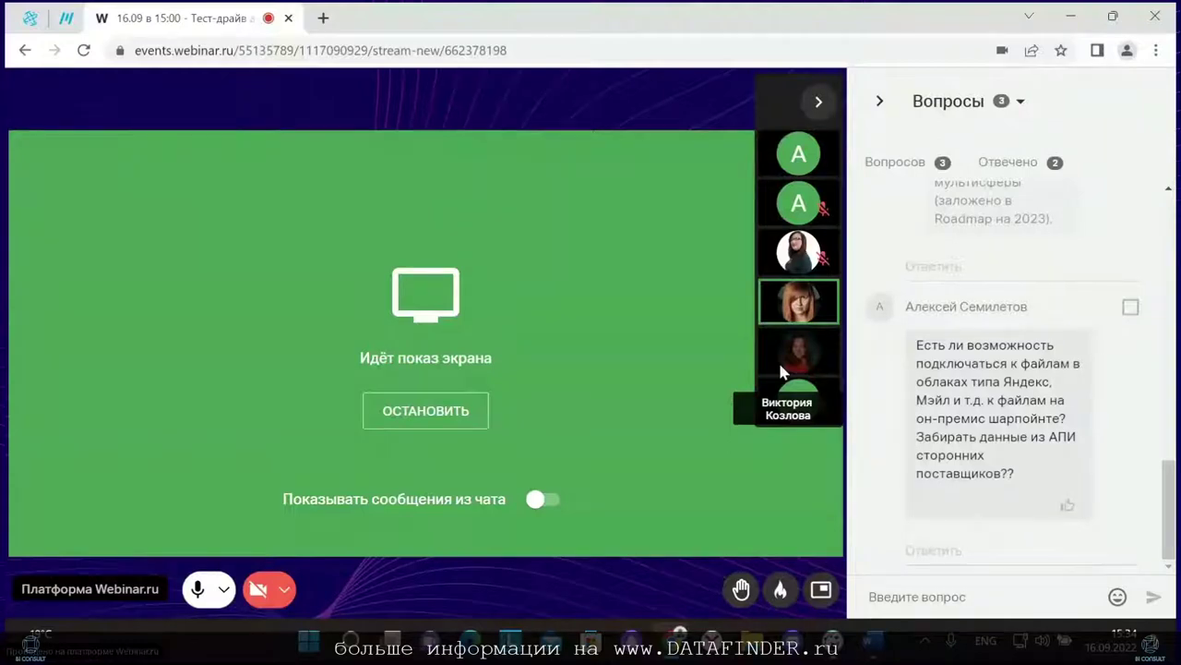
Step: Collapse the Вопросы panel so the Polymatica datasets list is broadcast again
mouse_move(802, 503)
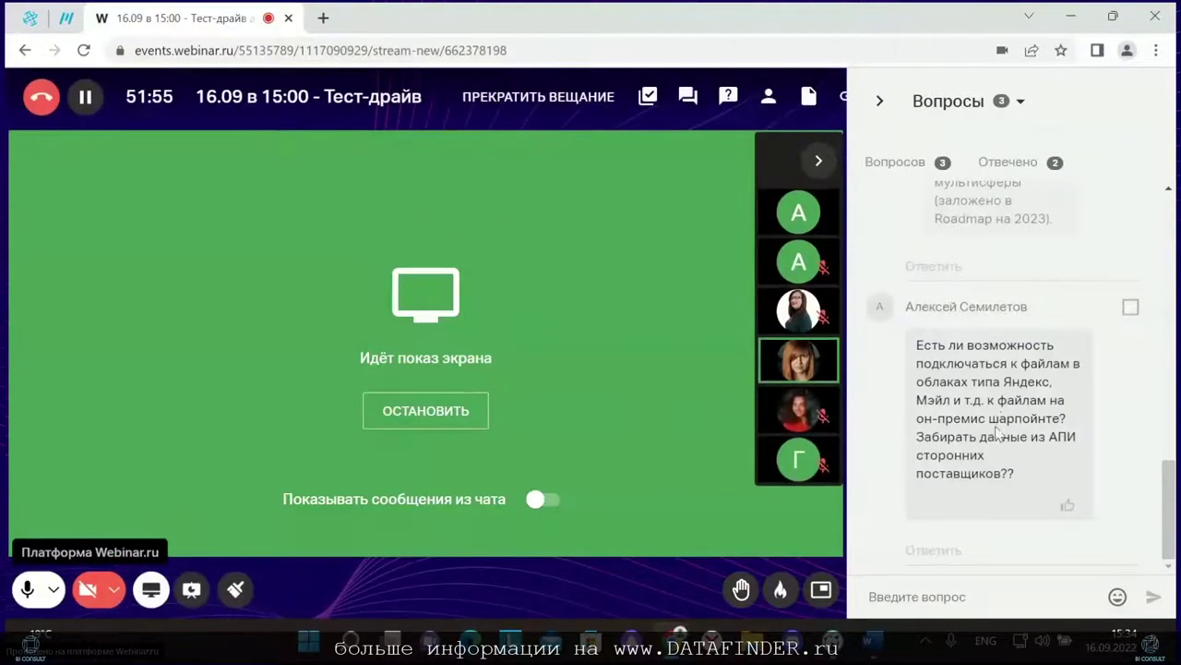
left_click(880, 100)
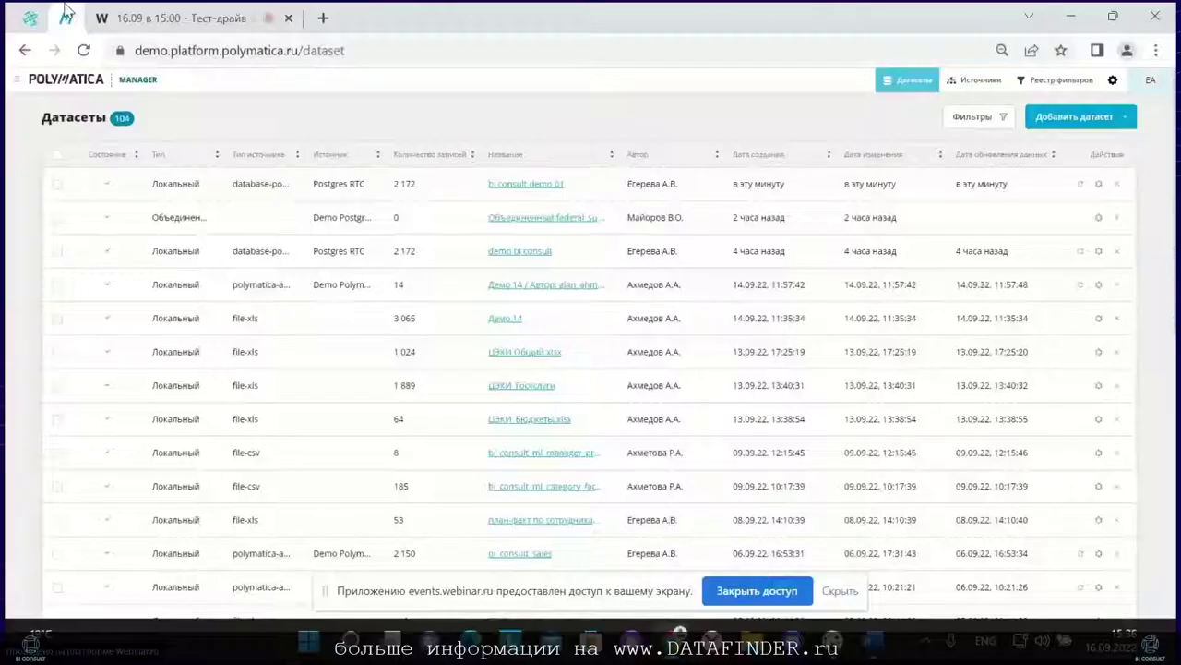
Step: Open the BI Consult project from the Dashboard projects list, hiding the sharing notification
mouse_move(10, 87)
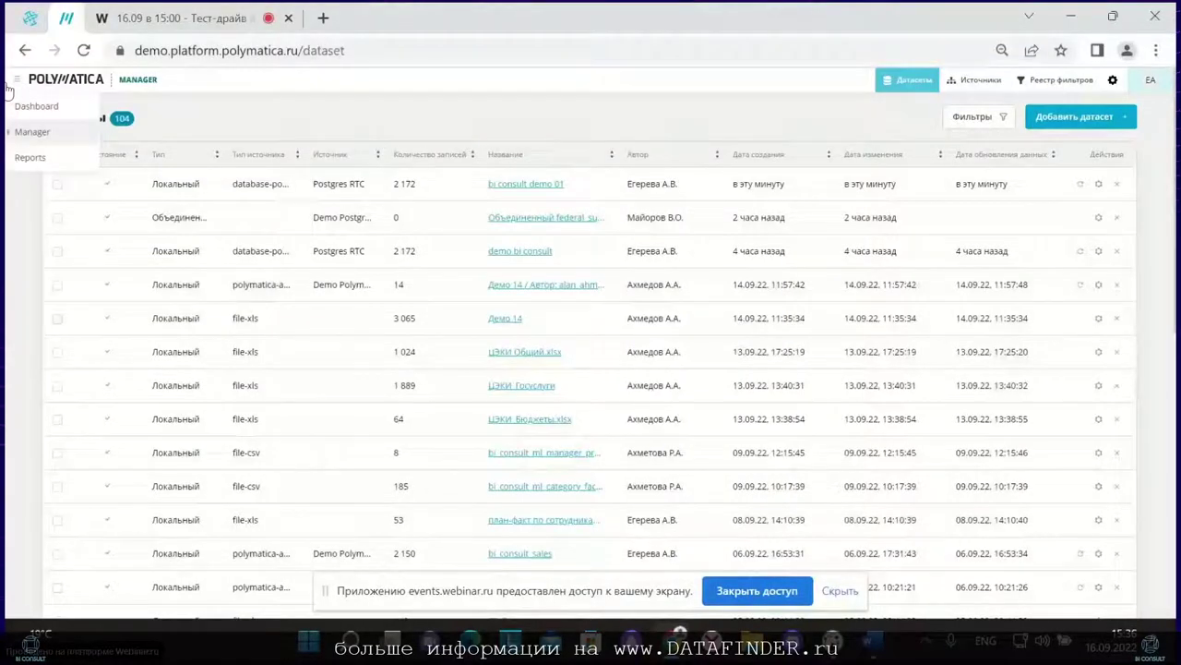
left_click(26, 110)
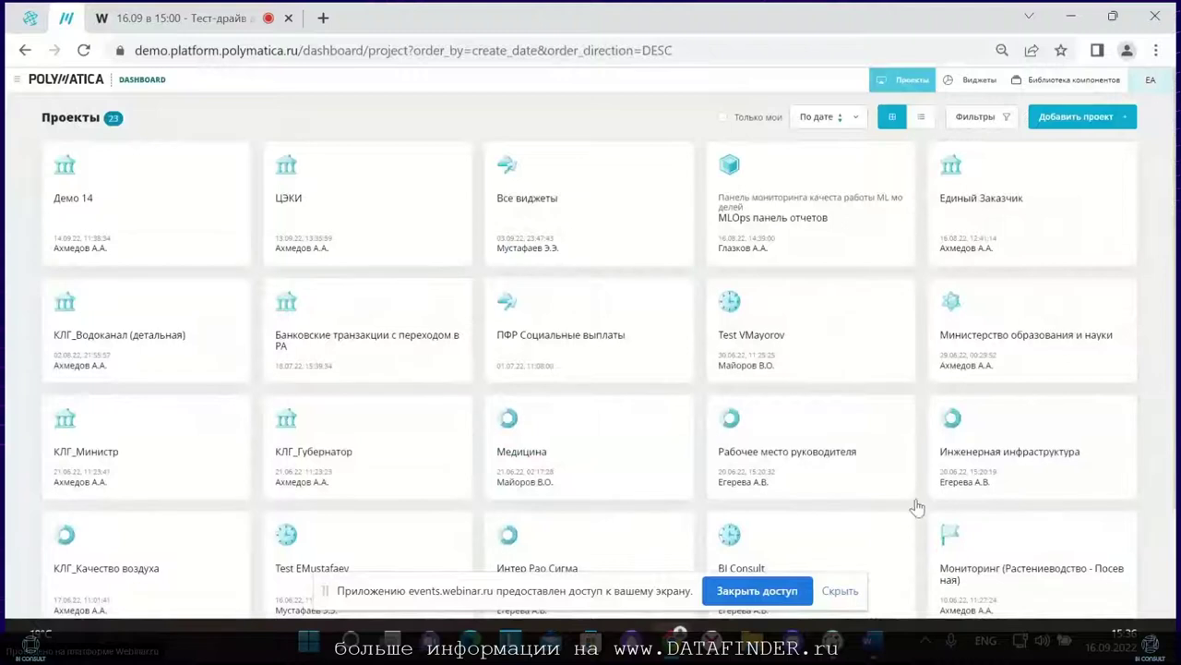
left_click(840, 590)
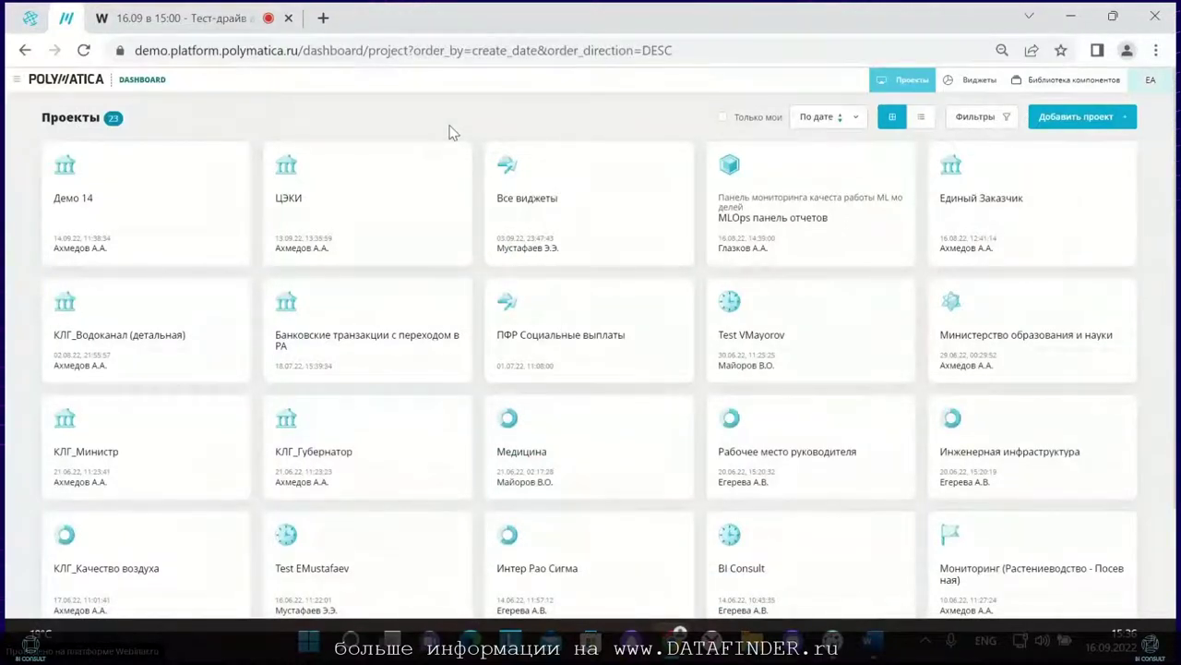
scroll(693, 232, "down", 3)
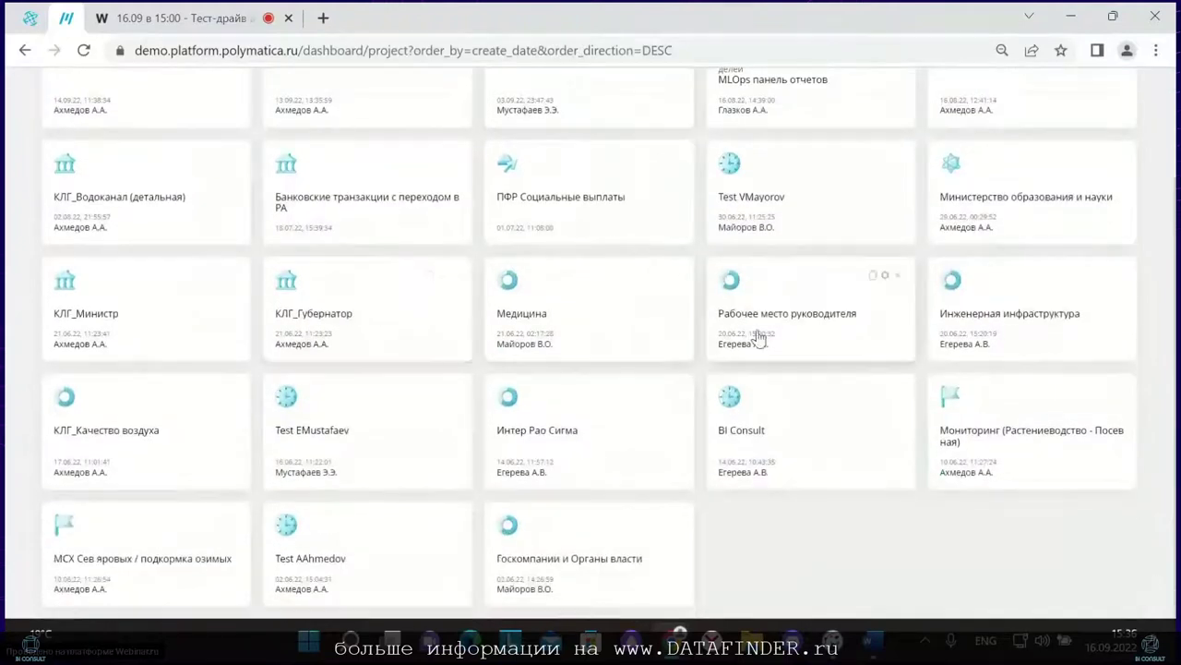
left_click(762, 428)
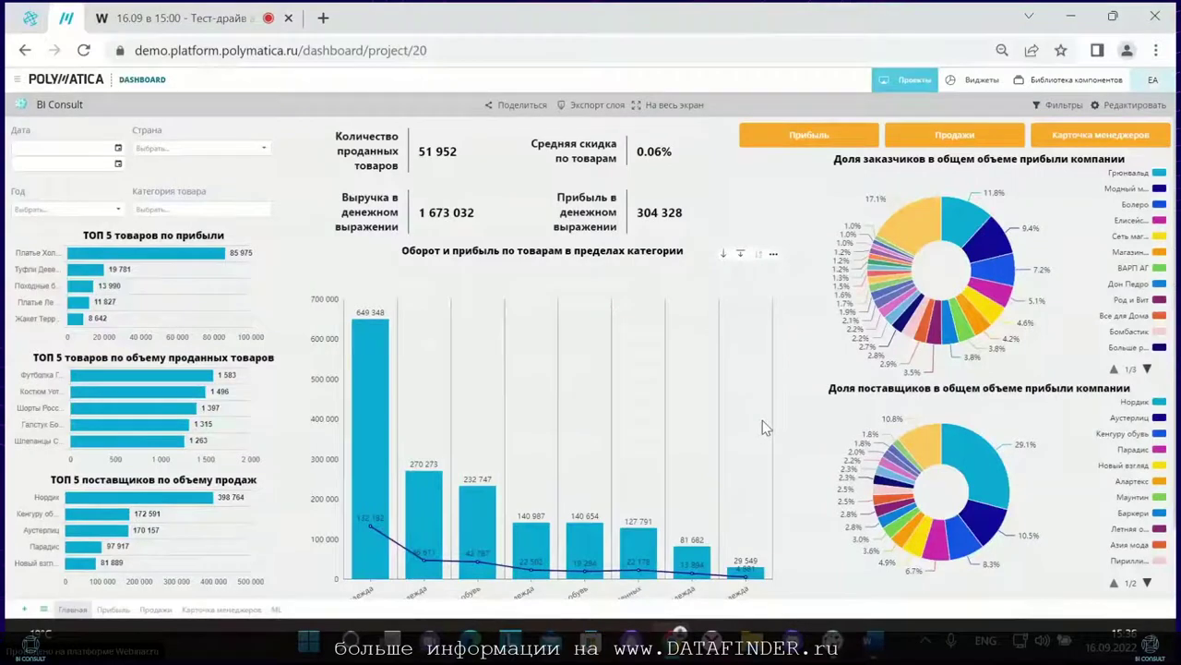
left_click(44, 610)
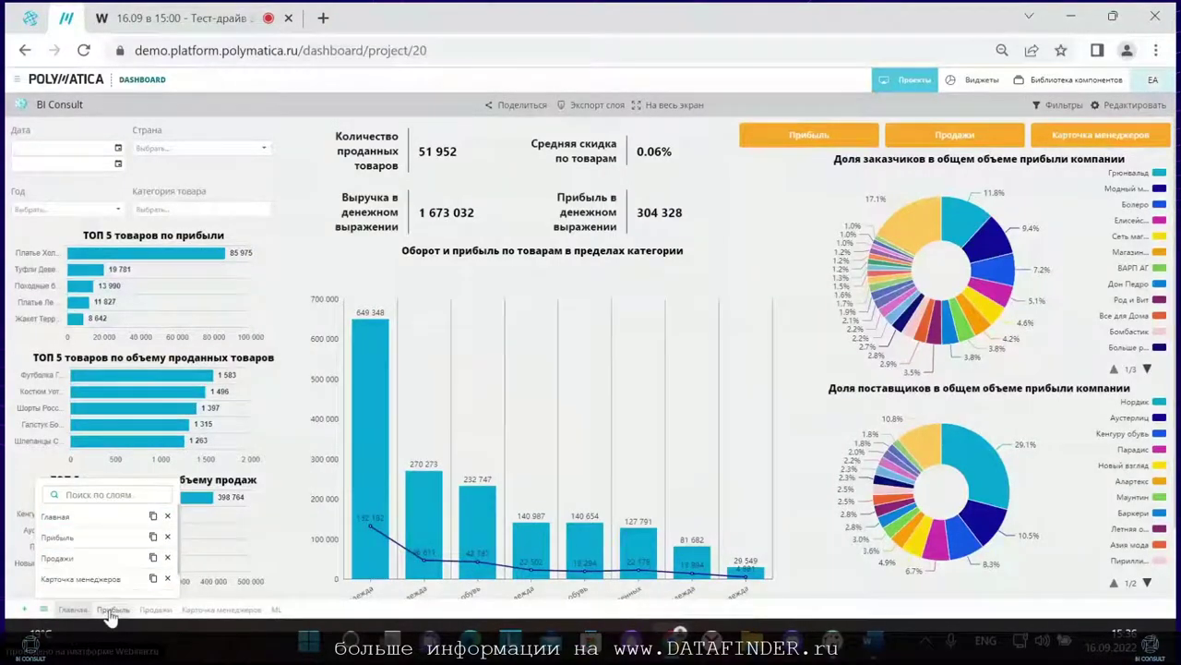
left_click(155, 612)
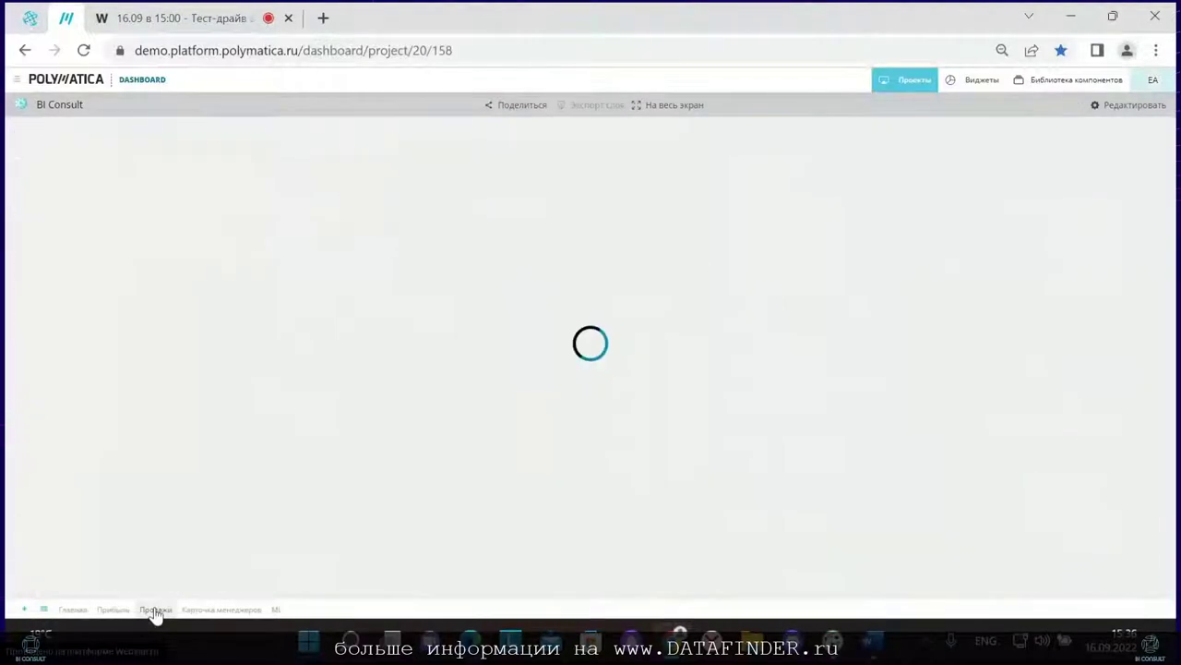
left_click(196, 611)
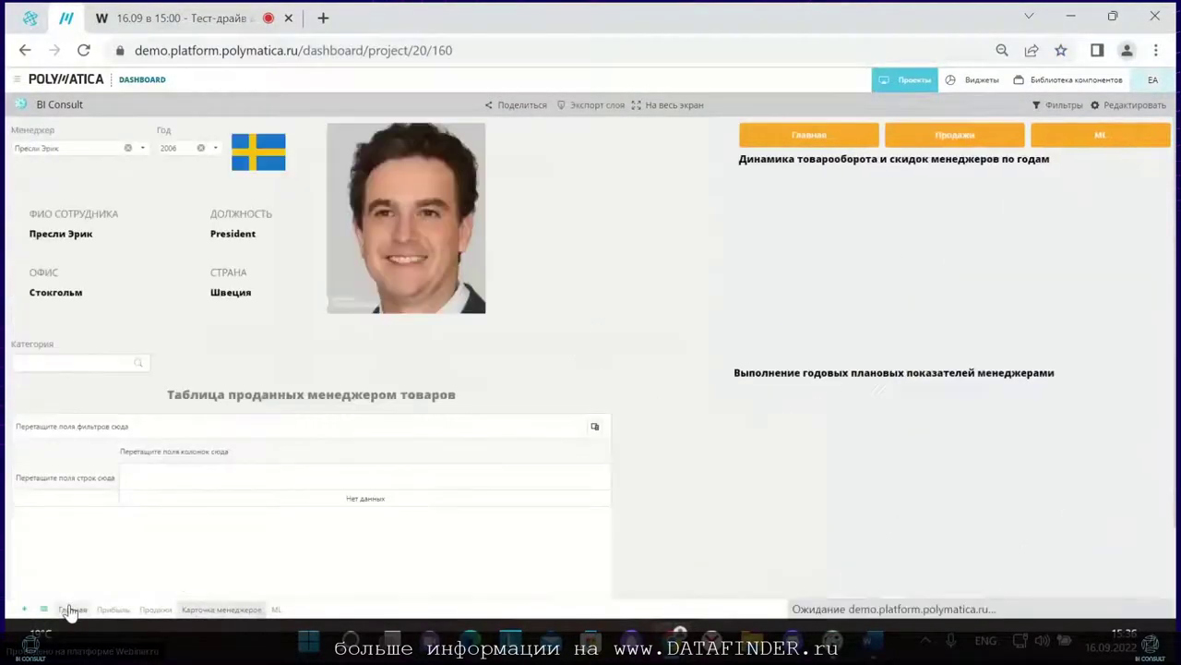
left_click(71, 610)
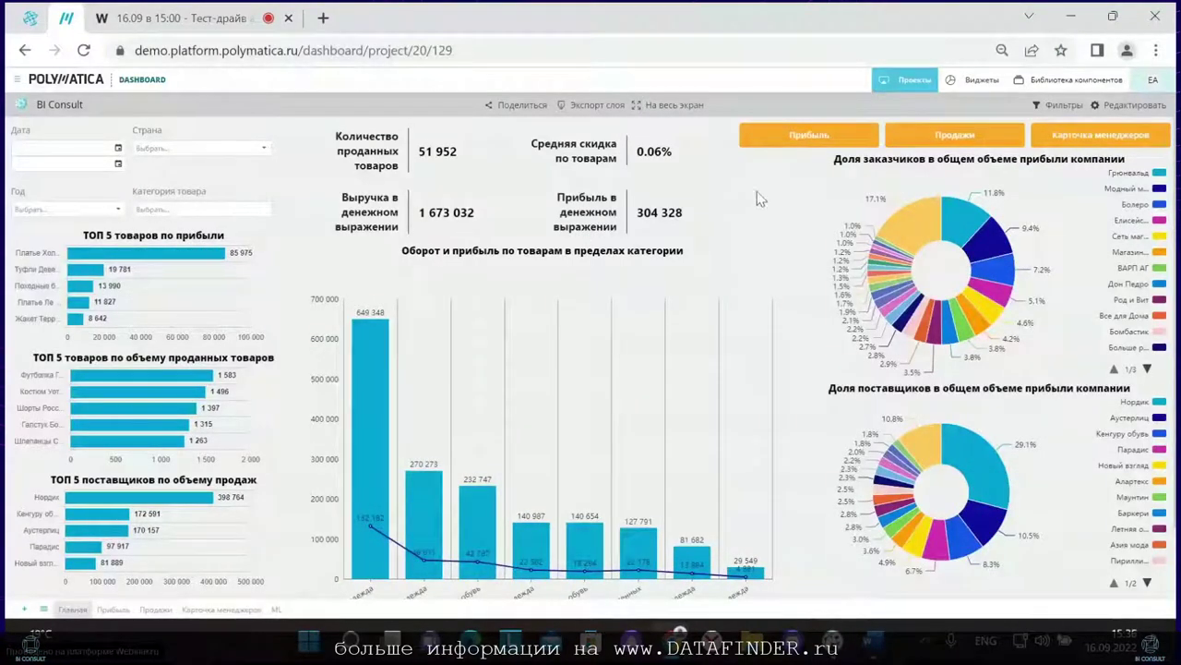
left_click(938, 138)
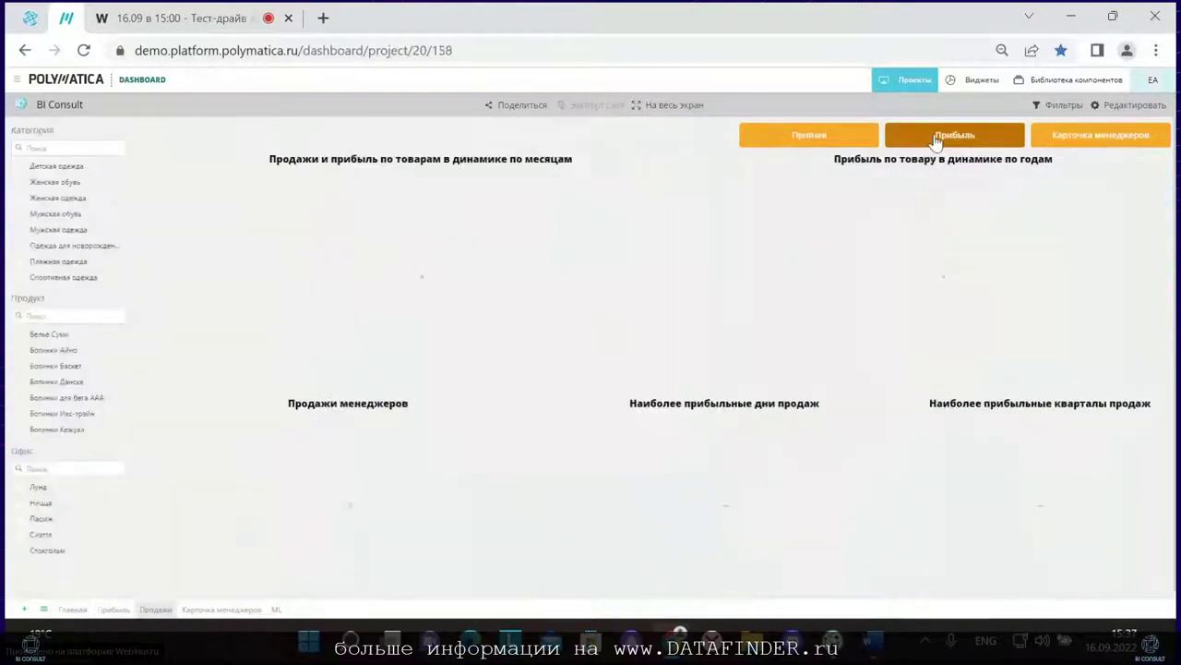
left_click(853, 140)
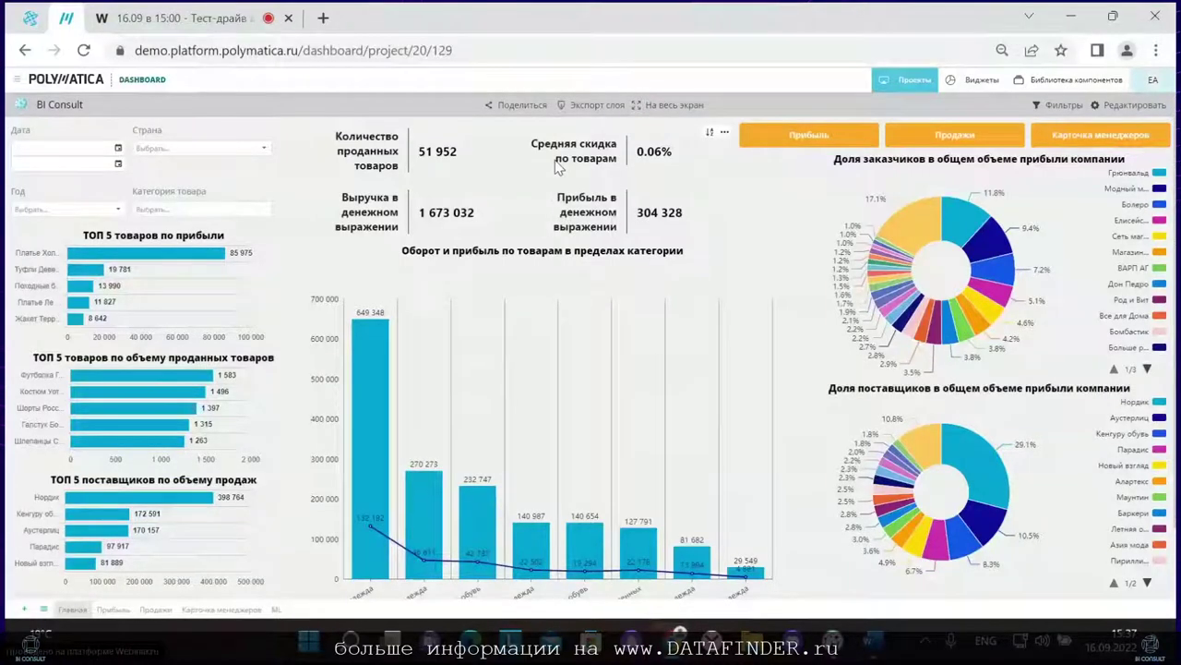
Step: In edit mode, inspect the Средняя скидка widget's Average aggregation and close without changes
left_click(1122, 104)
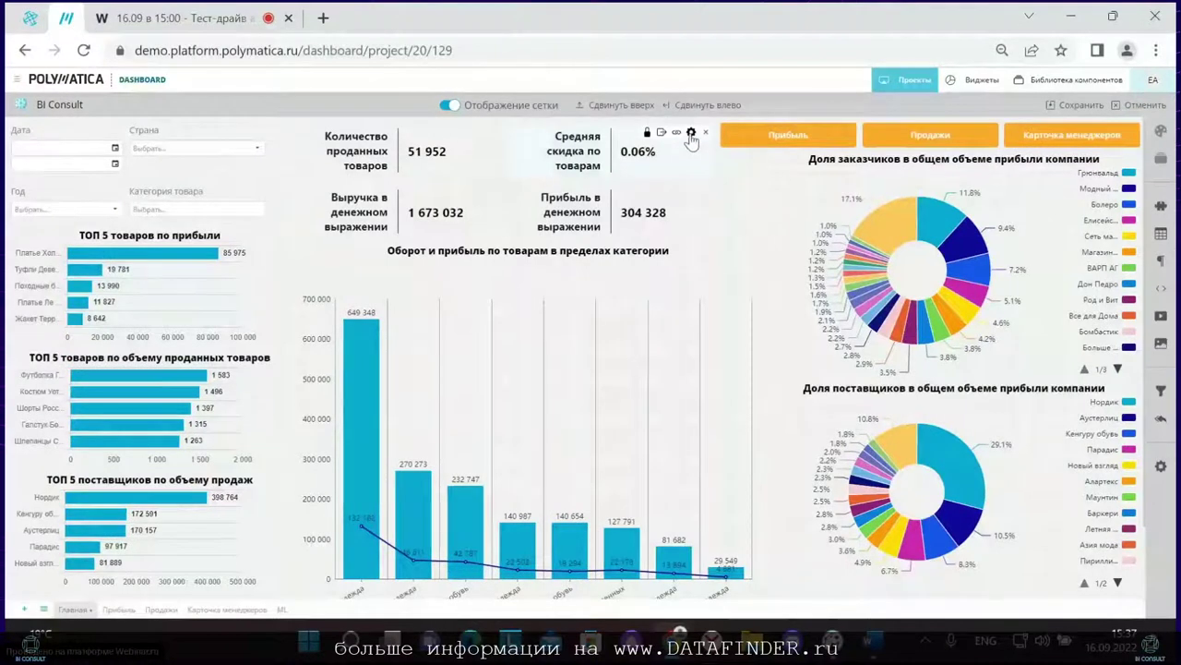
left_click(691, 133)
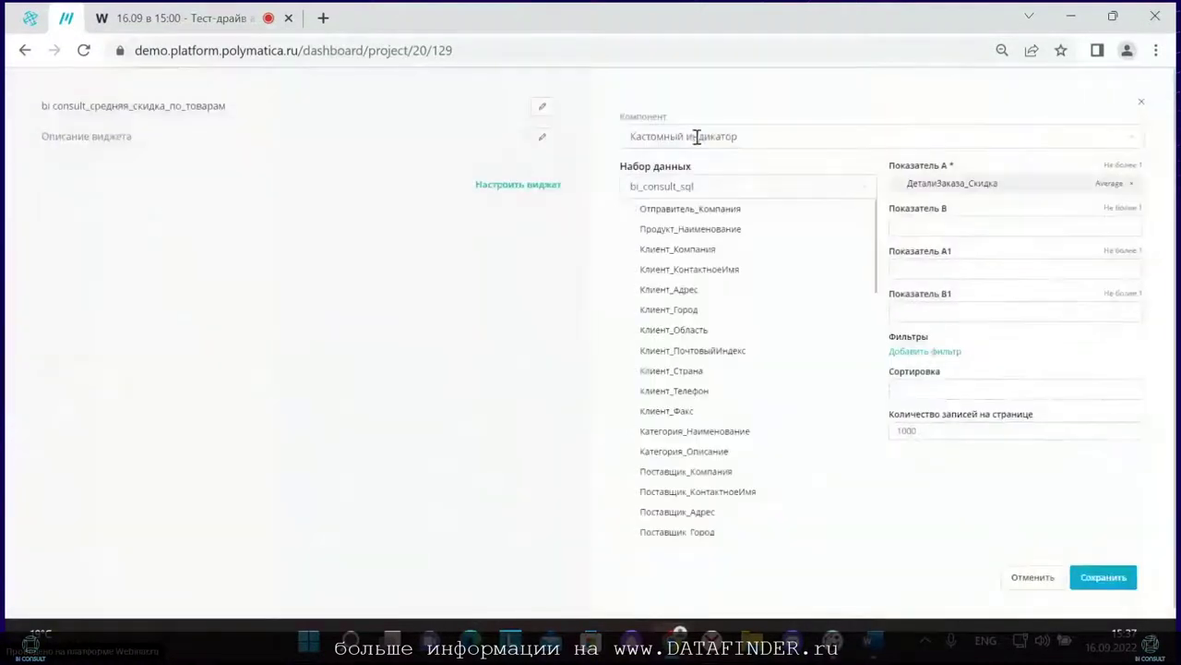
left_click(1106, 184)
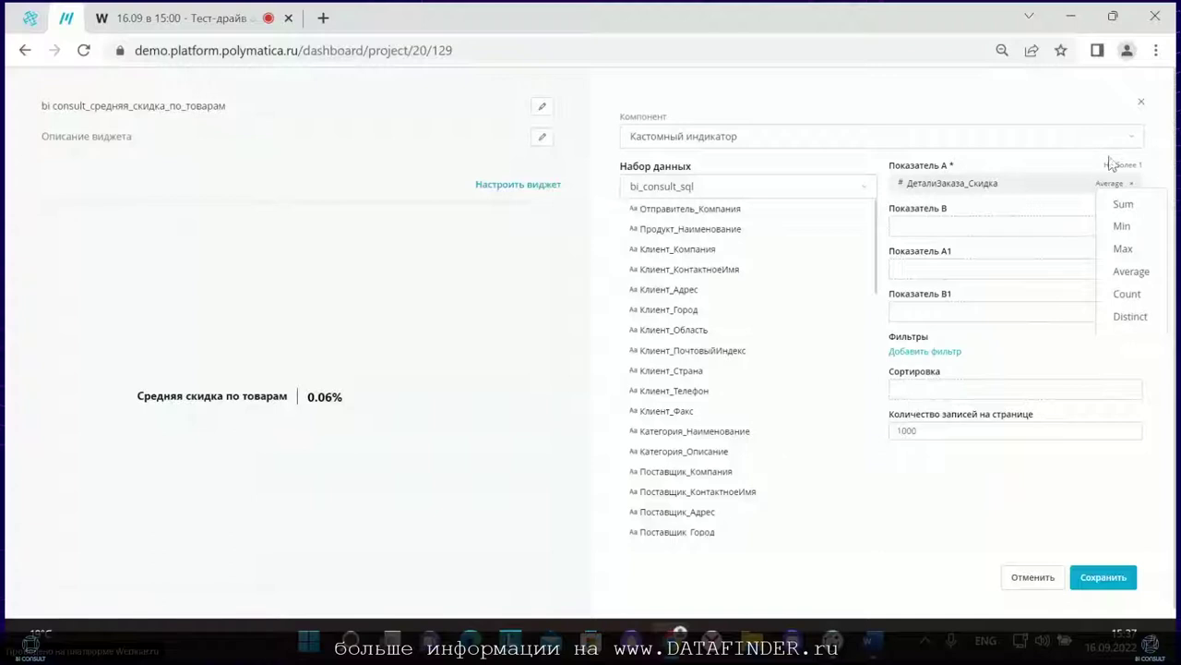
left_click(1141, 101)
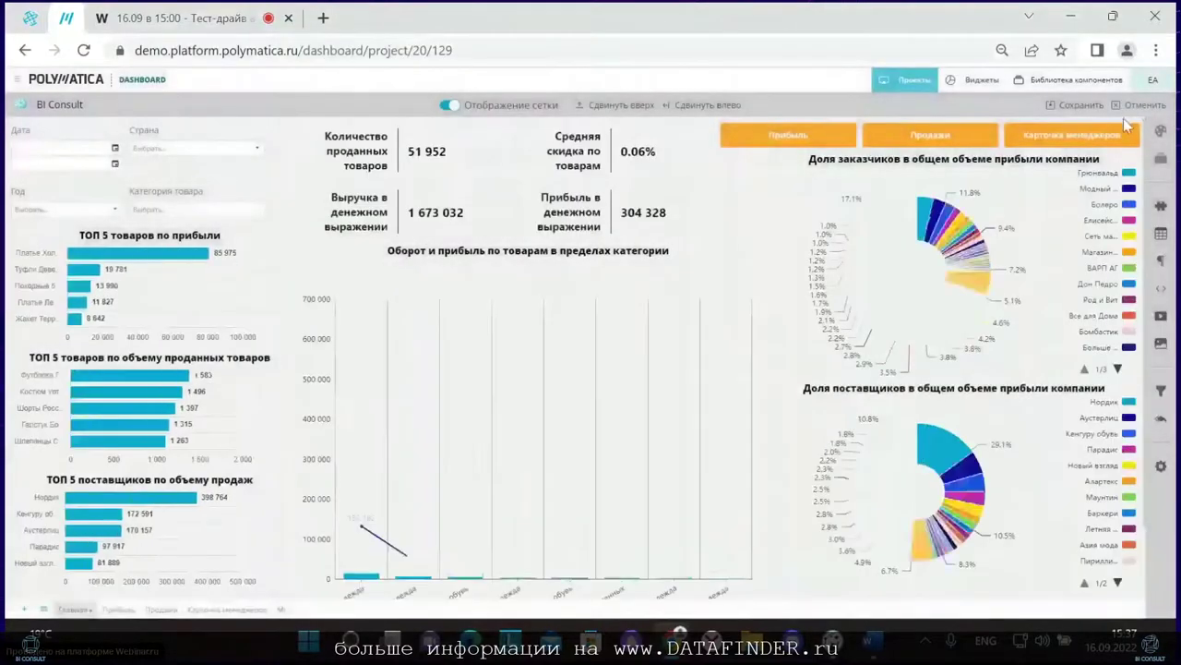
left_click(1135, 105)
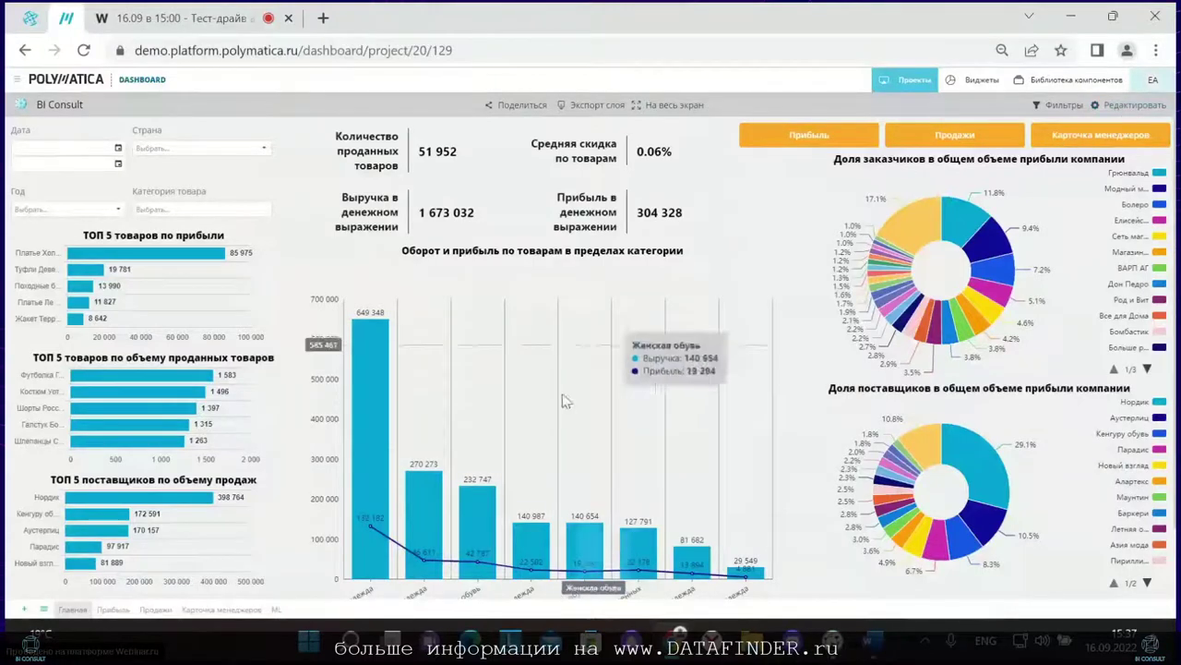
scroll(545, 459, "down", 1)
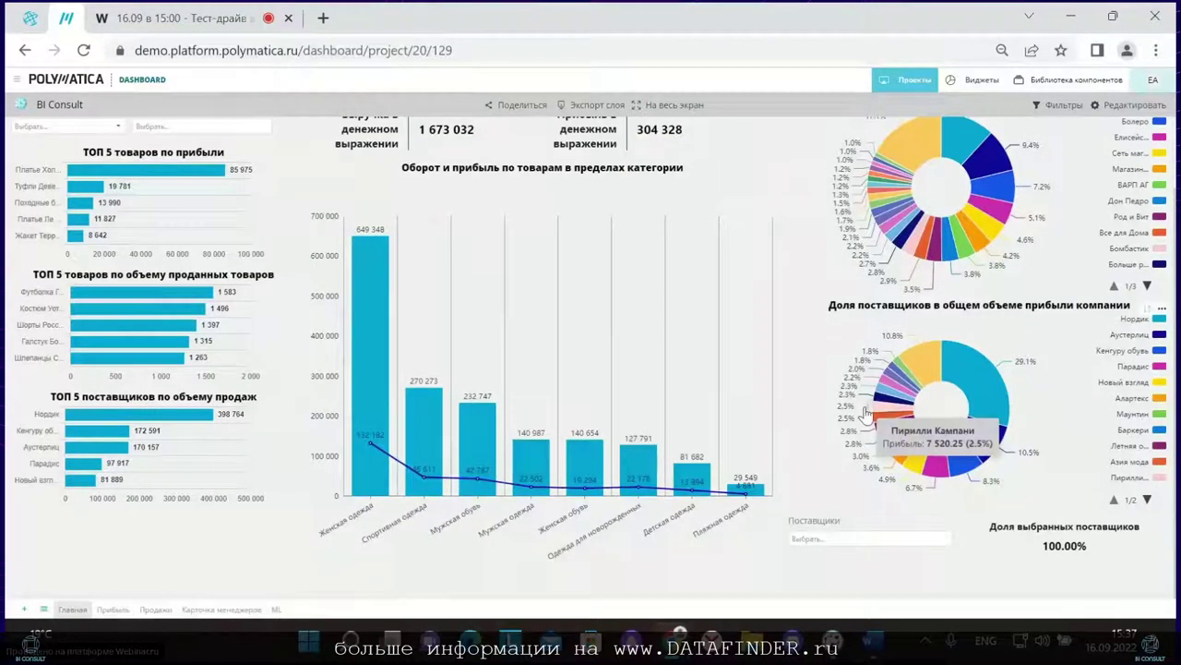
scroll(867, 415, "up", 1)
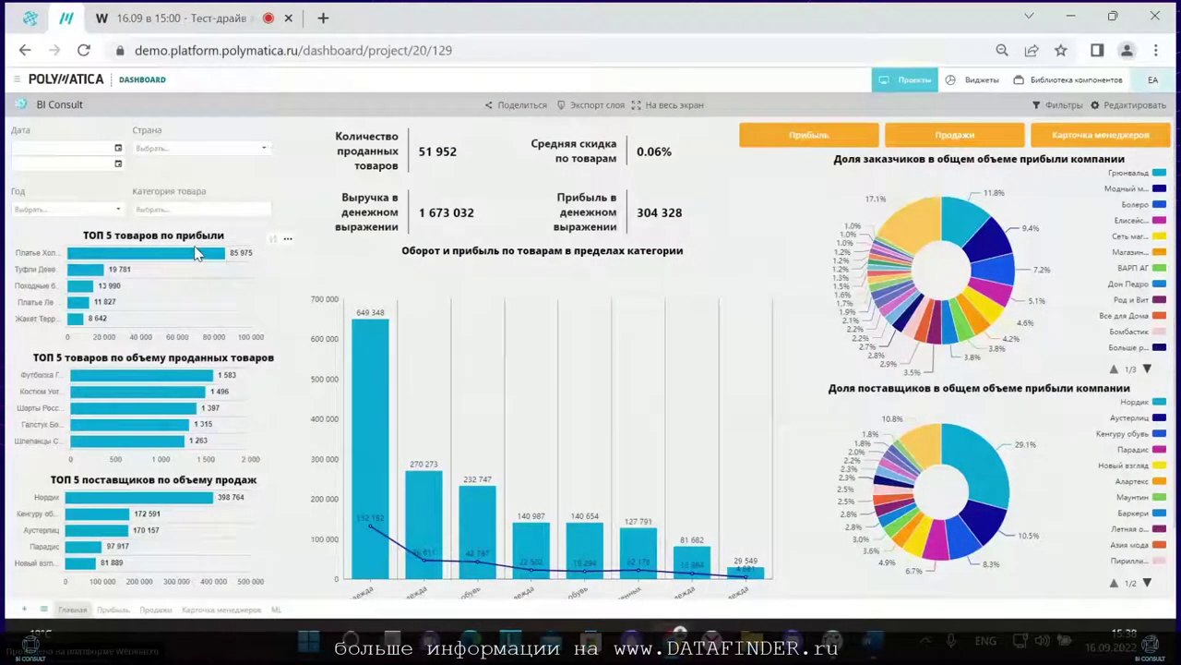
mouse_move(189, 263)
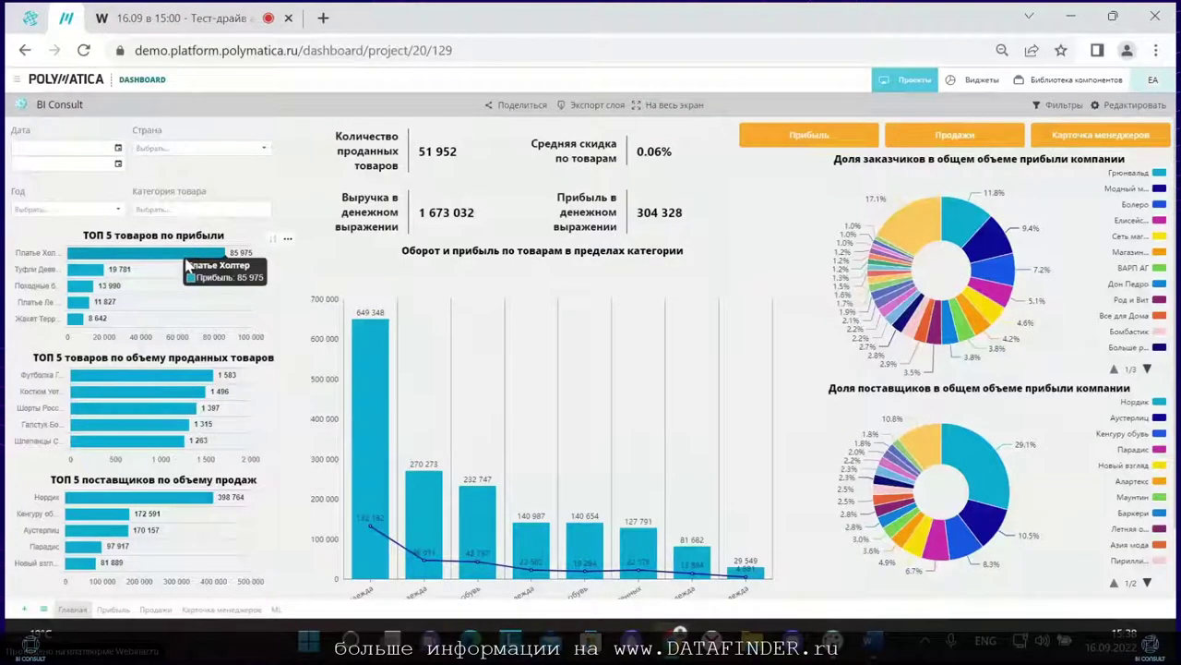
mouse_move(159, 396)
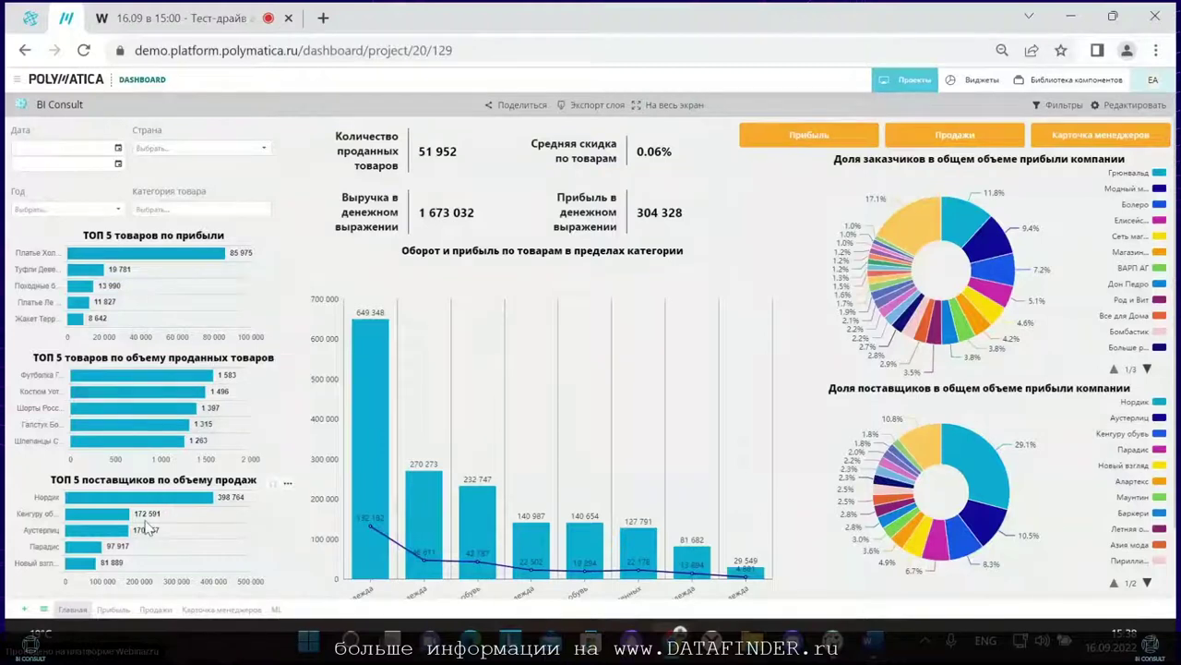
mouse_move(129, 517)
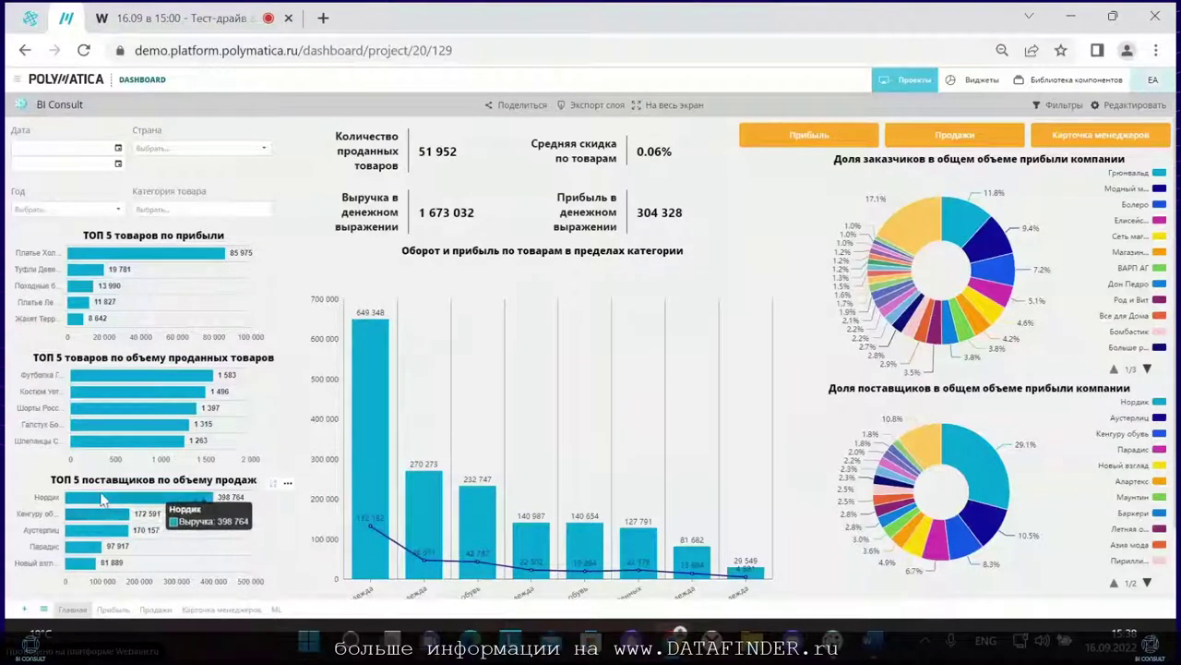
mouse_move(92, 537)
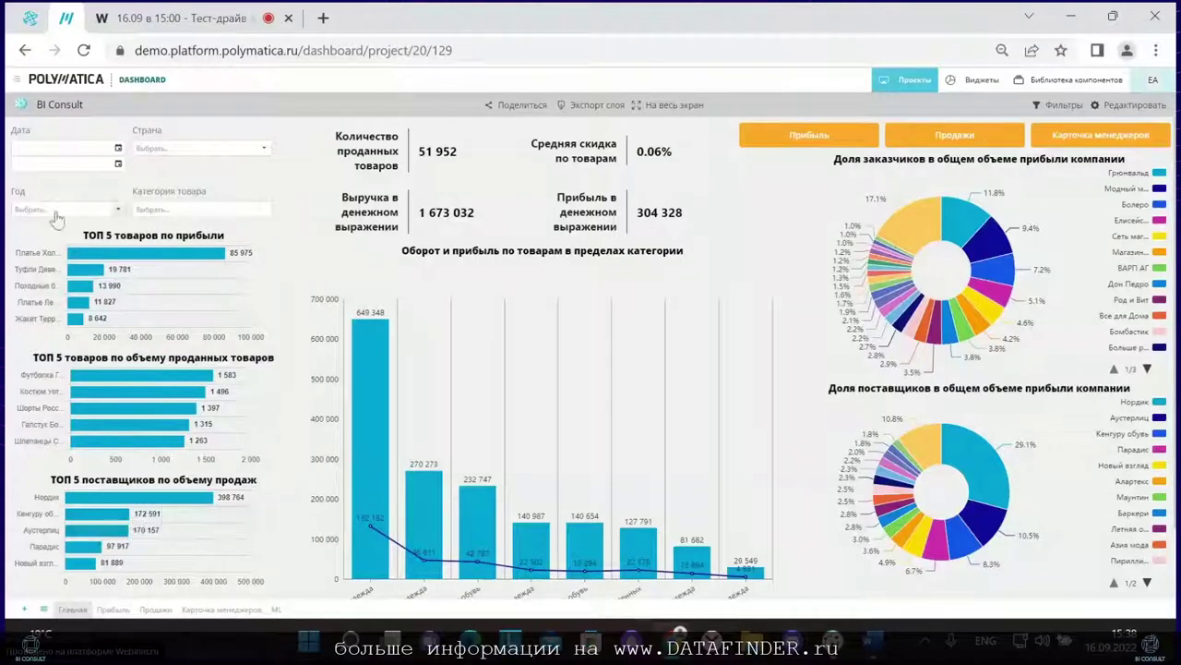
left_click(83, 50)
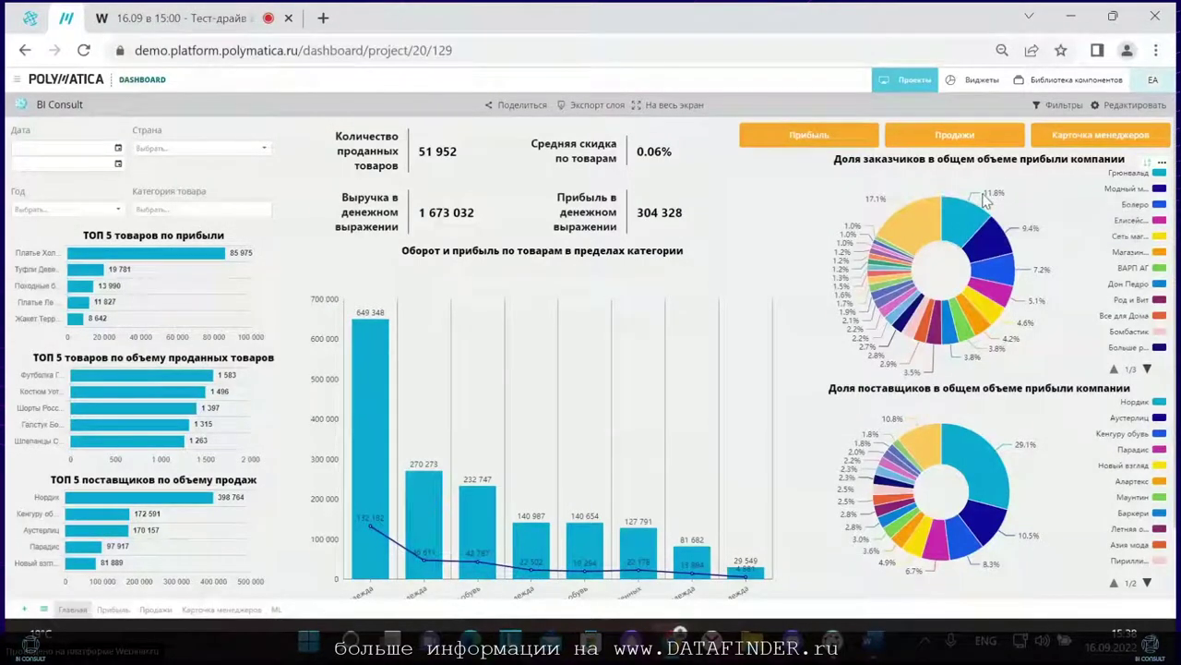
mouse_move(974, 219)
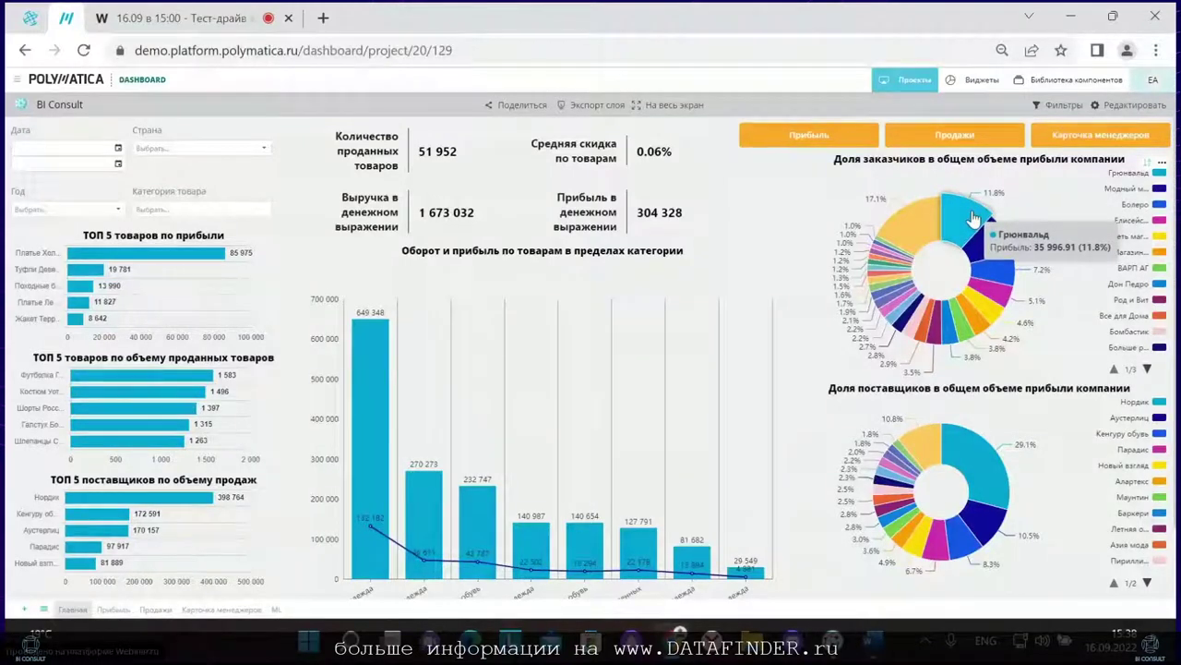
Step: Filter the dashboard to customer Грюнвальд from the profit pie and enter edit mode
left_click(974, 219)
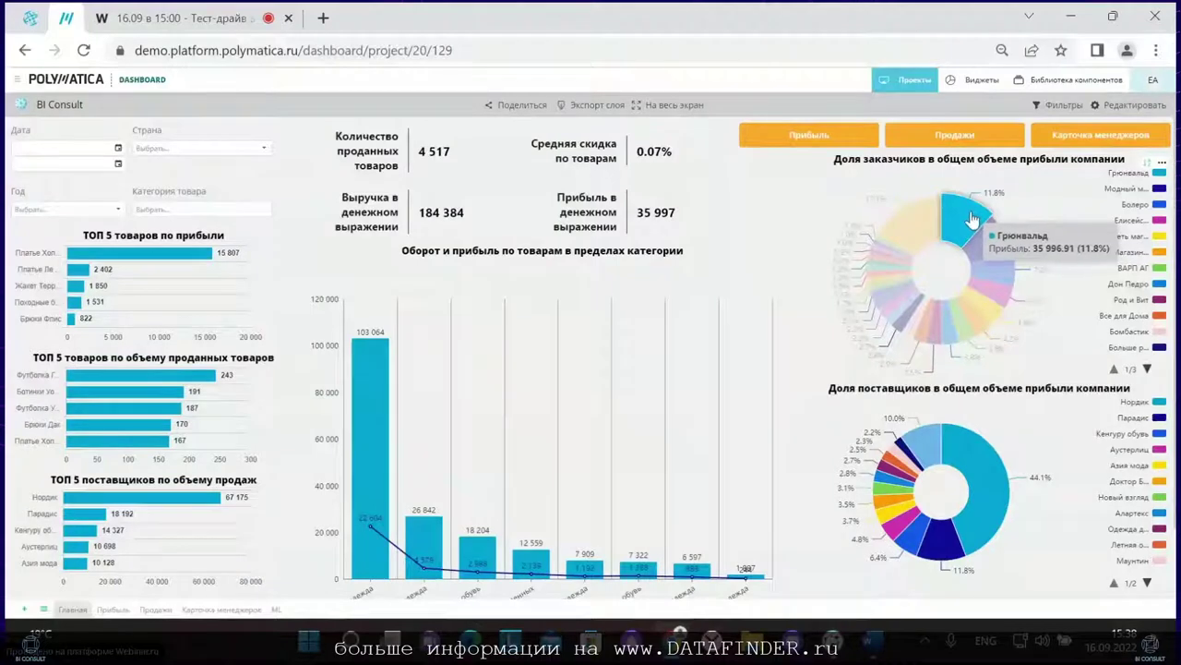
left_click(1120, 107)
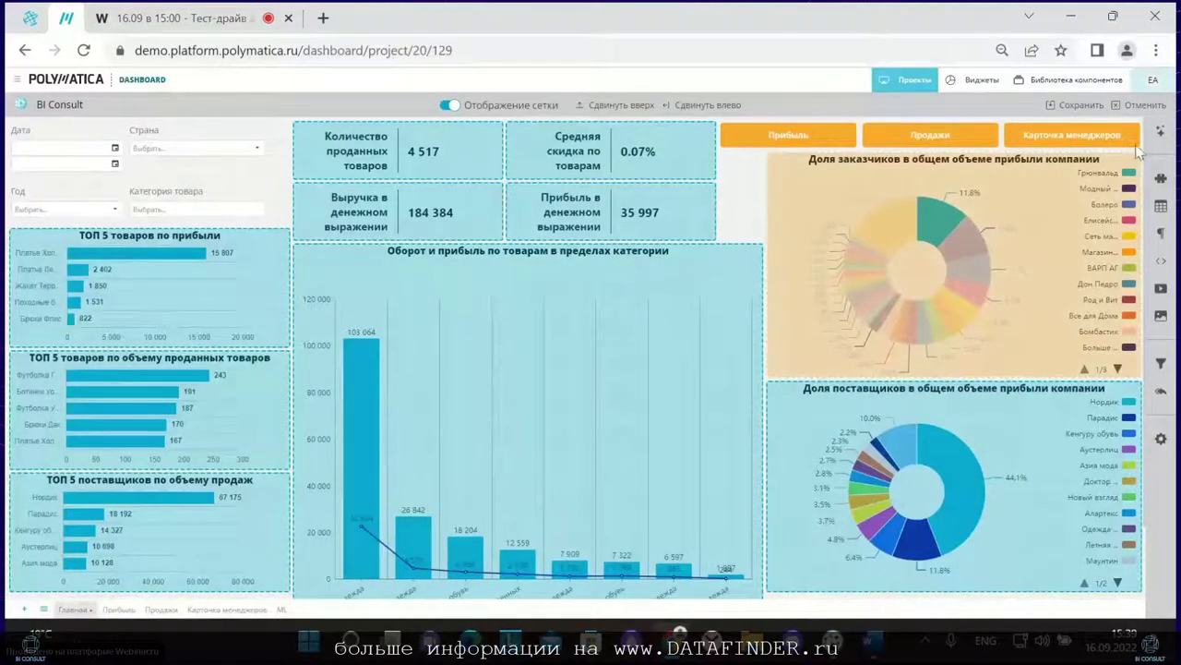
Step: Leave edit mode and reset all filters, clearing the Грюнвальд customer filter
left_click(1161, 132)
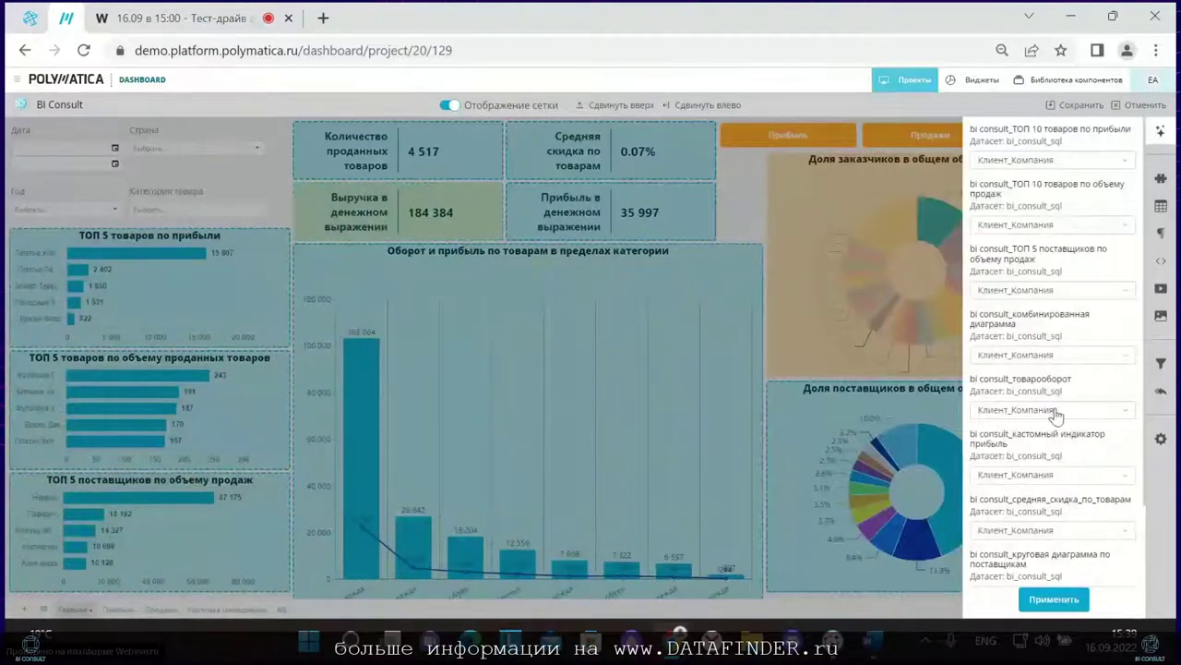
left_click(1137, 105)
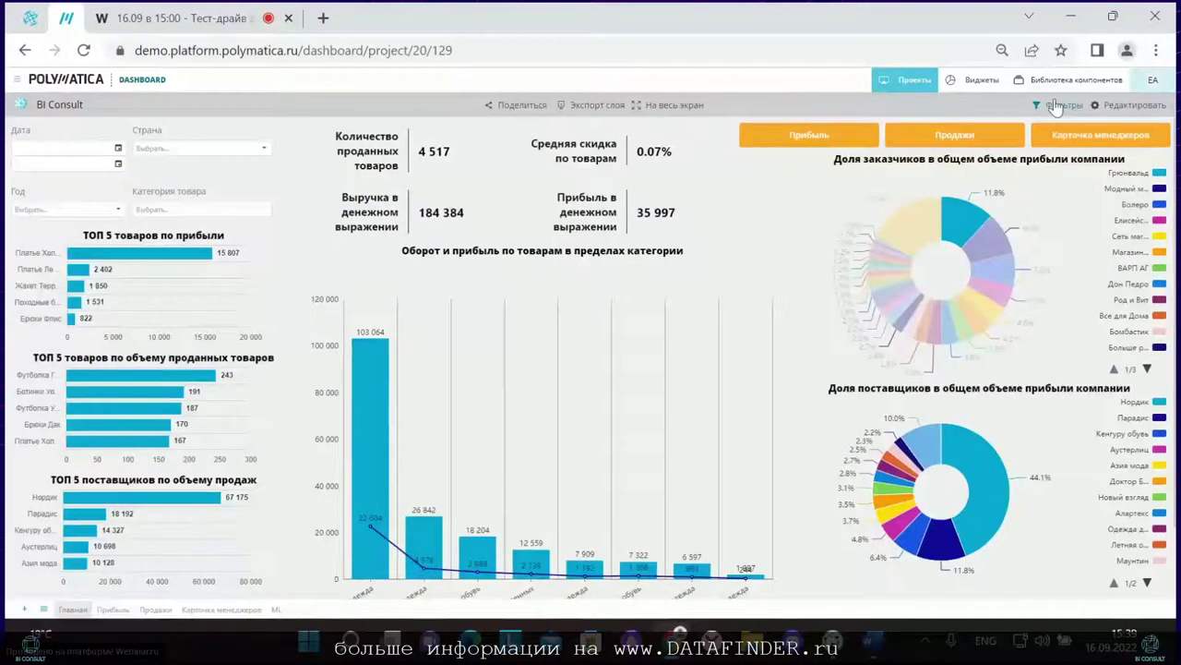
left_click(1059, 105)
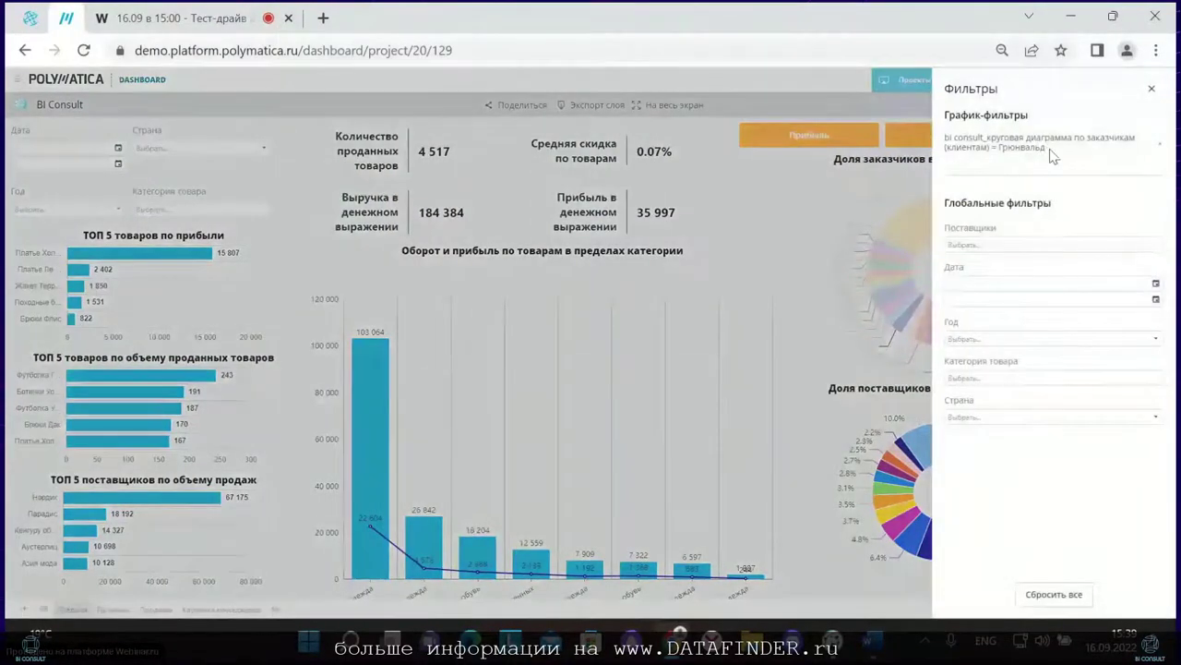
left_click_drag(1050, 155, 942, 144)
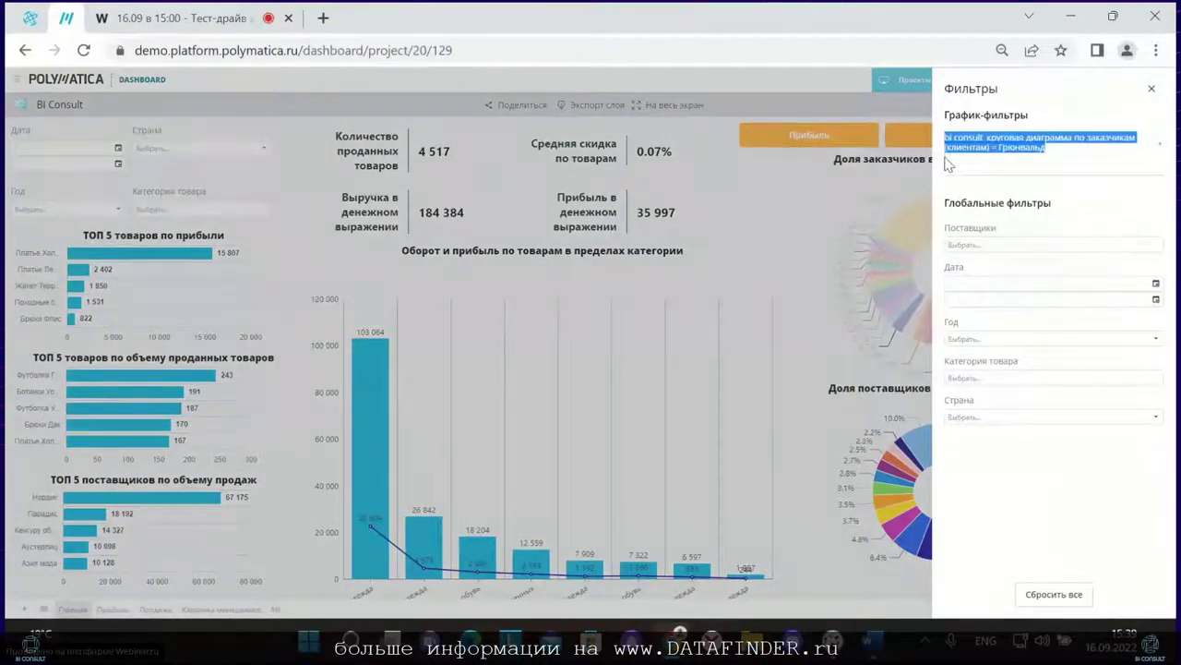
left_click(1058, 601)
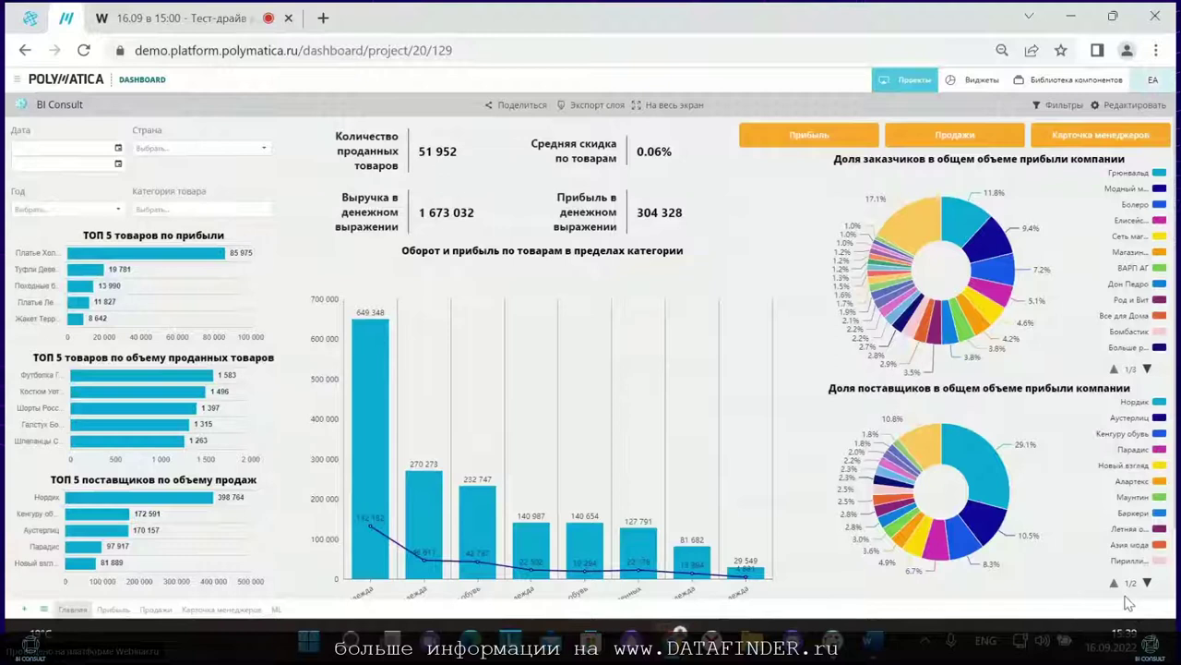
mouse_move(895, 525)
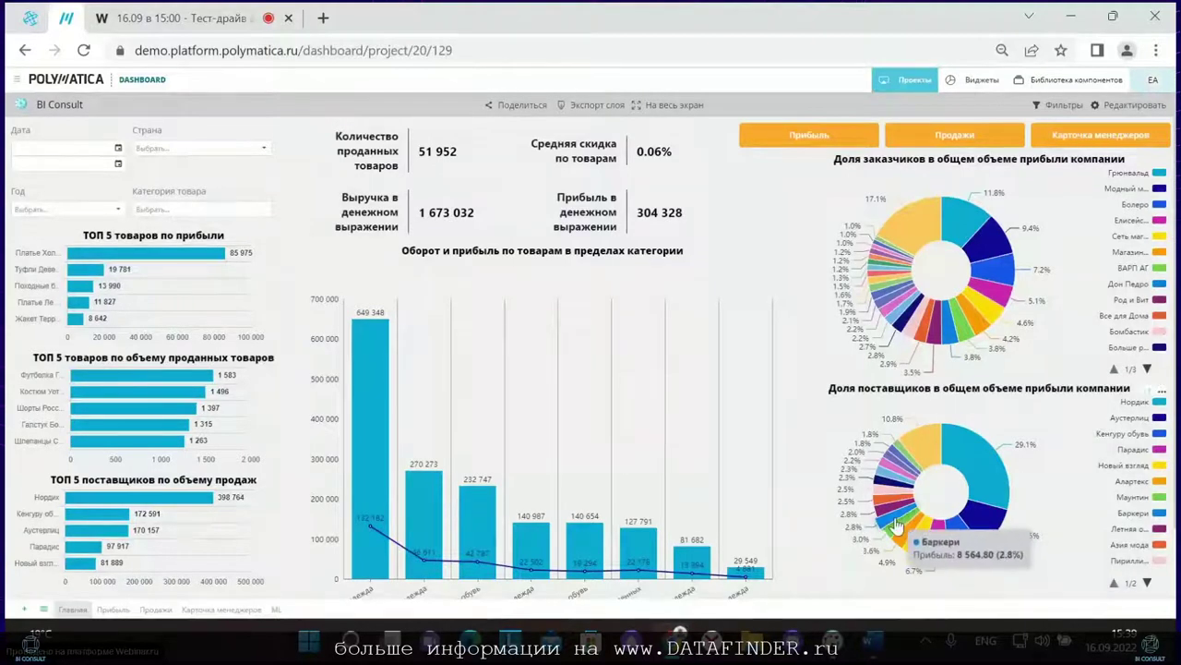
left_click(218, 153)
left_click(210, 261)
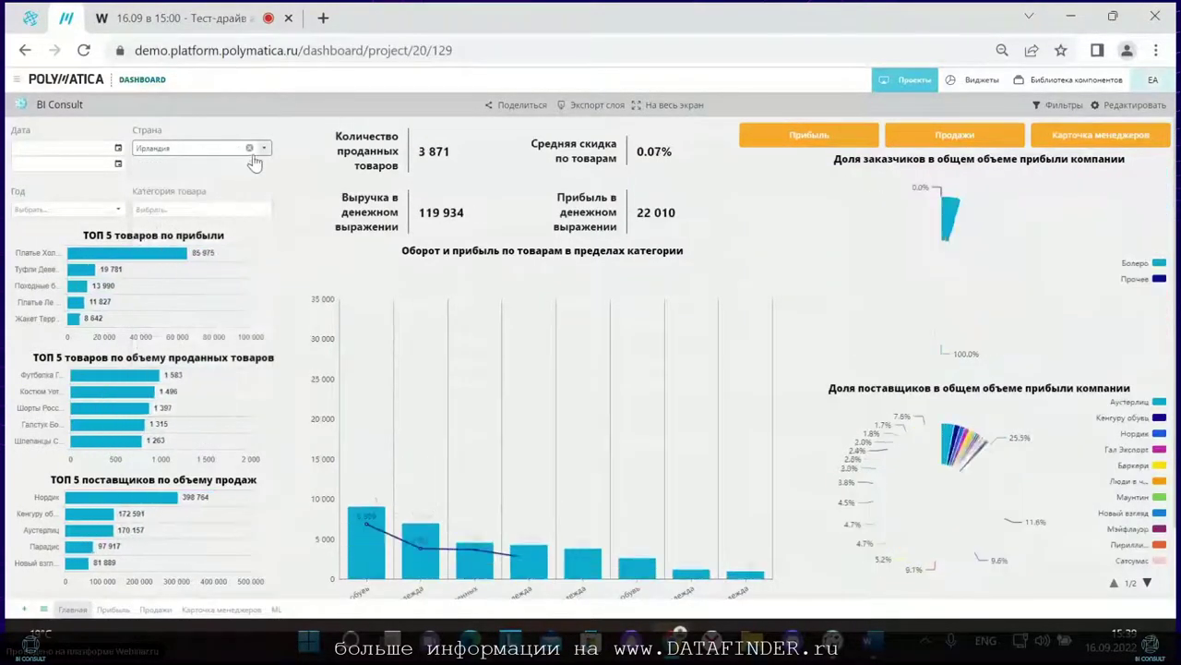
left_click(250, 148)
left_click(194, 209)
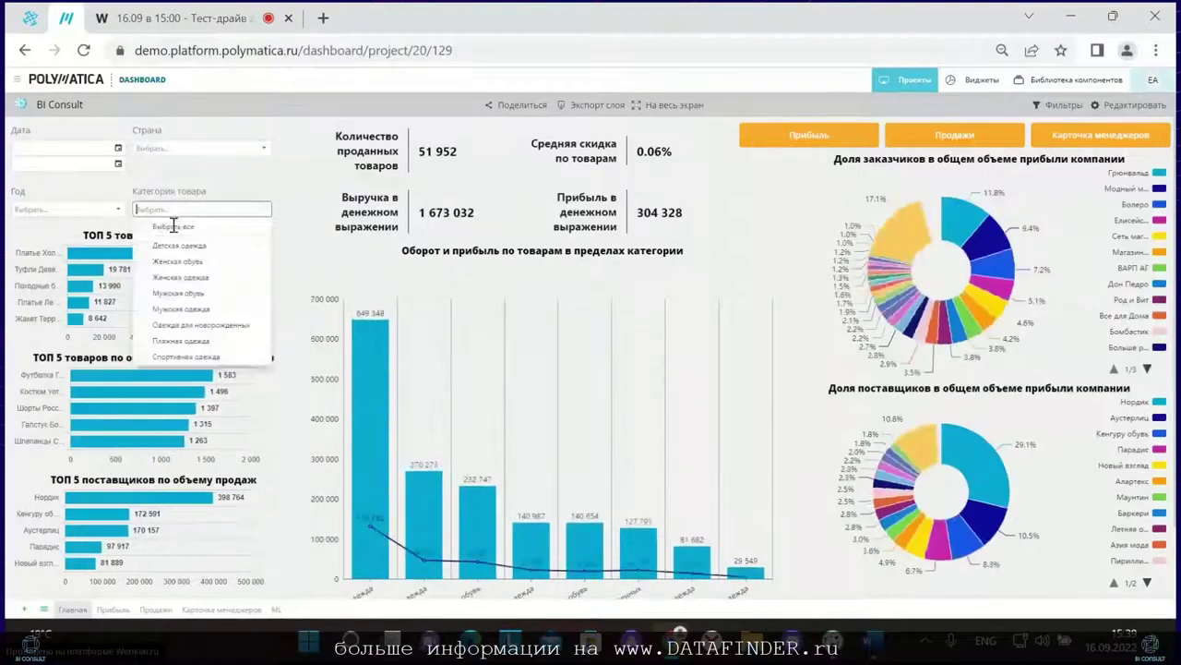
left_click(163, 263)
left_click(168, 277)
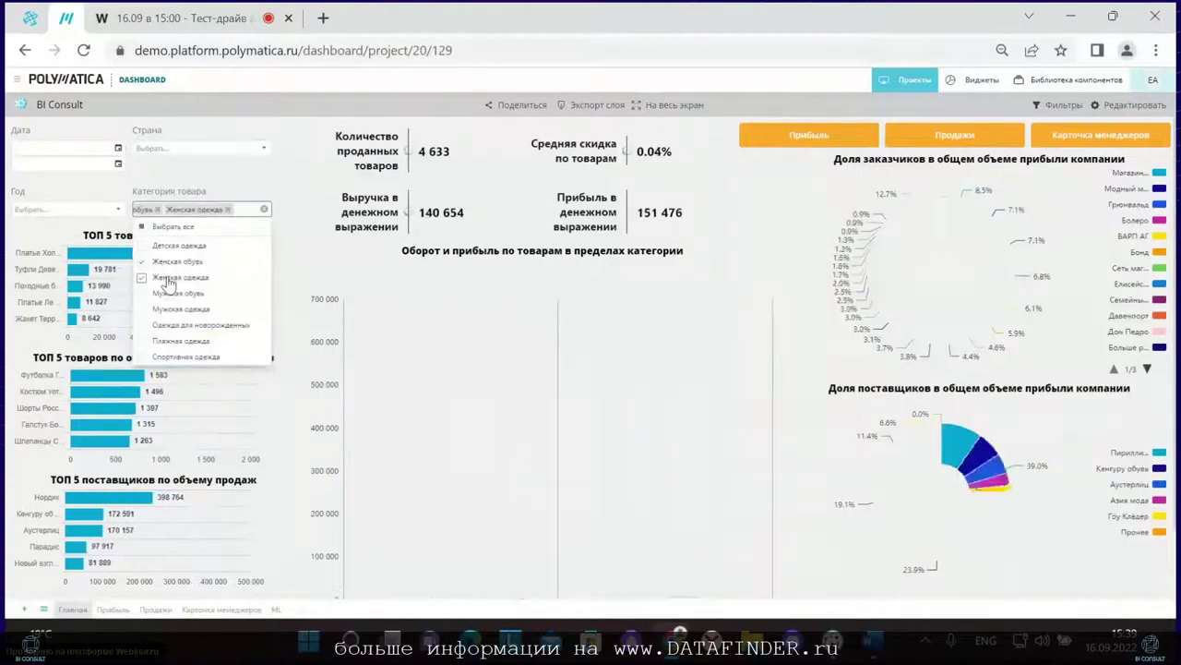
left_click(157, 210)
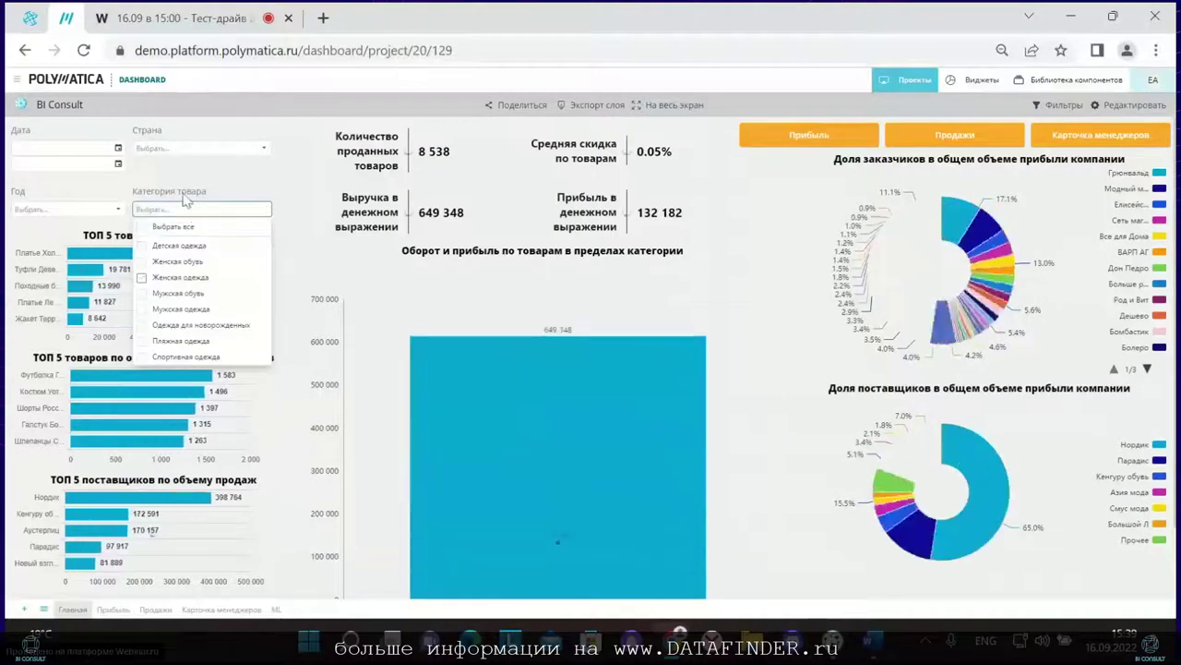
left_click(170, 161)
left_click(118, 149)
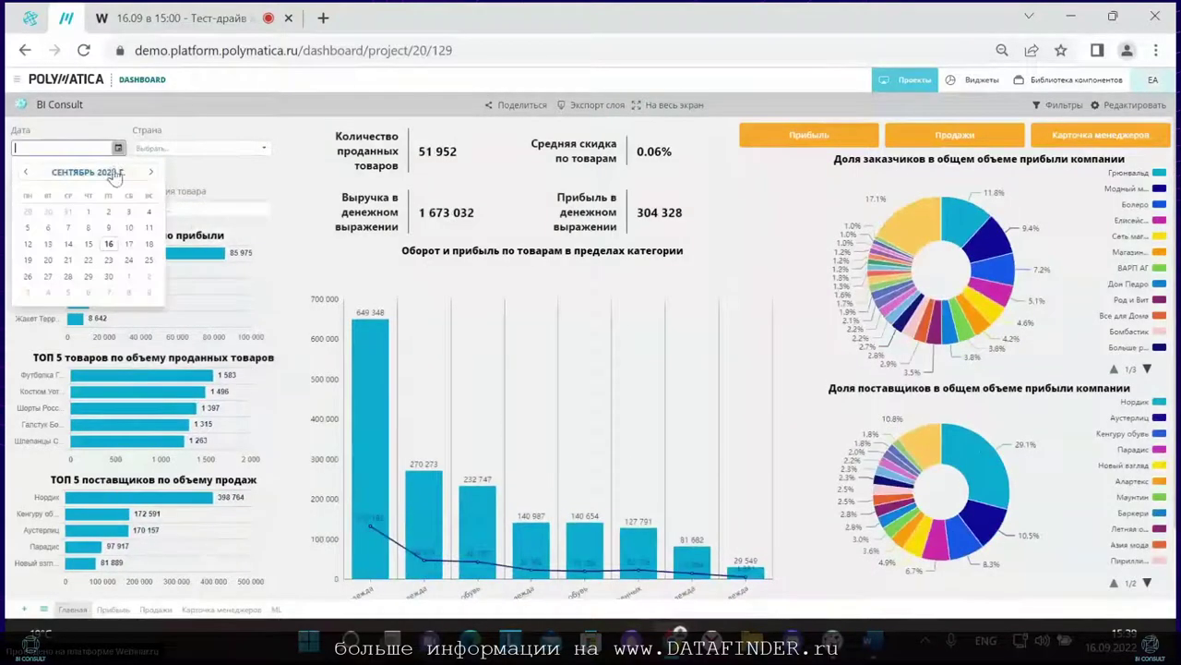
left_click(193, 175)
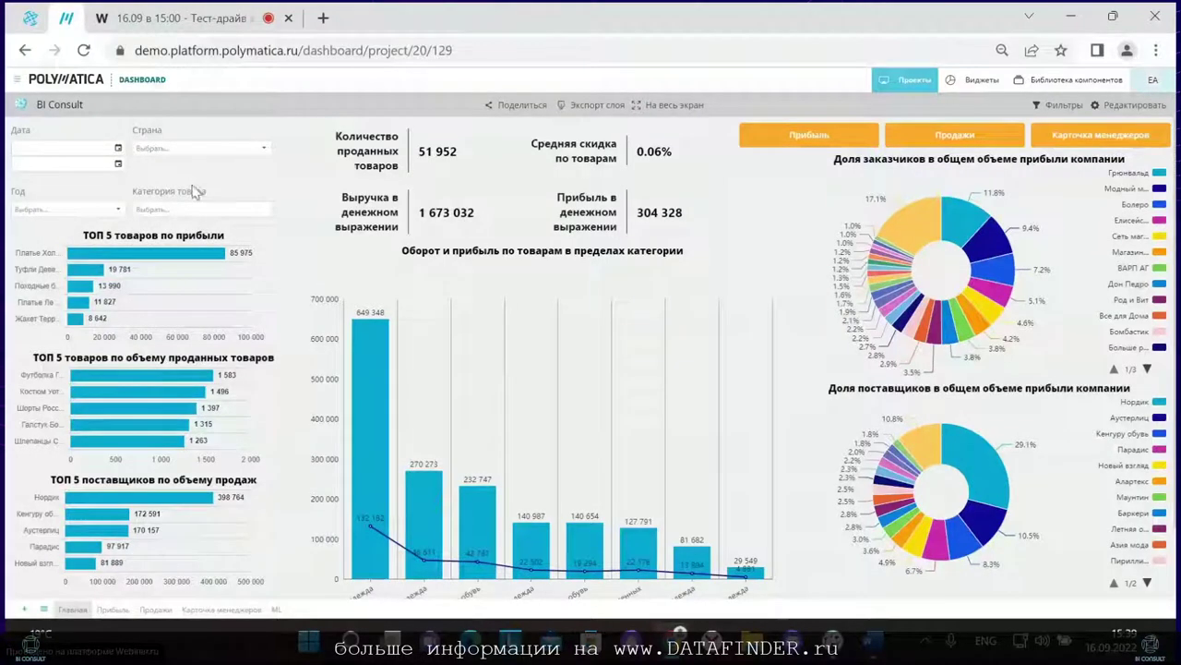
left_click(106, 209)
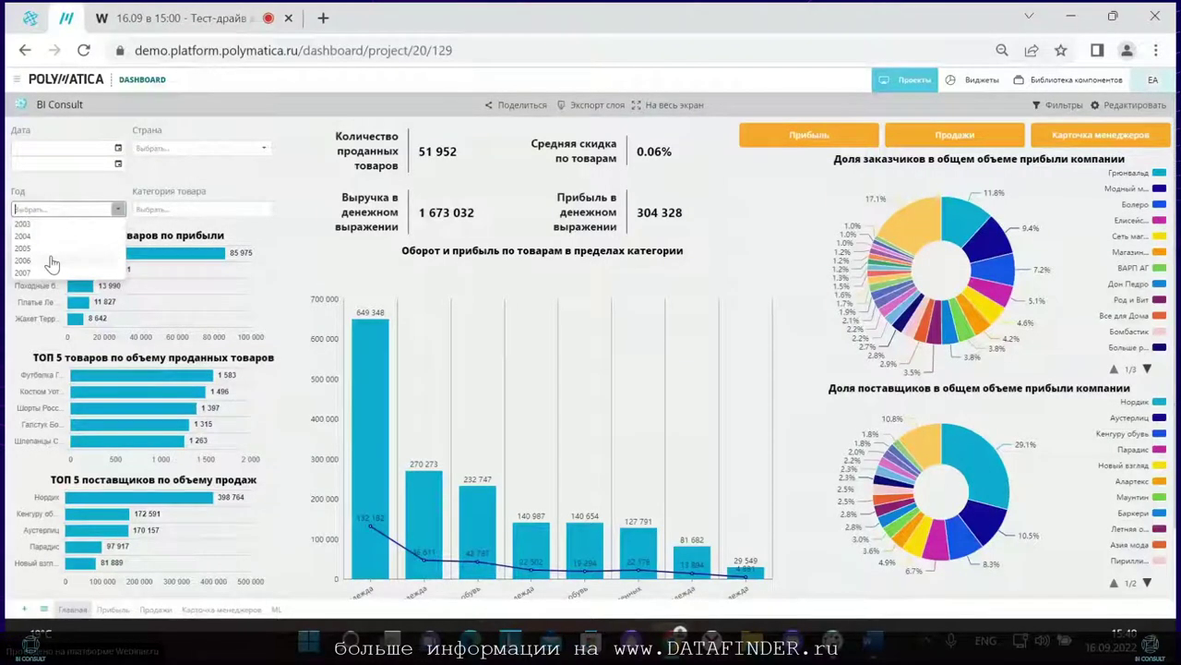
left_click(55, 260)
left_click(117, 211)
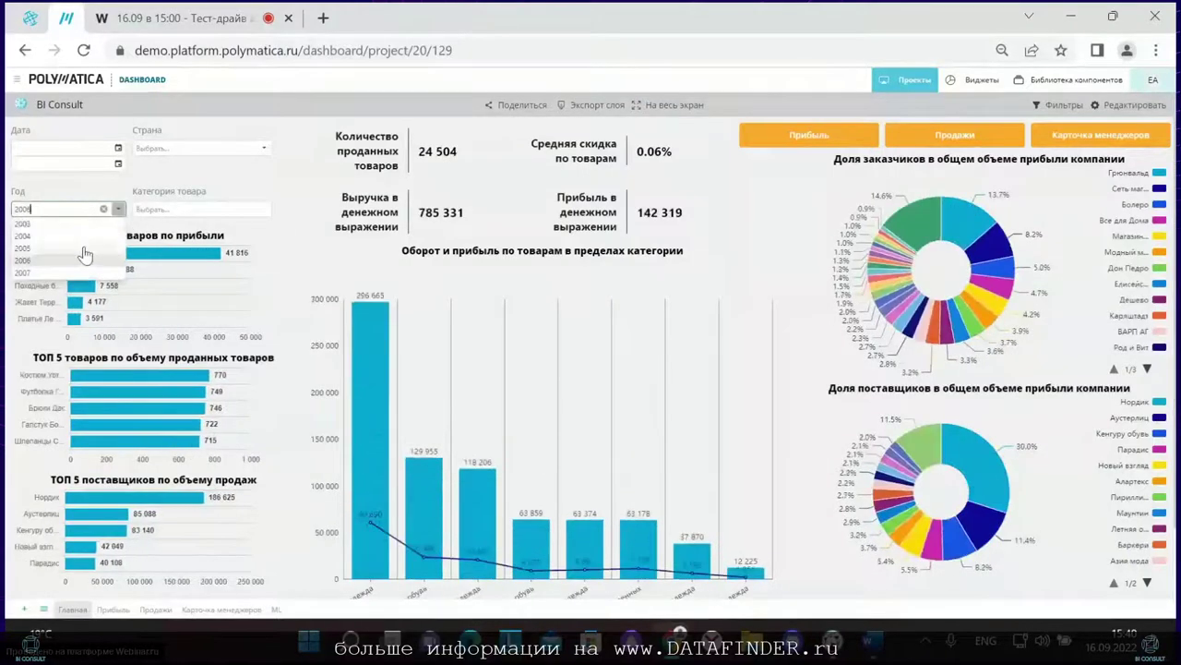
left_click(81, 242)
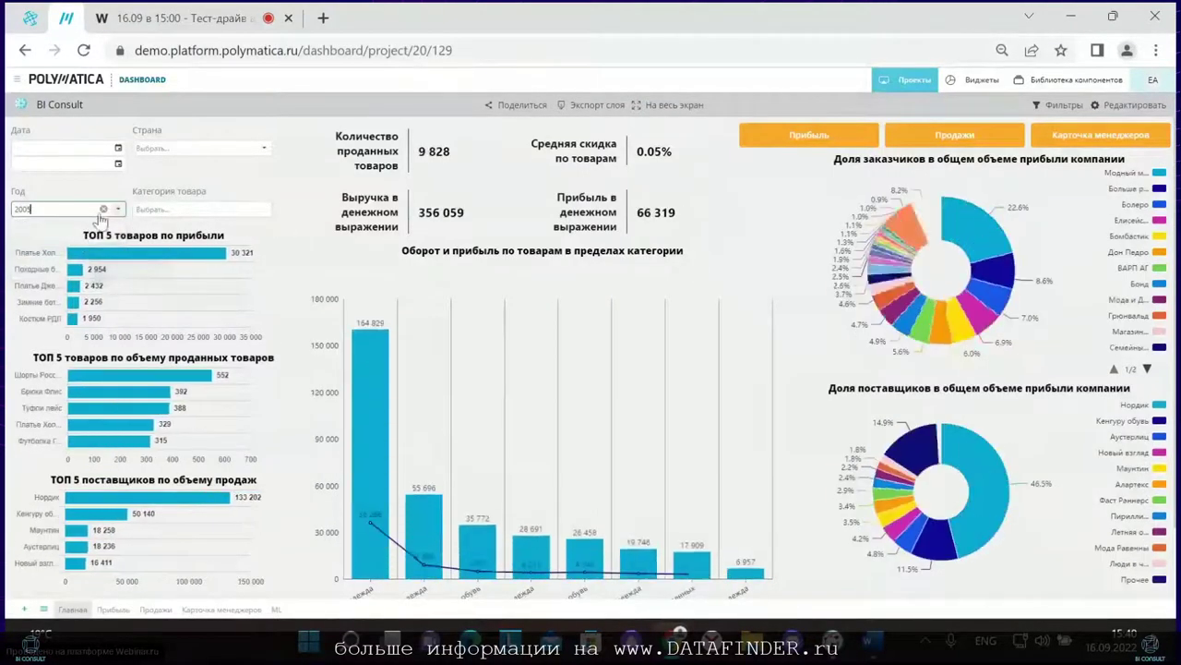
left_click(103, 210)
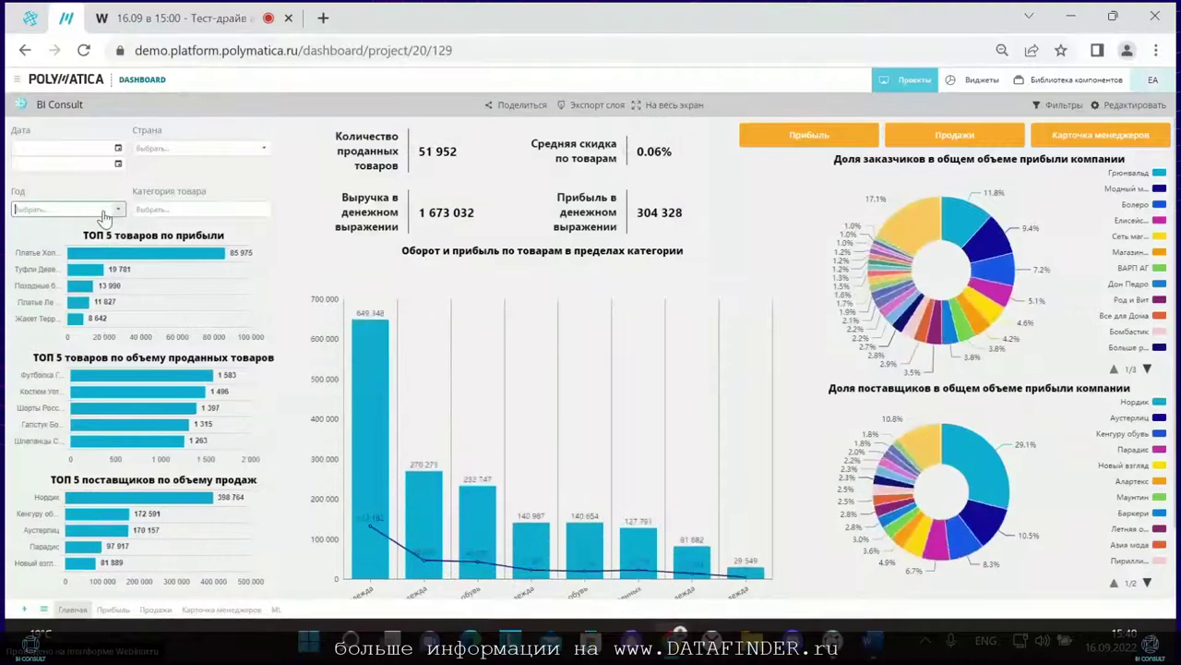
left_click(118, 148)
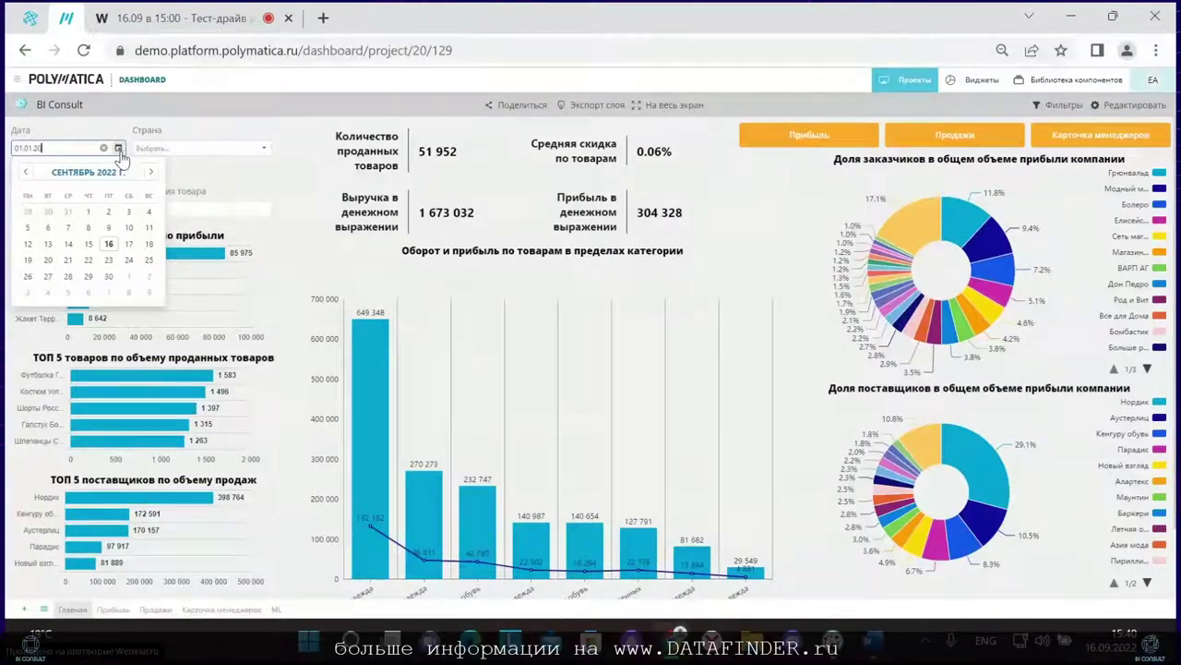
type("7")
key("Return")
left_click(68, 163)
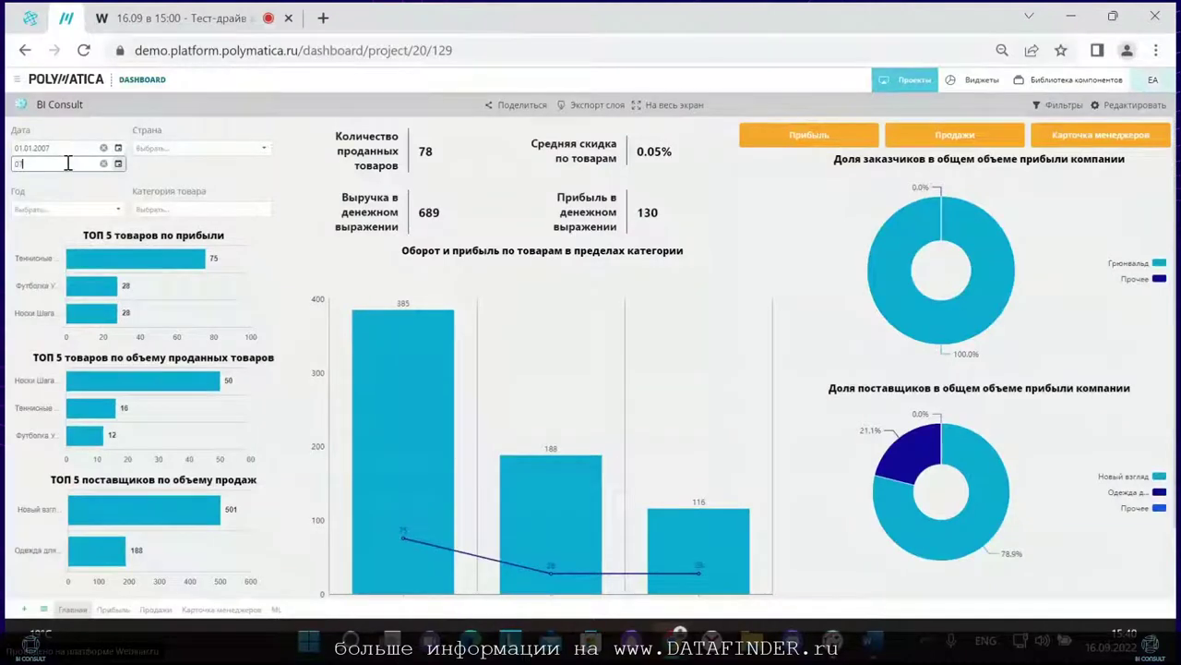
type("07.07.2007")
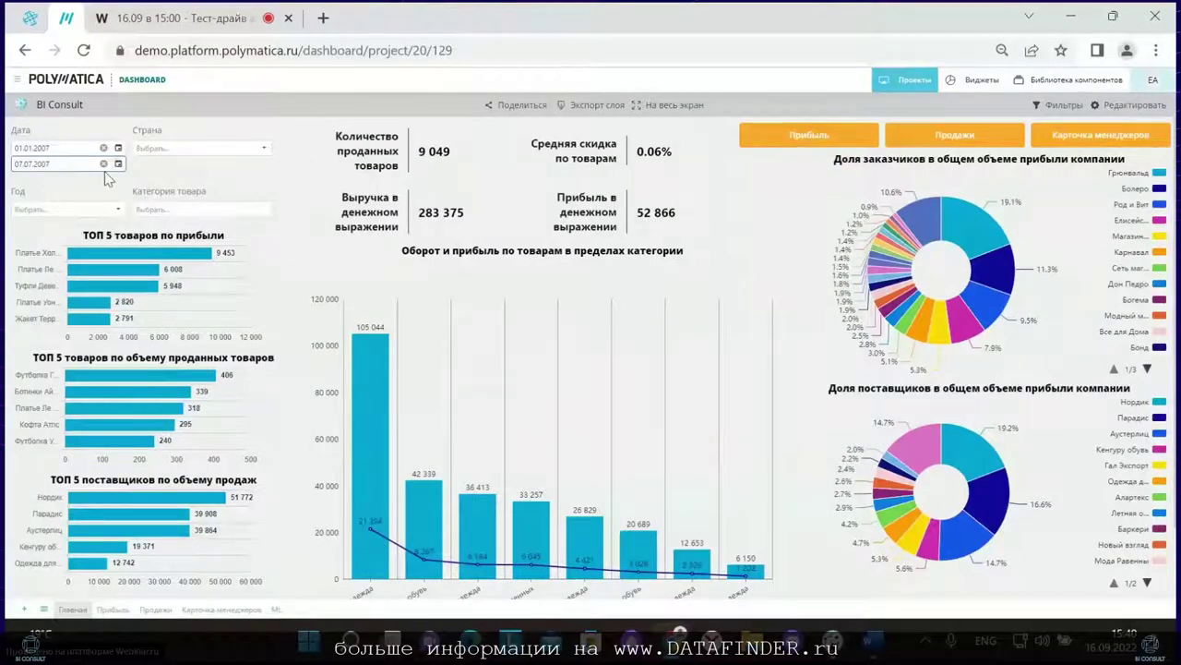
left_click(103, 163)
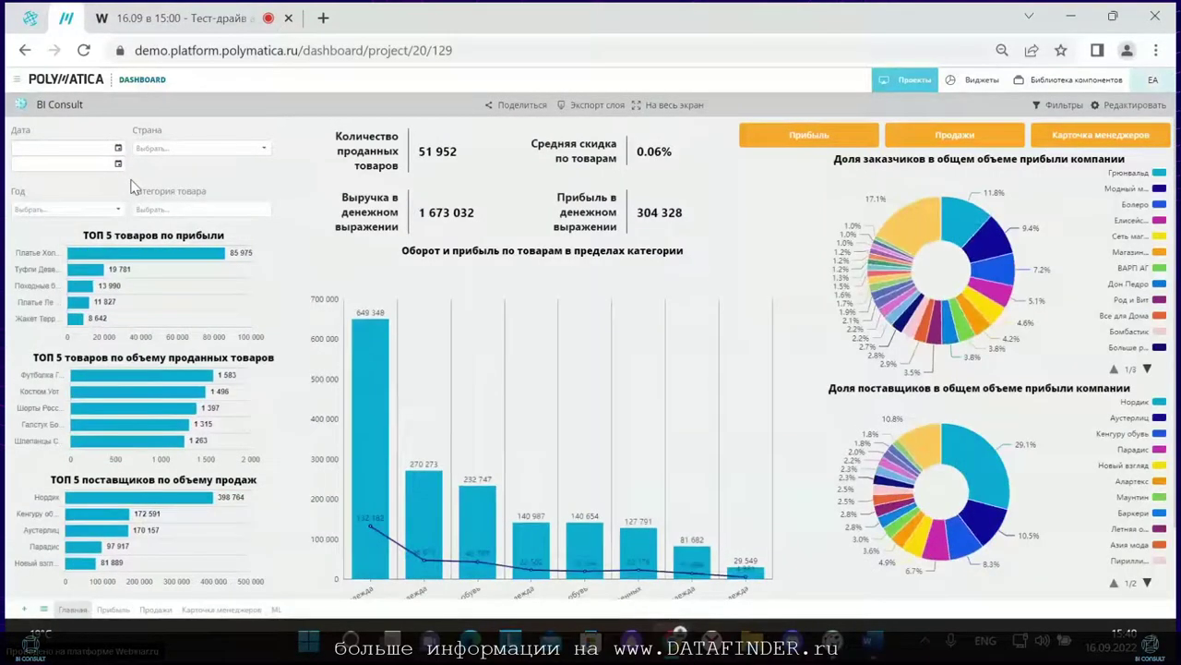
Step: Filter the dashboard to country США and product category Женская обувь
left_click(178, 152)
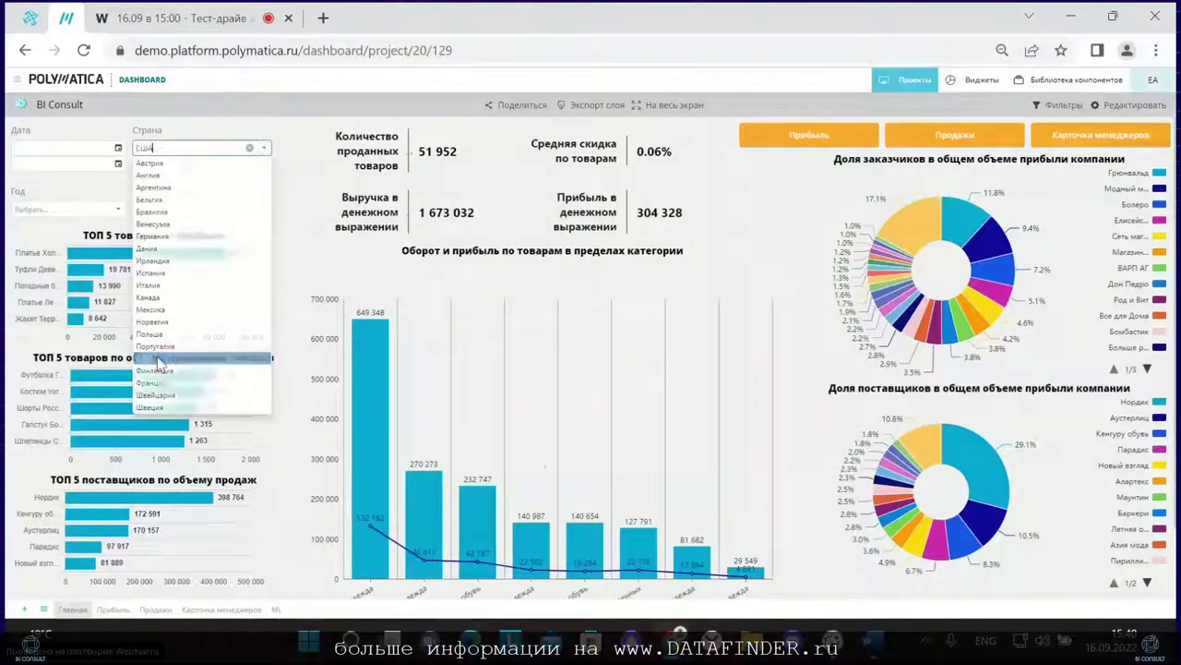
left_click(153, 358)
left_click(185, 211)
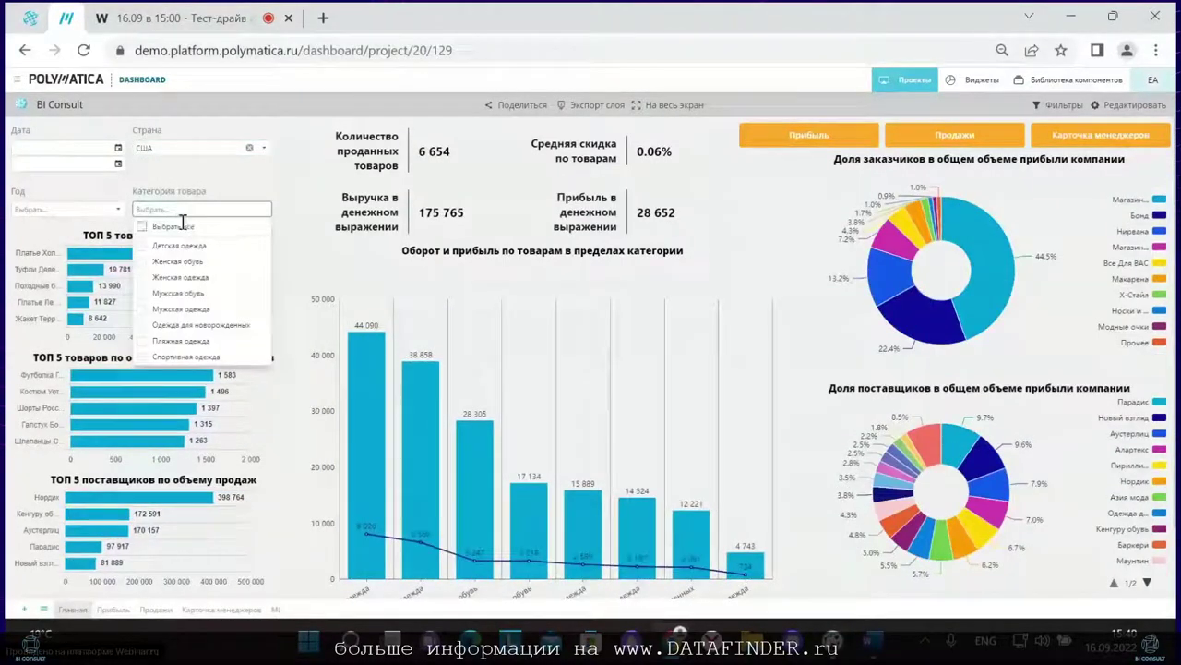
left_click(166, 265)
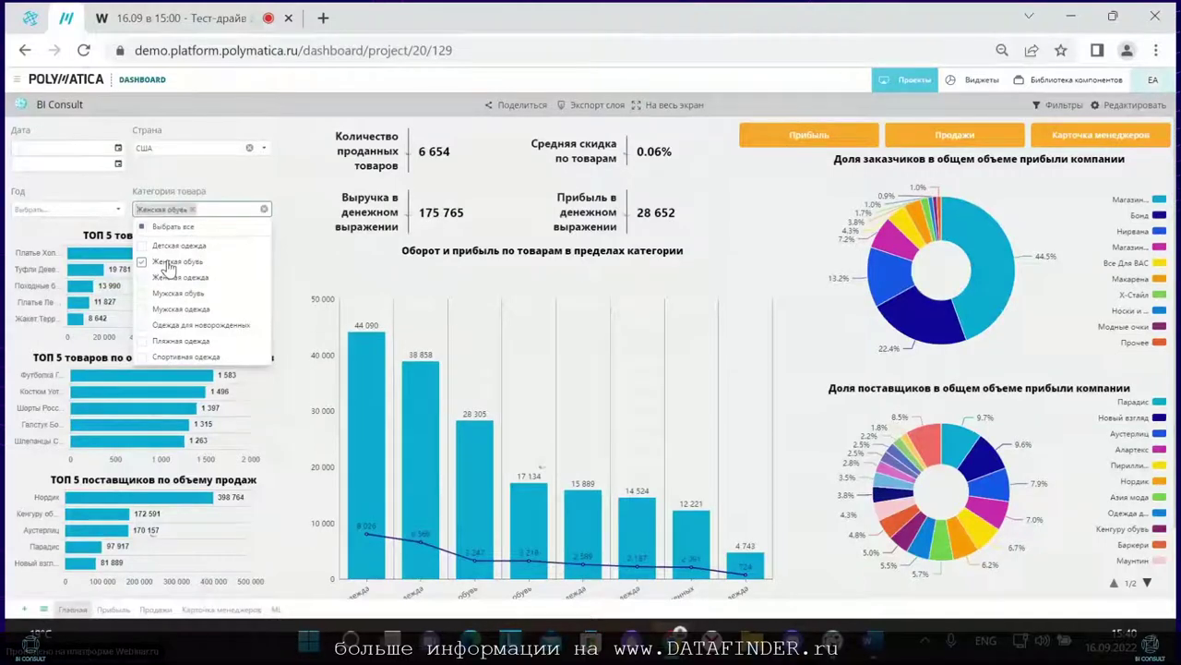
left_click(273, 192)
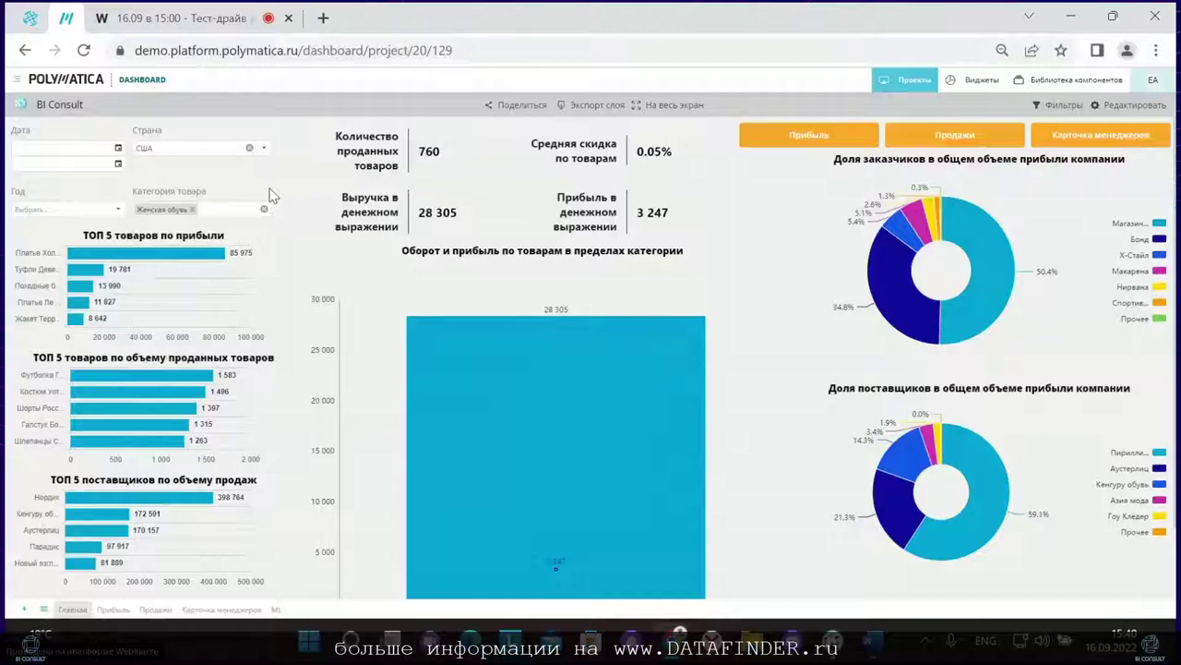
Step: Add a 2006 year filter, then reset all dashboard filters at once
mouse_move(986, 269)
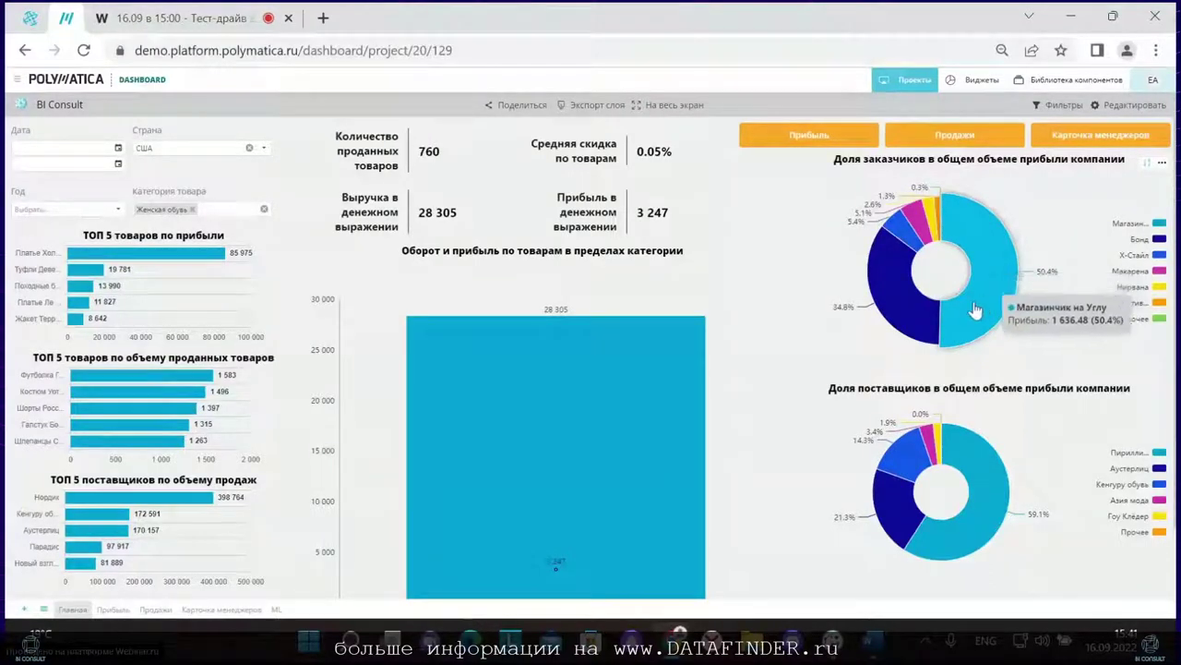
mouse_move(908, 320)
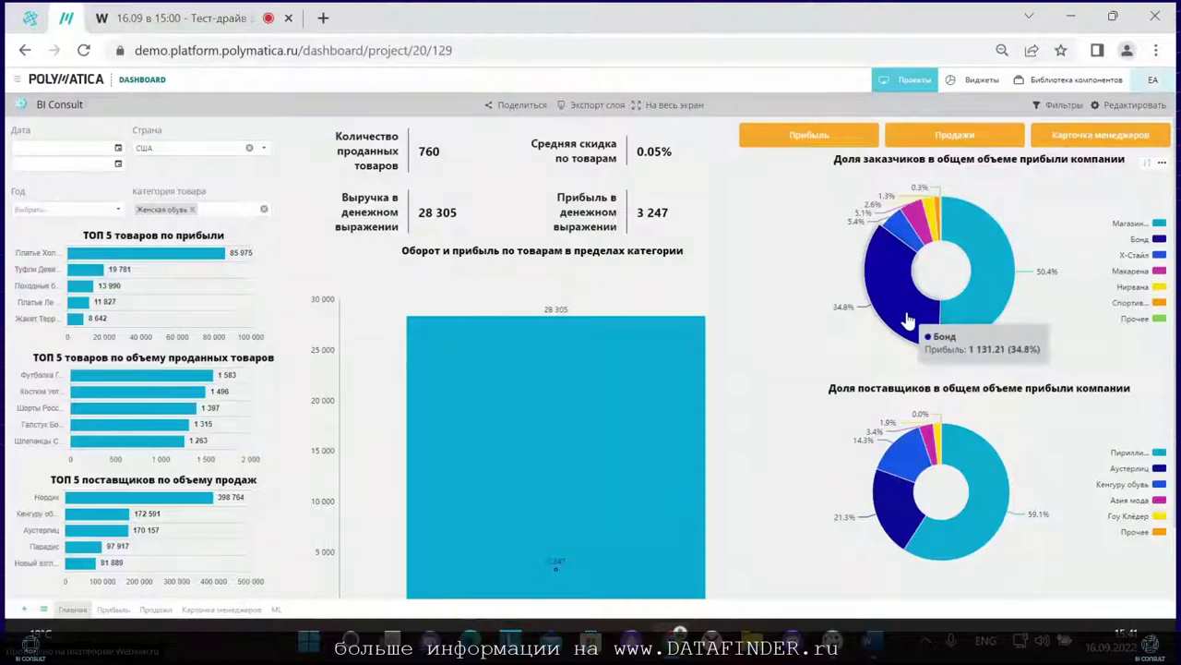
left_click(1053, 107)
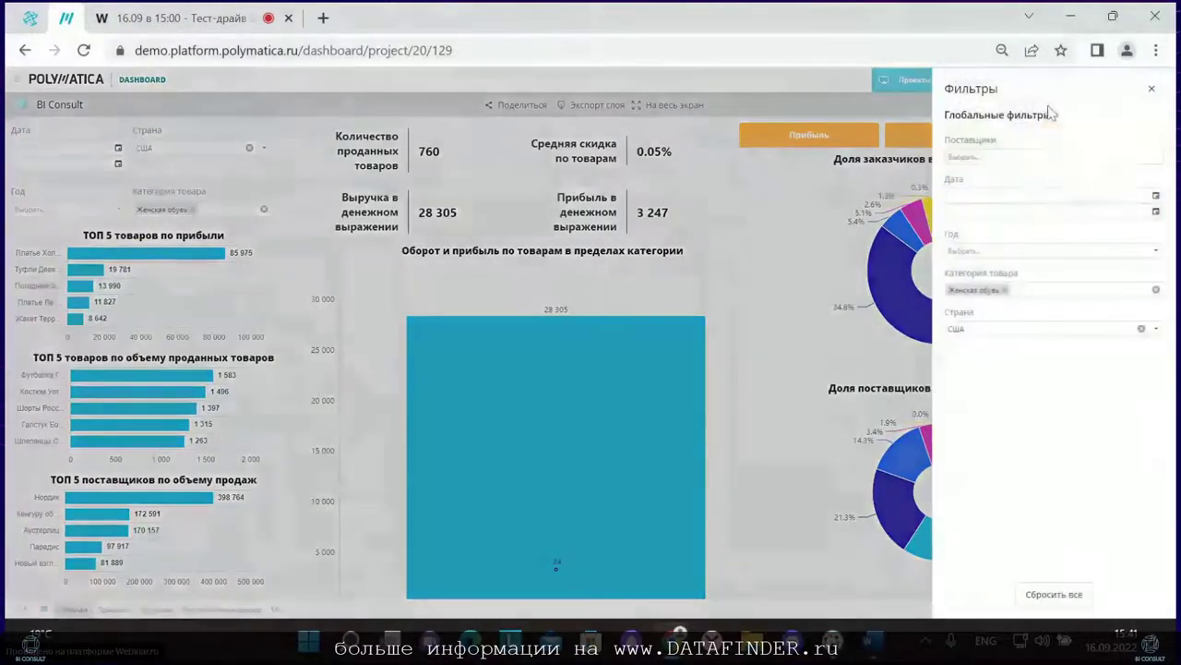
left_click(986, 252)
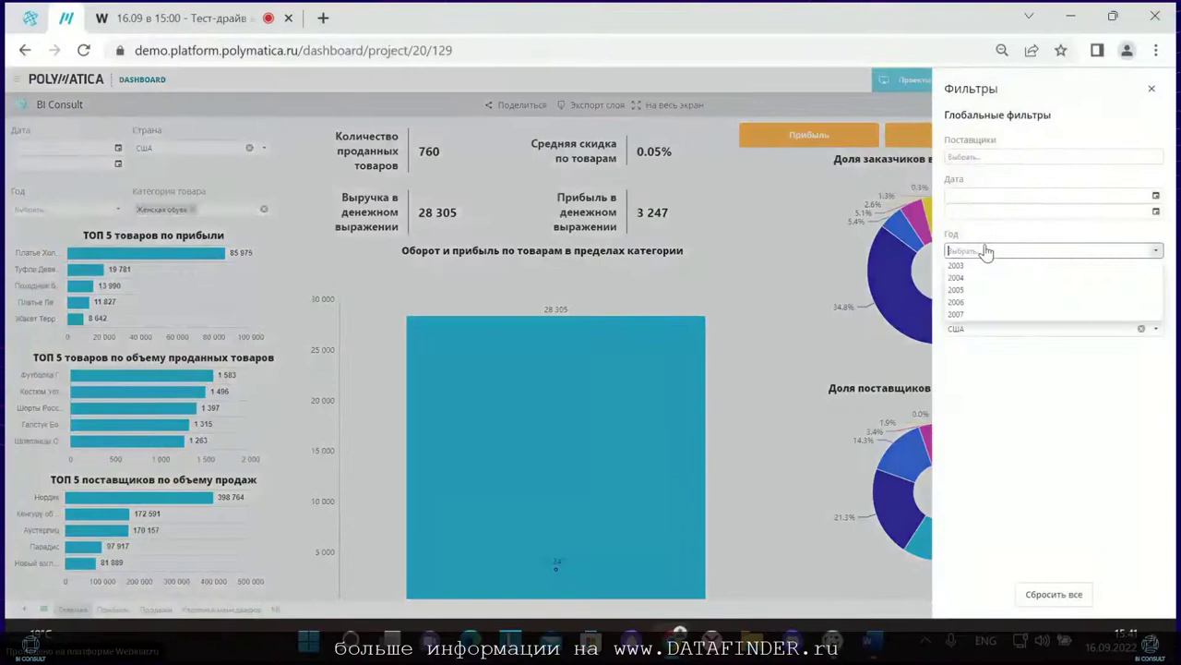
left_click(984, 302)
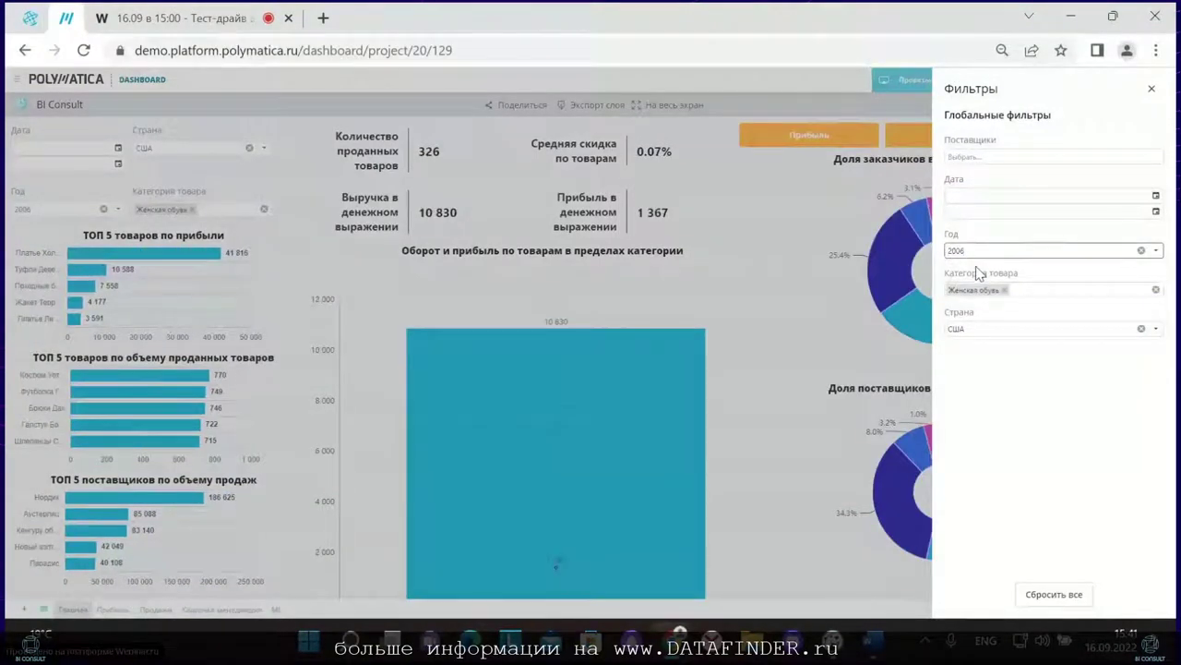
left_click(1041, 602)
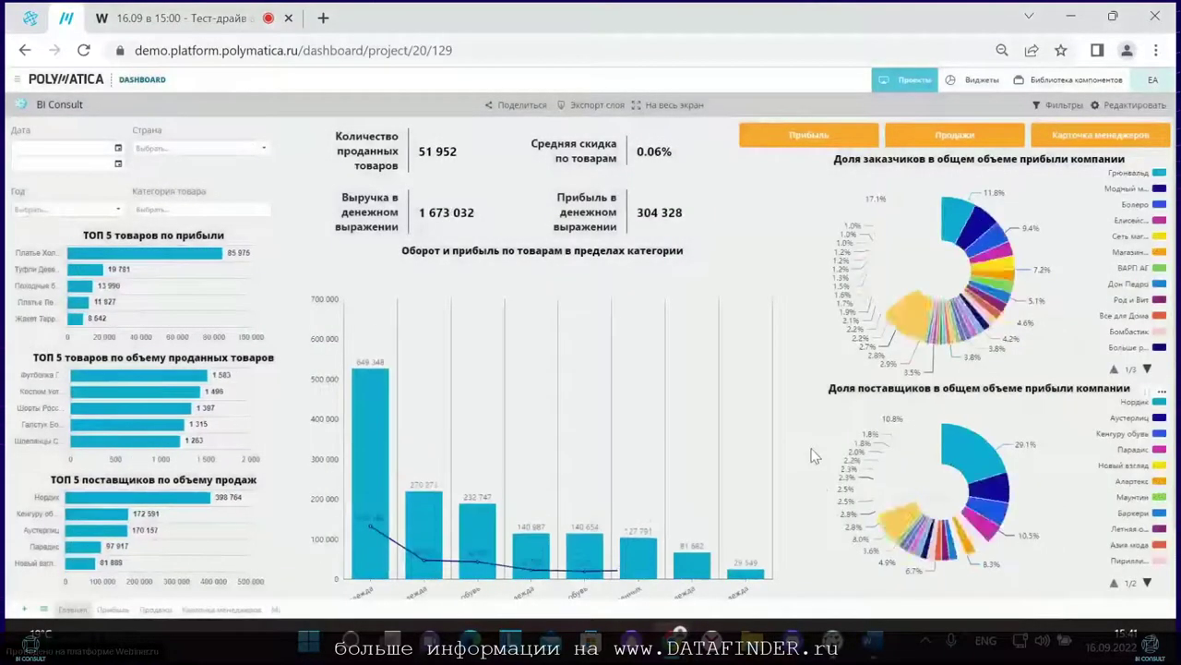
scroll(814, 455, "down", 2)
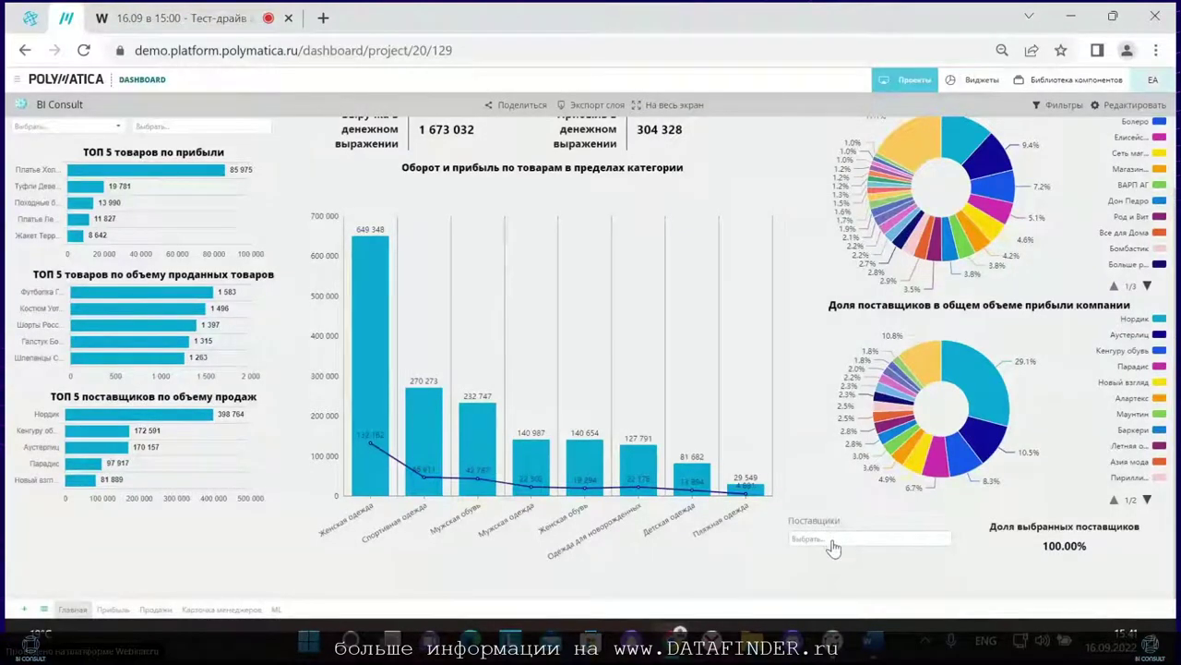
left_click(833, 543)
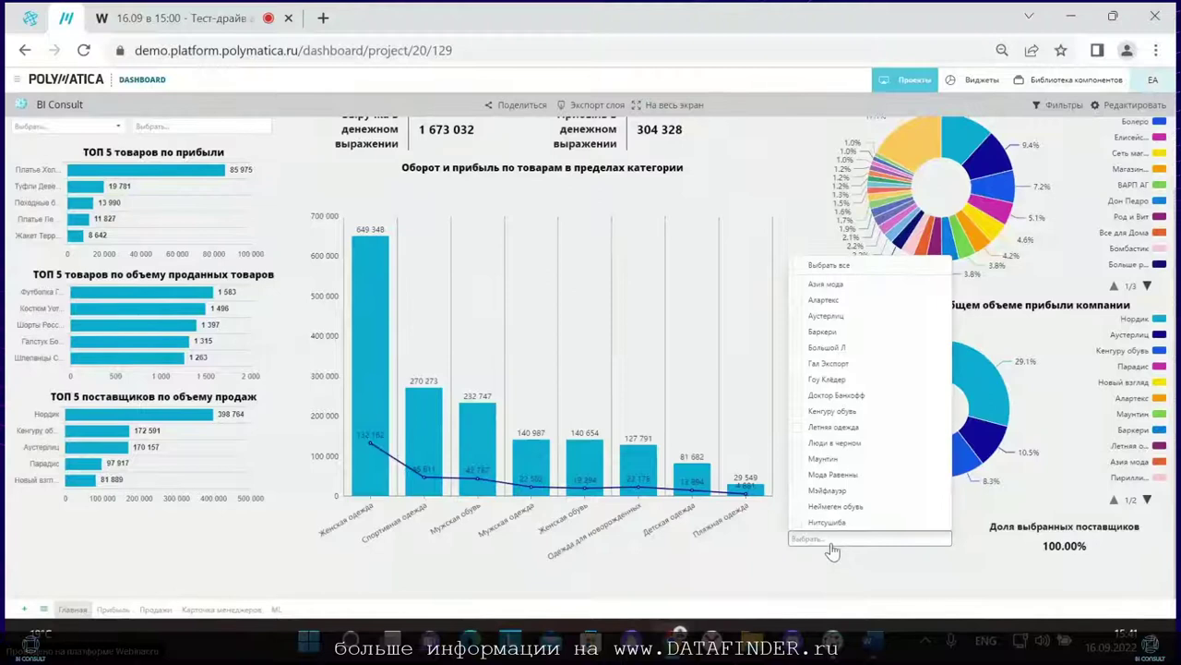
left_click(822, 448)
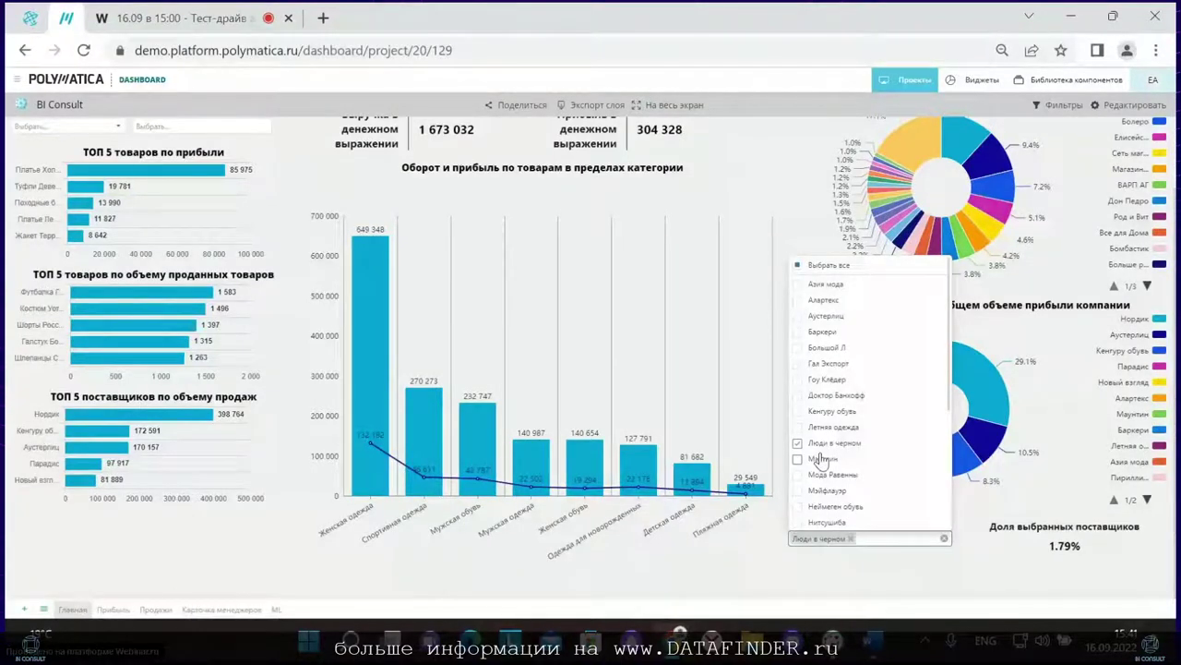
scroll(818, 449, "down", 2)
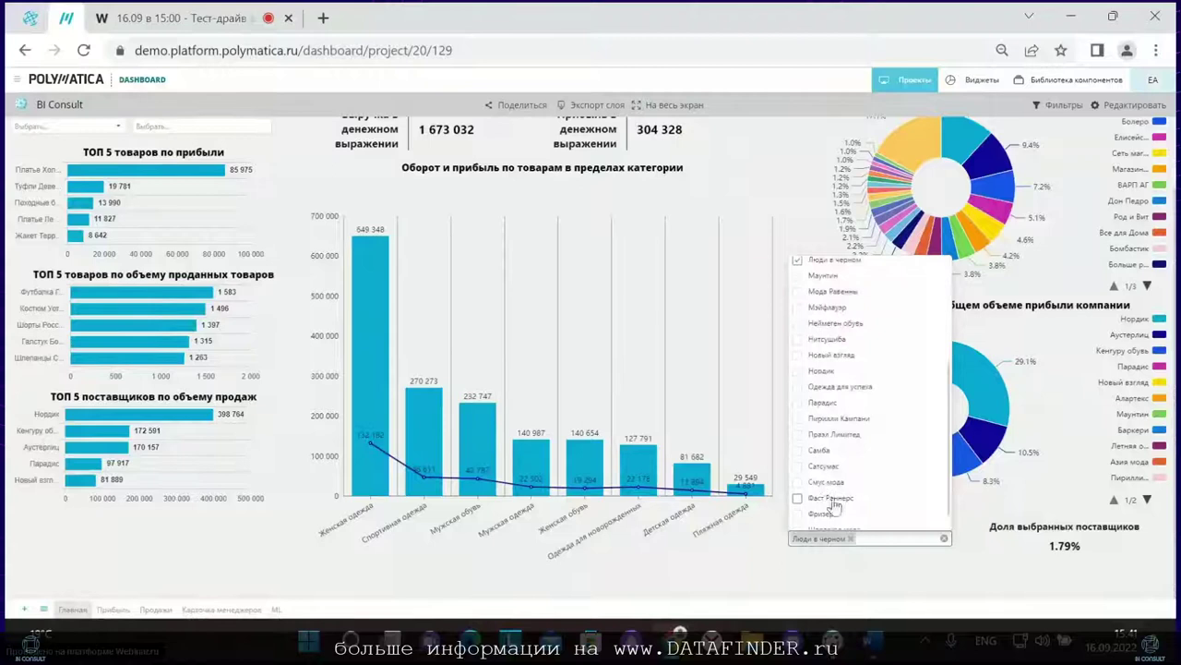
left_click(821, 402)
left_click(931, 573)
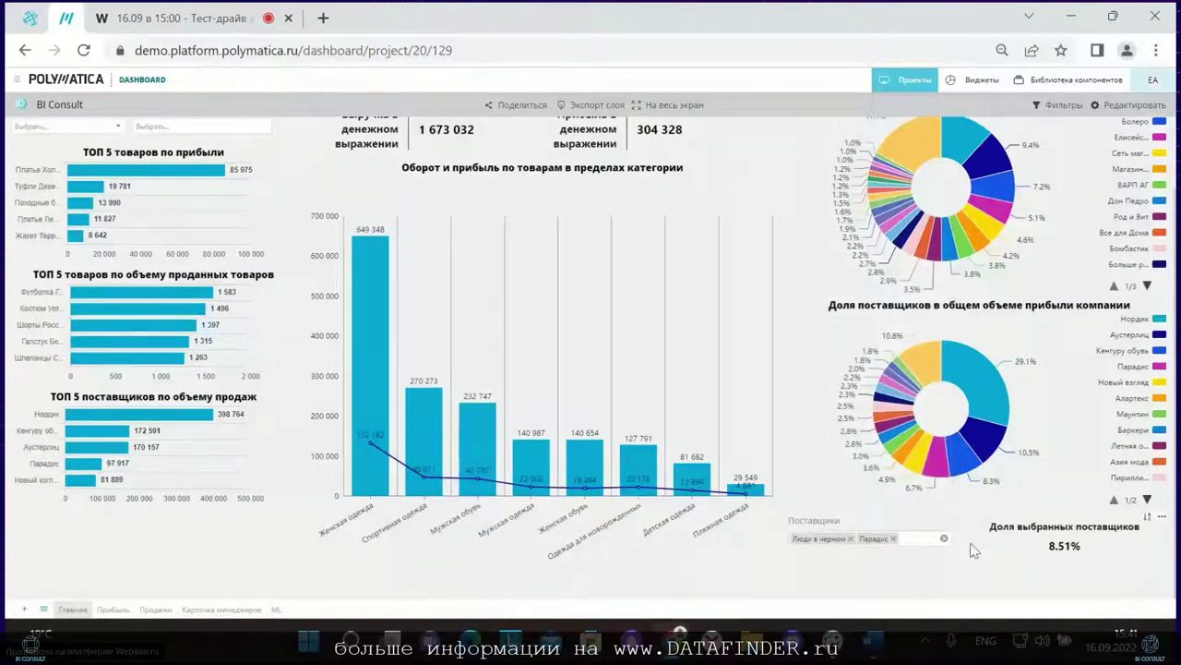
mouse_move(1019, 543)
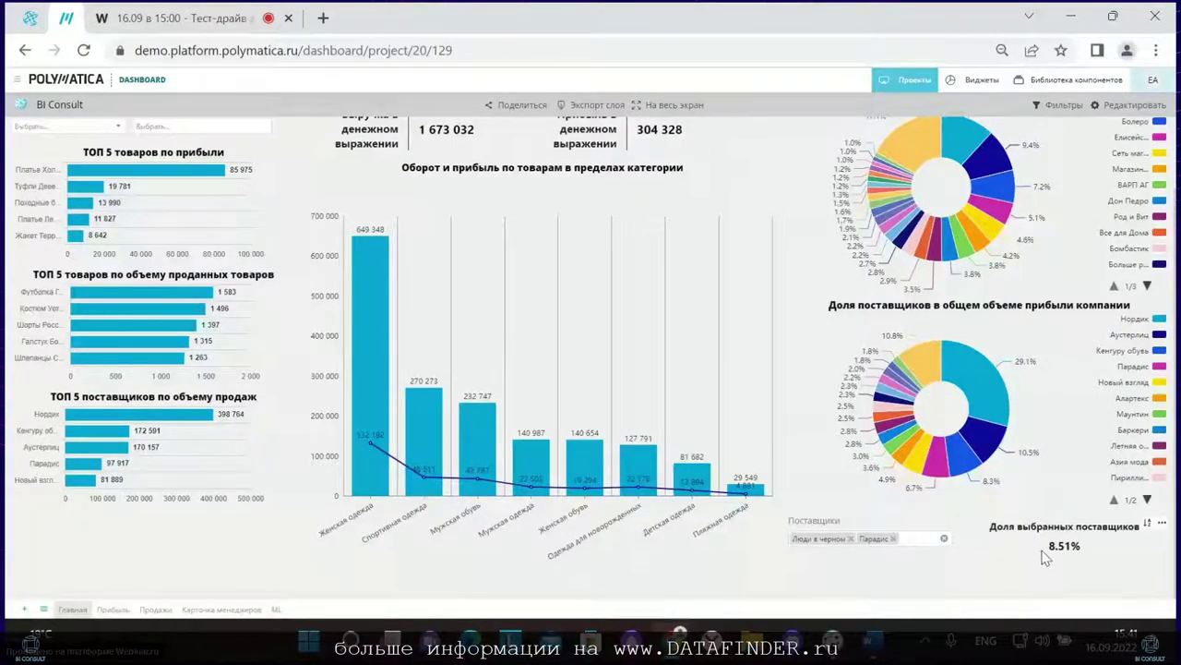
left_click(84, 50)
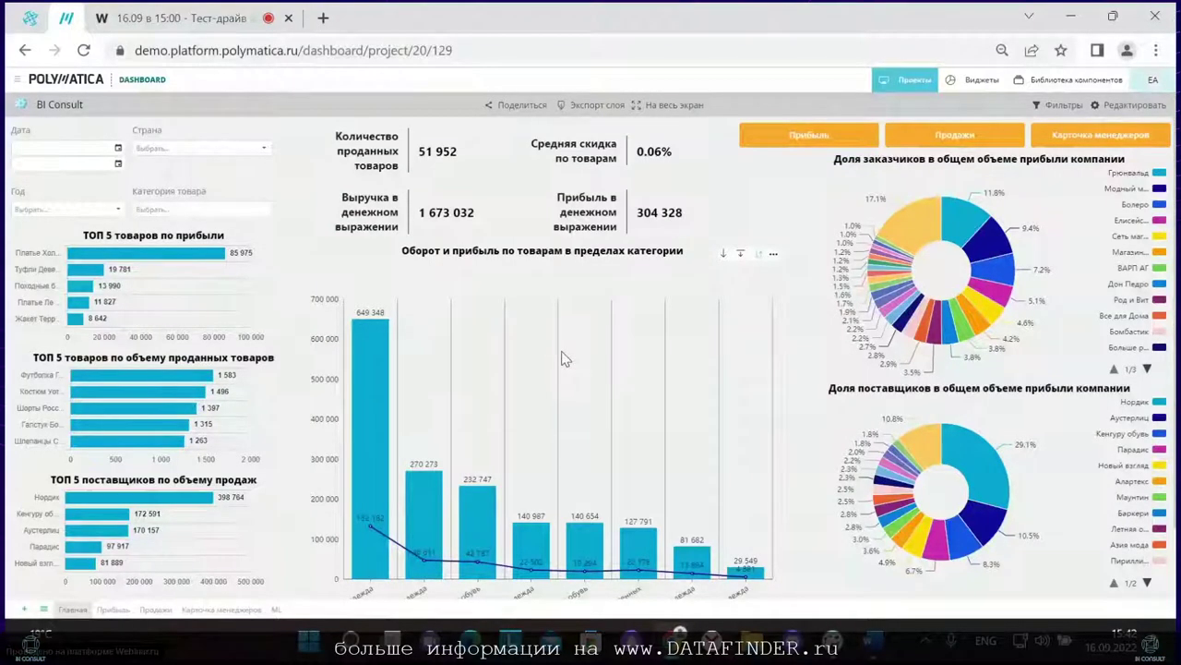
Step: Drill the turnover chart into products, including Пляжная одежда, reloading back to categories each time
left_click(739, 259)
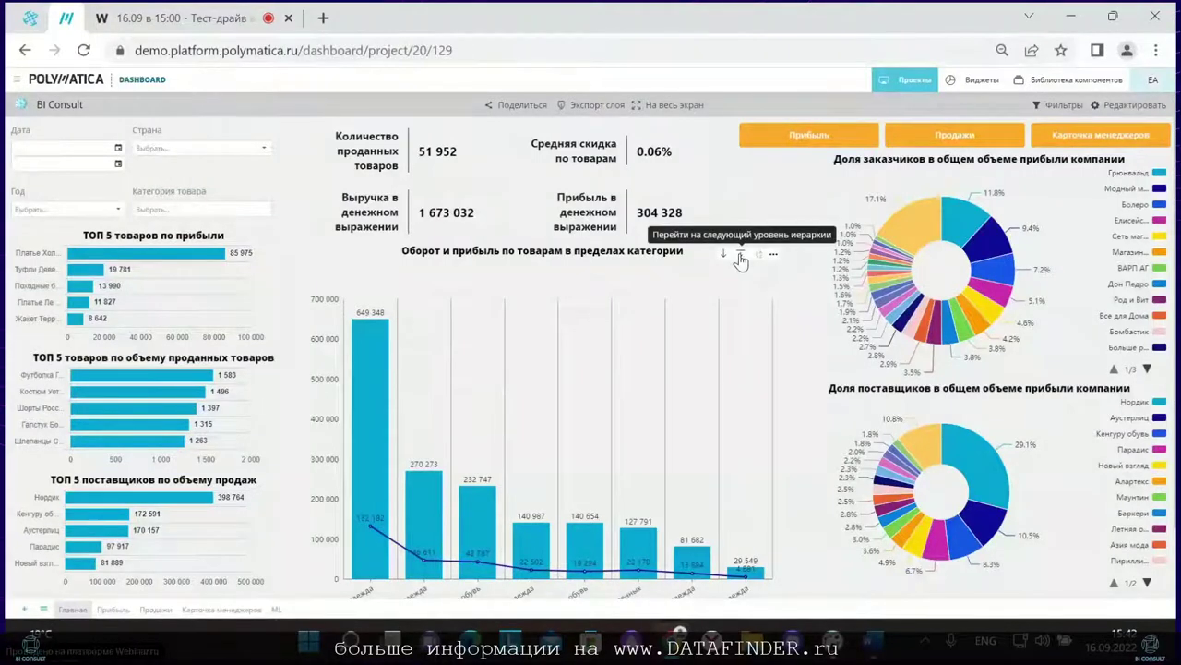
scroll(662, 332, "down", 1)
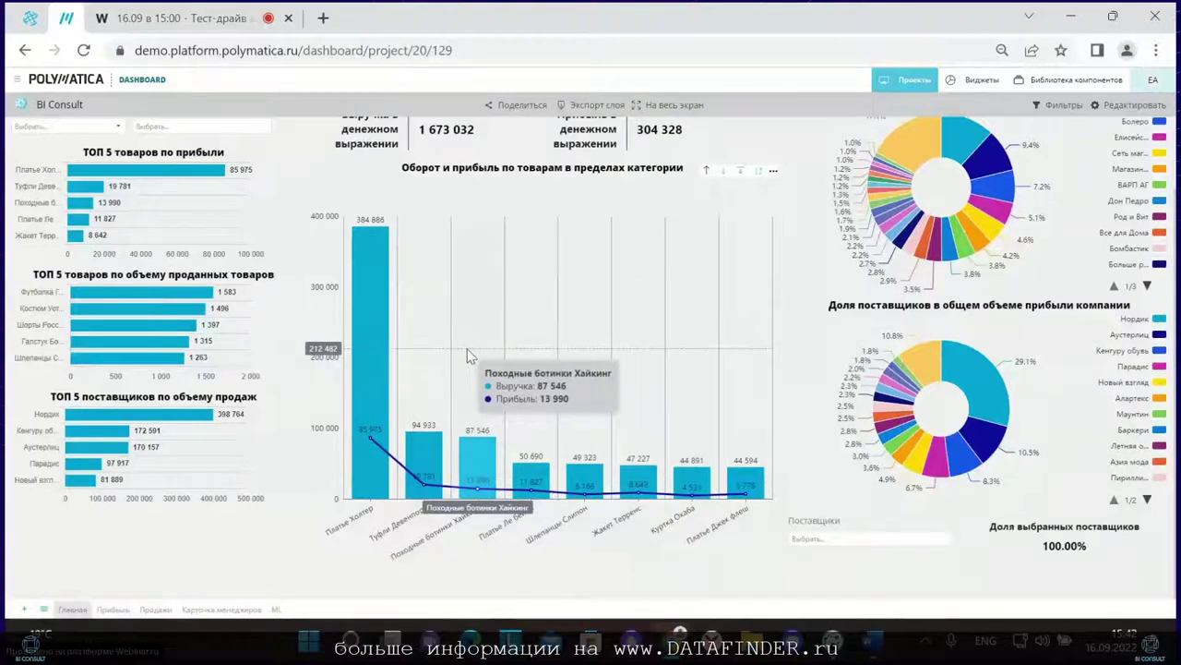
scroll(434, 357, "up", 3)
left_click(82, 50)
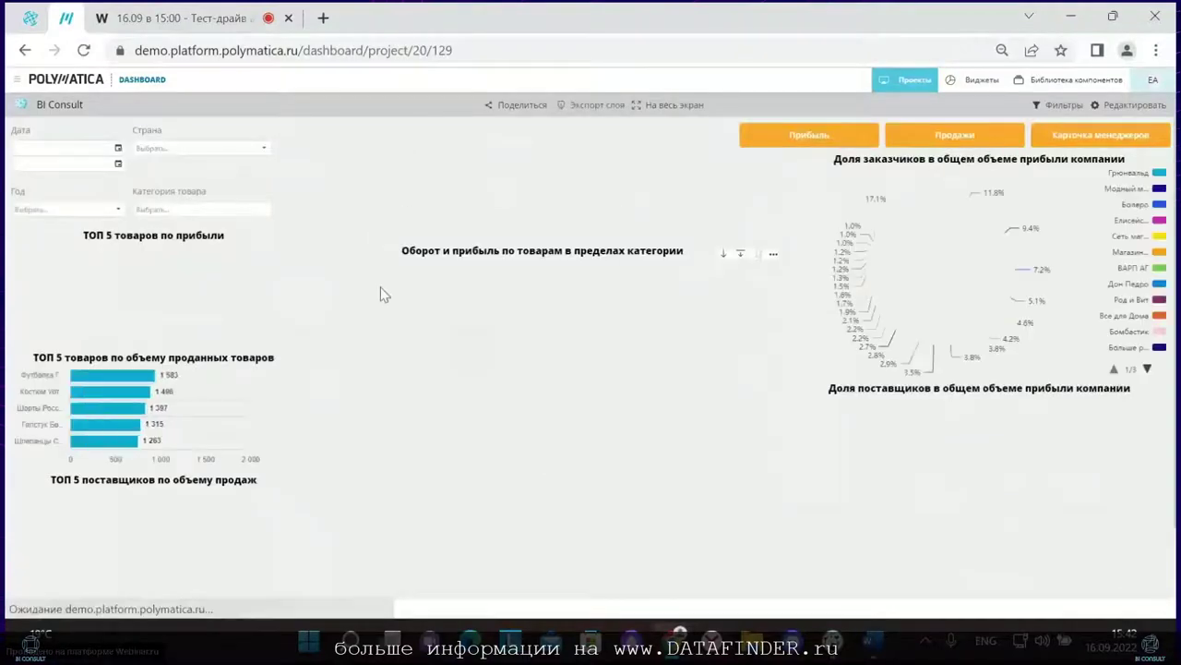
scroll(440, 344, "down", 3)
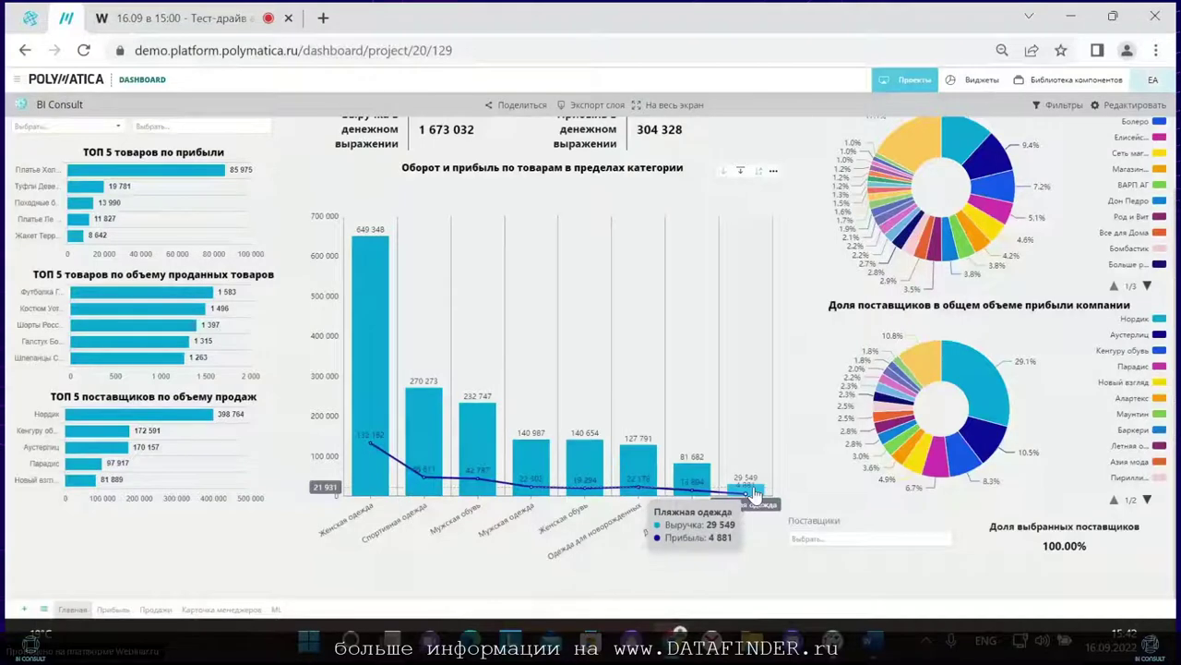
left_click(754, 494)
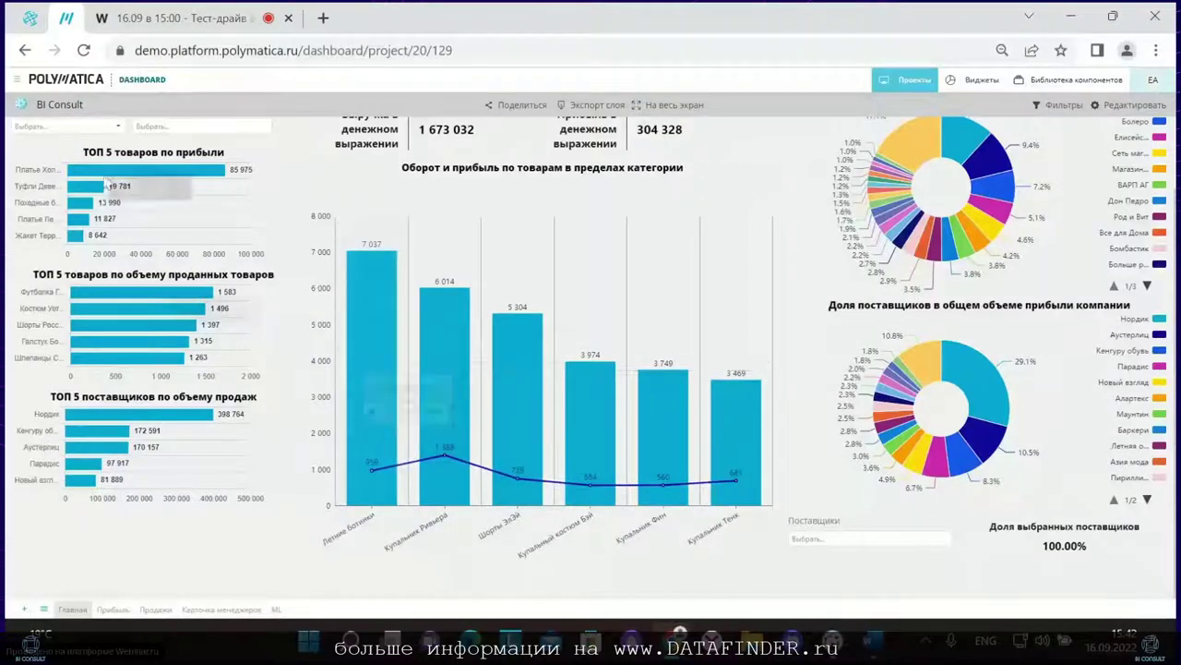
left_click(83, 51)
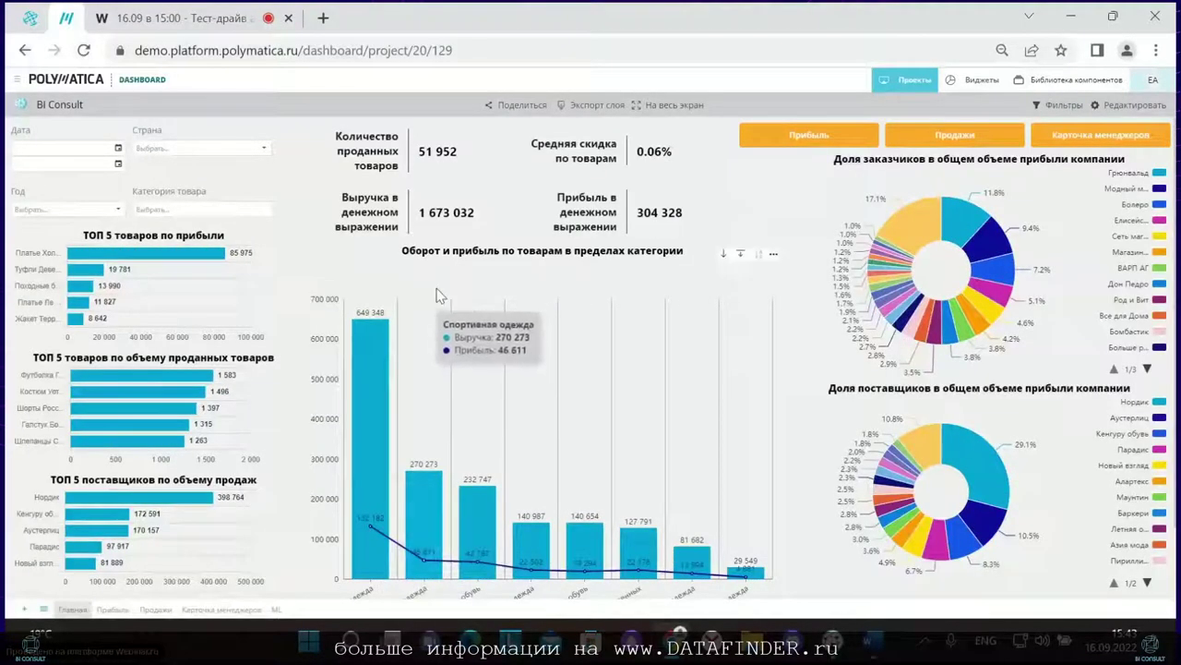
Step: Bring up the action choice for the Одежда для новорожденных bar
scroll(476, 289, "down", 1)
mouse_move(490, 285)
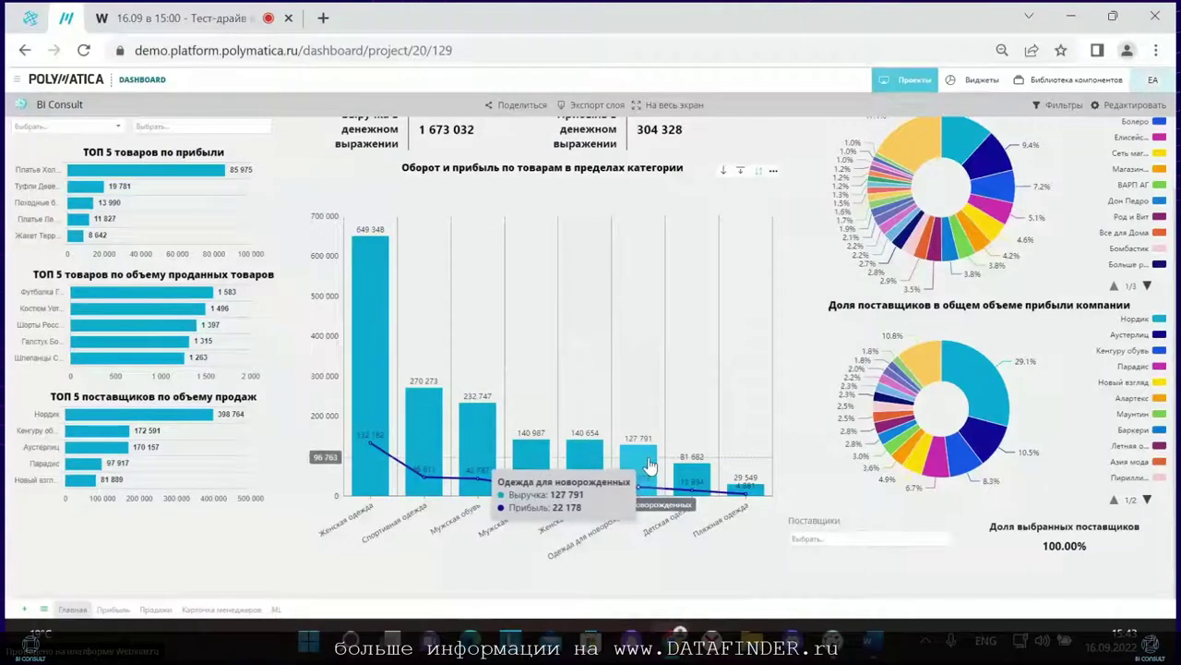
left_click(646, 471)
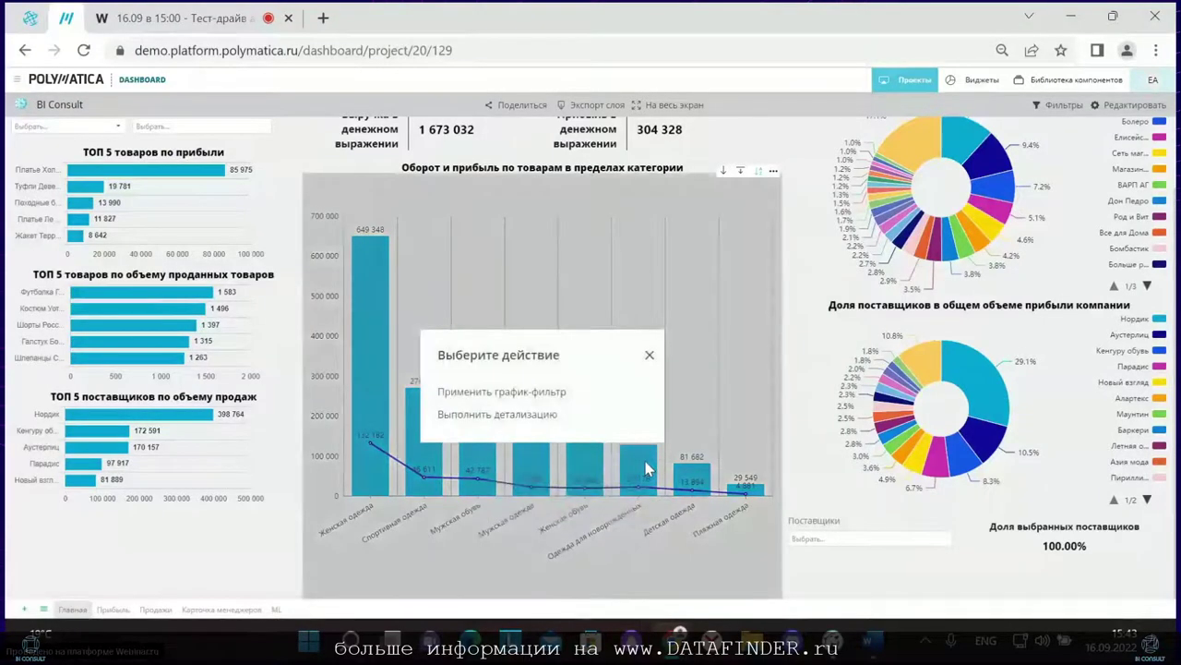
Step: Drill through Одежда для новорожденных into the linked Продажи sales dashboard
left_click(503, 415)
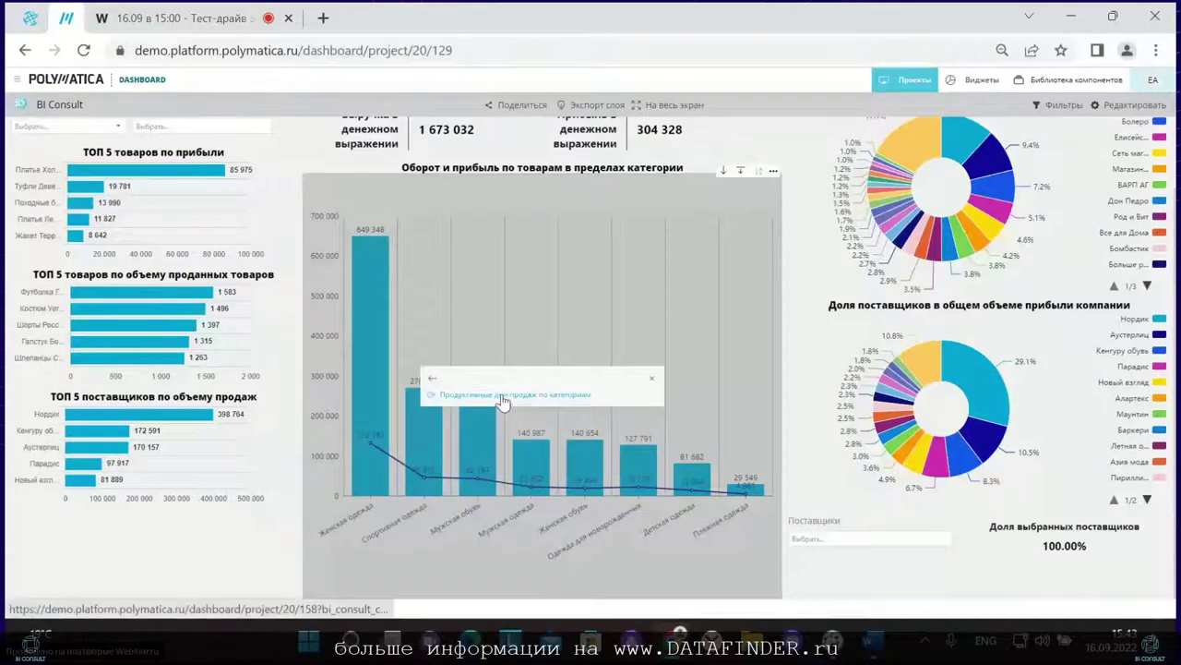
left_click(503, 397)
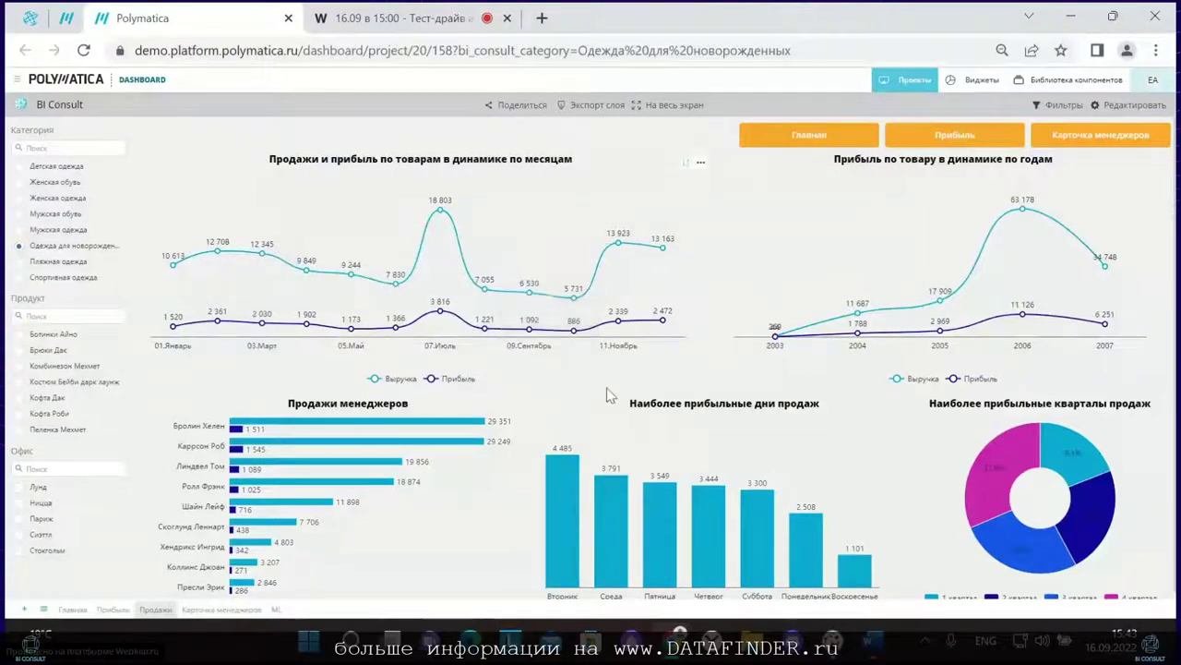
scroll(607, 395, "down", 1)
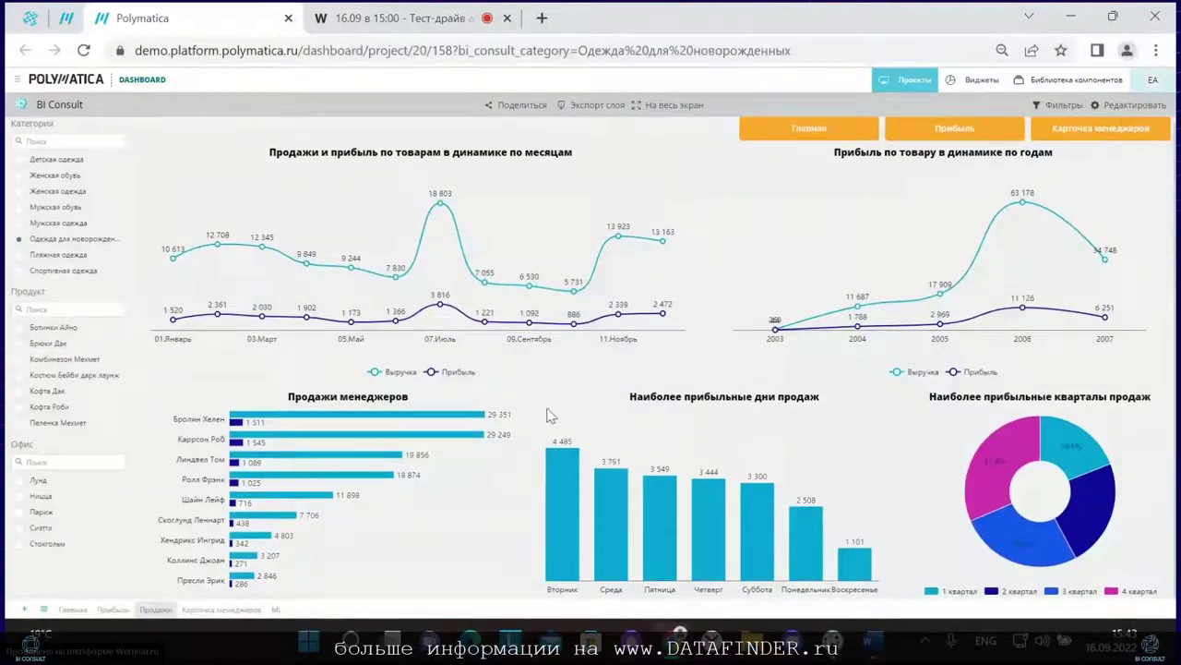
mouse_move(556, 468)
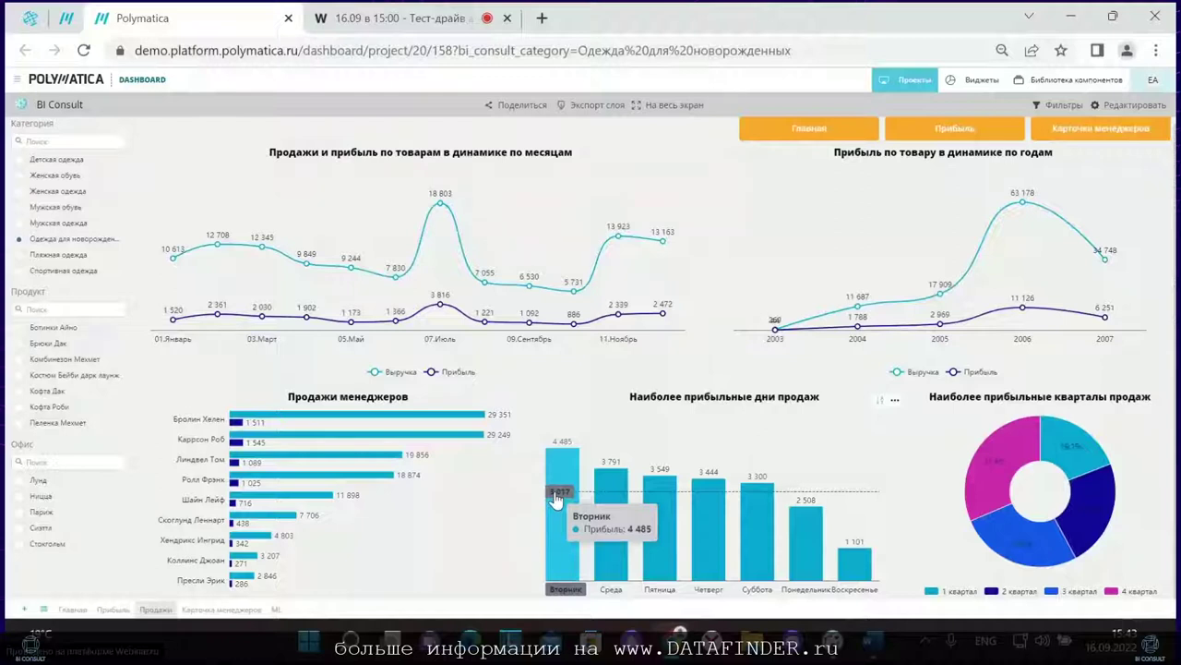
Step: Reset the Sales page filters and narrow the dashboard to the product Ботинки Раннер
left_click(1056, 104)
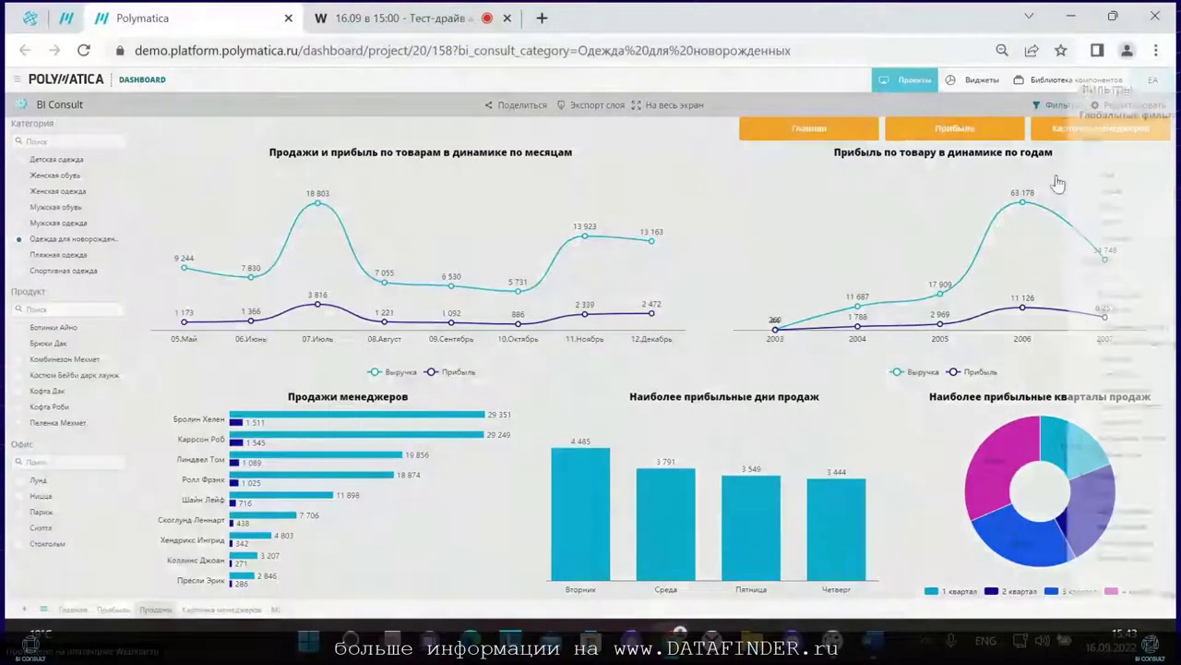
left_click(1032, 598)
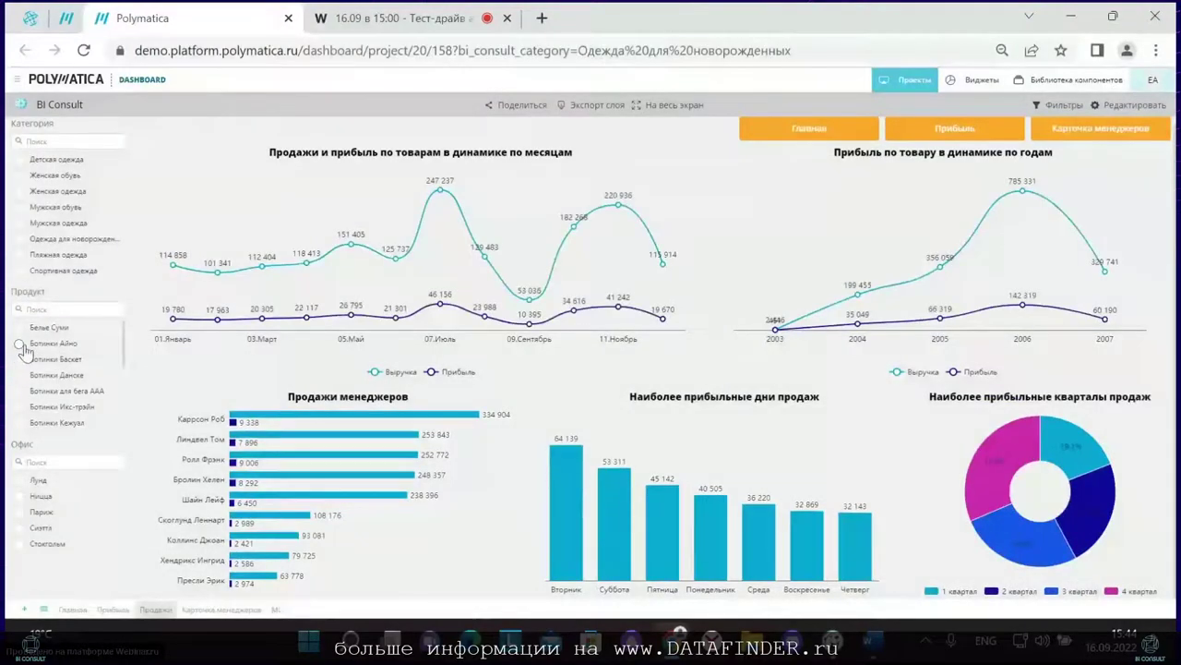
left_click(55, 309)
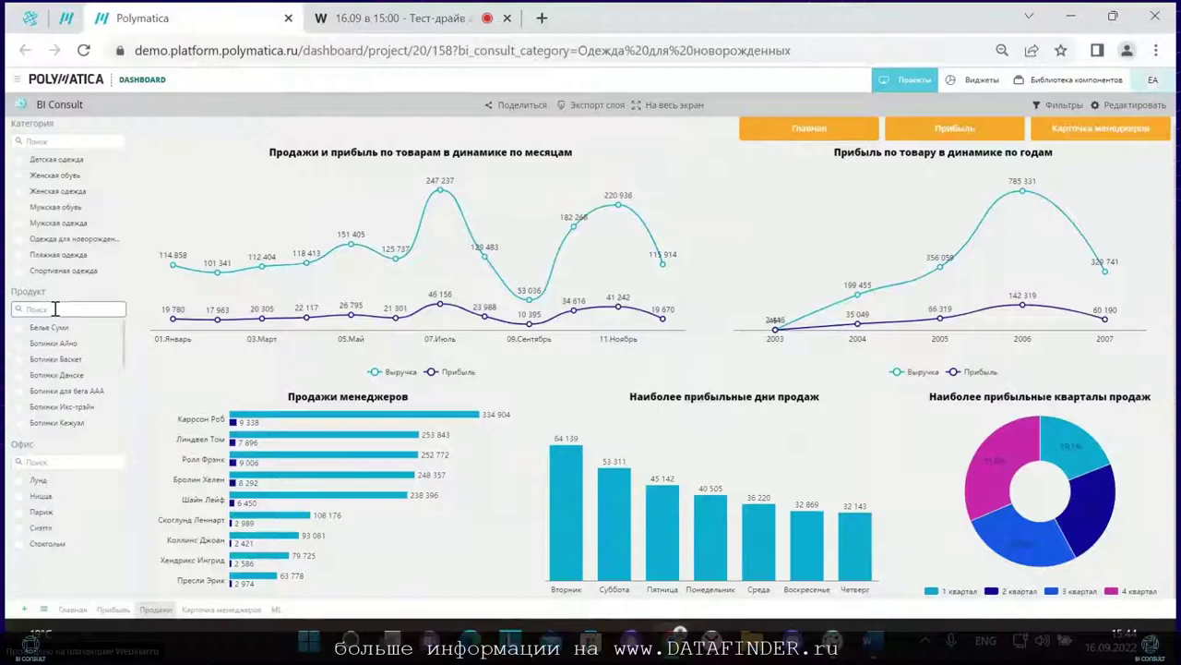
type("Н")
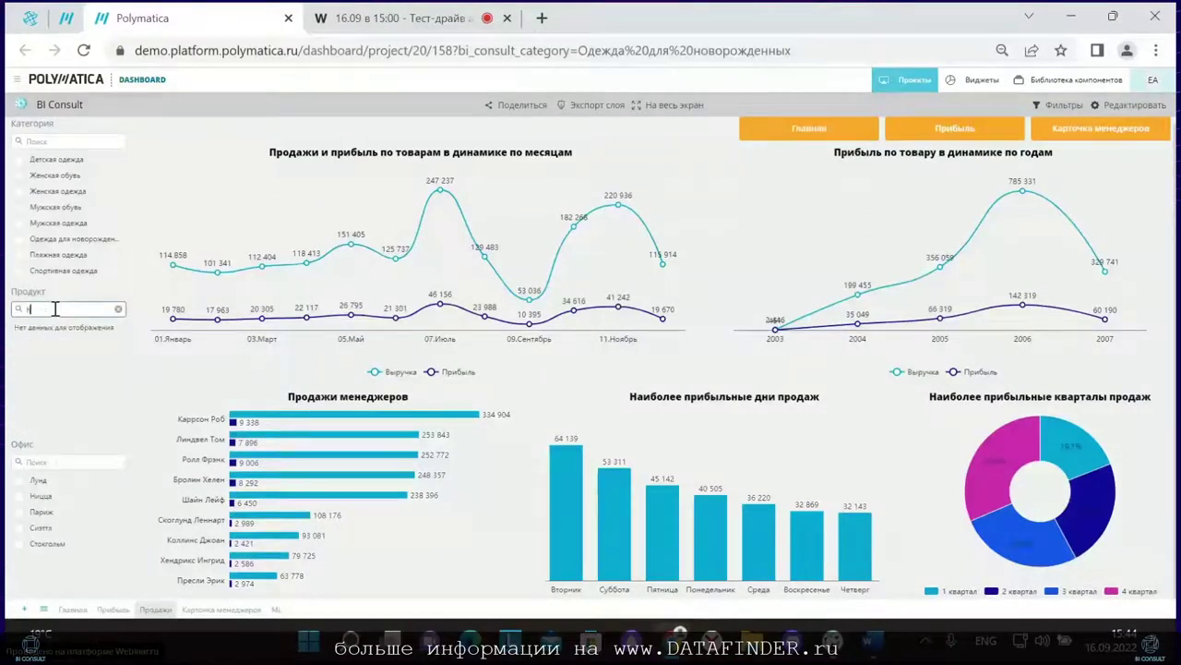
key("BackSpace")
key("alt+shift")
type("ранн")
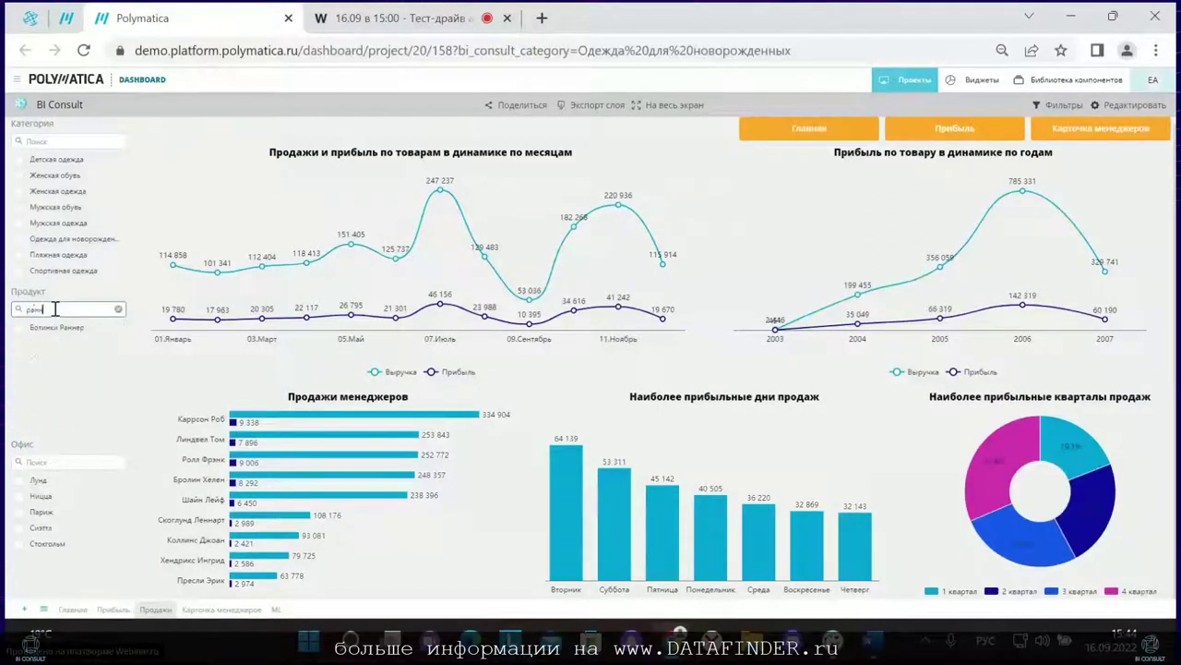
left_click(51, 327)
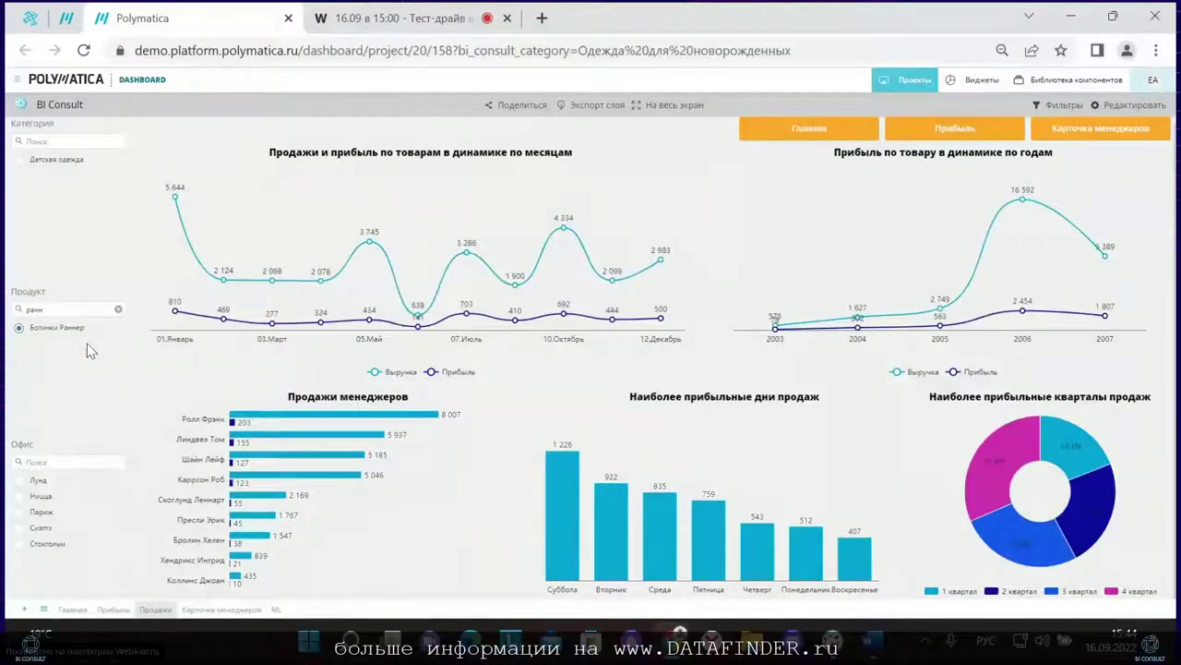
Step: Read the Ботинки Раннер chart values, then search the product list for 'кост'
mouse_move(175, 205)
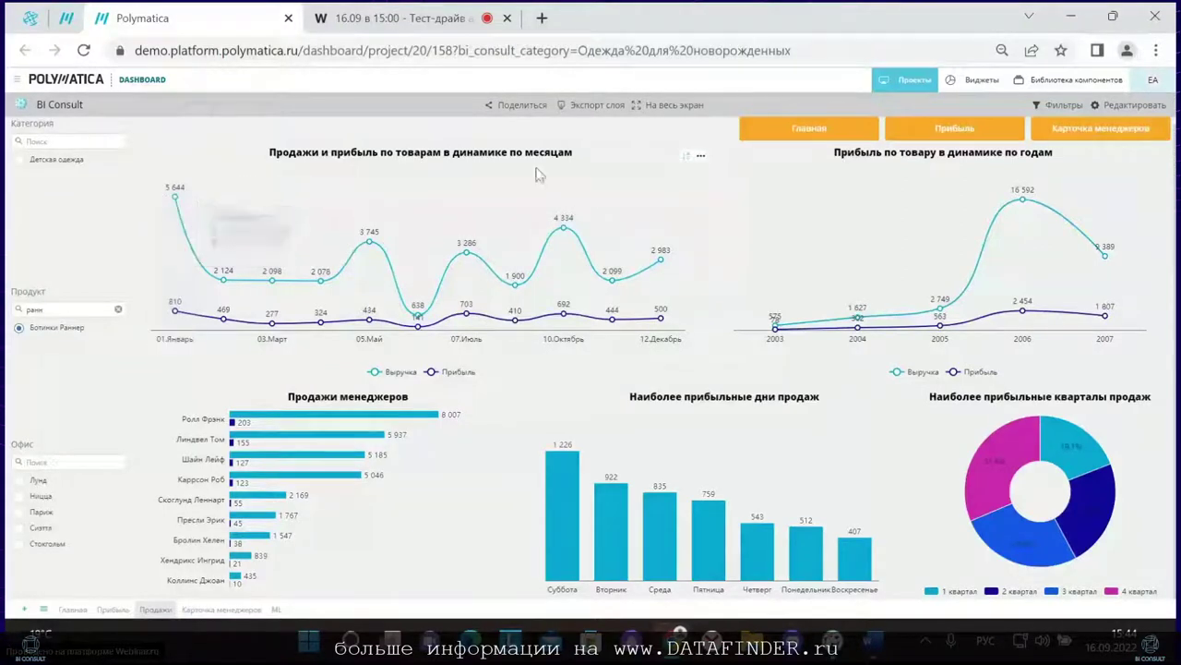
mouse_move(566, 232)
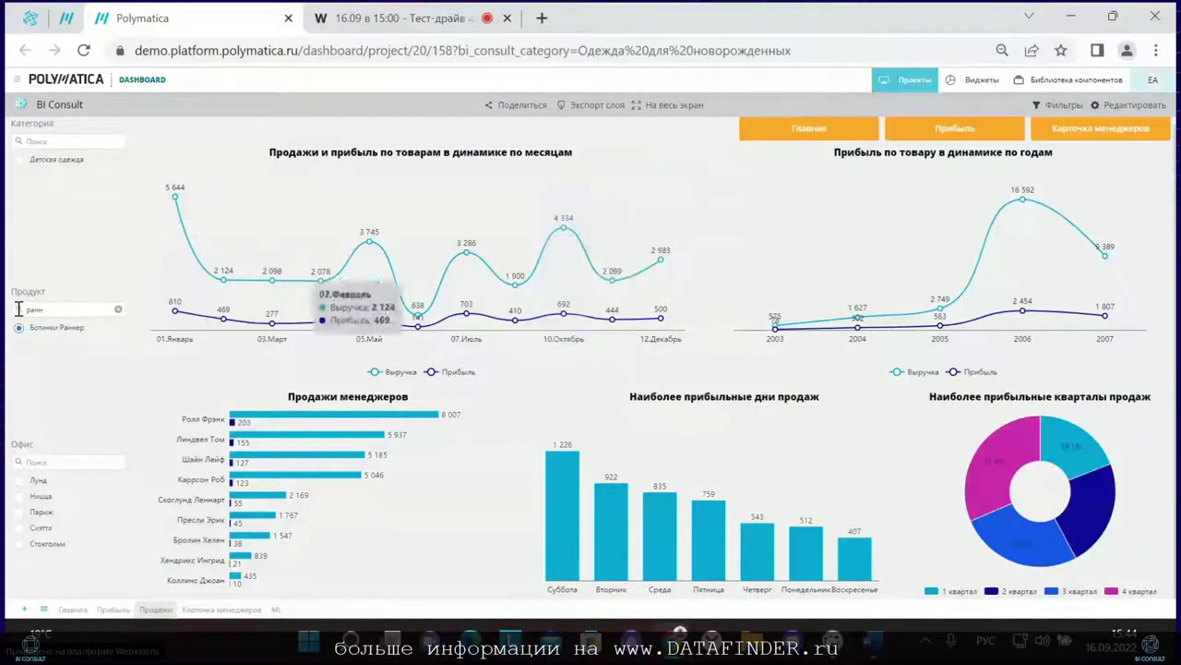
left_click(118, 309)
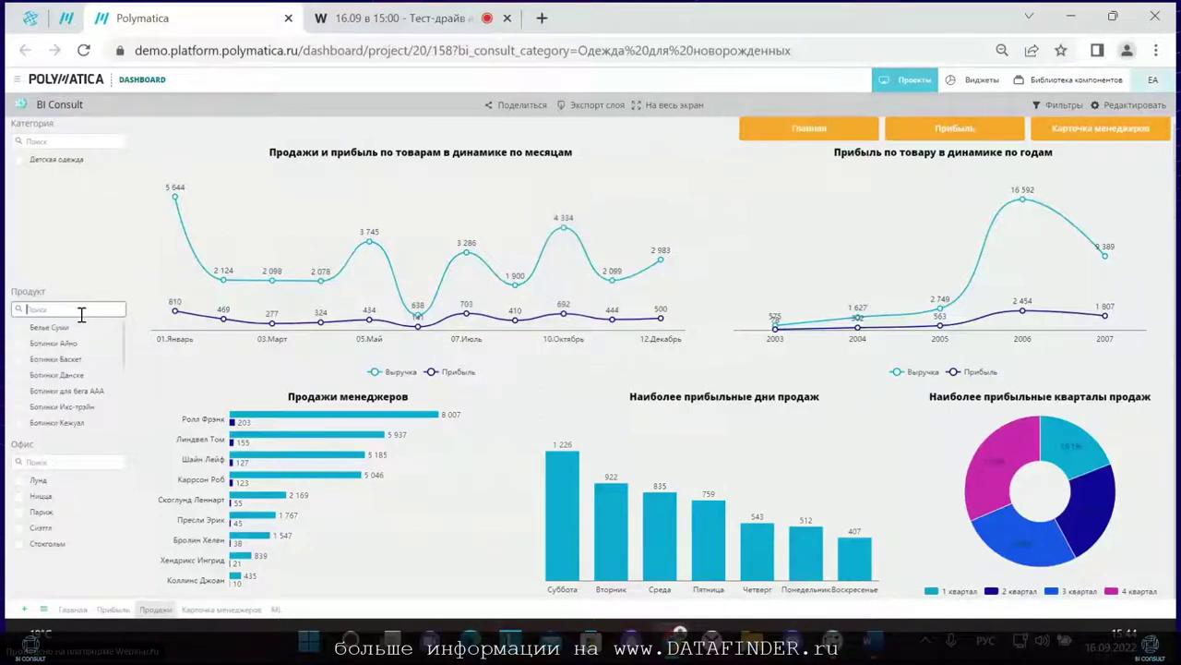
type("кост")
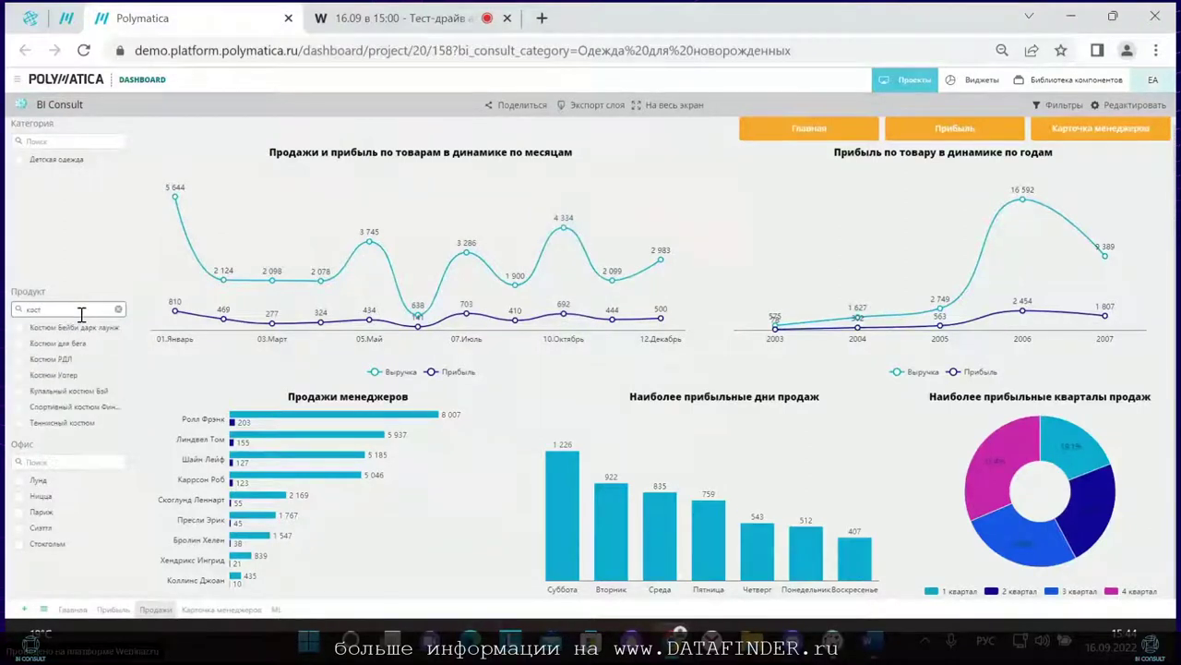
Step: Filter the Sales page to Костюм для бега and read its revenue, peaking at 6 218 in December
left_click(50, 343)
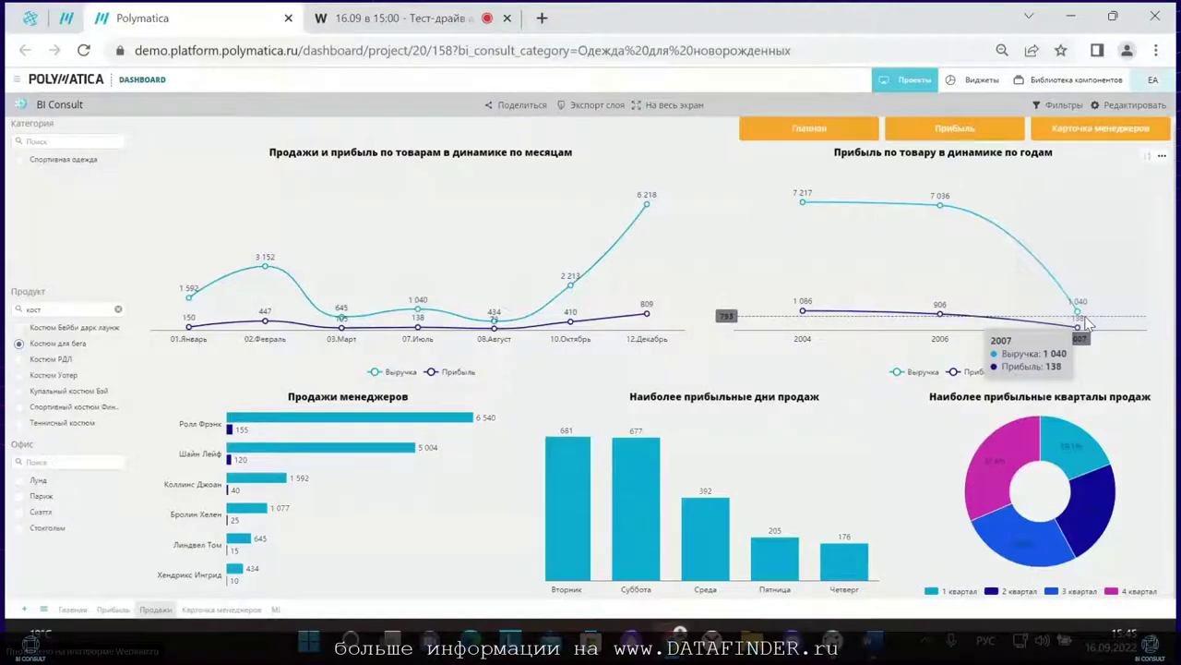
scroll(829, 381, "up", 1)
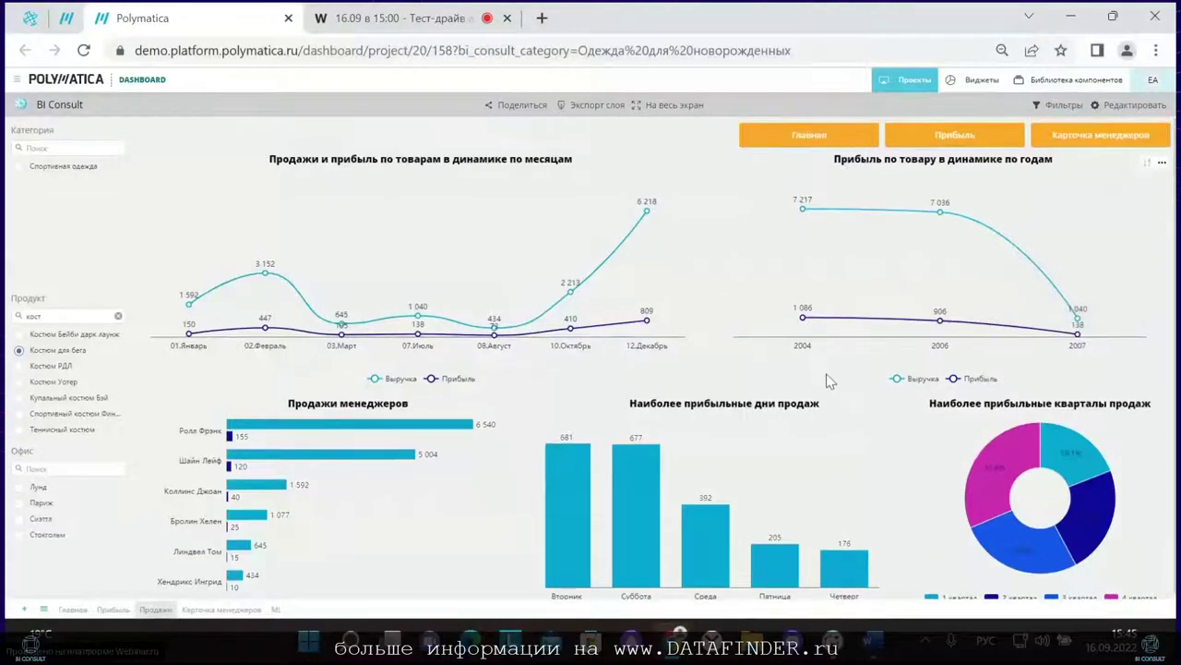
scroll(826, 388, "down", 1)
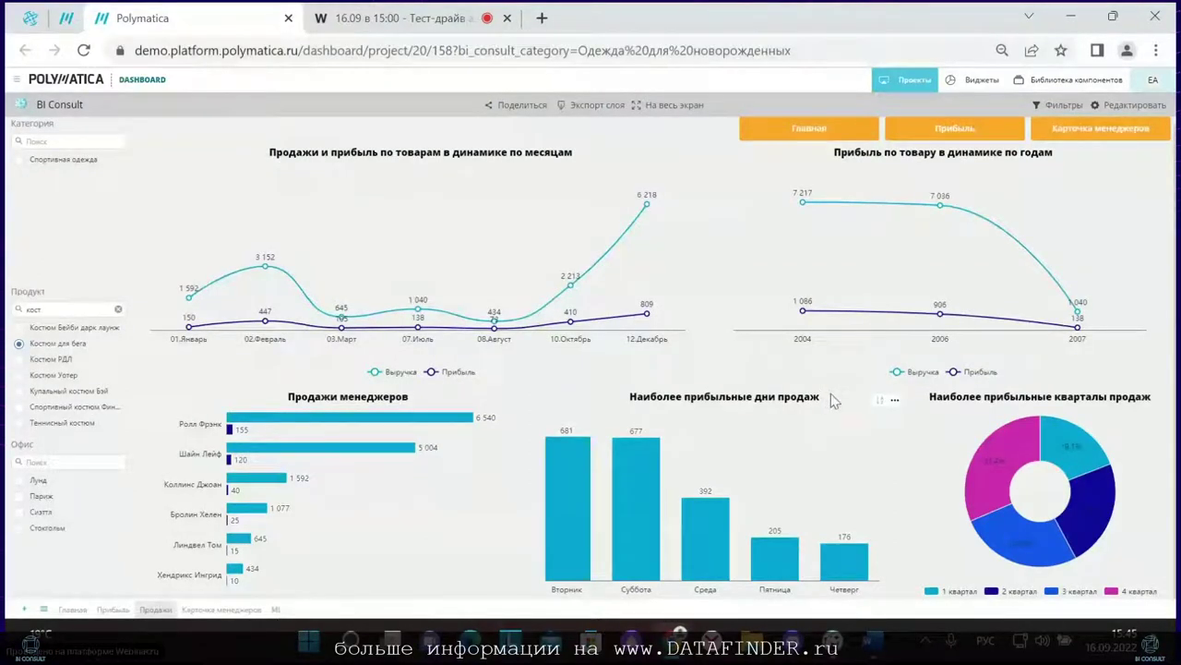
mouse_move(702, 506)
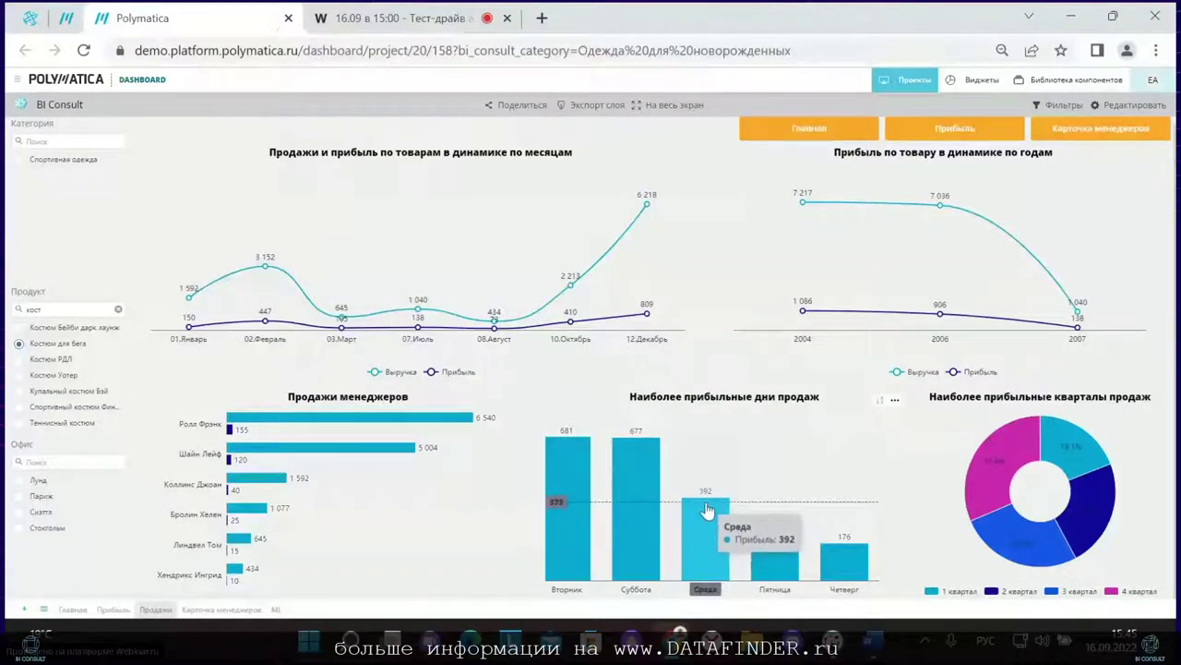
Step: Send the most profitable days chart to Polymatica Analytics and sign in there
left_click(895, 401)
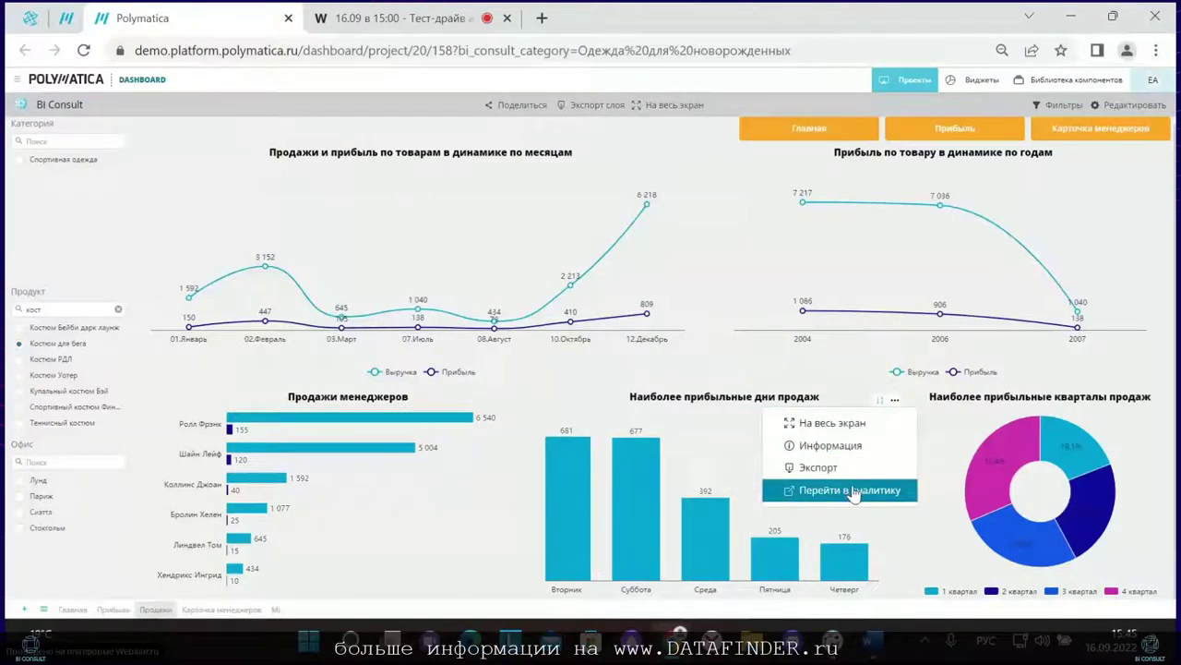
left_click(812, 487)
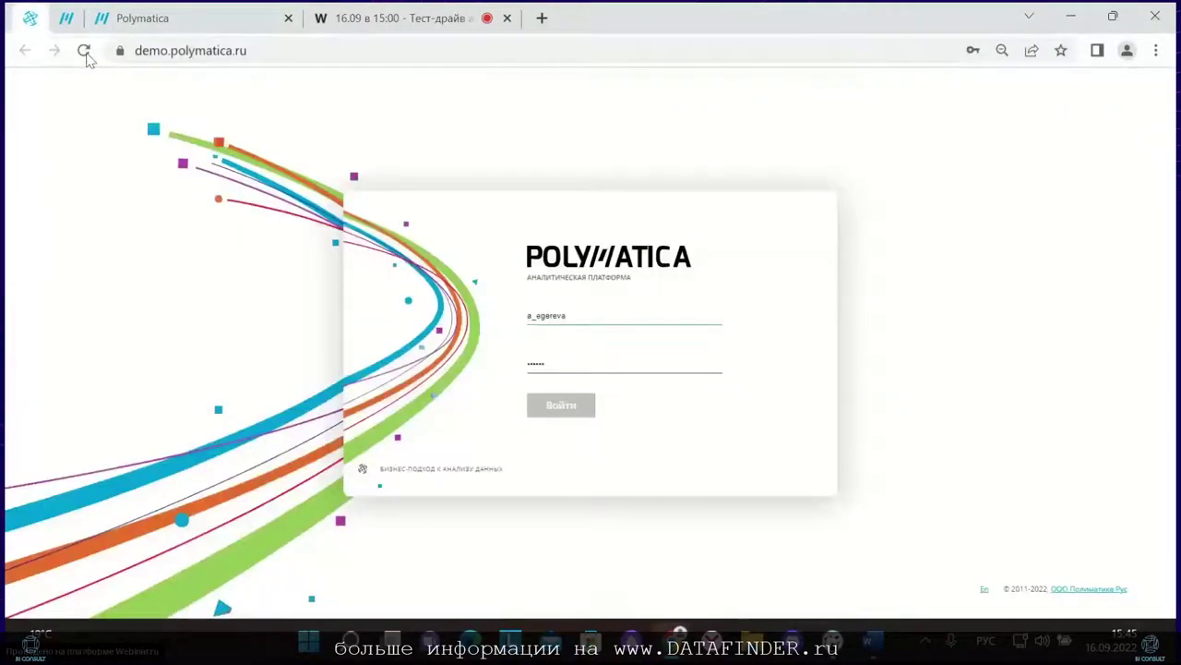
left_click(84, 51)
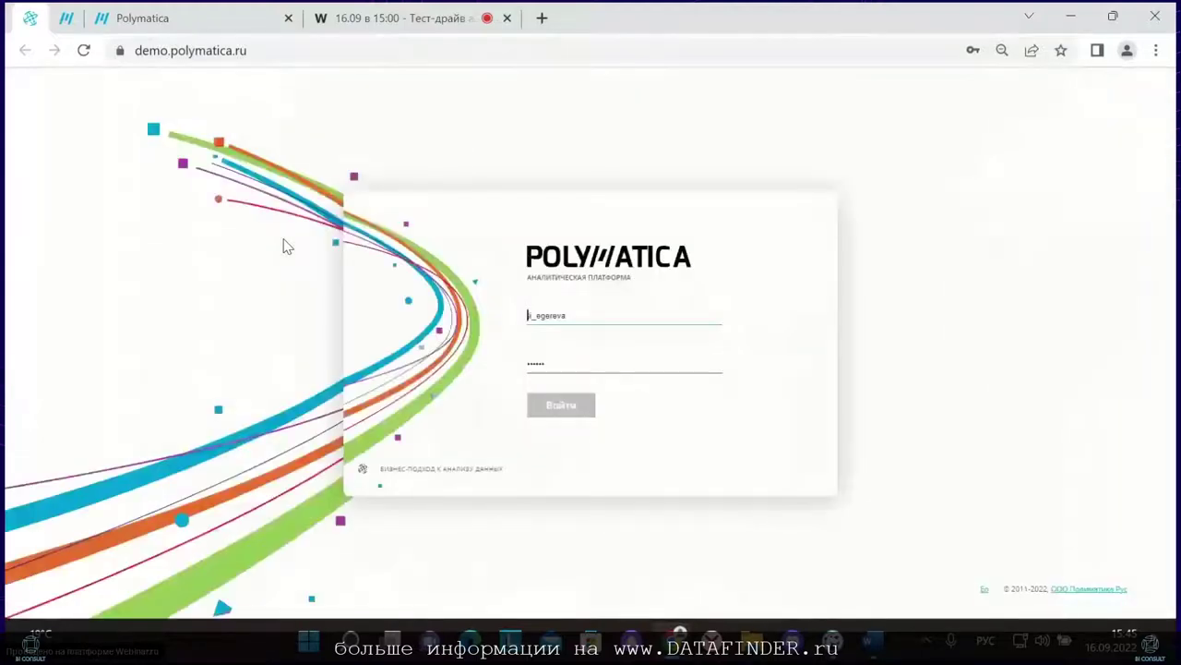
left_click(567, 413)
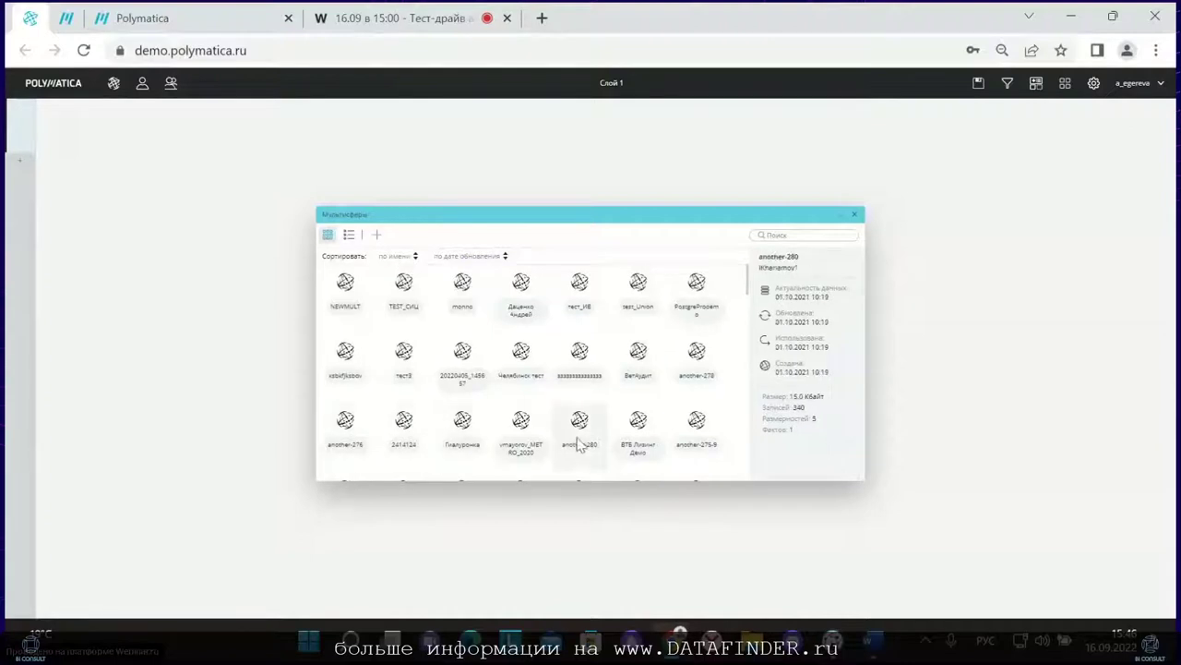
Step: Open the bi_consult multisphere, then enlarge its window and widen the dimensions list
left_click(504, 259)
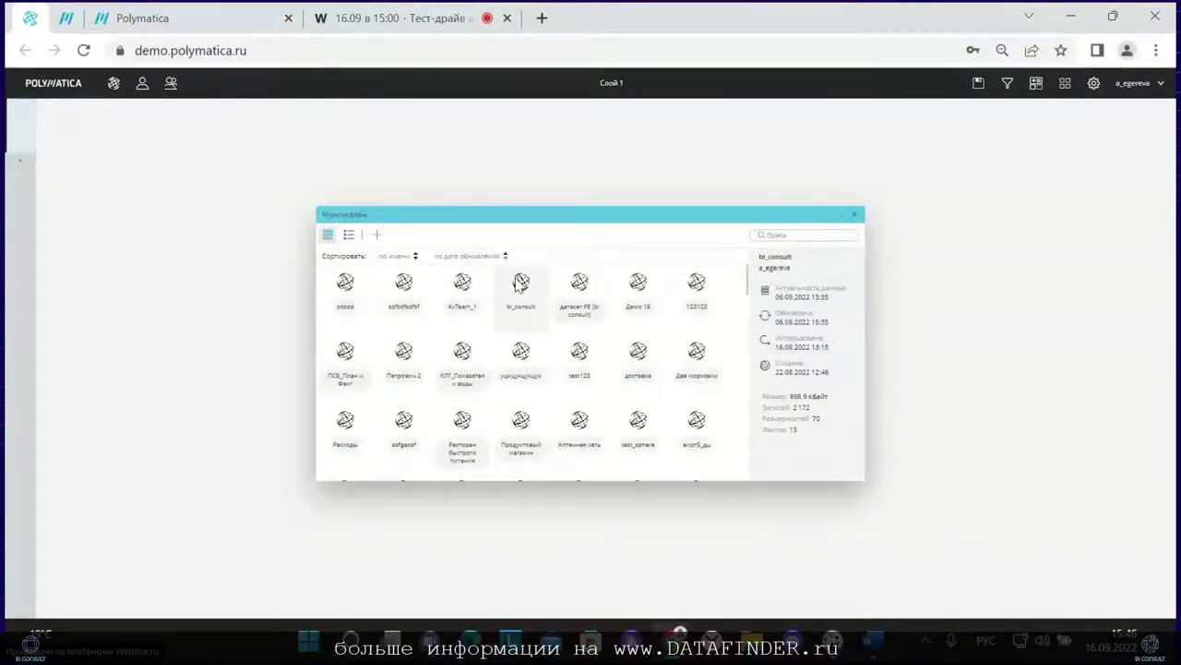
right_click(518, 283)
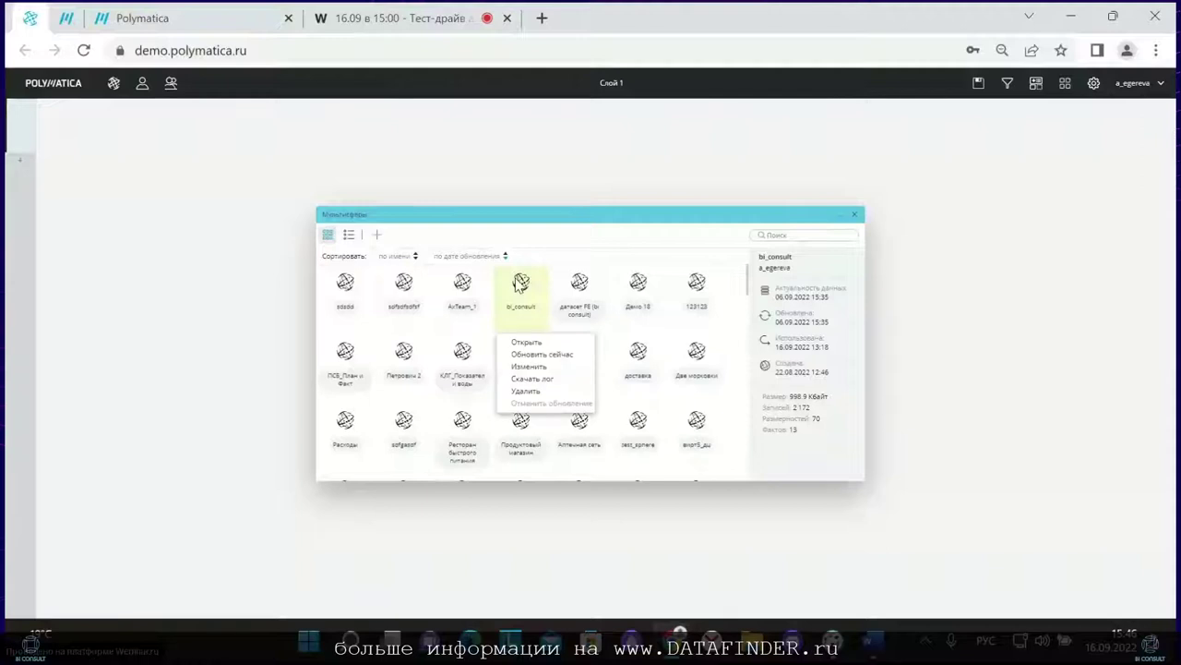
left_click(537, 343)
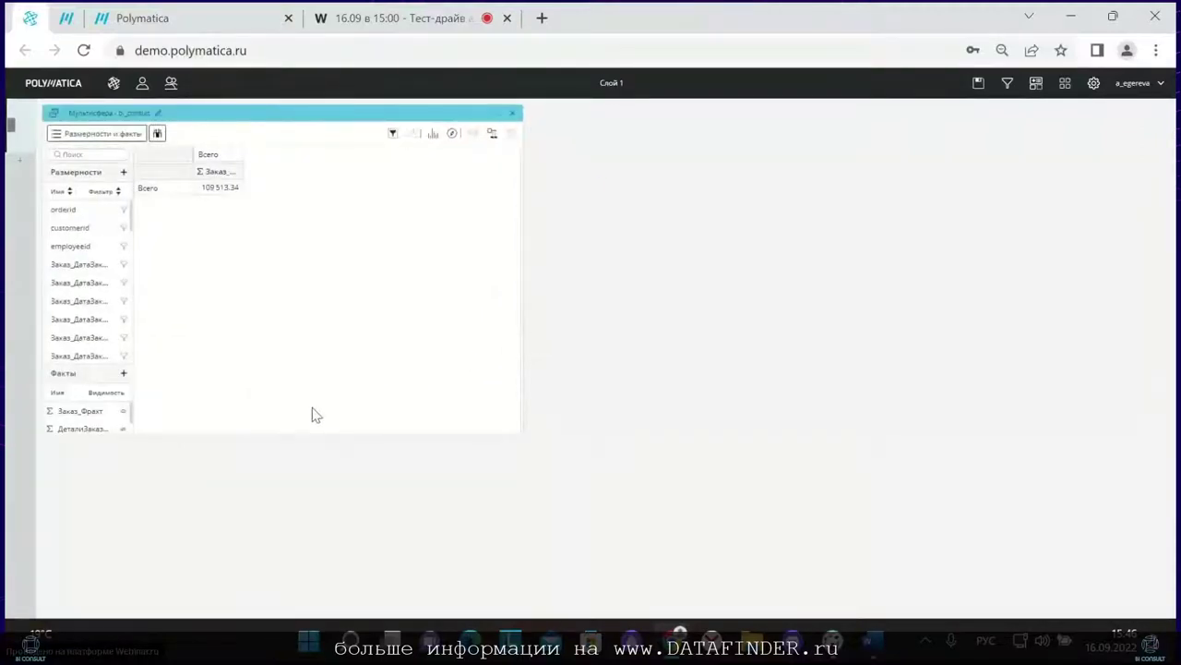
left_click_drag(280, 438, 287, 582)
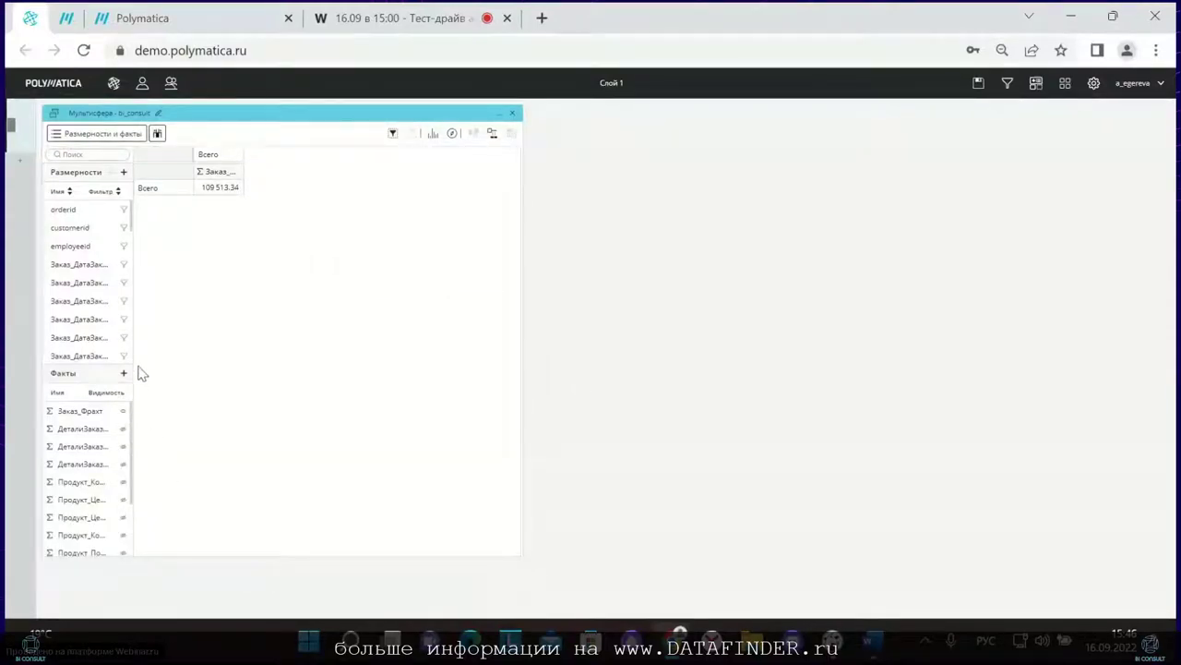
left_click_drag(131, 366, 181, 367)
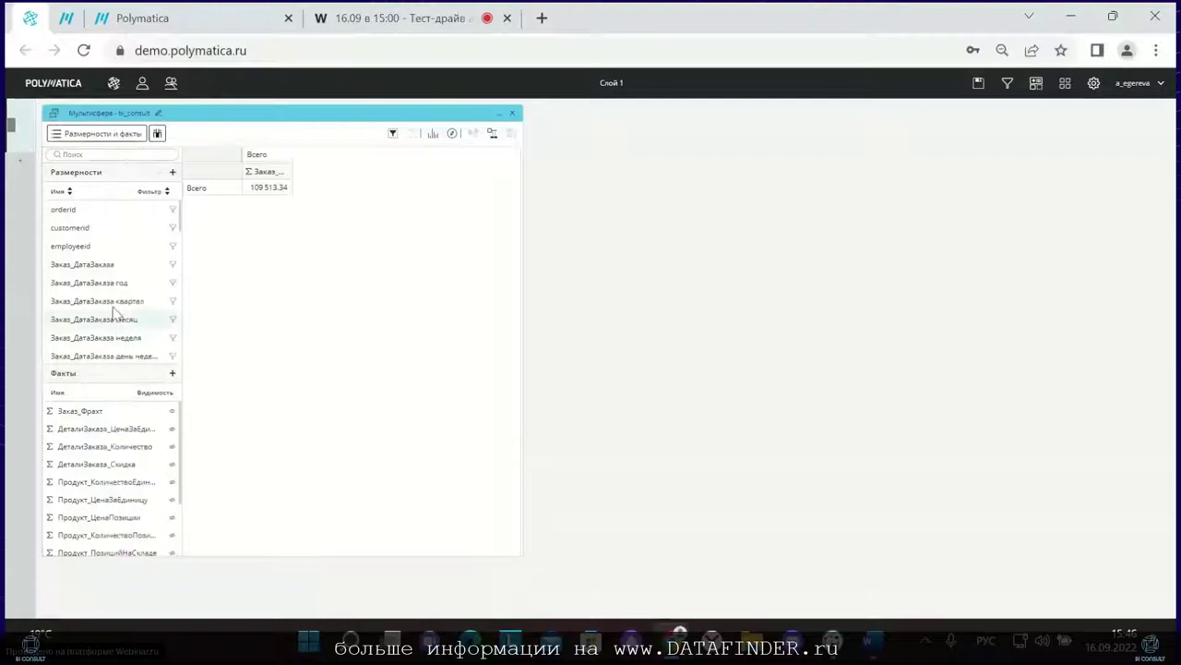
Step: Put Клиент_Страна in the rows and show only the Маржа_с_позиции_в_заказе fact
left_click(137, 151)
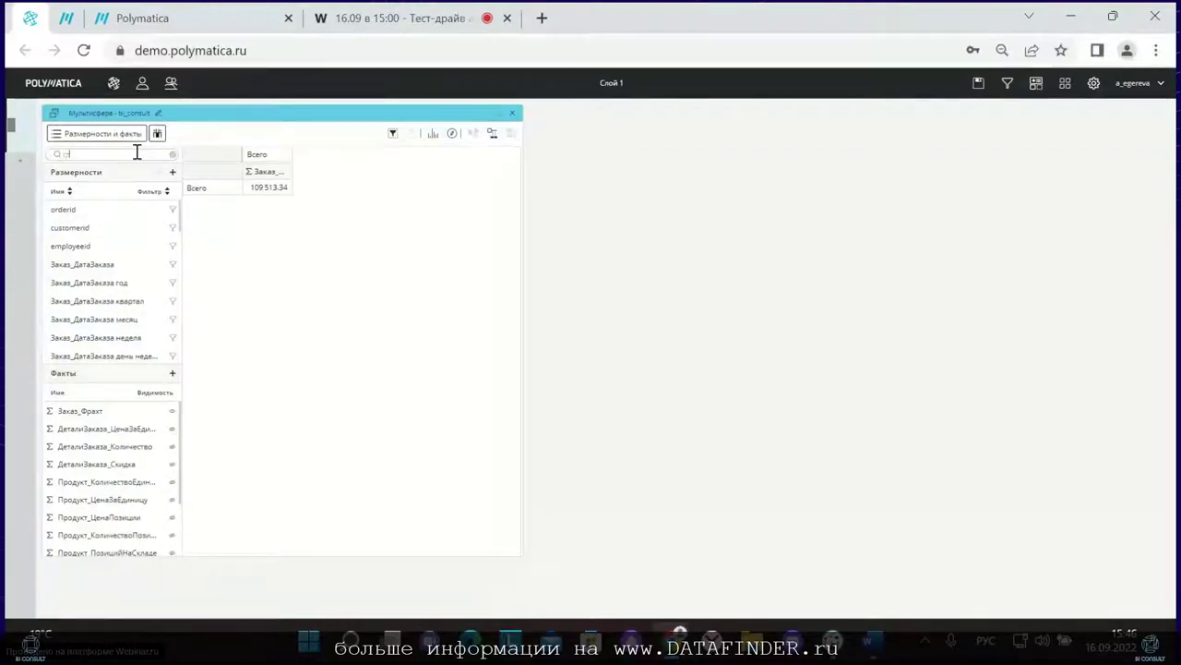
type("стра")
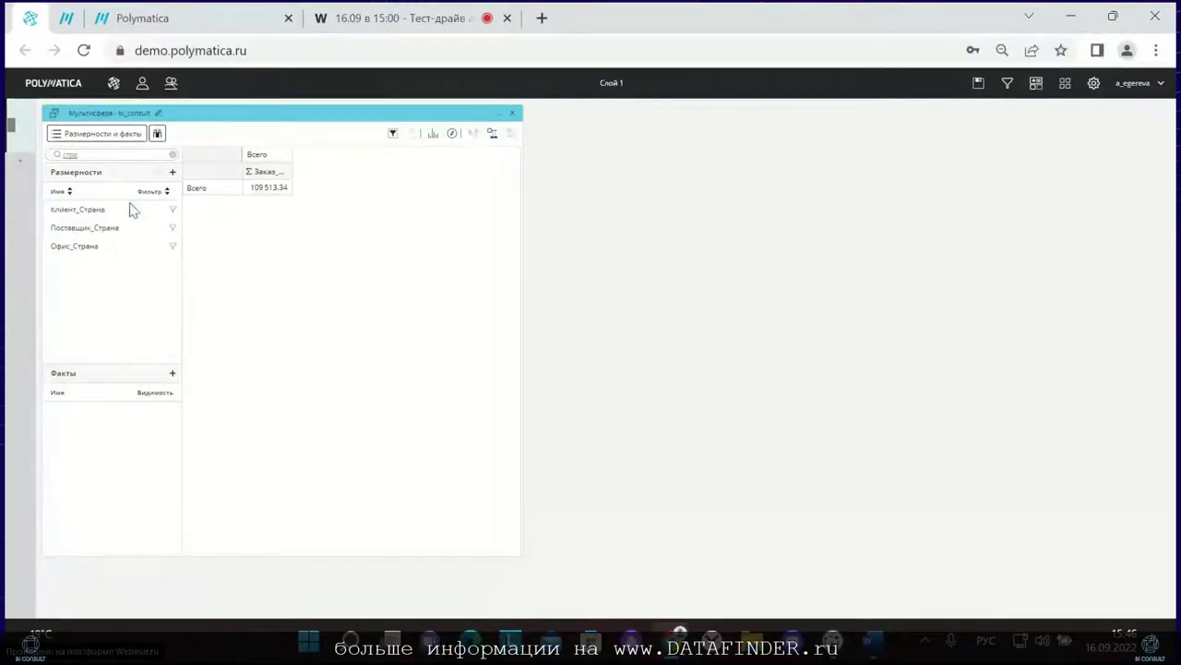
left_click_drag(132, 207, 185, 173)
left_click(172, 154)
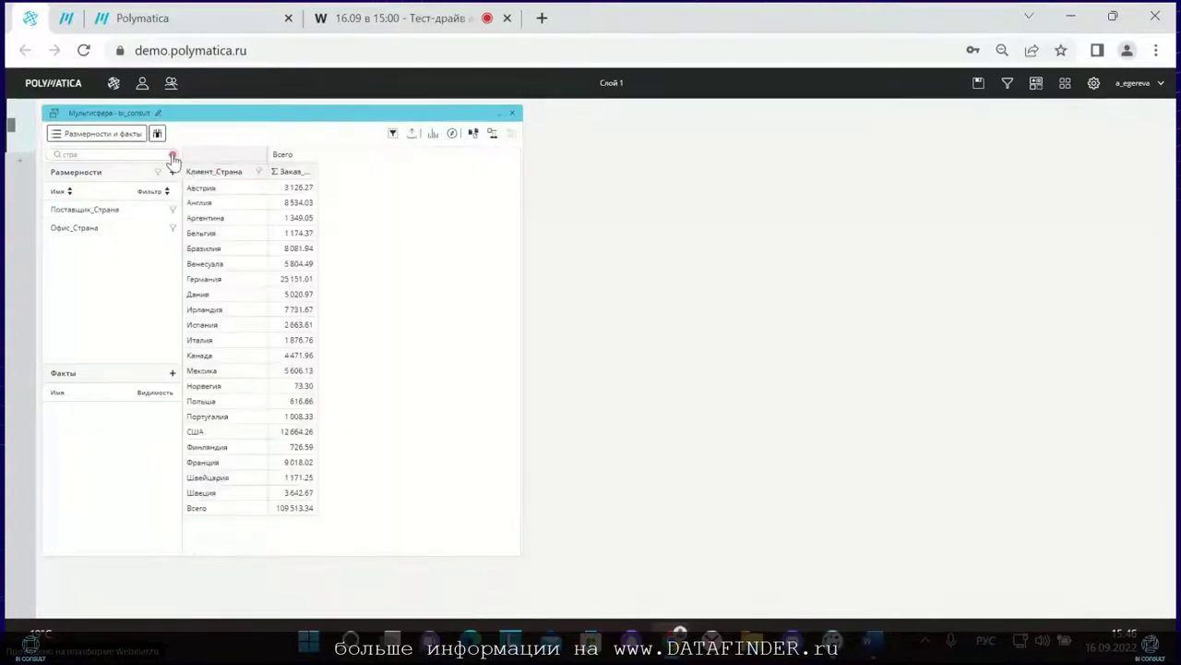
scroll(117, 462, "down", 3)
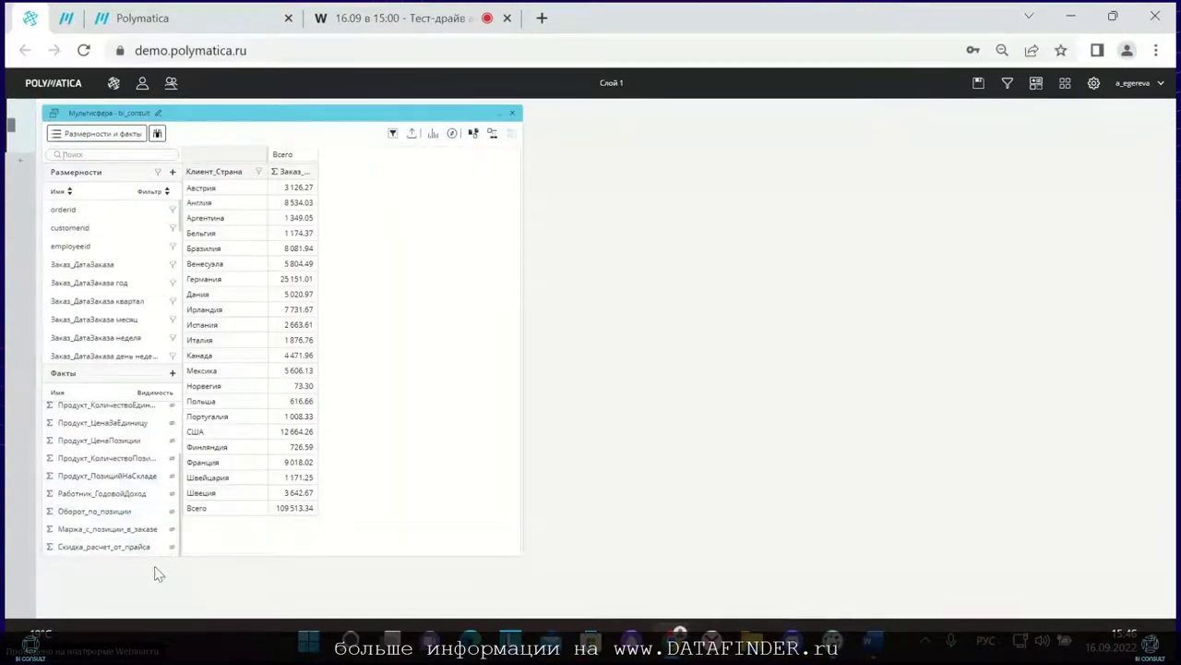
left_click(173, 533)
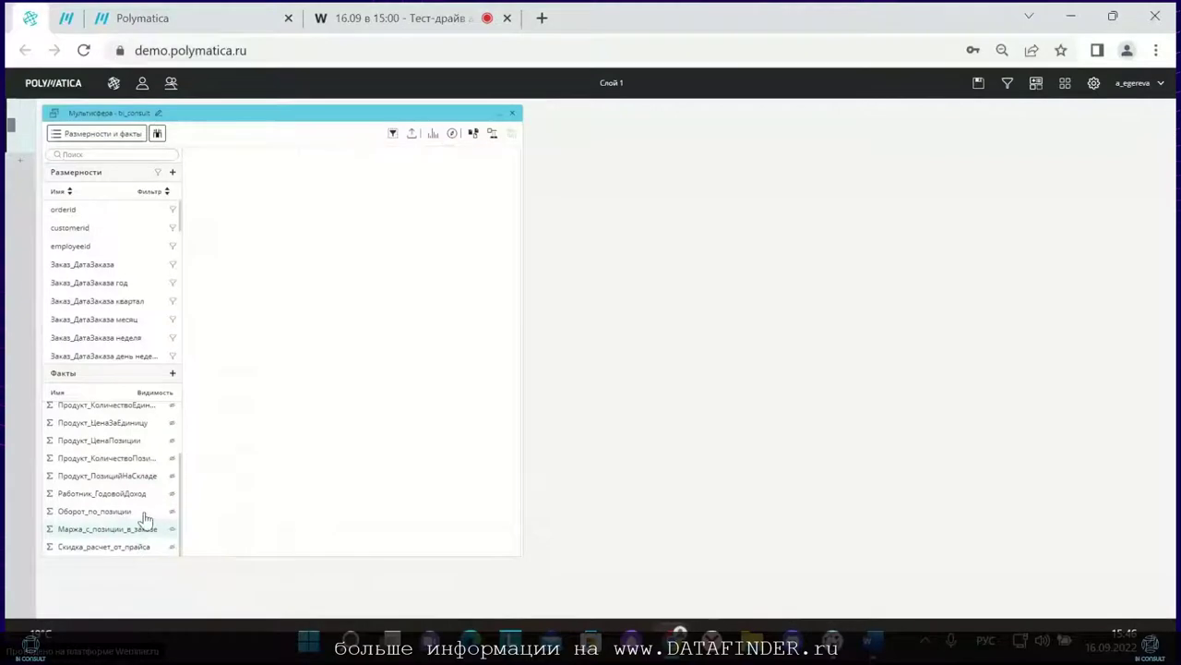
scroll(154, 461, "up", 3)
left_click(172, 410)
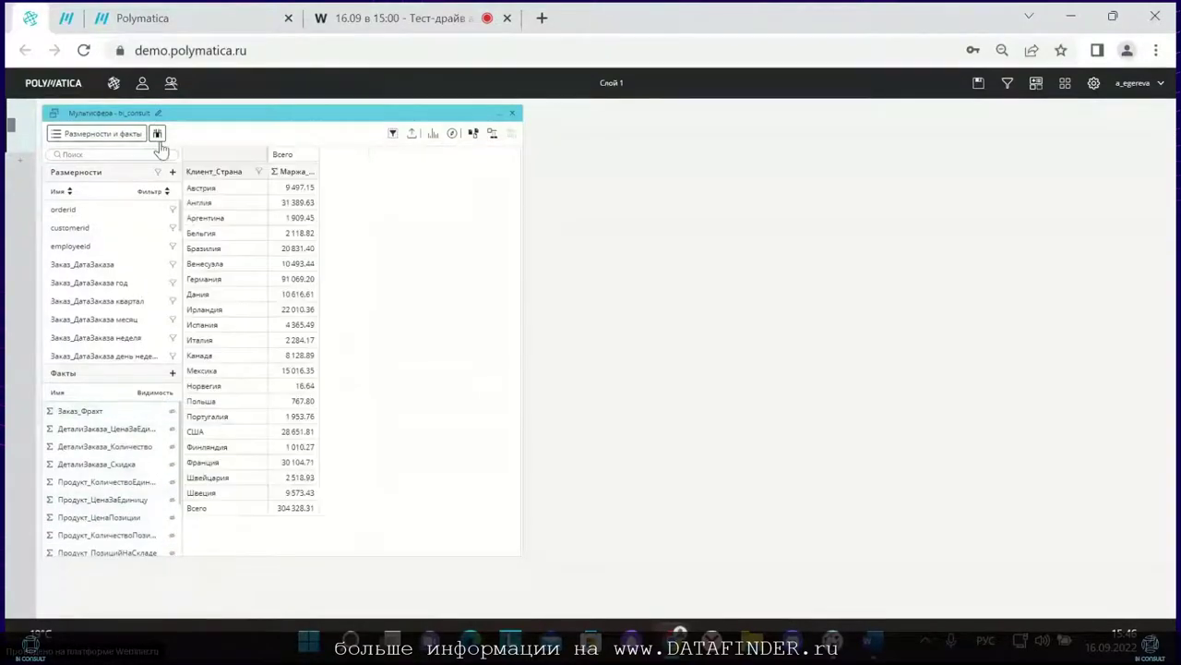
Step: Sort countries by margin descending, from Германия 91 069.20 down to Норвегия 16.64
left_click(427, 220)
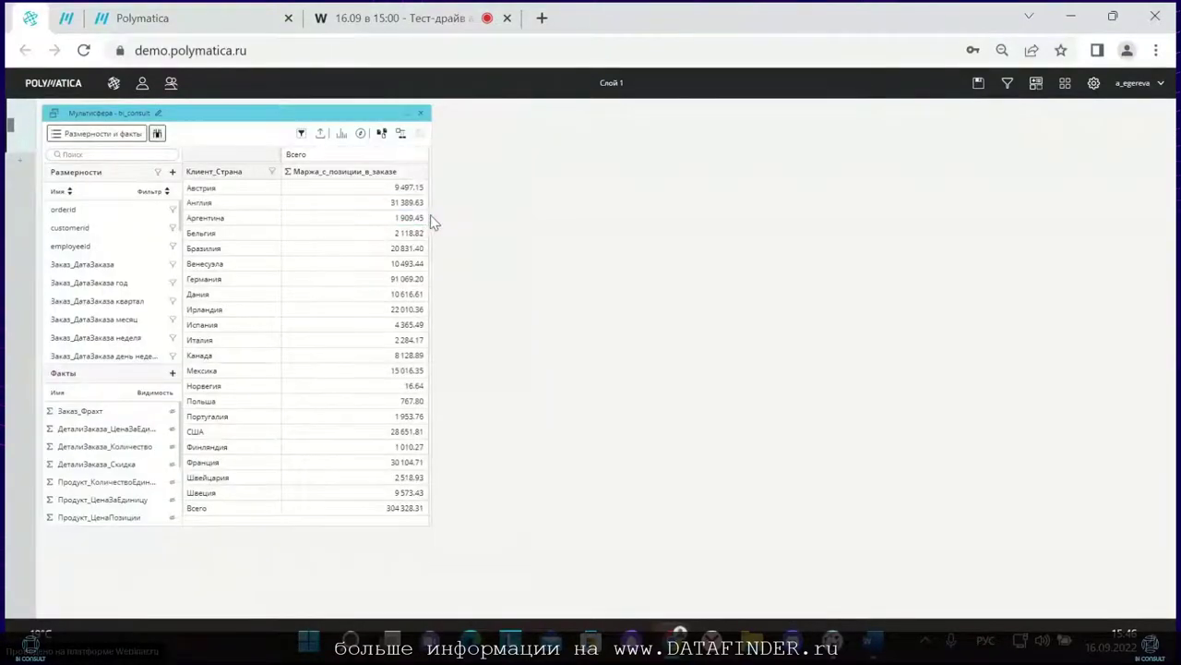
left_click_drag(430, 218, 654, 235)
left_click(310, 190)
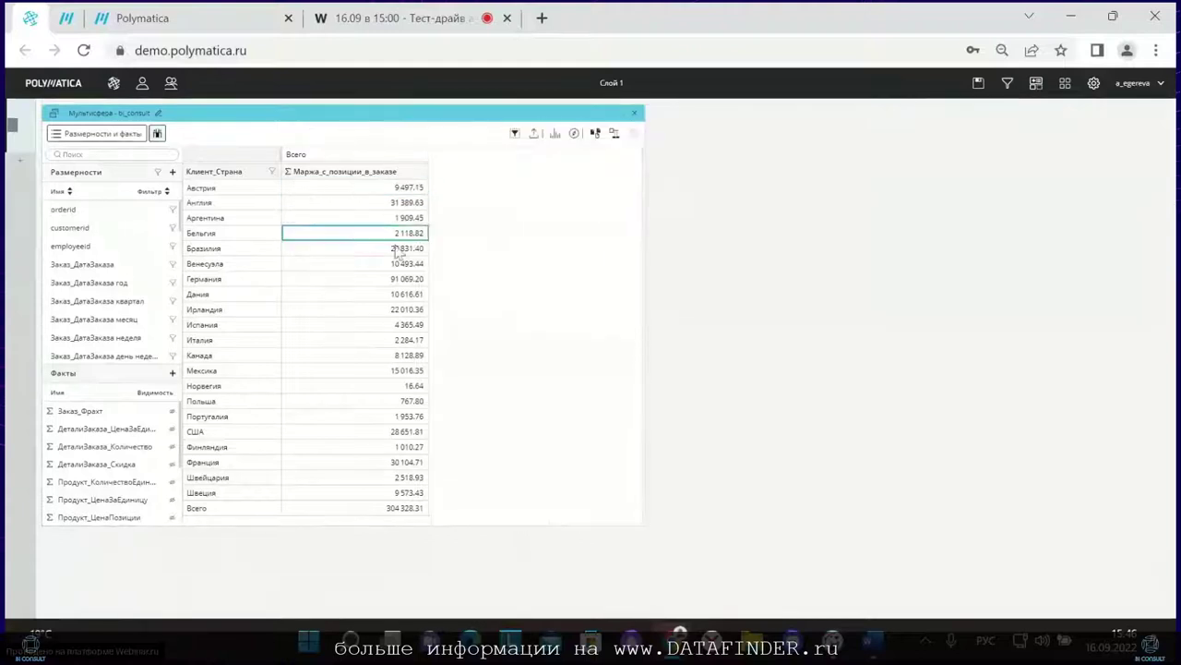
right_click(395, 180)
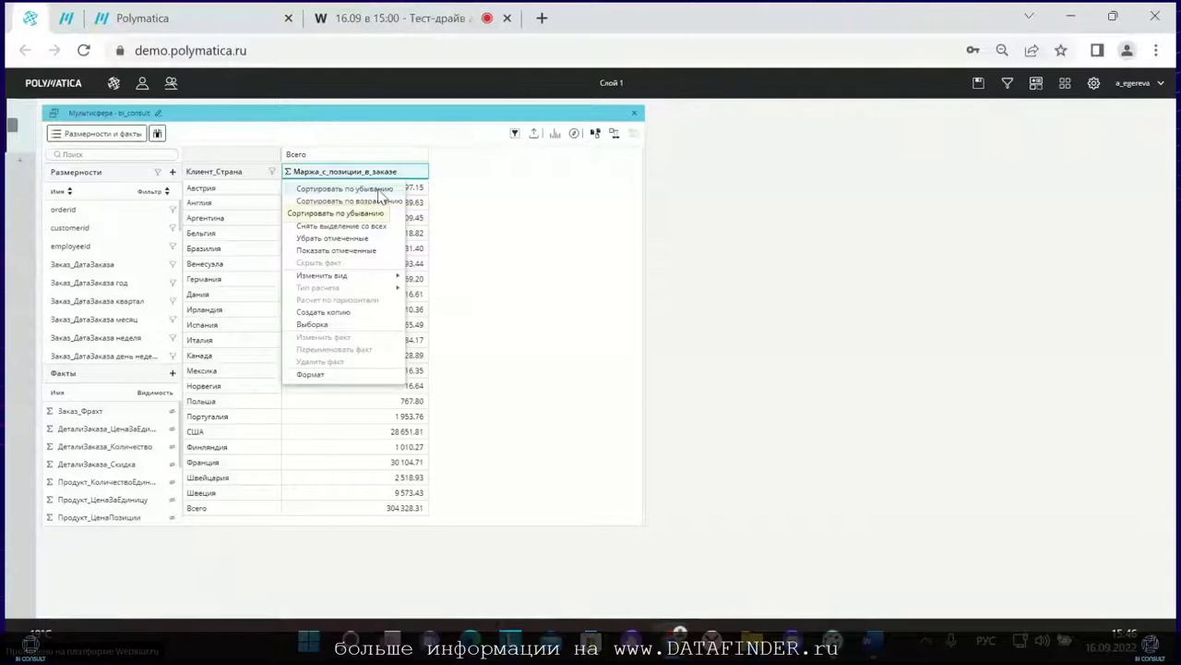
left_click(379, 190)
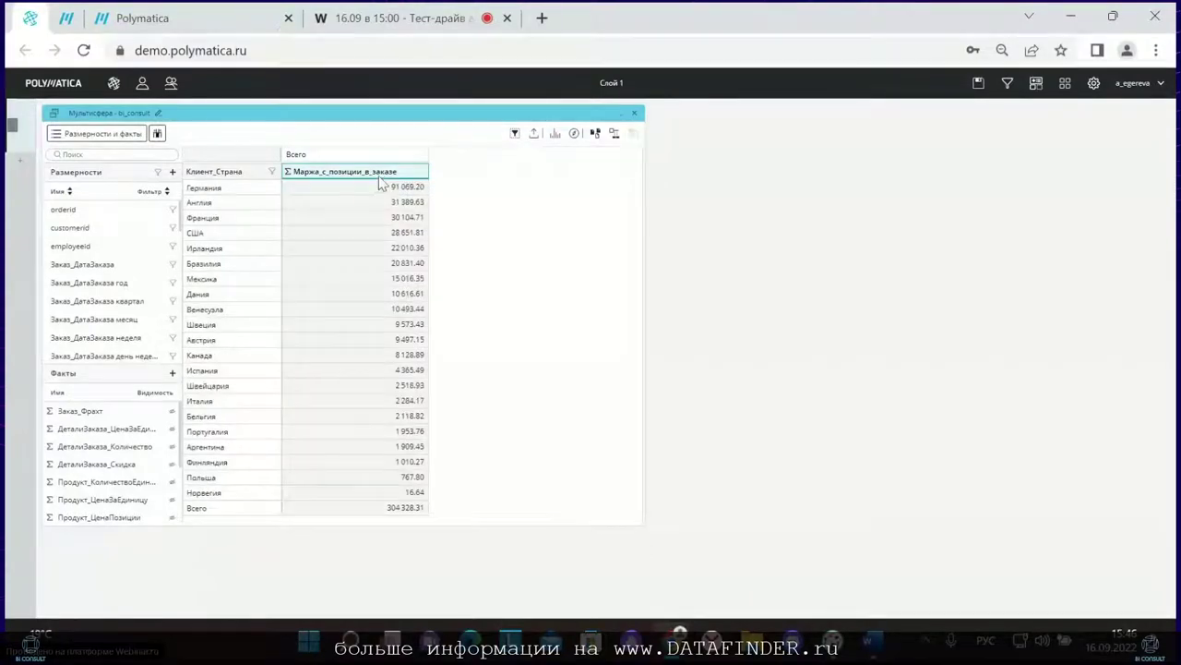
Step: Add a copy of the margin column displayed as cumulative ABC percentages
right_click(380, 175)
left_click(367, 314)
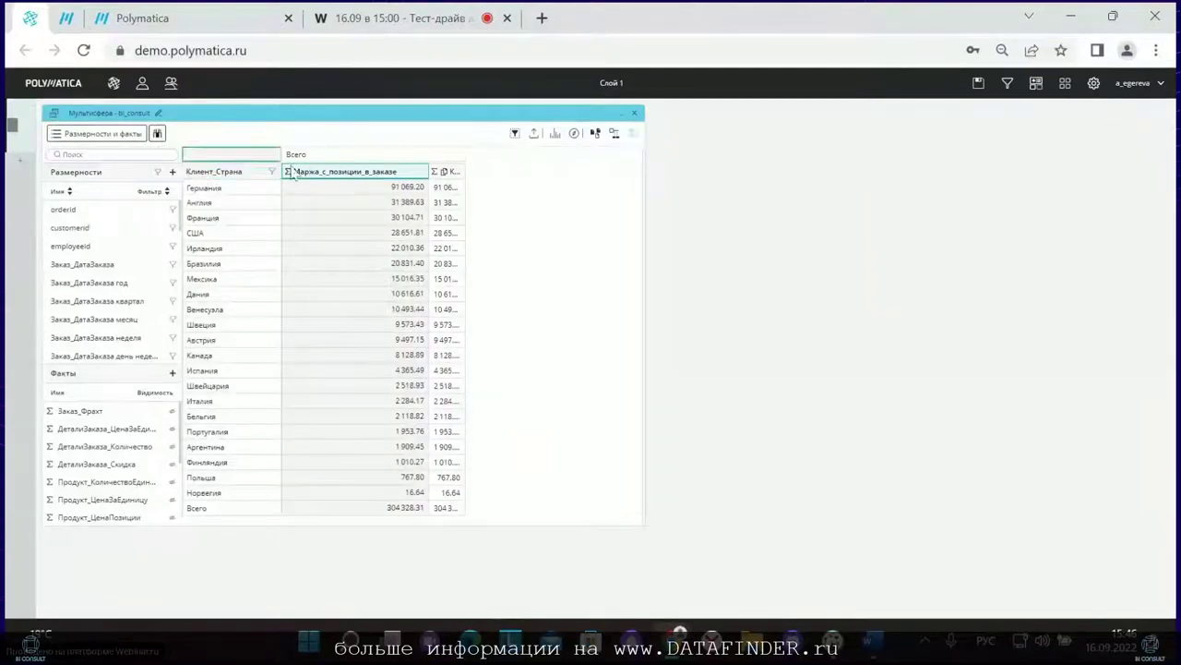
left_click(157, 135)
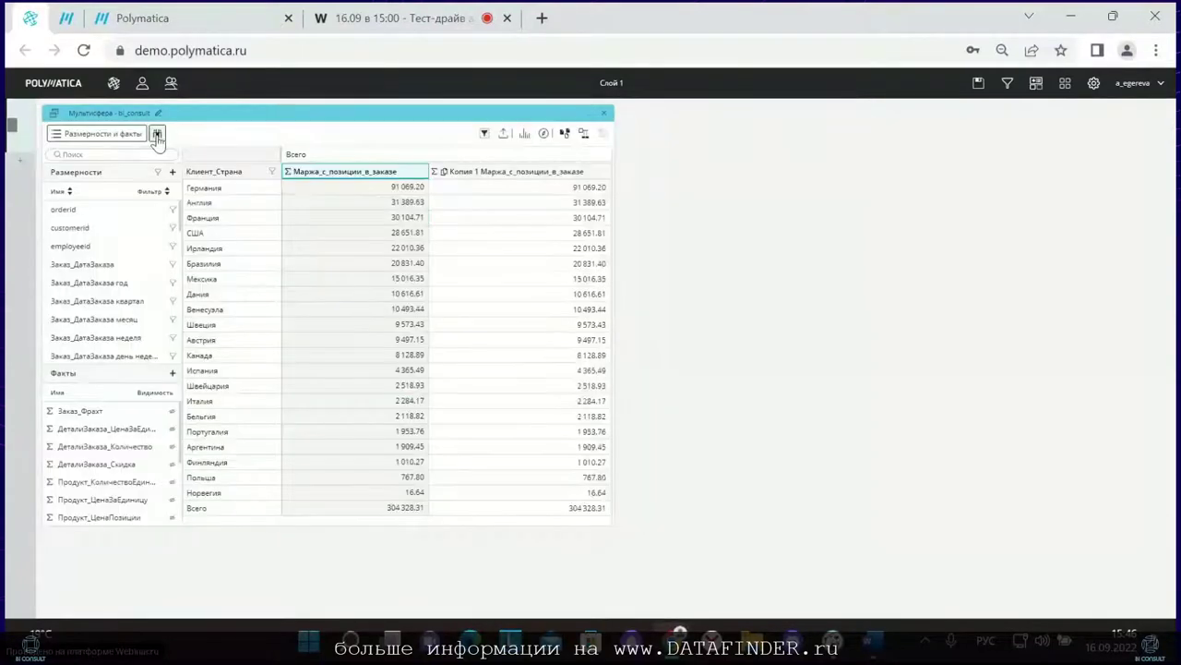
right_click(487, 180)
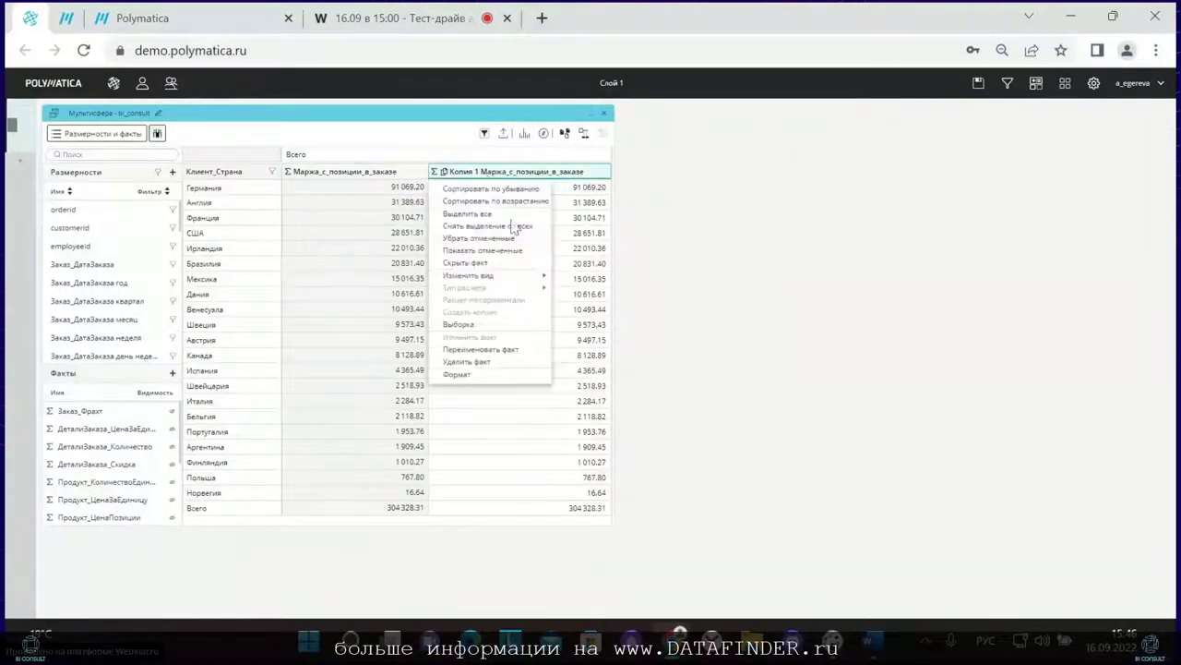
mouse_move(516, 277)
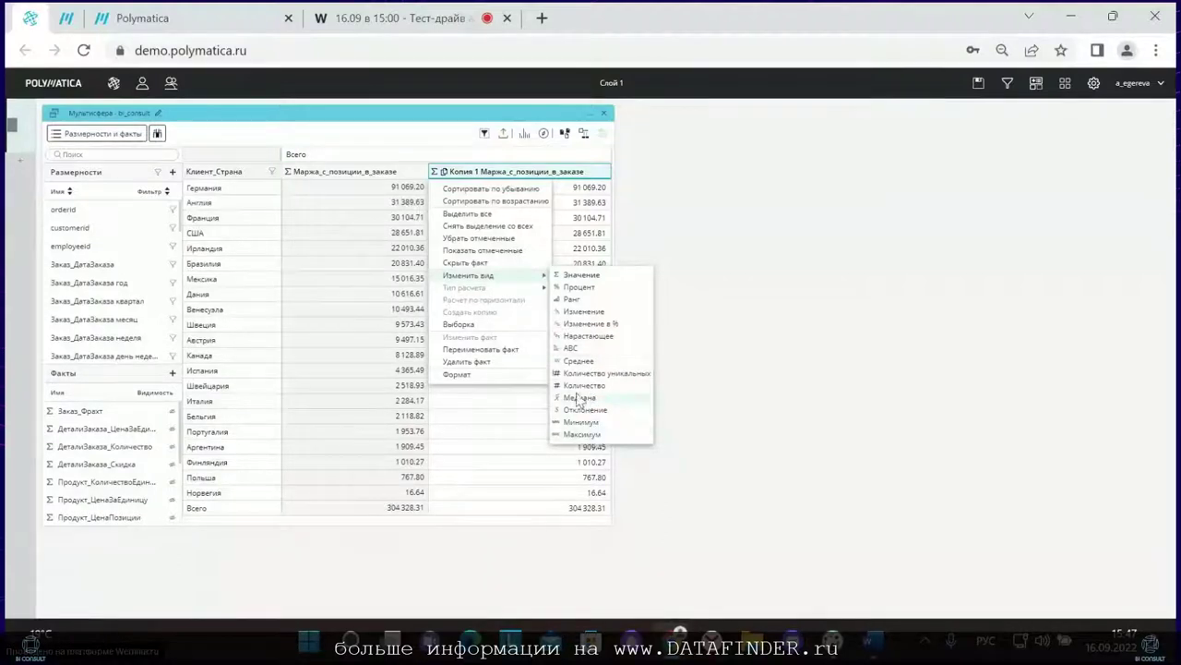
left_click(573, 349)
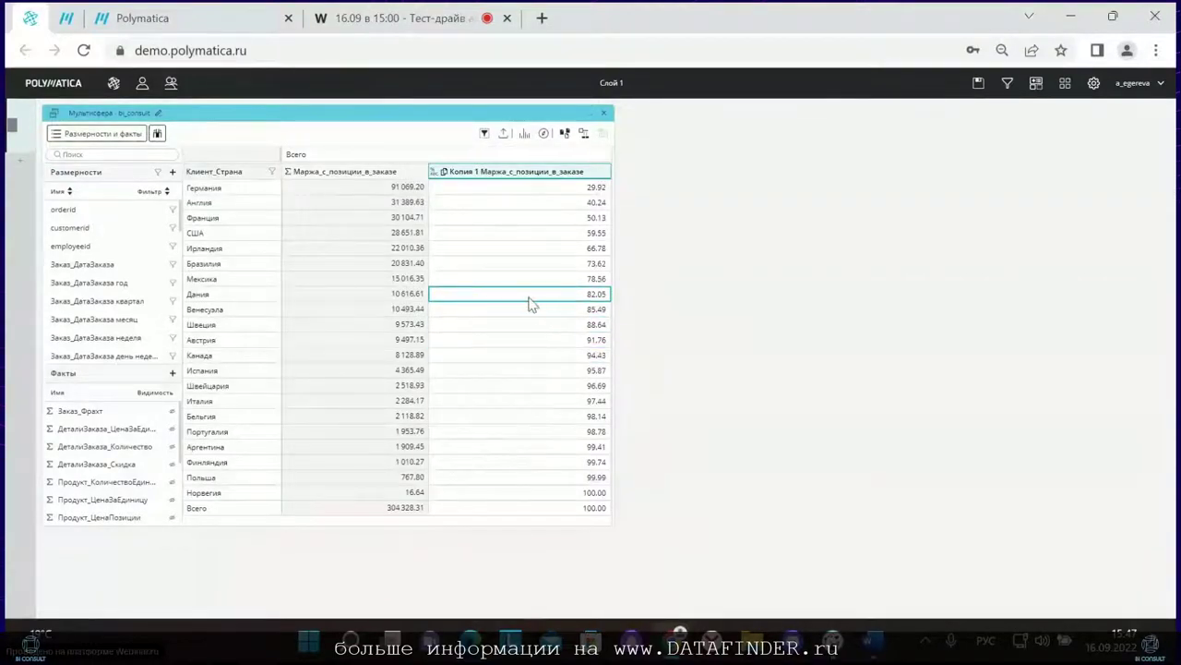
Step: Remove Клиент_Страна from the table, leaving only the 304 328.31 total row
left_click(234, 187)
left_click_drag(237, 204, 247, 300)
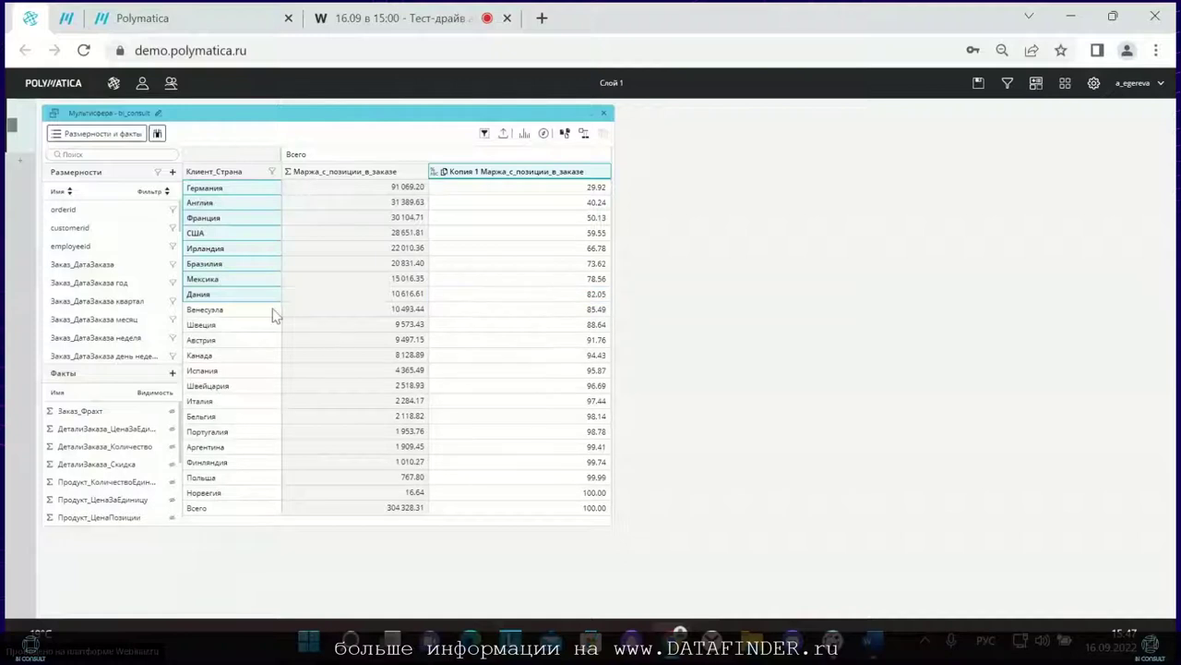
left_click_drag(223, 180, 123, 306)
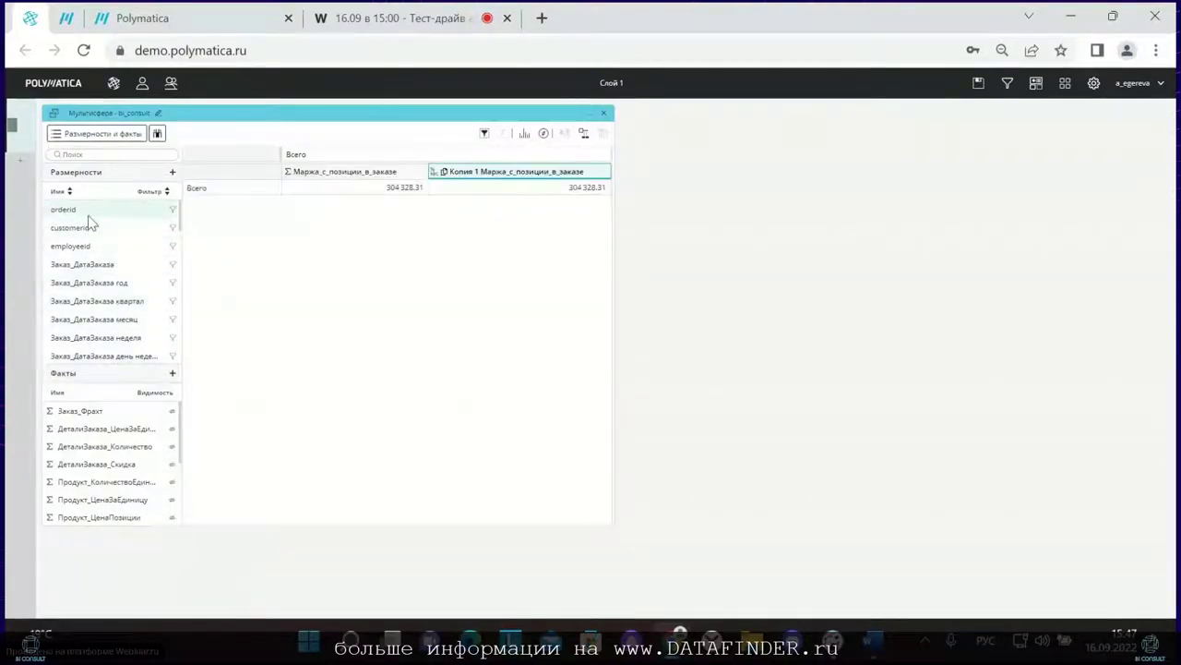
Step: Lay out orderid rows against Продукт_Наименование columns, showing only ДеталиЗаказа_Количество
left_click_drag(90, 211, 196, 176)
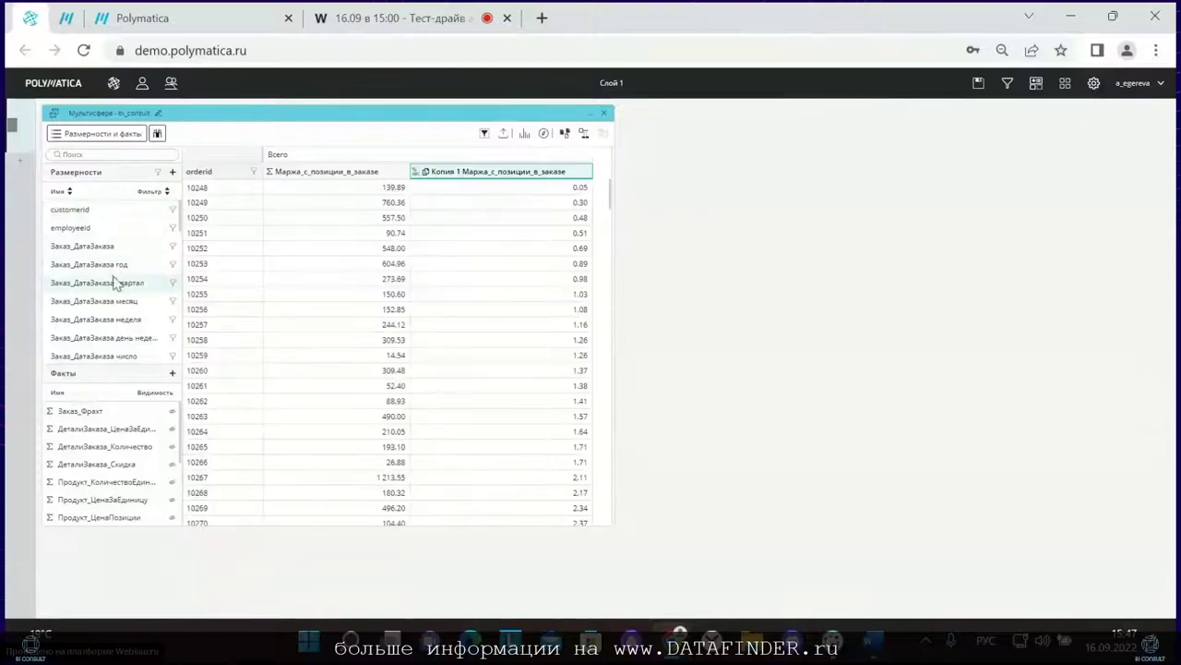
scroll(114, 293, "down", 1)
scroll(115, 293, "down", 2)
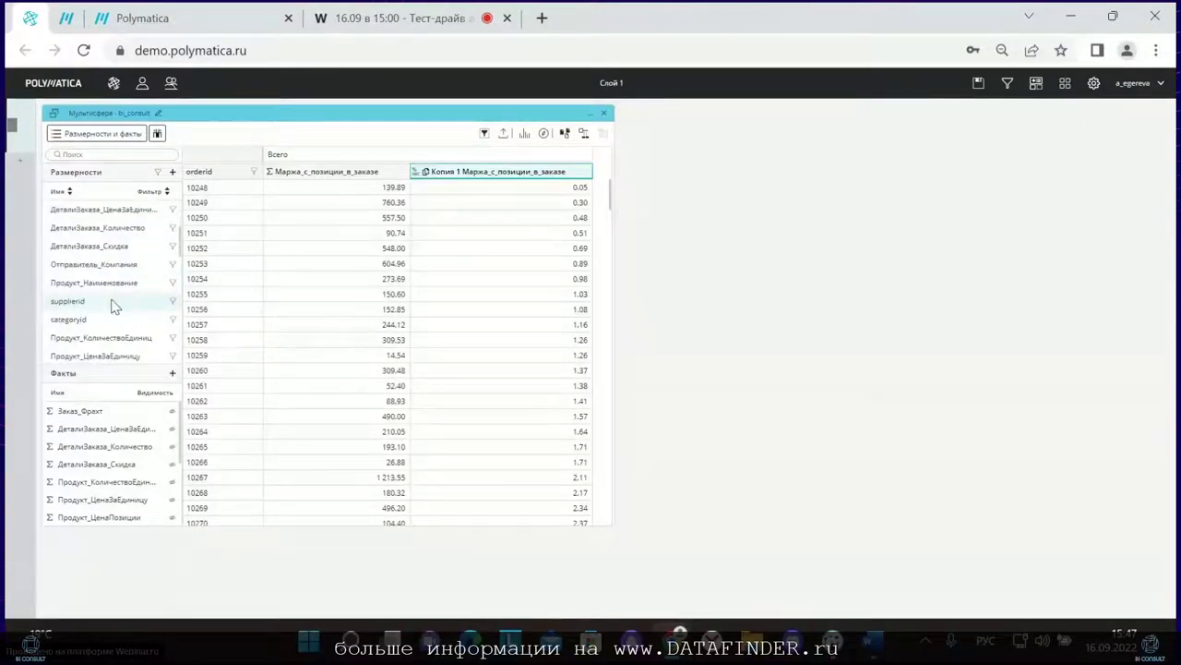
left_click_drag(114, 284, 217, 169)
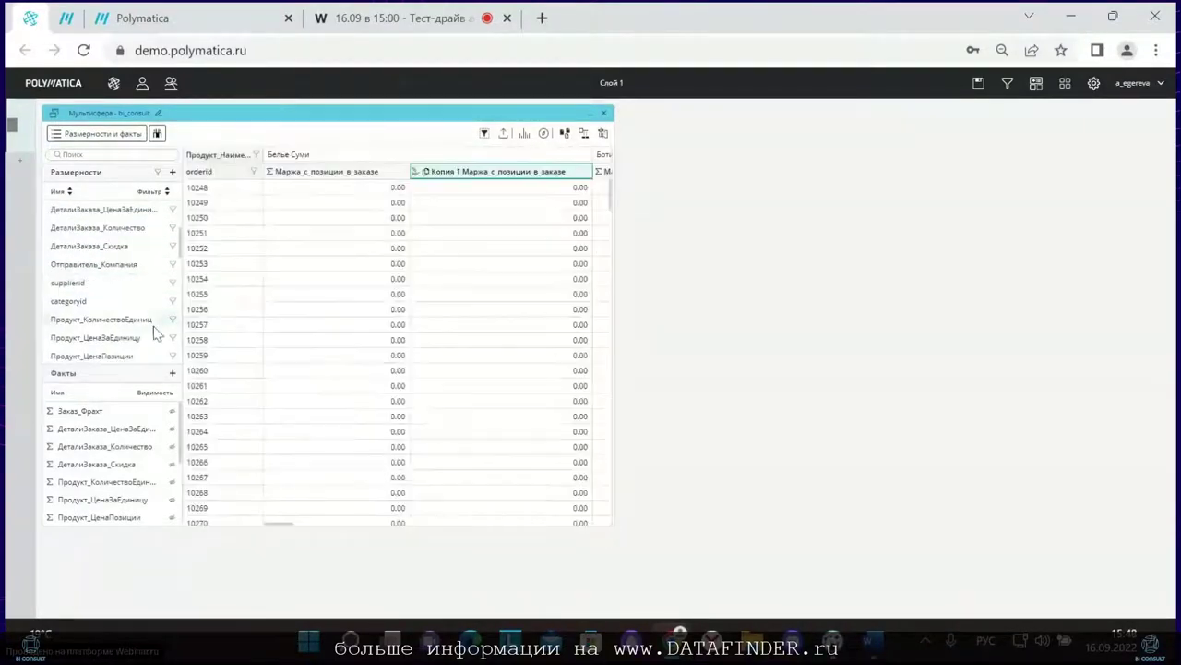
left_click(171, 446)
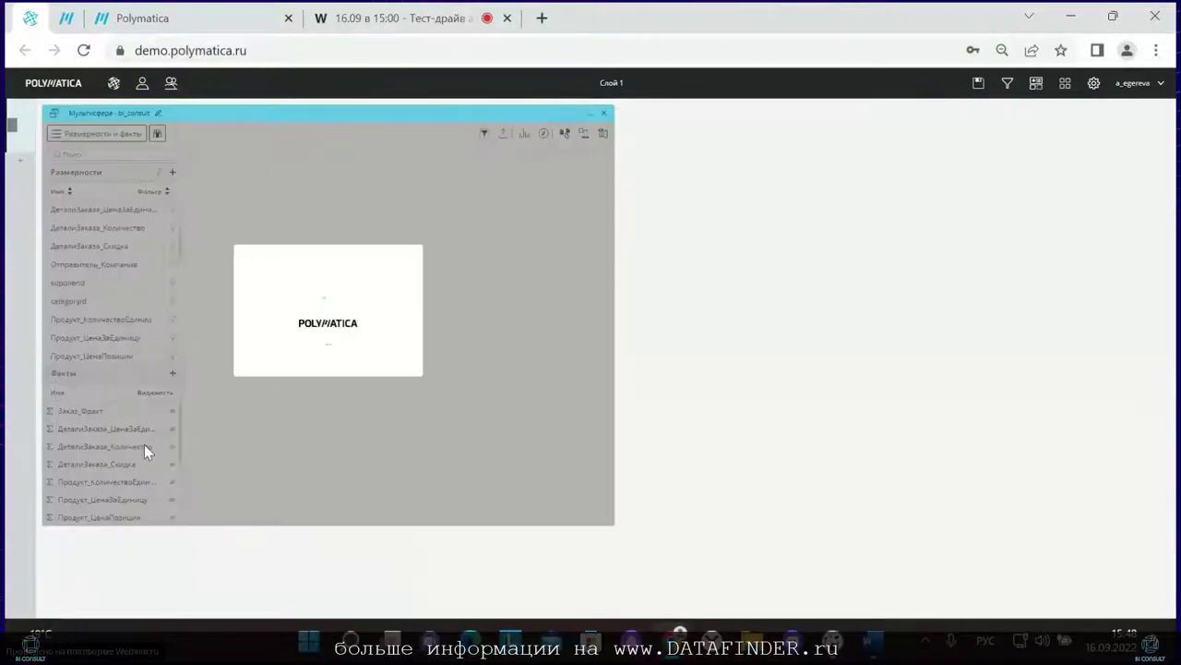
scroll(138, 461, "down", 1)
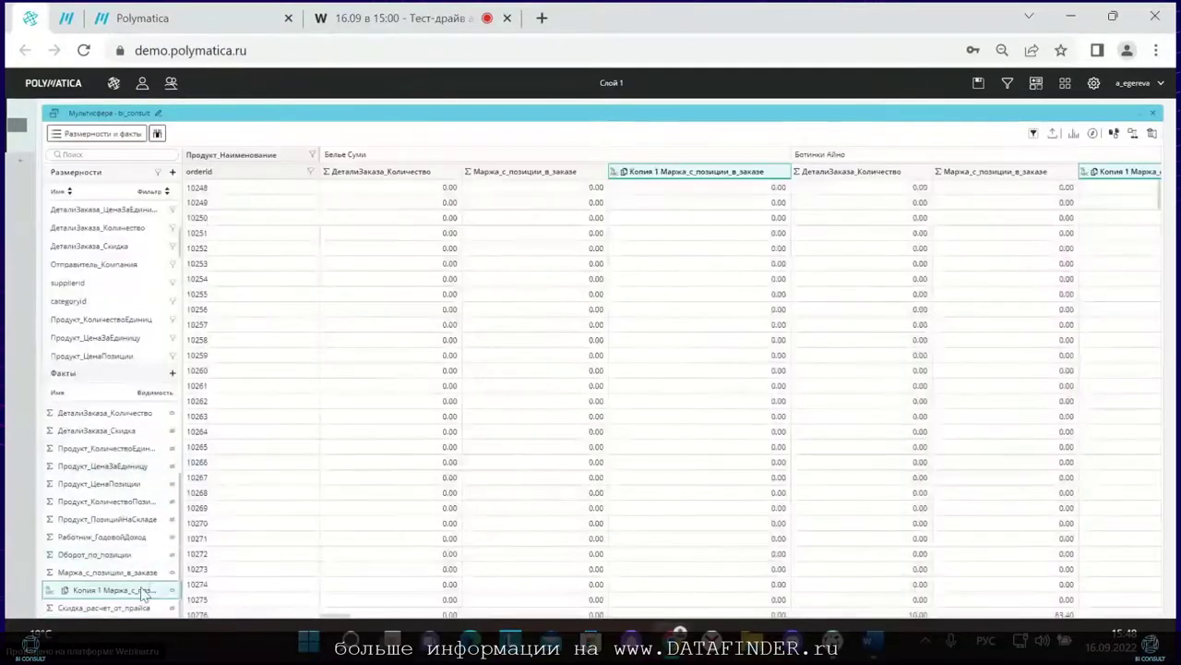
left_click(174, 572)
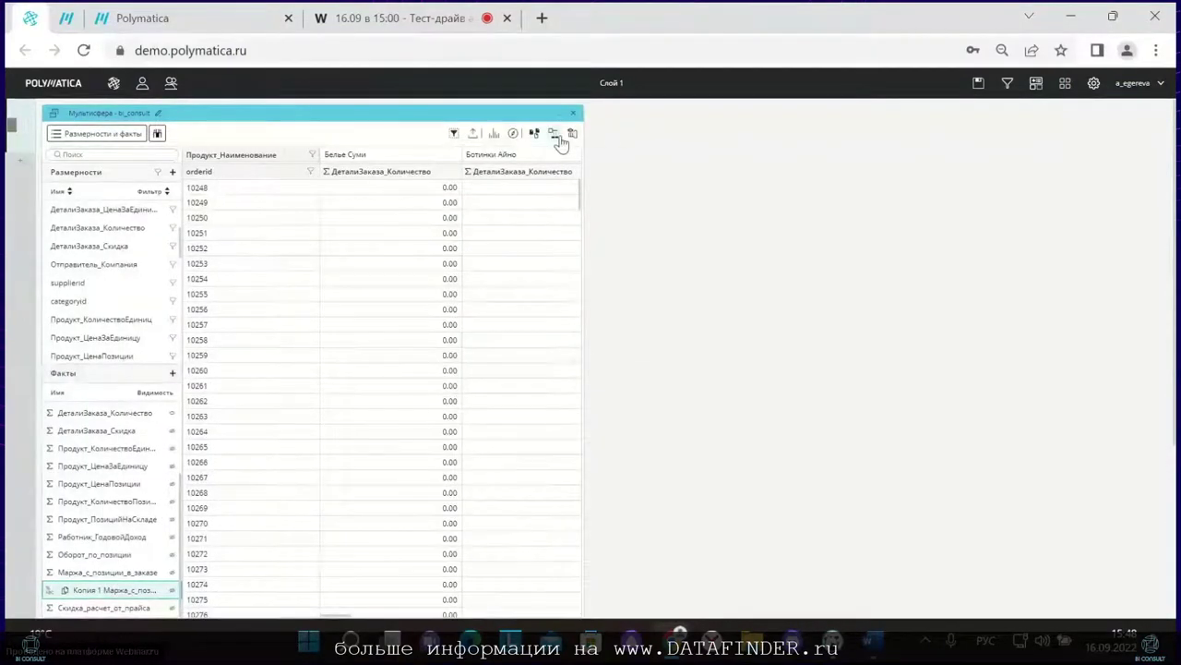
Step: Calculate two-object association rules and expand Ботинки Баскет → Ботинки для бега ААА
left_click(556, 134)
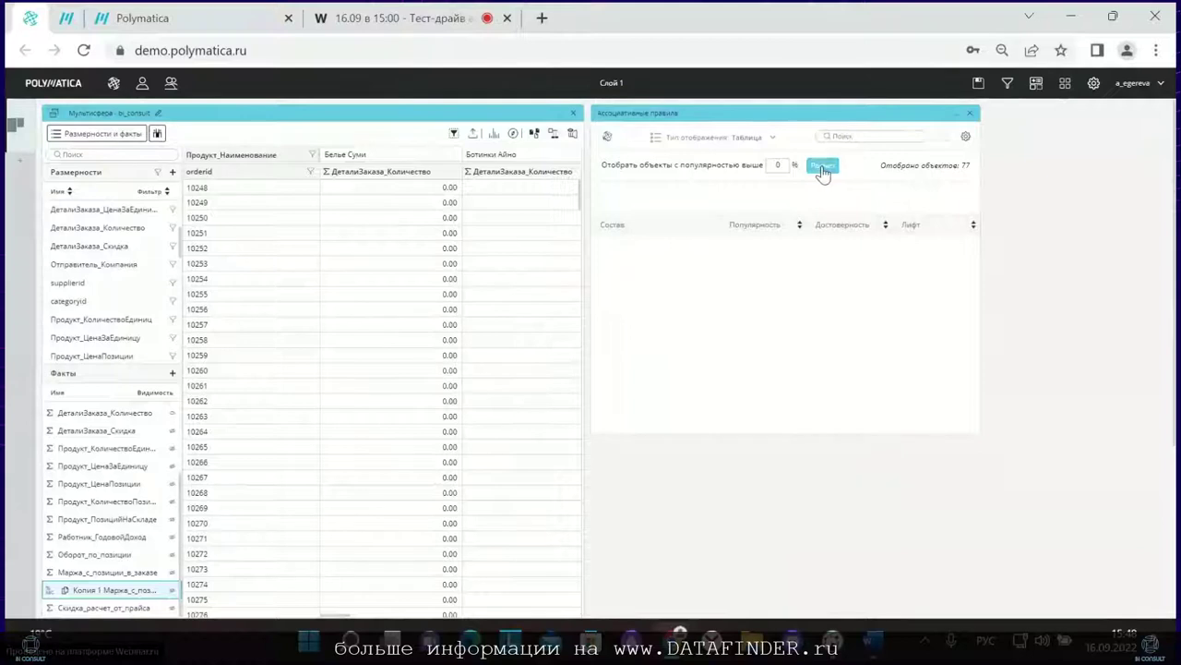
left_click(820, 164)
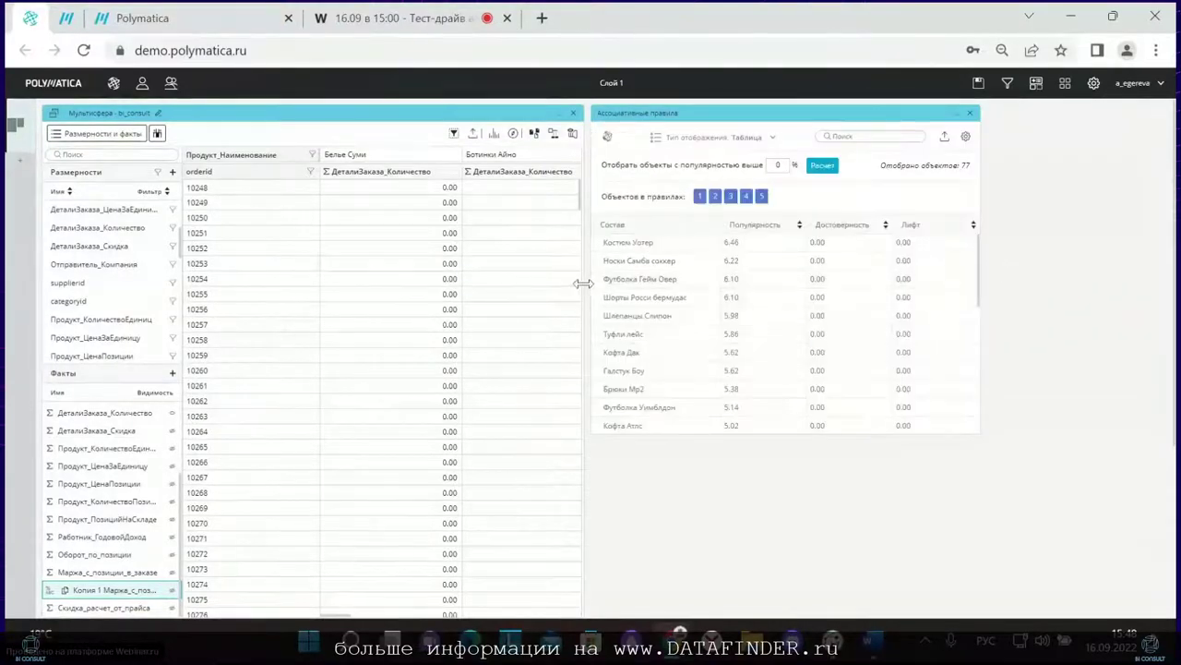
left_click_drag(579, 281, 850, 277)
scroll(1060, 290, "down", 4)
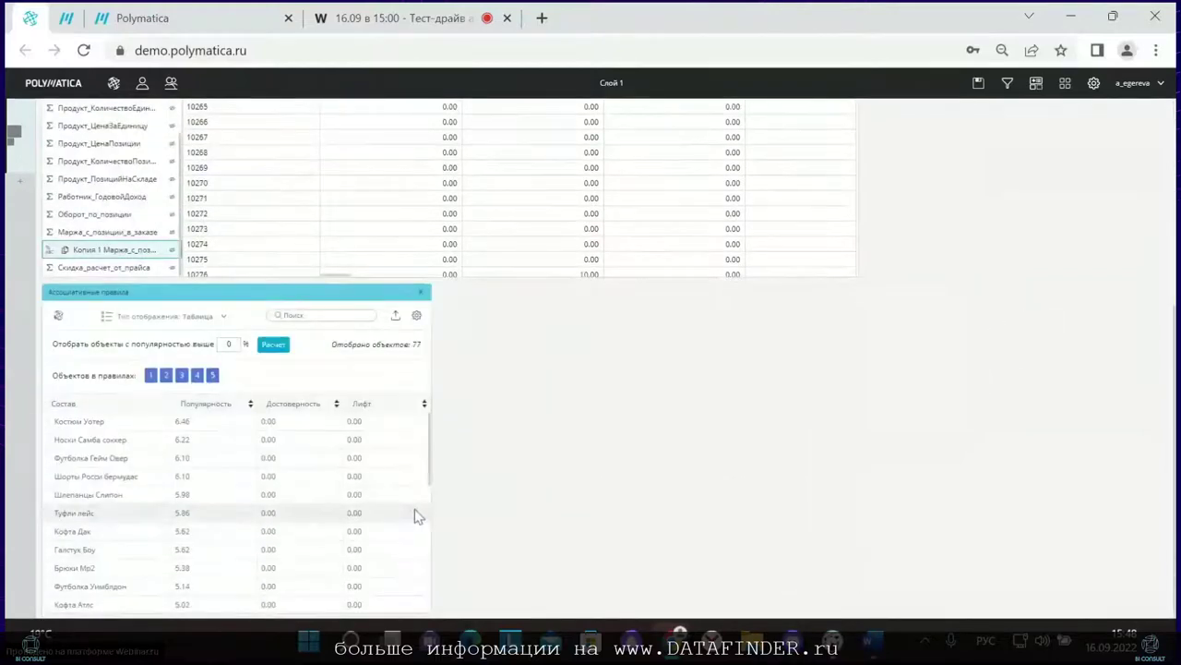
left_click(165, 376)
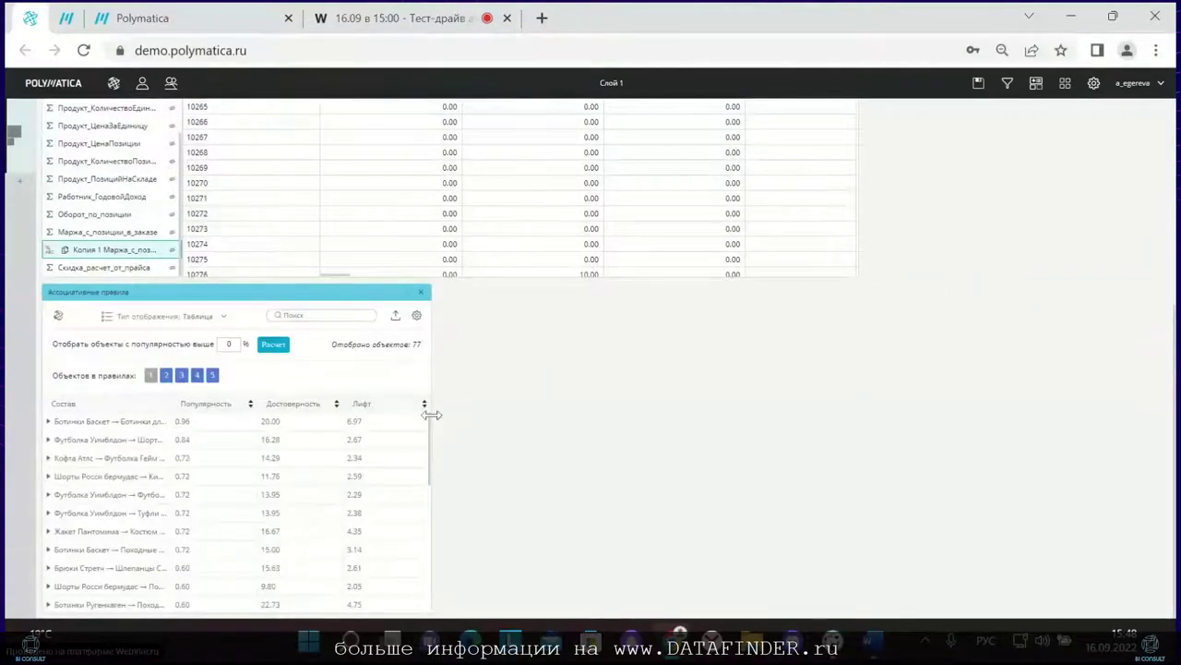
left_click_drag(430, 413, 766, 401)
left_click(48, 421)
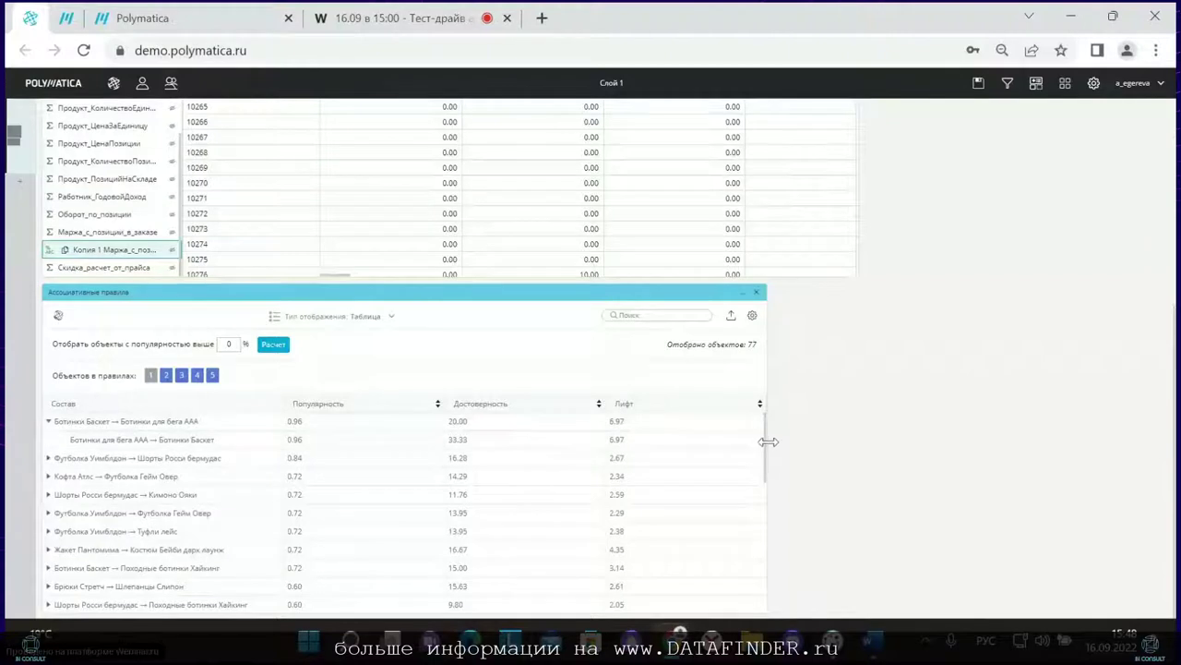
left_click_drag(765, 442, 982, 440)
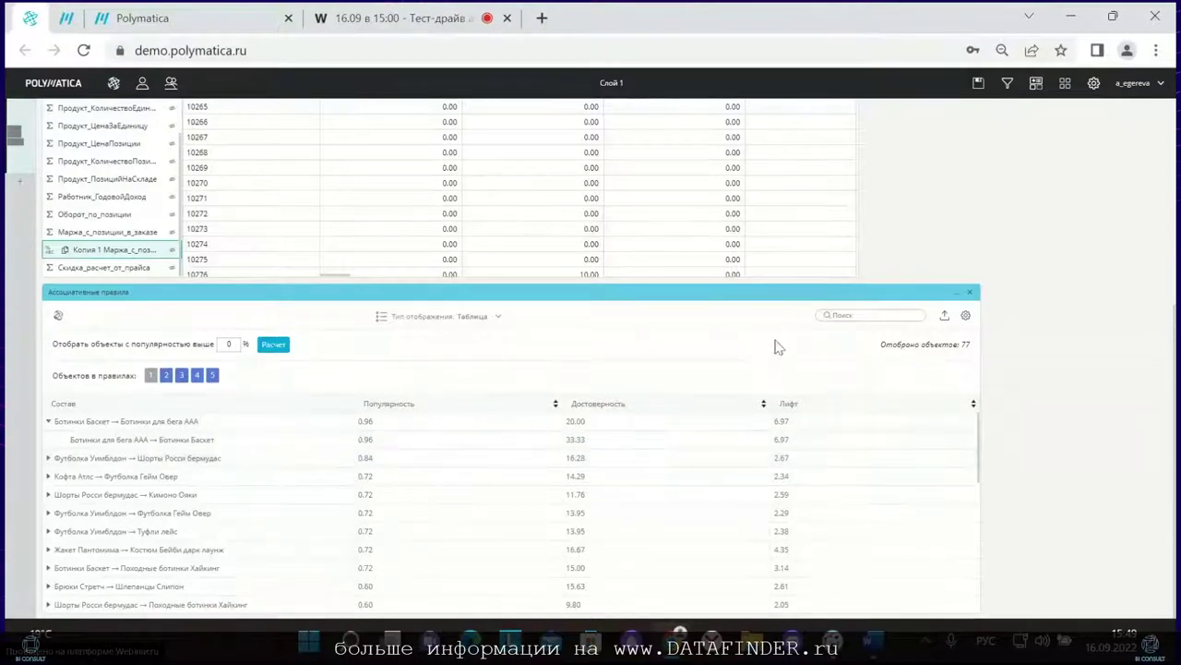
Step: Filter rules to 'хол', sort by Достоверность, expand the top rule, then return to the dashboard
left_click(849, 315)
type("холтер")
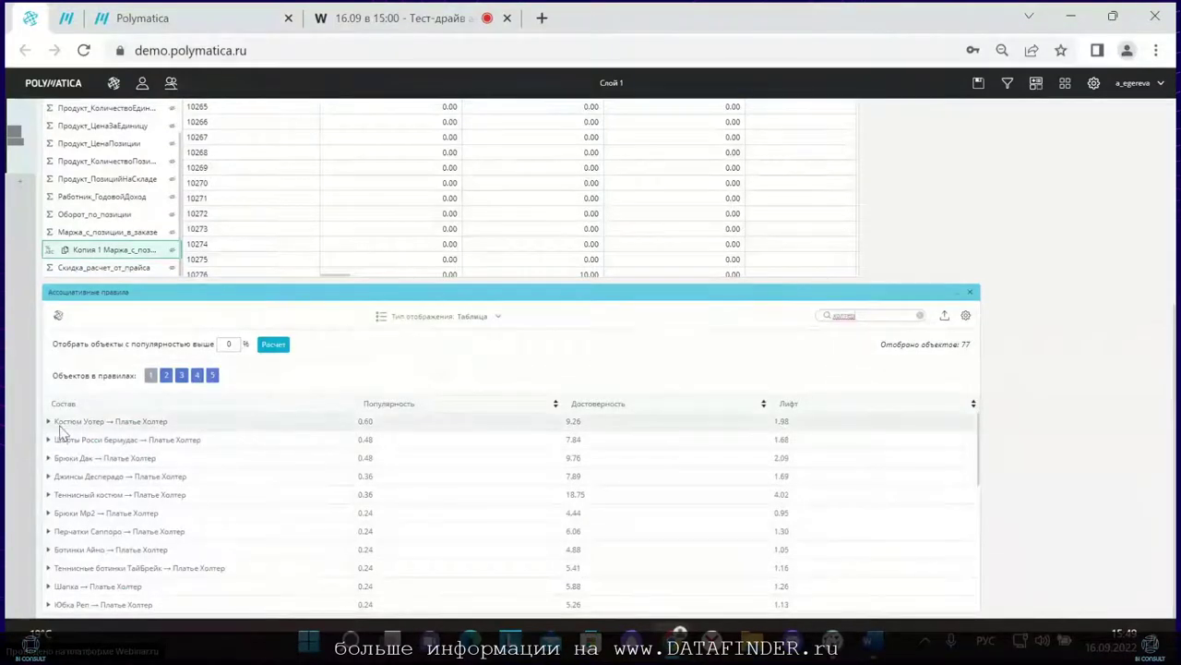
left_click(48, 421)
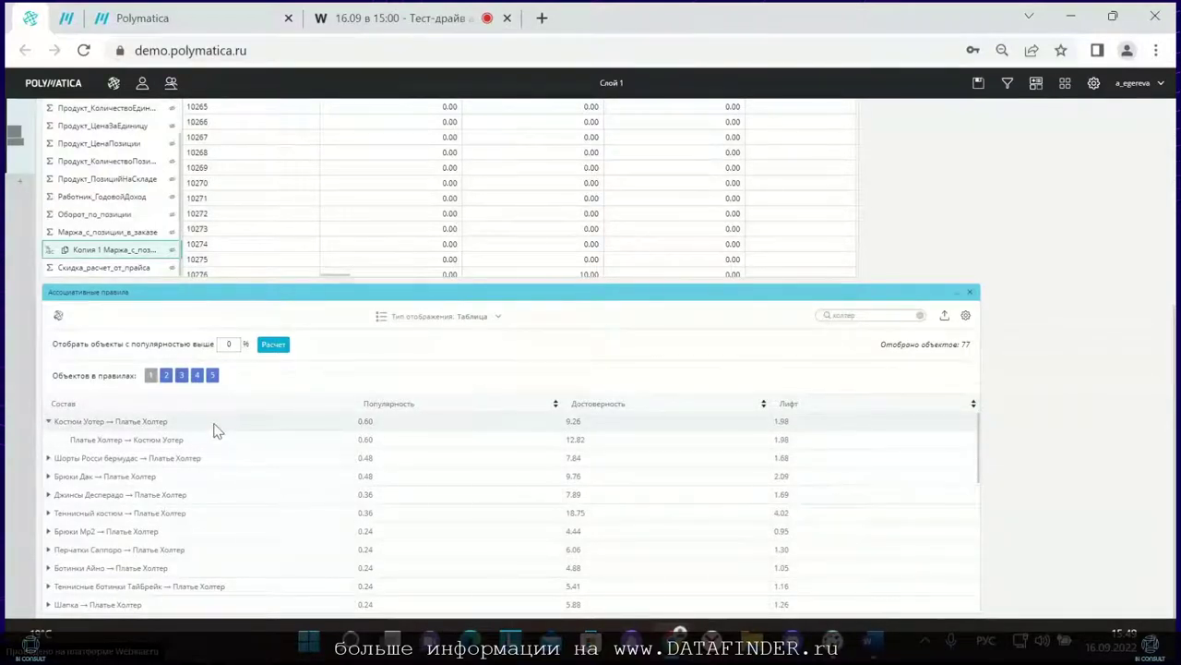
left_click(763, 405)
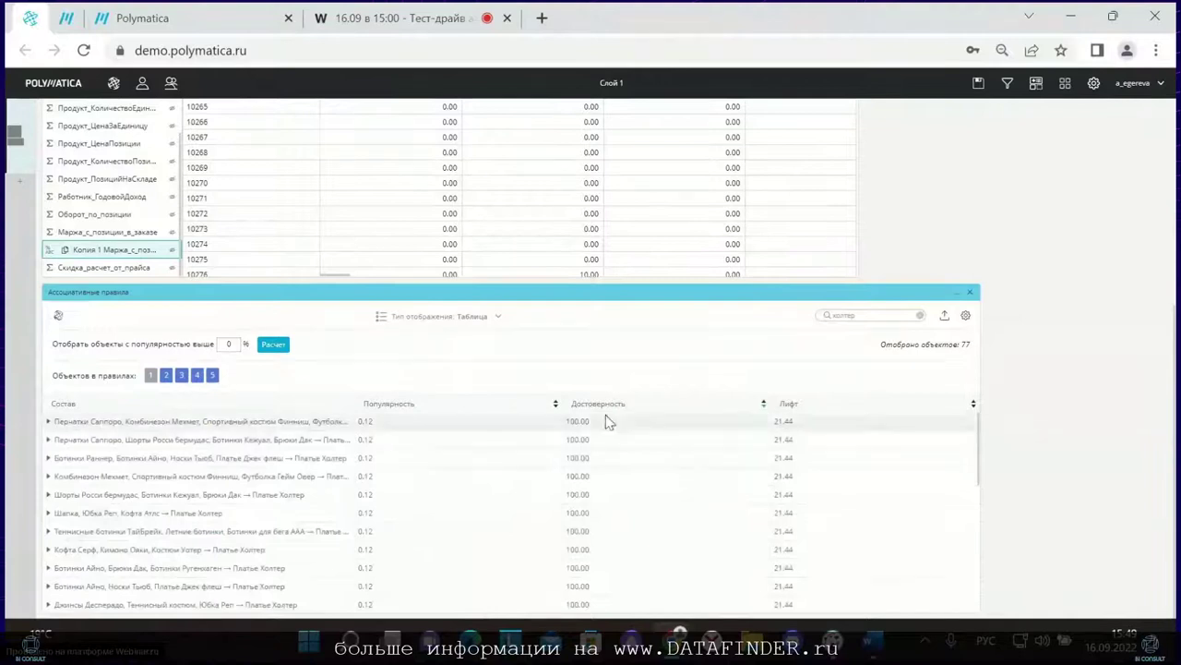
left_click(49, 421)
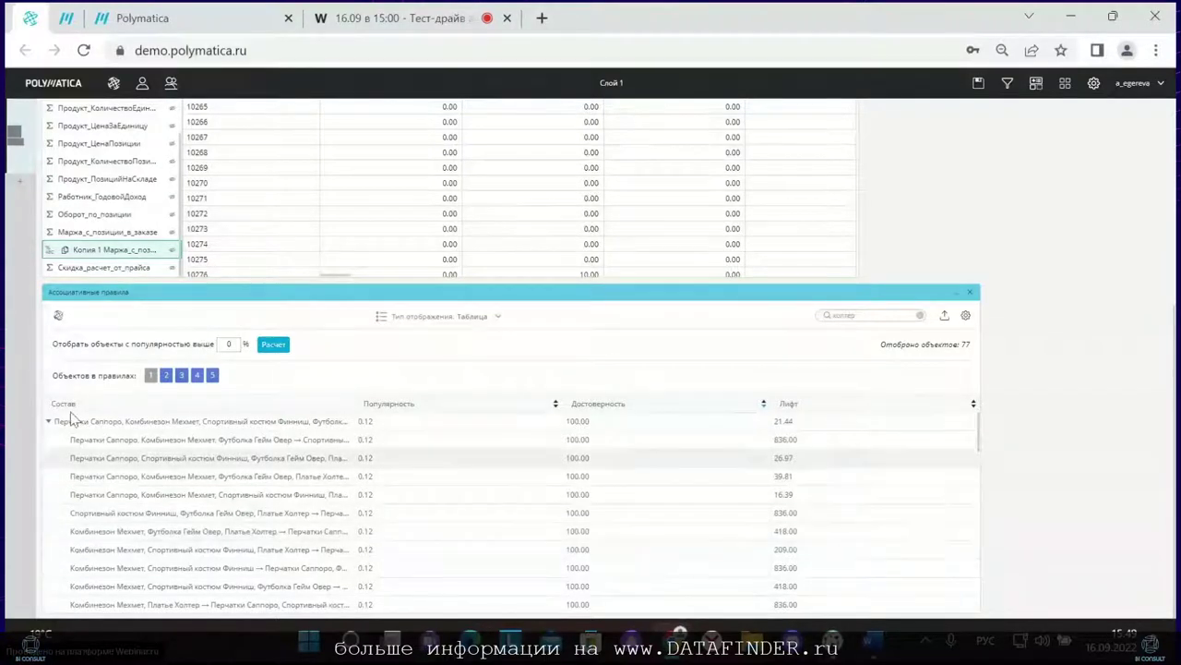
left_click(65, 16)
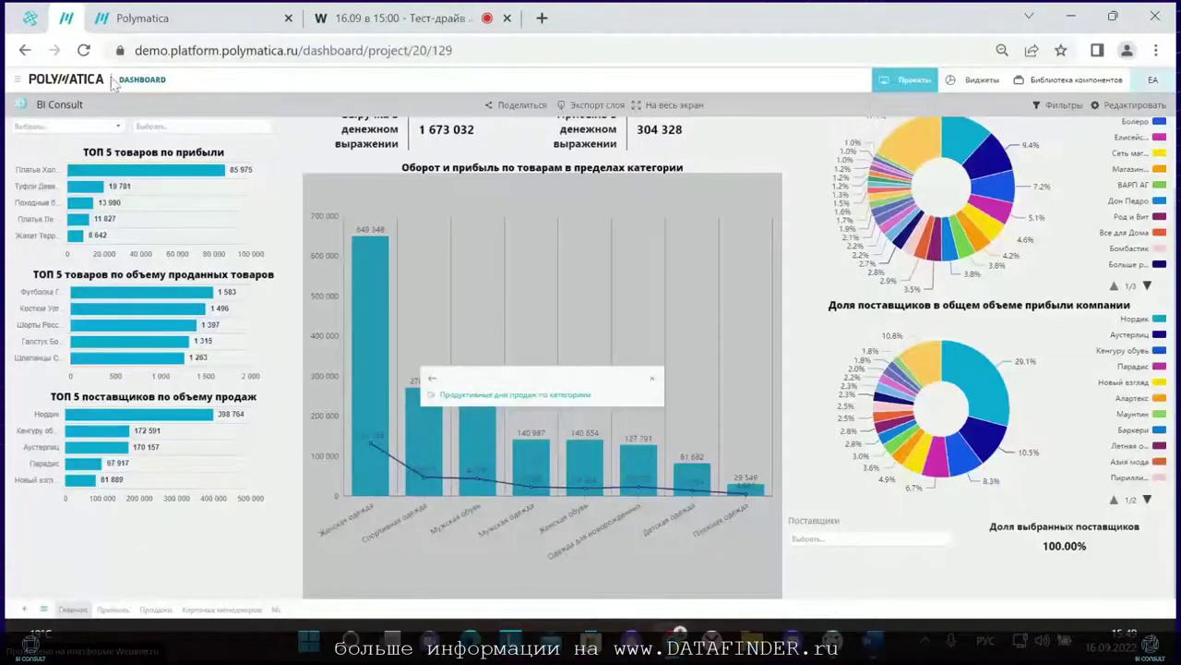
Step: Filter the Продажи page to the Стокгольм office and pick Карточка менеджера from a manager's bar
left_click(147, 613)
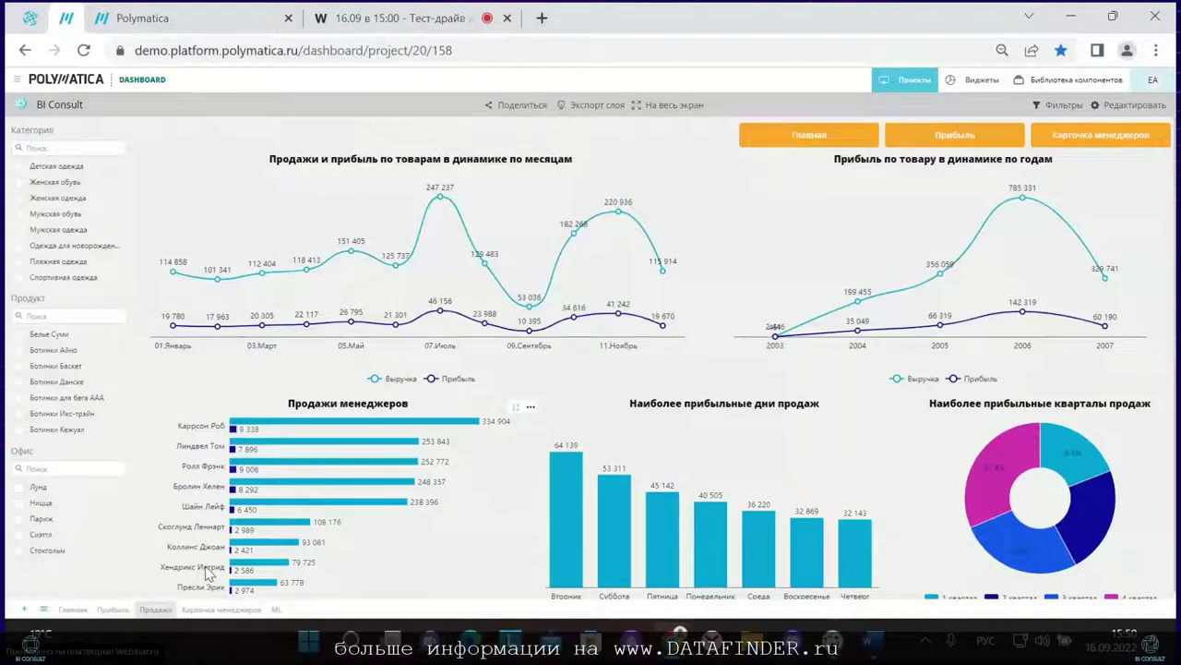
mouse_move(253, 492)
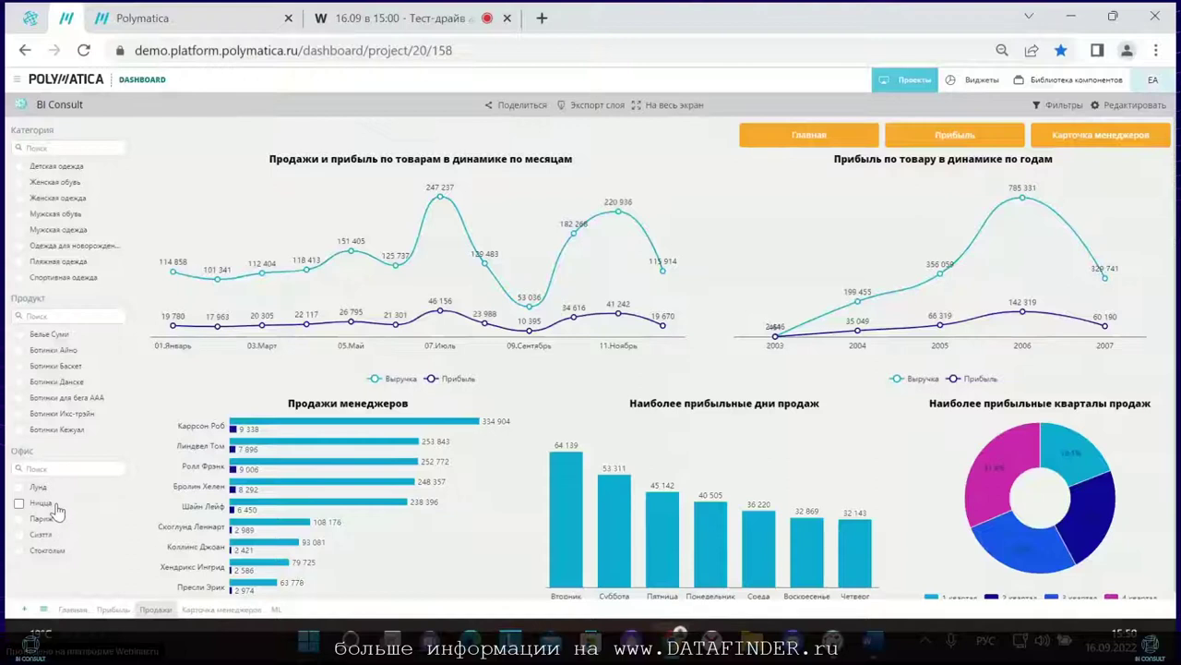
left_click(50, 559)
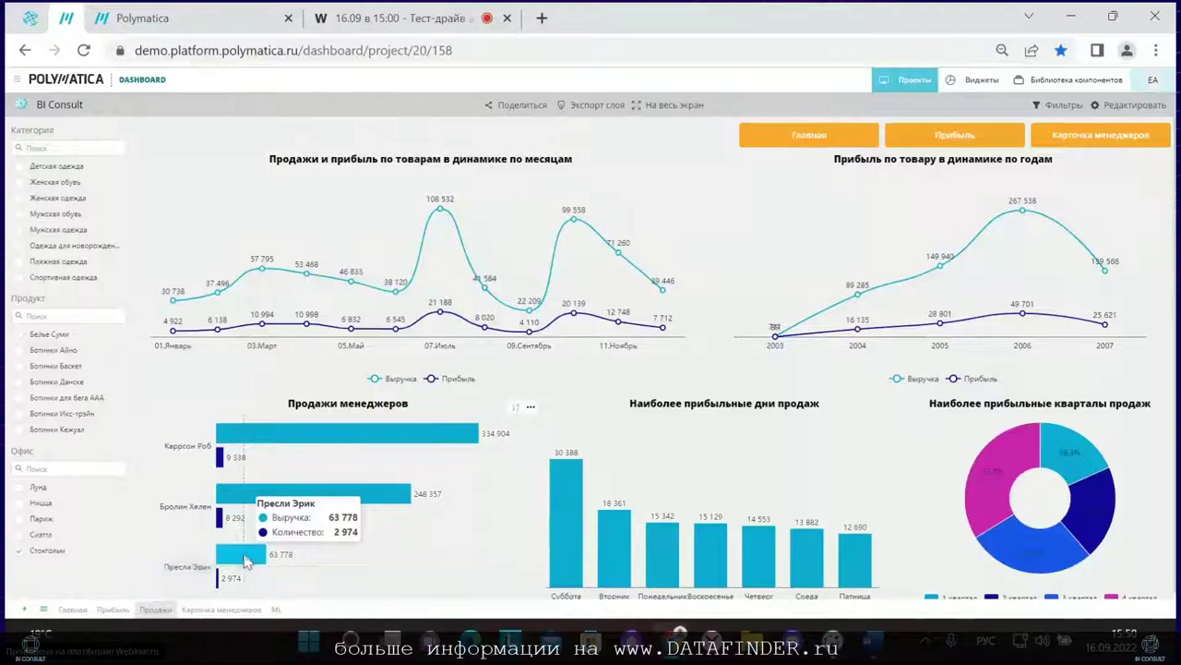
left_click(244, 559)
left_click(264, 540)
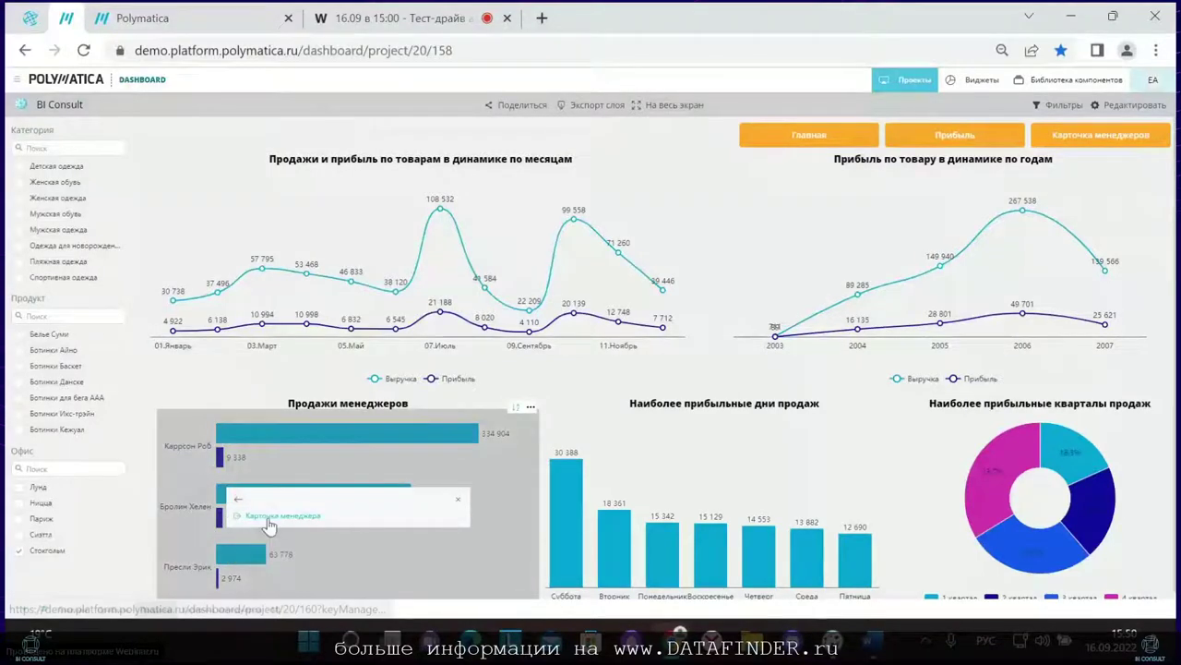
Step: Open the Стокгольм President's Карточка менеджеров page and switch it to edit mode with Редактировать
left_click(268, 519)
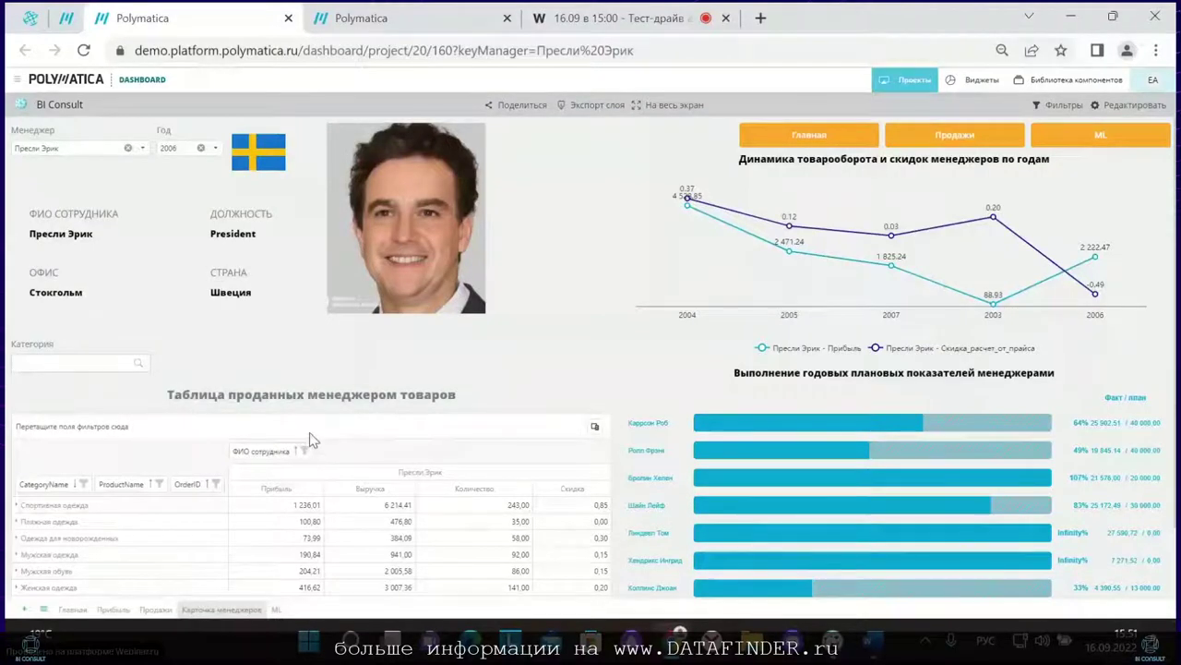
left_click(1109, 108)
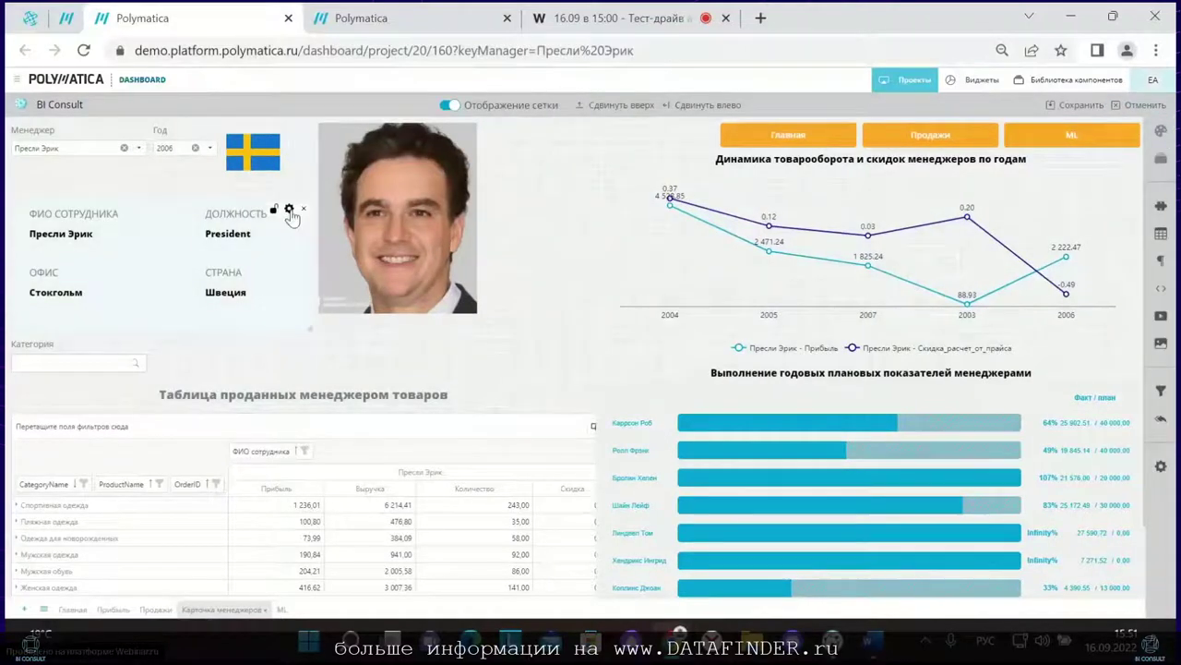
Step: Inspect the employee widget's HTML template, then cancel editing without changes and reload the card
left_click(289, 210)
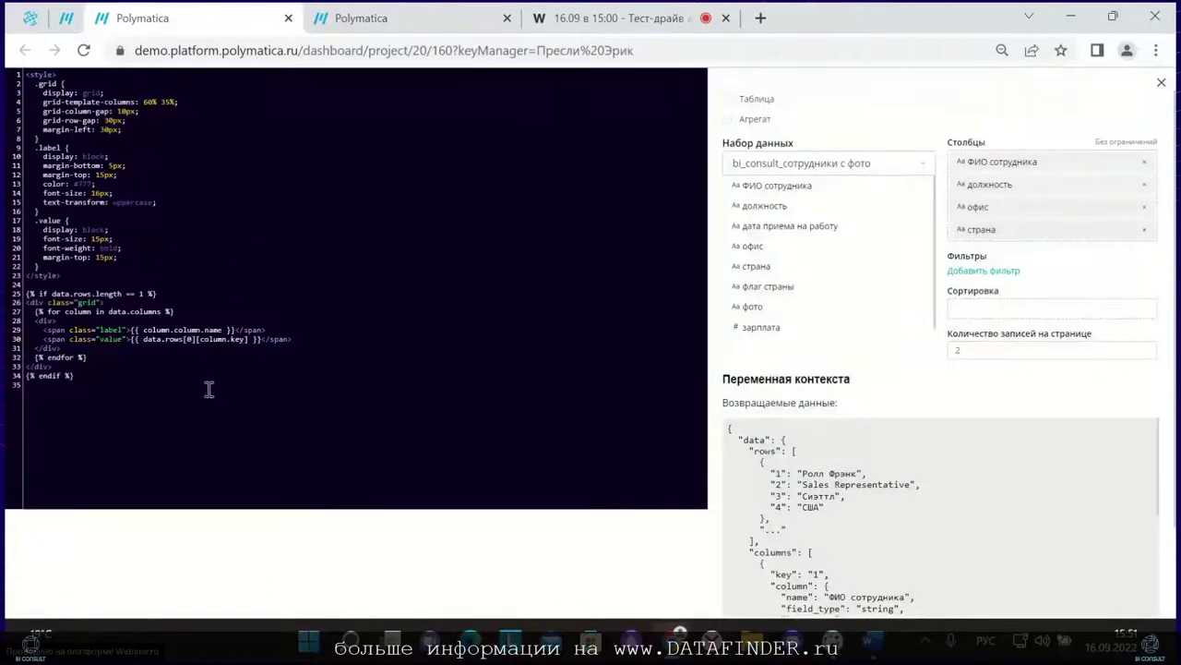
left_click_drag(158, 378, 126, 329)
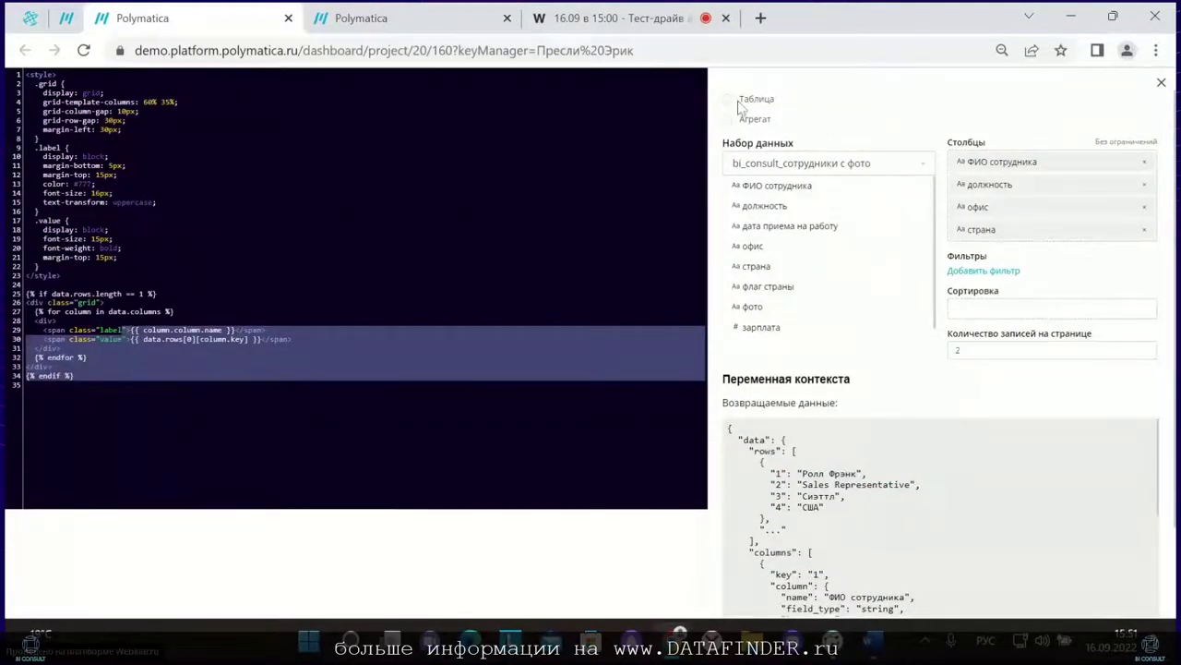
left_click(1160, 83)
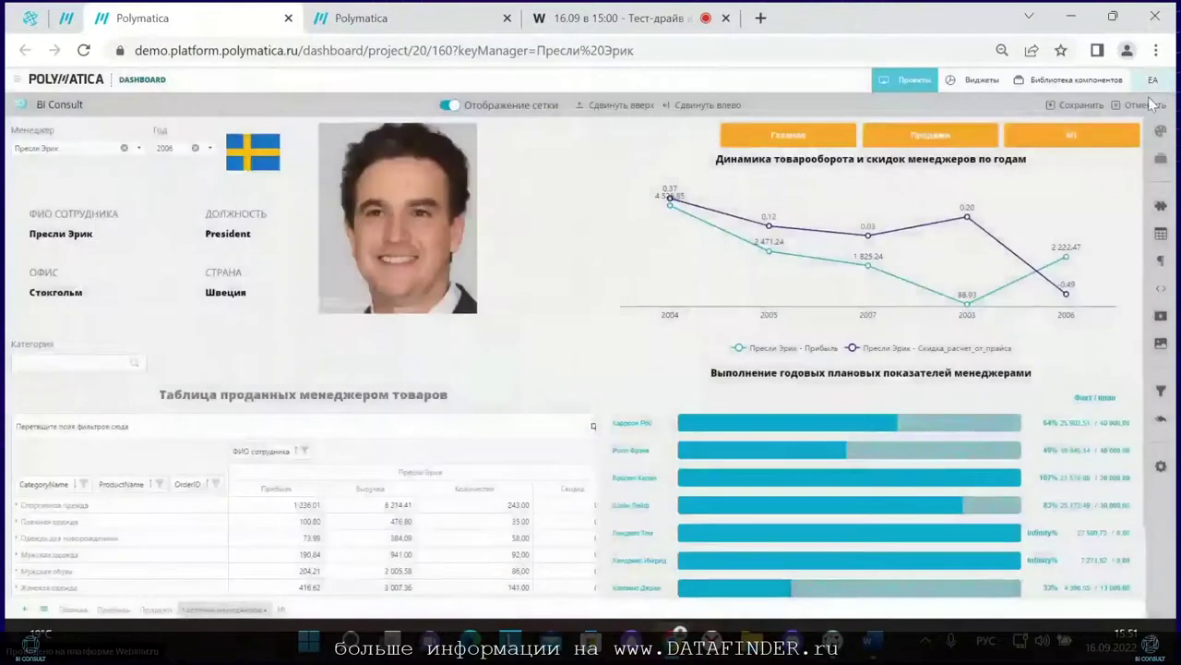
left_click(1151, 103)
left_click(83, 51)
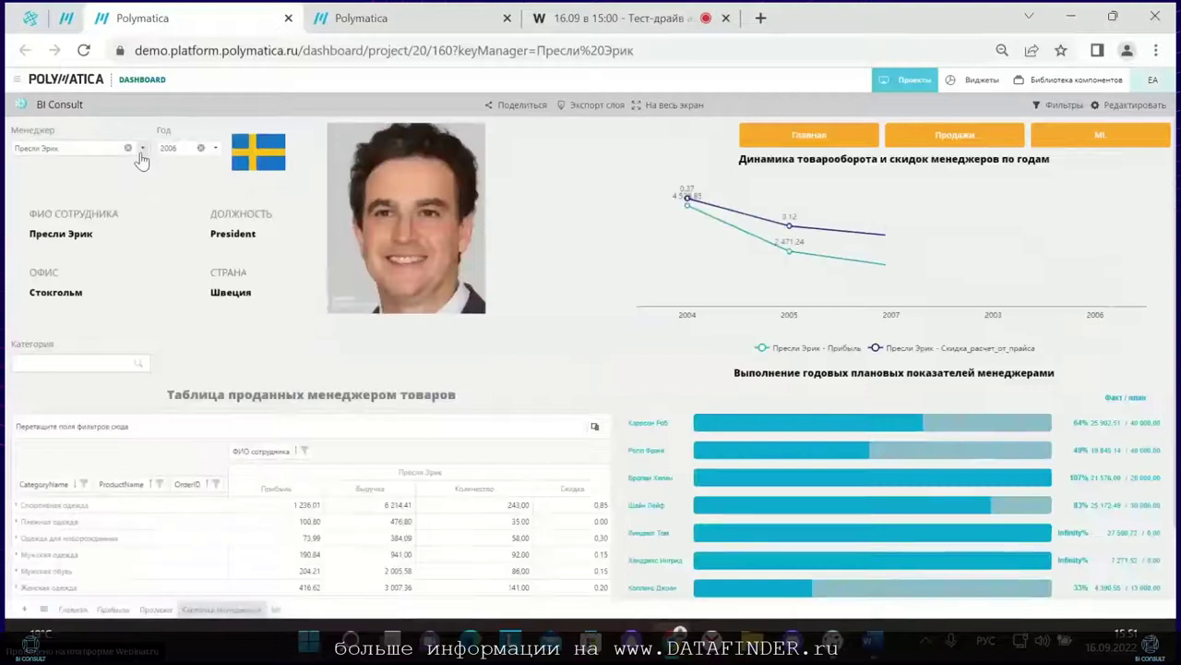
Step: Show the Paris, Seattle and Nice managers' cards, then return to the Стокгольм President
left_click(141, 151)
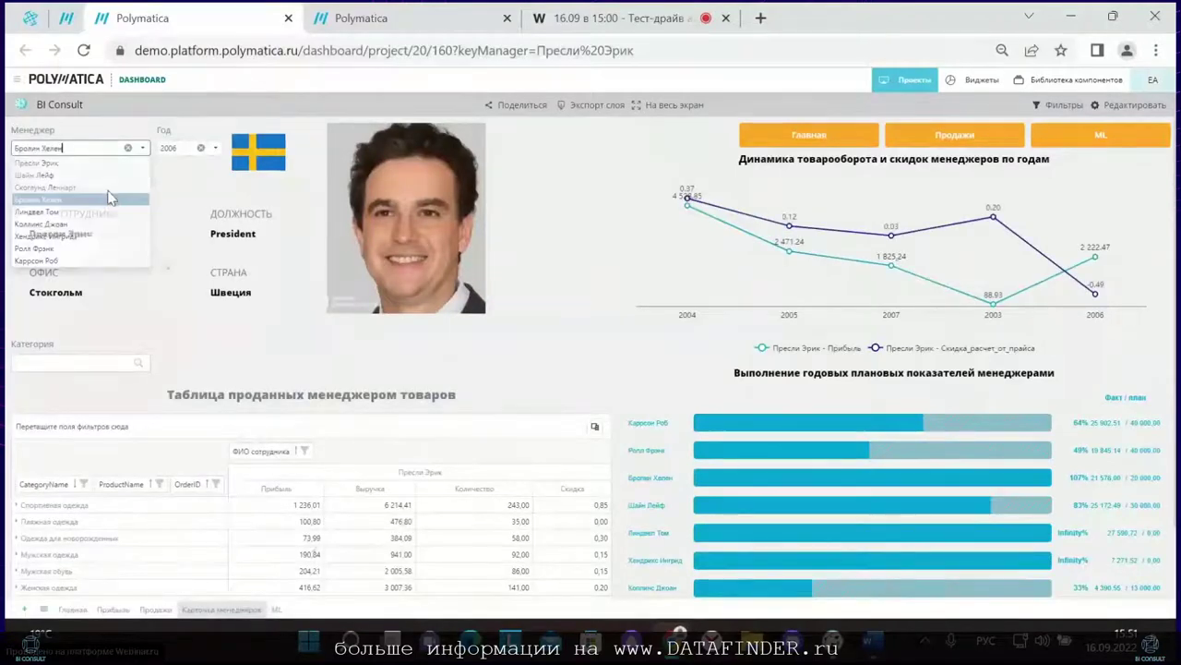
left_click(109, 199)
left_click(130, 148)
left_click(113, 224)
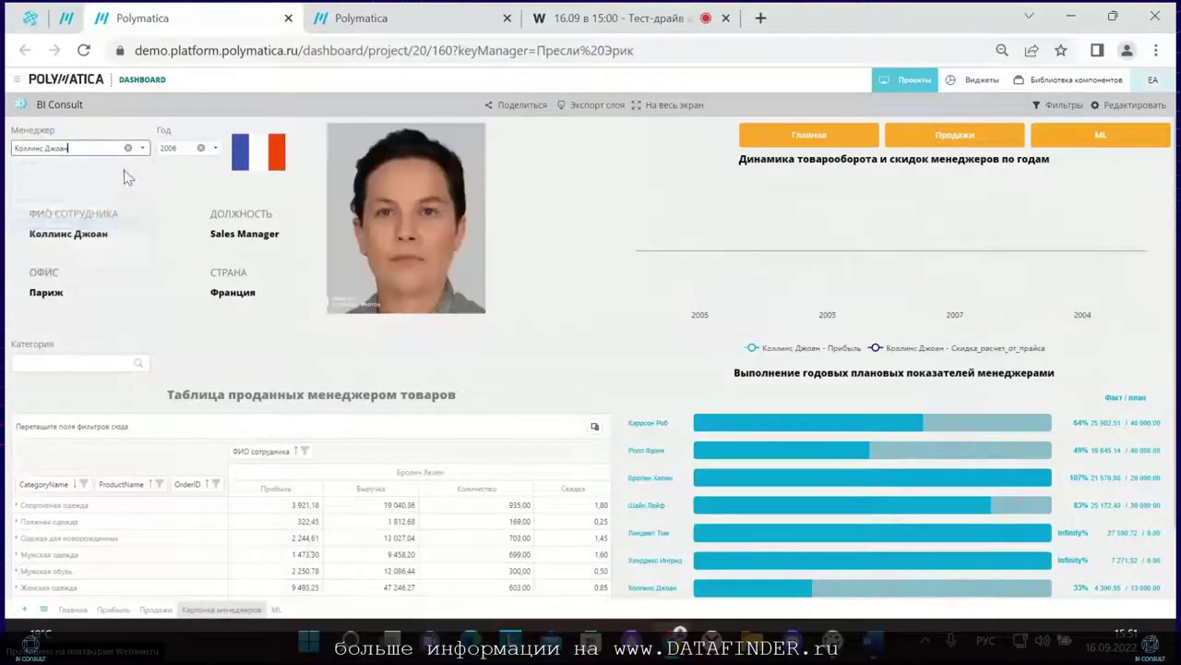
left_click(134, 150)
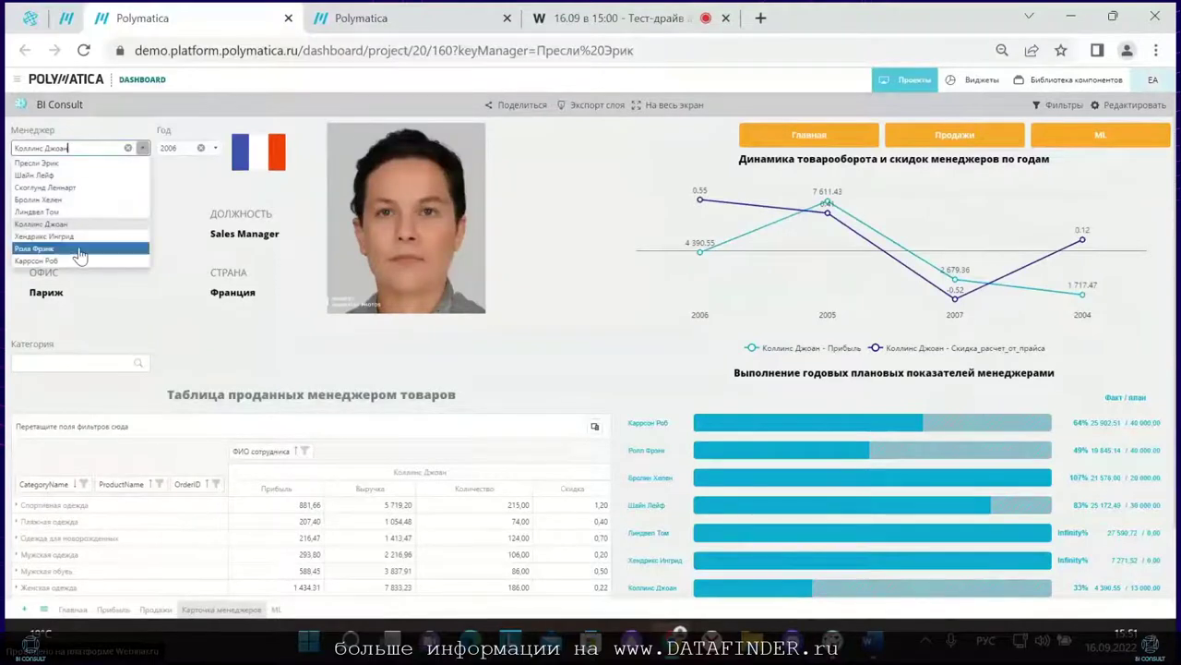
left_click(81, 249)
left_click(124, 149)
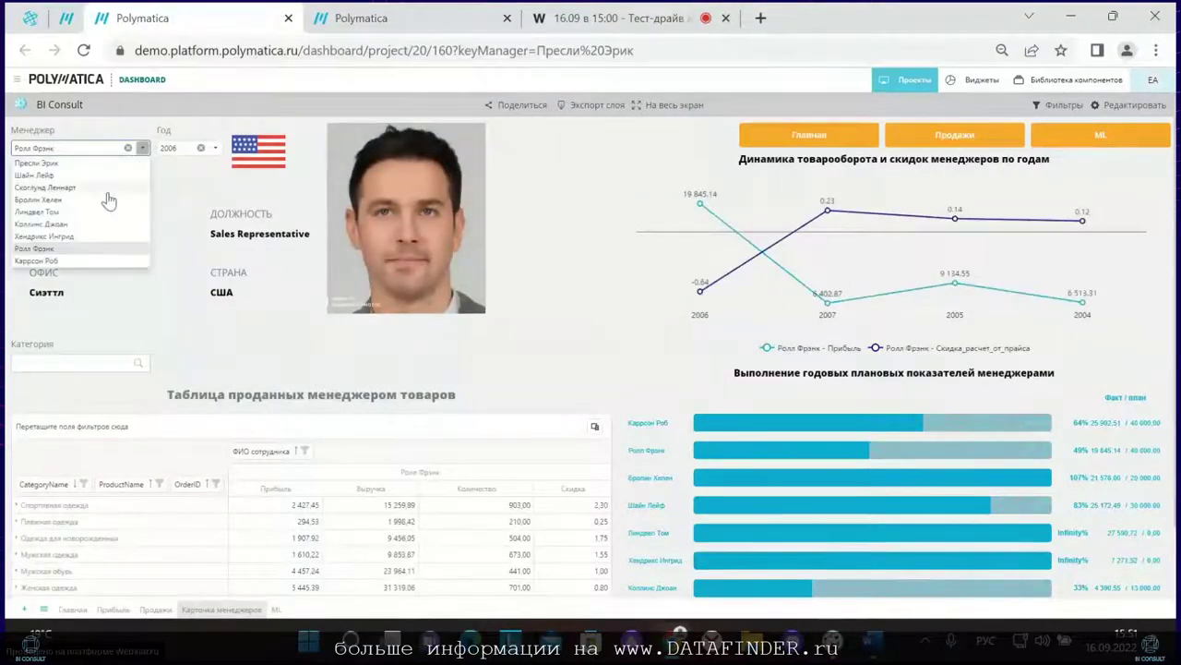
left_click(106, 188)
left_click(134, 148)
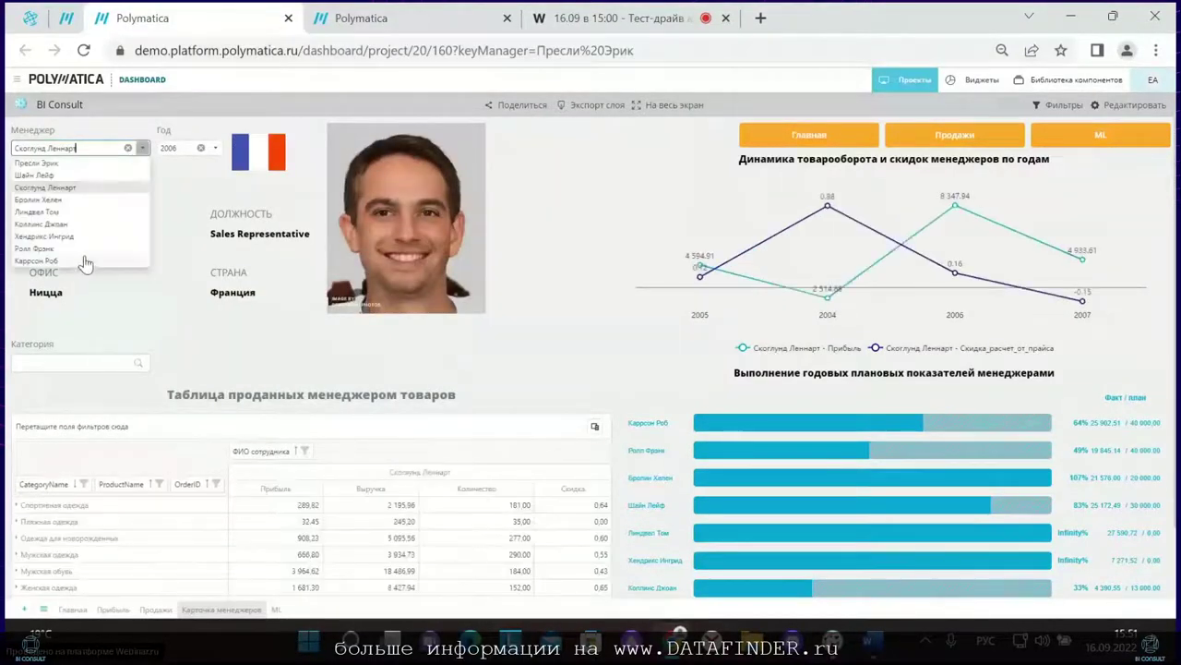
left_click(42, 162)
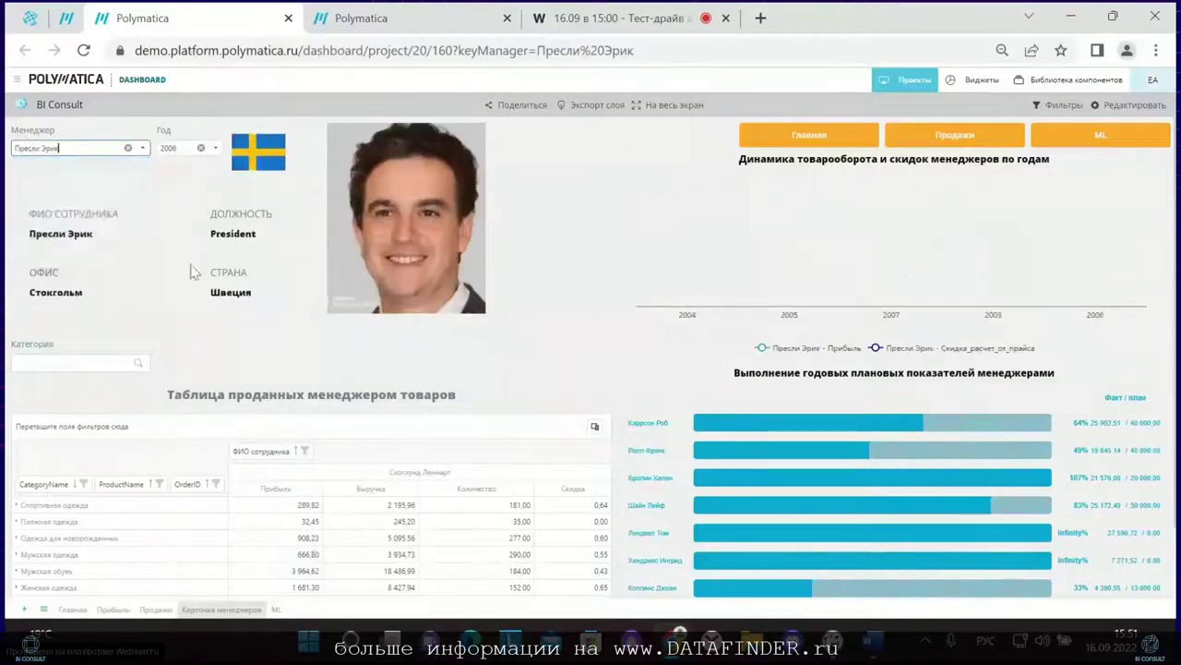
scroll(224, 295, "down", 1)
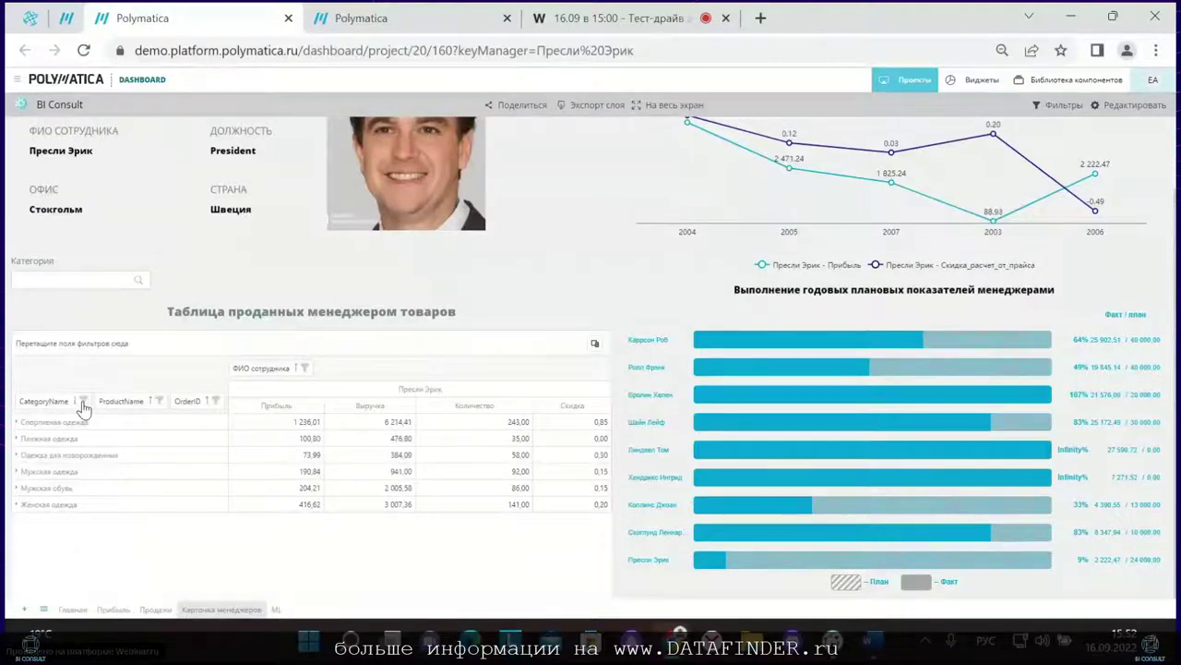
left_click(83, 403)
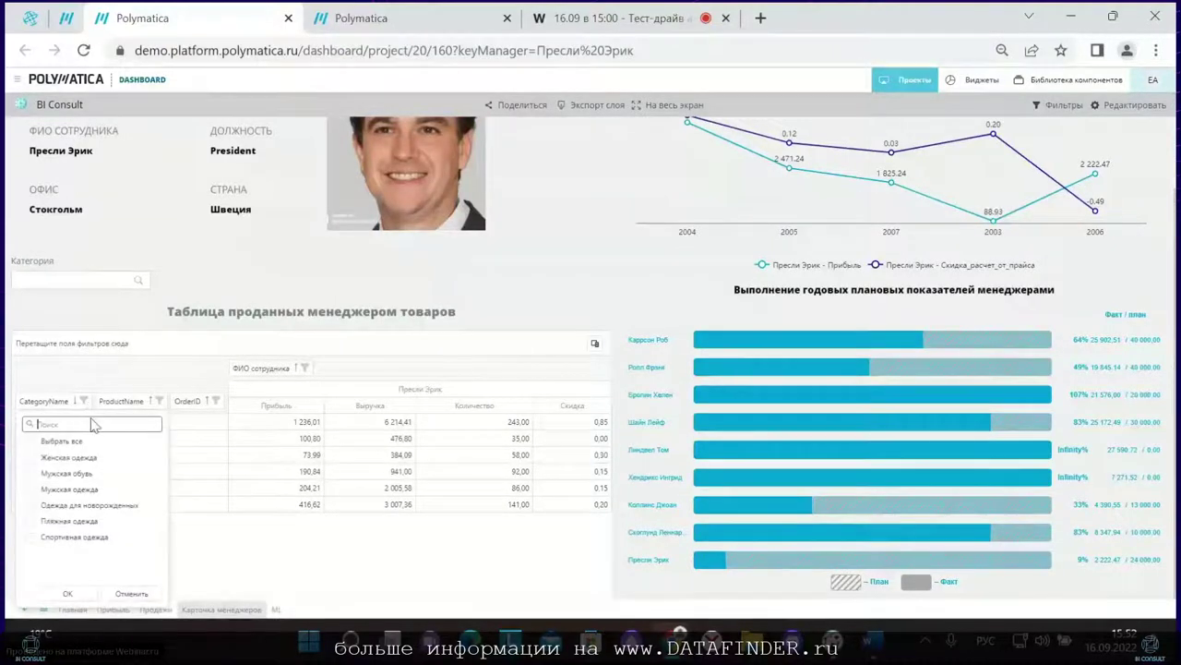
left_click_drag(83, 406, 26, 417)
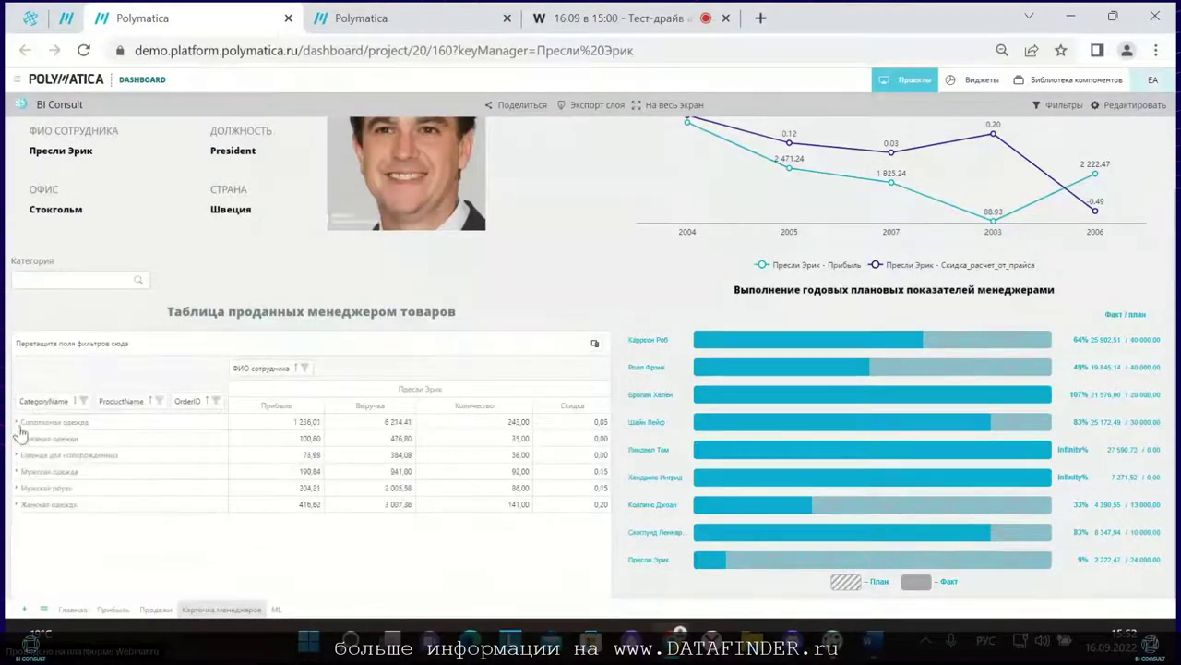
left_click(18, 424)
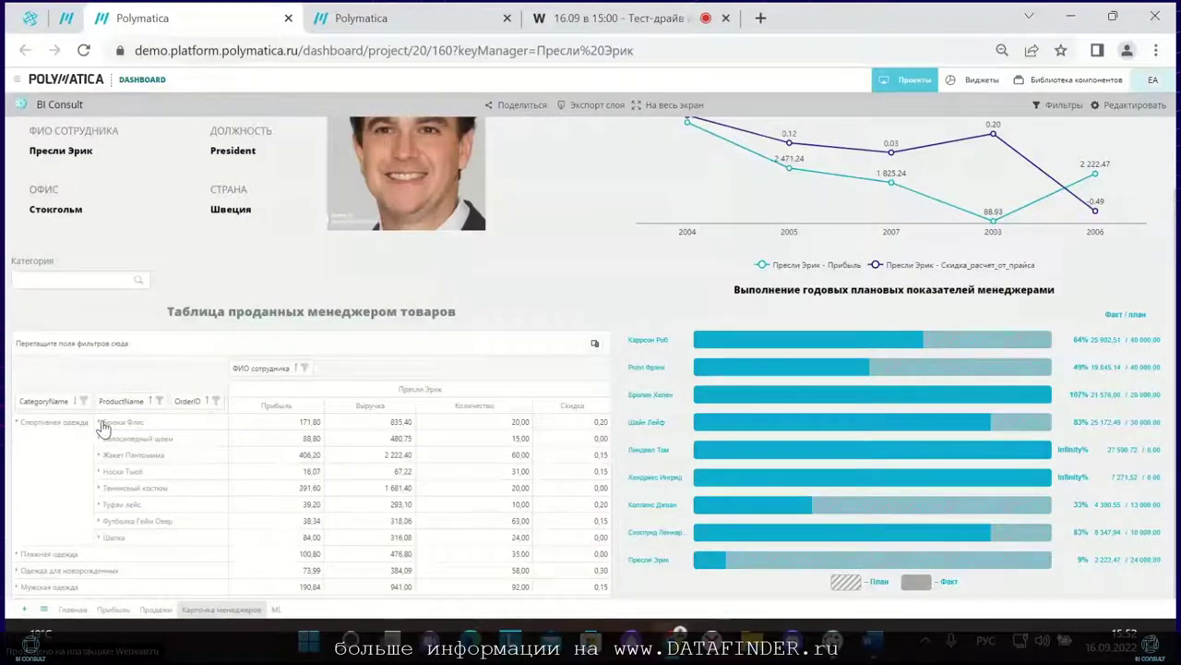
left_click(24, 425)
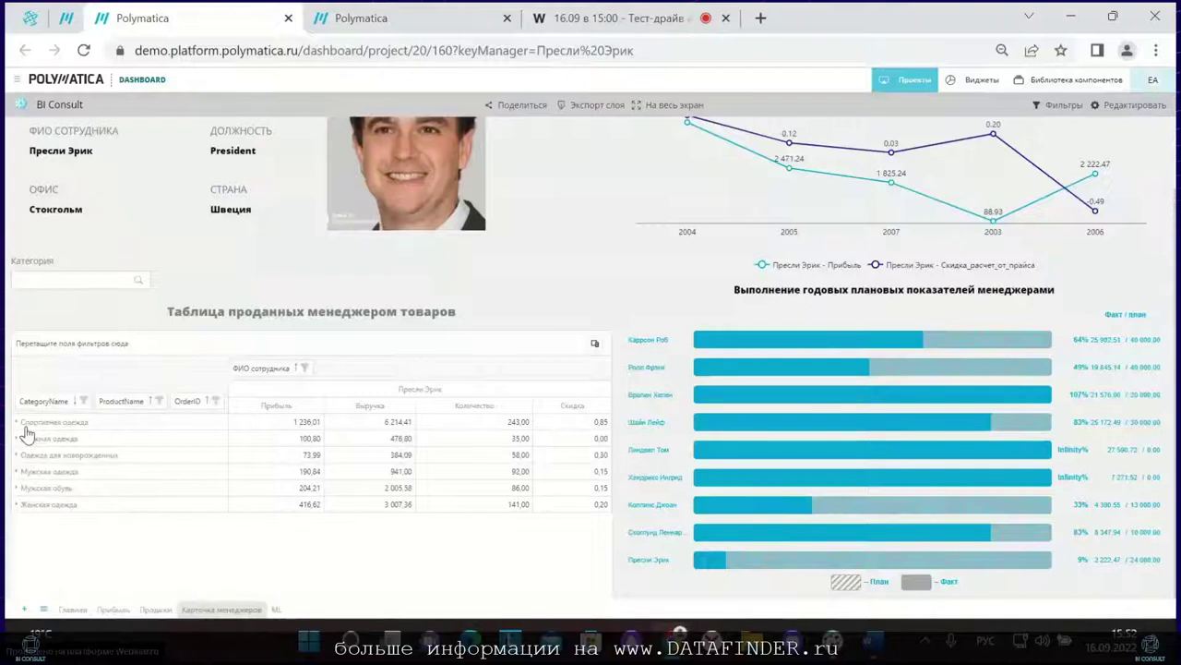
left_click(69, 277)
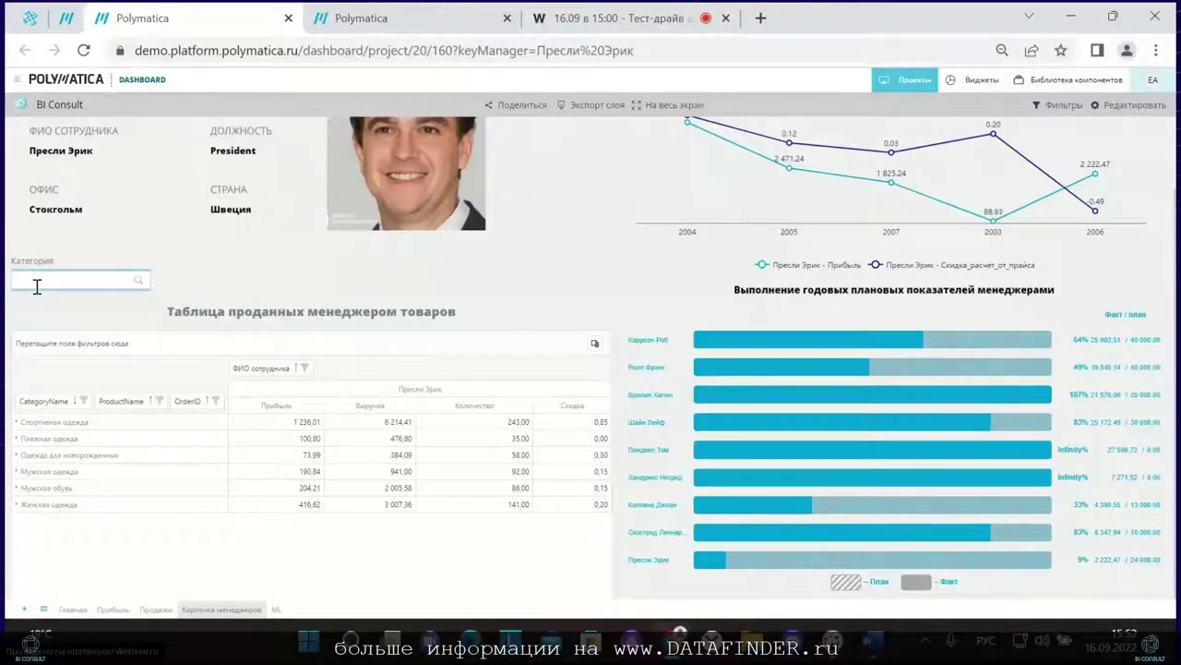
Step: Search 'муж' in the Категория filter, then open the ML sales-plan forecast page
type("му")
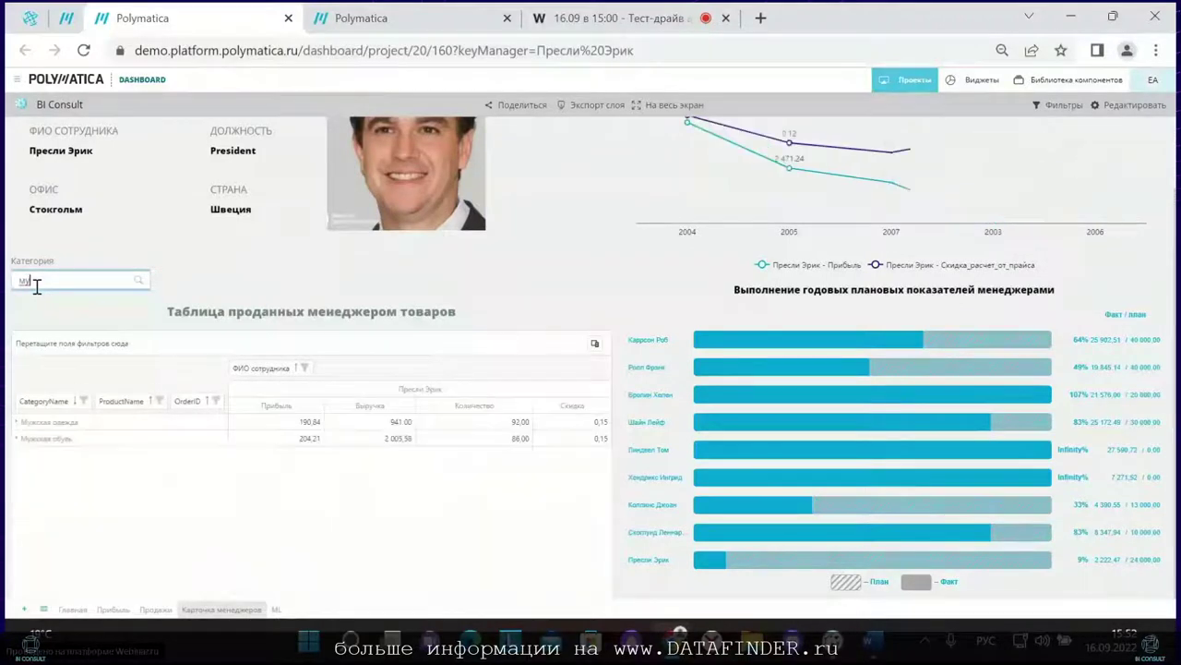
type("ж")
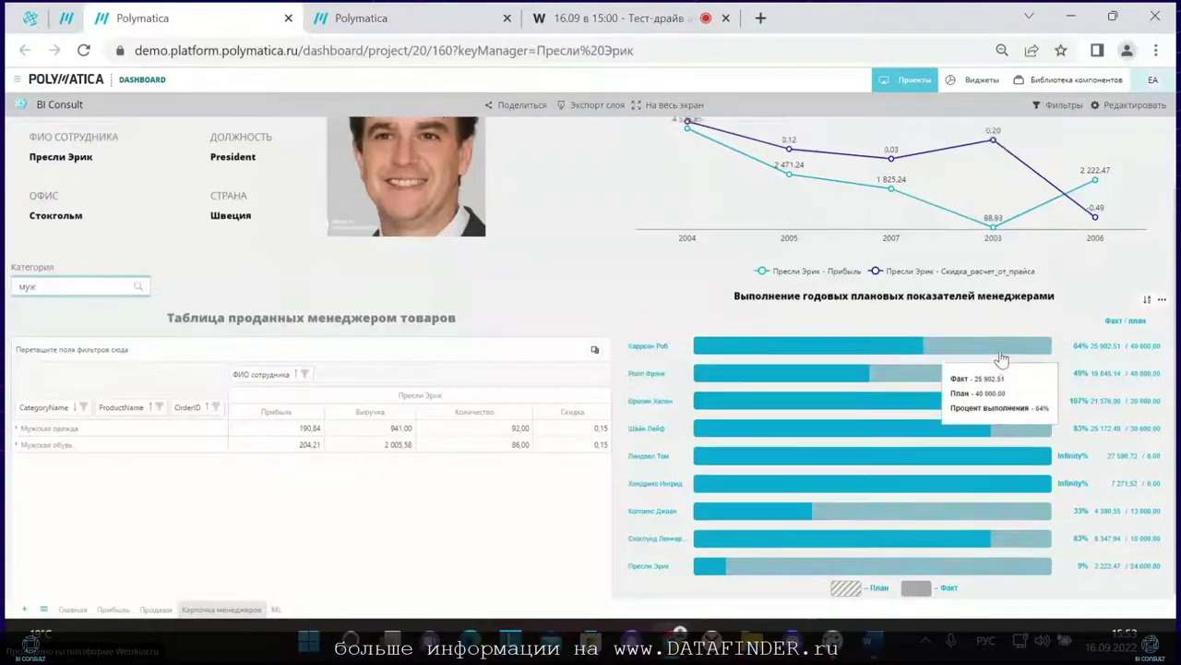
scroll(1126, 143, "up", 1)
left_click(1126, 143)
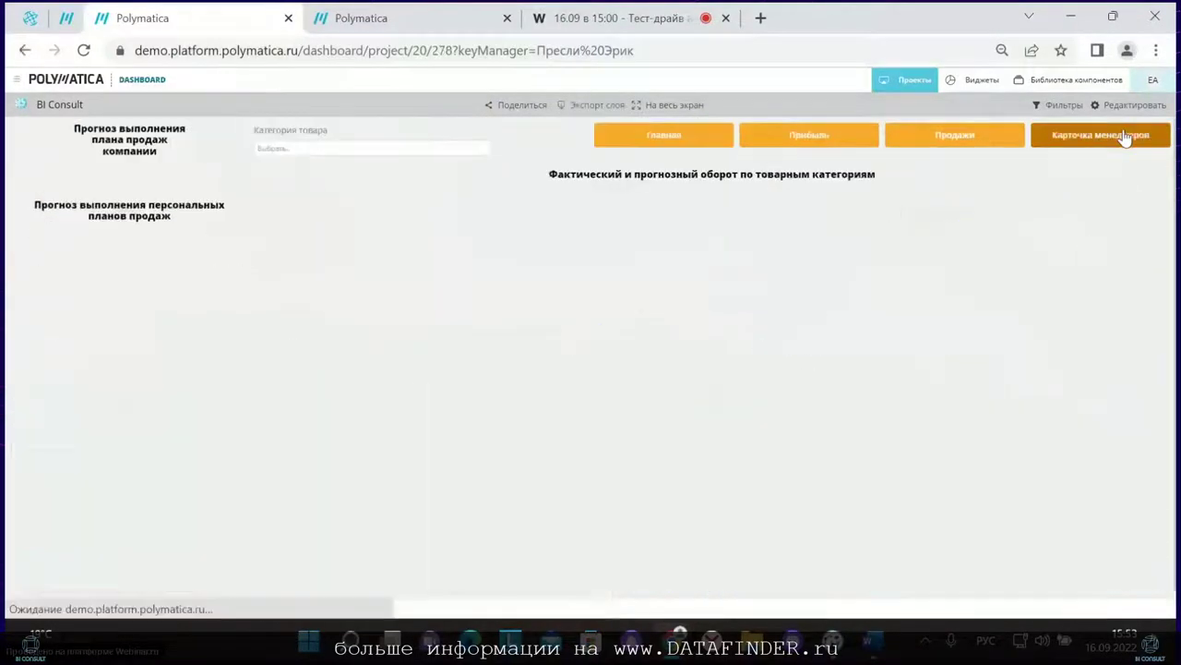
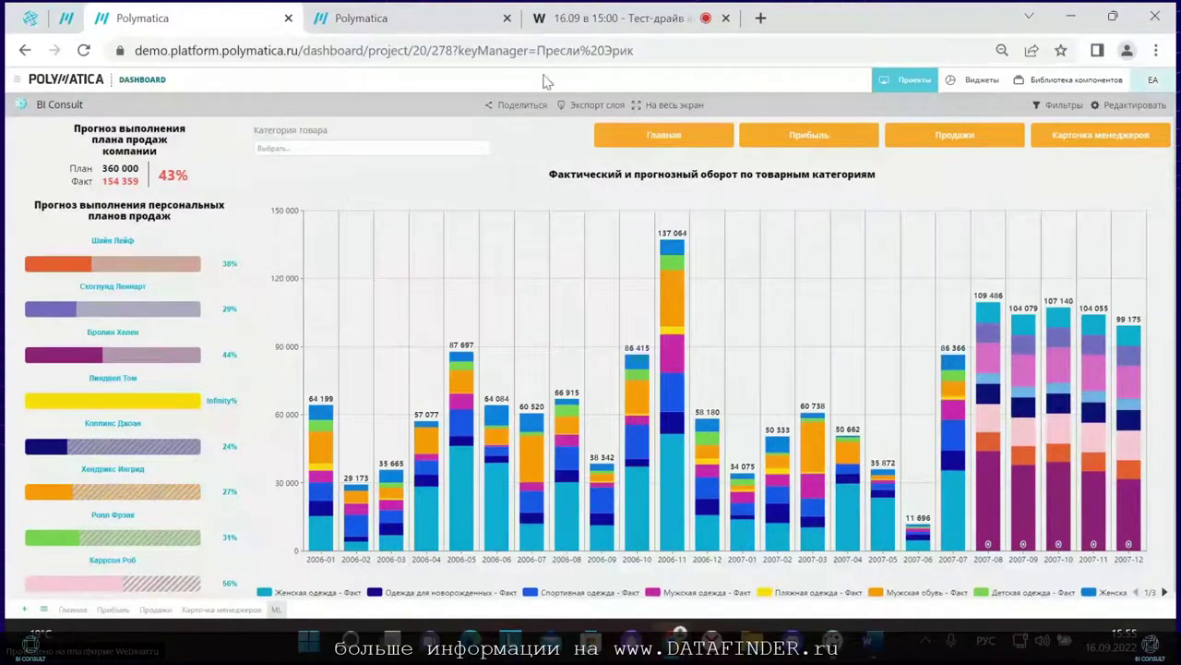
Step: Return to the Webinar.ru broadcast tab and stop the screen sharing
left_click(581, 18)
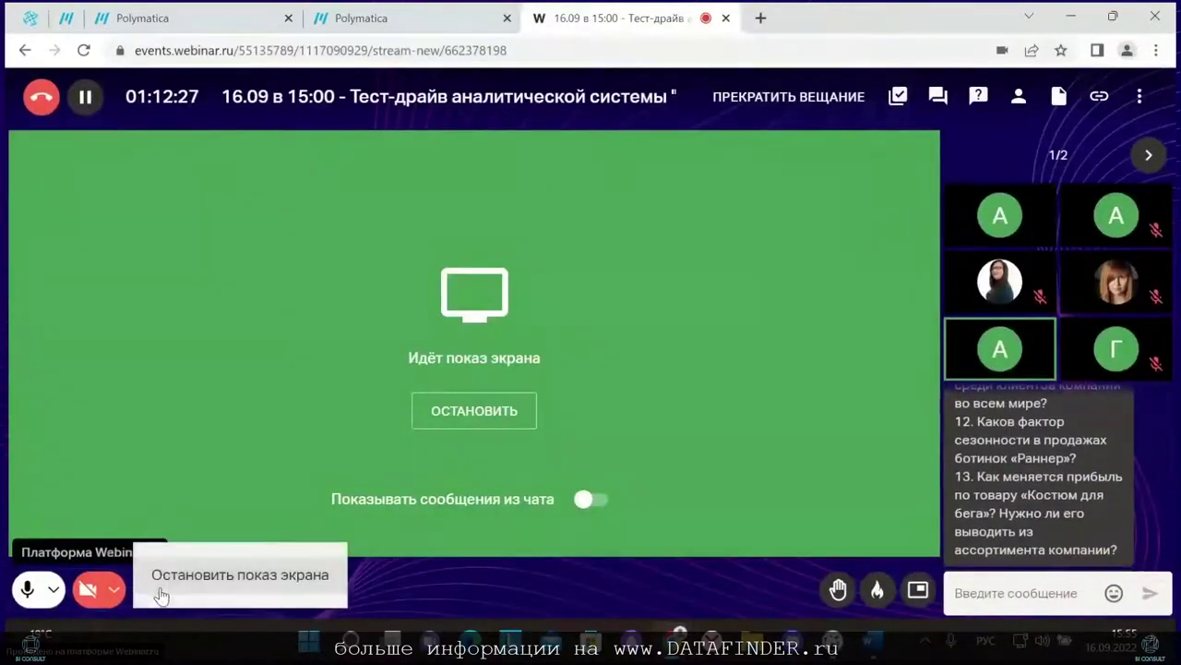
left_click(153, 590)
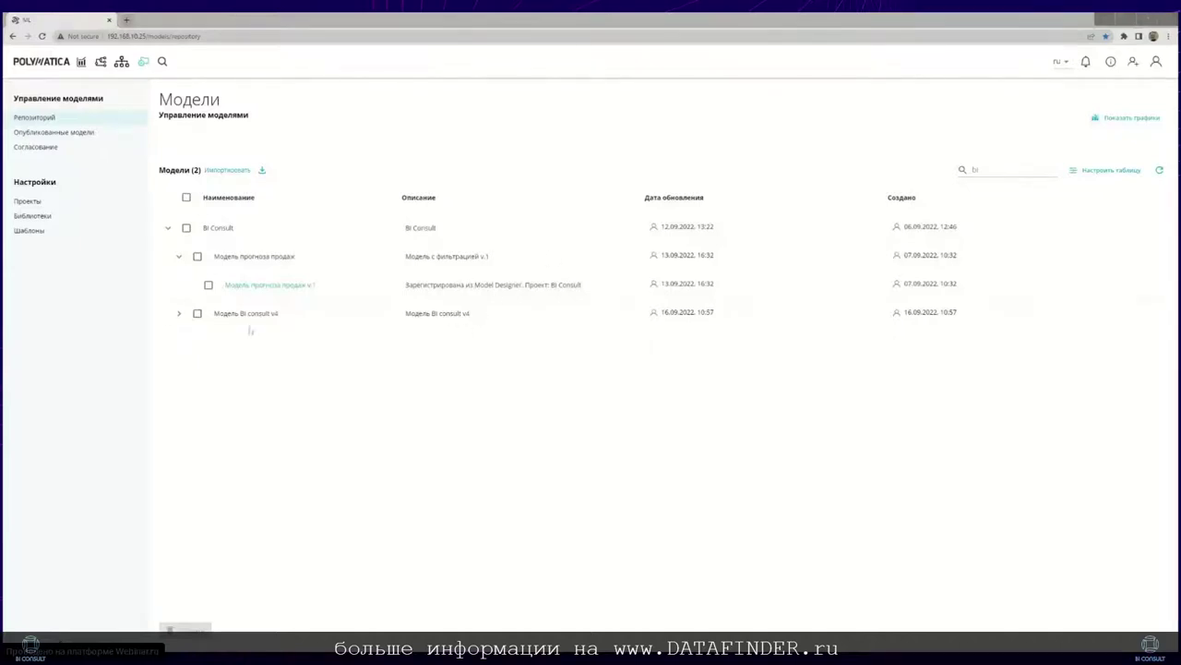
Step: Open the BI Consult project's pipeline from the model-building projects list
left_click(101, 61)
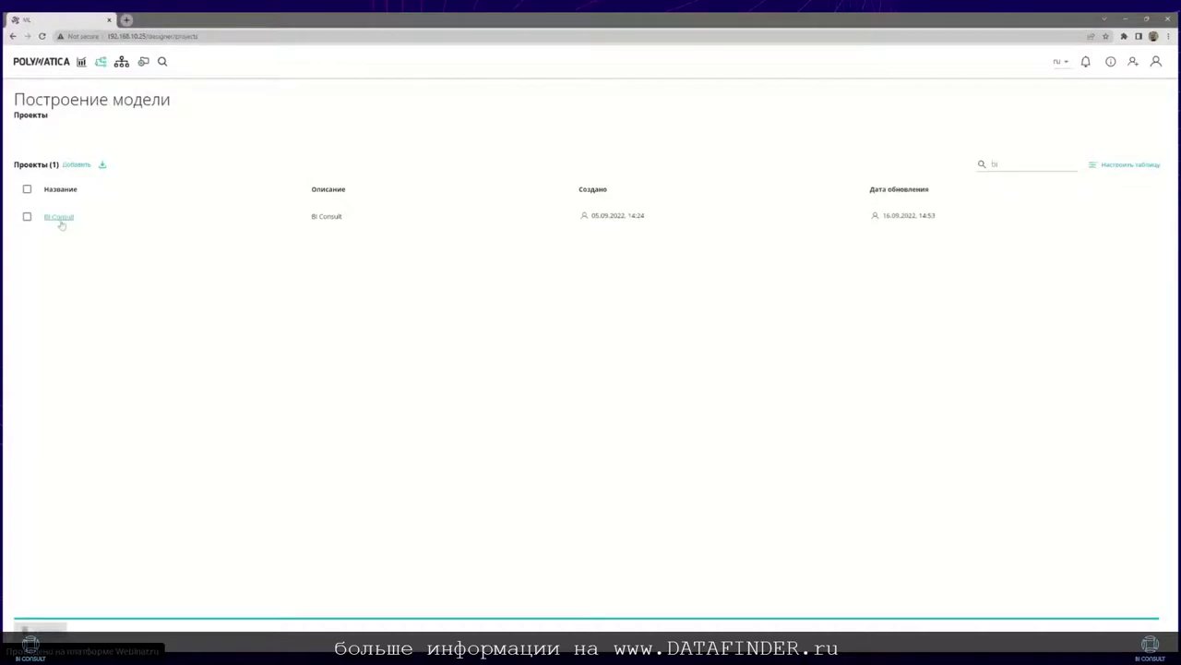
left_click(59, 220)
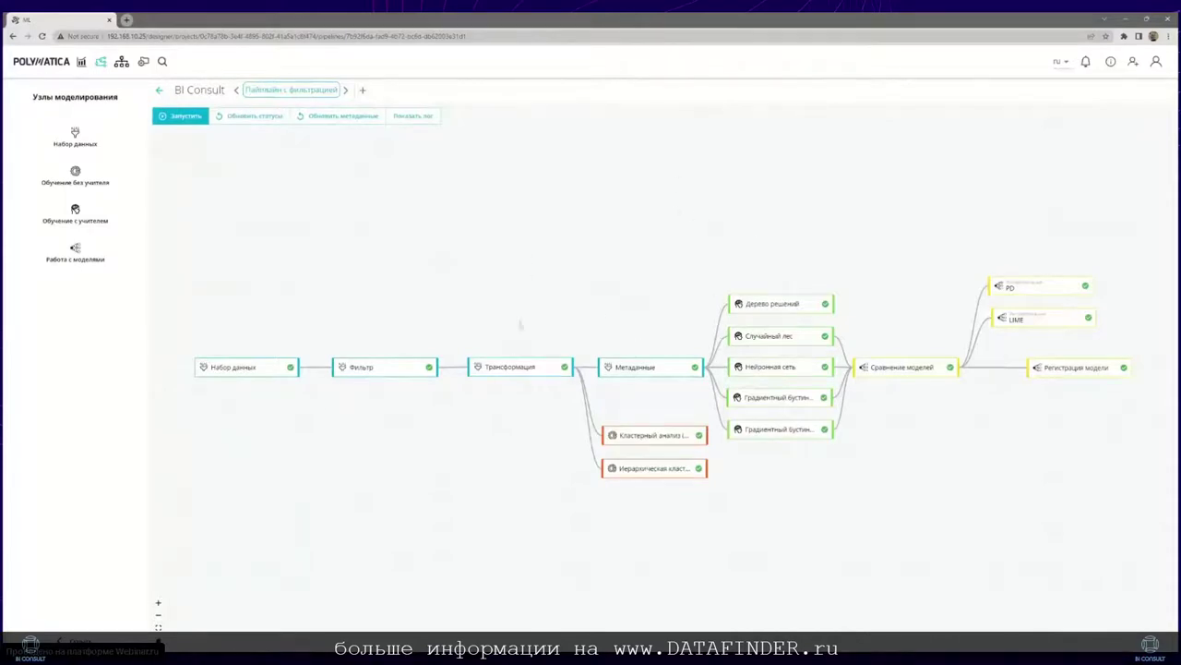
Step: List the Набор данных node types and show the data-set node's BI Consult (c part_id) source
scroll(521, 324, "up", 1)
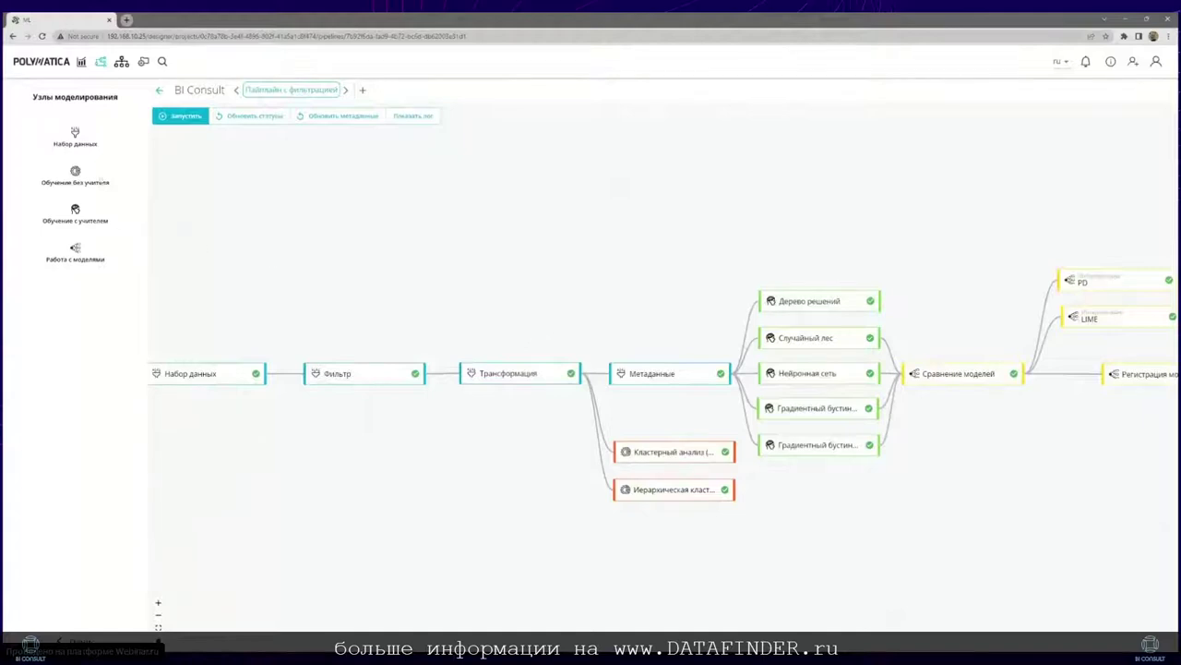
left_click(92, 134)
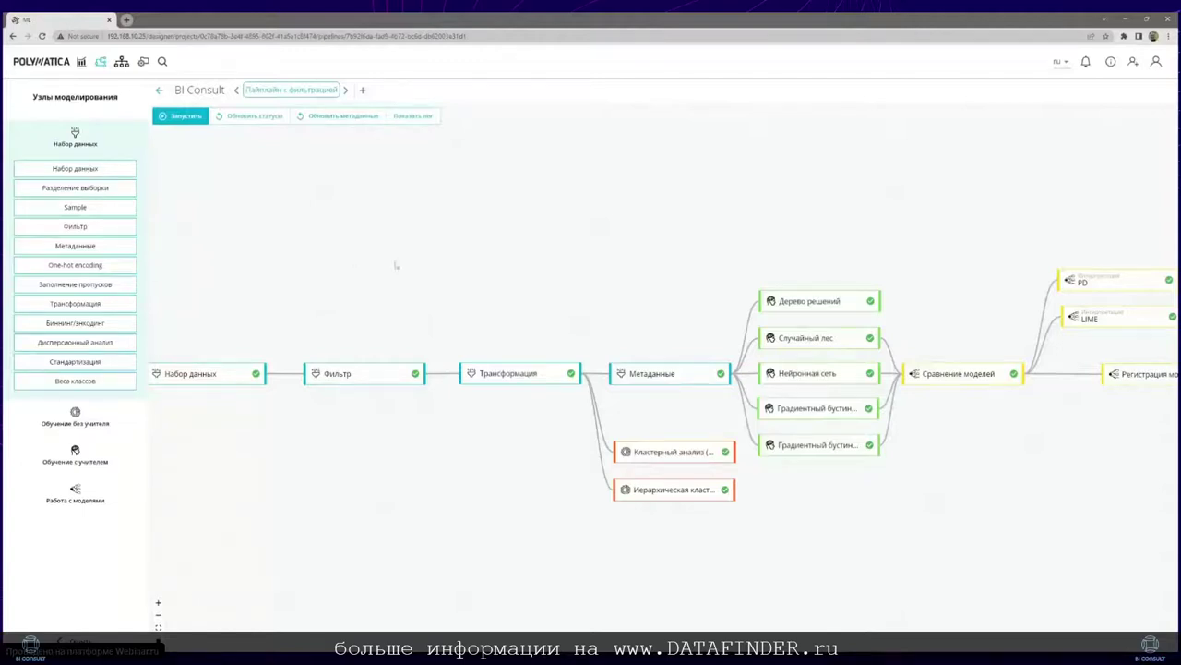
scroll(391, 259, "down", 1)
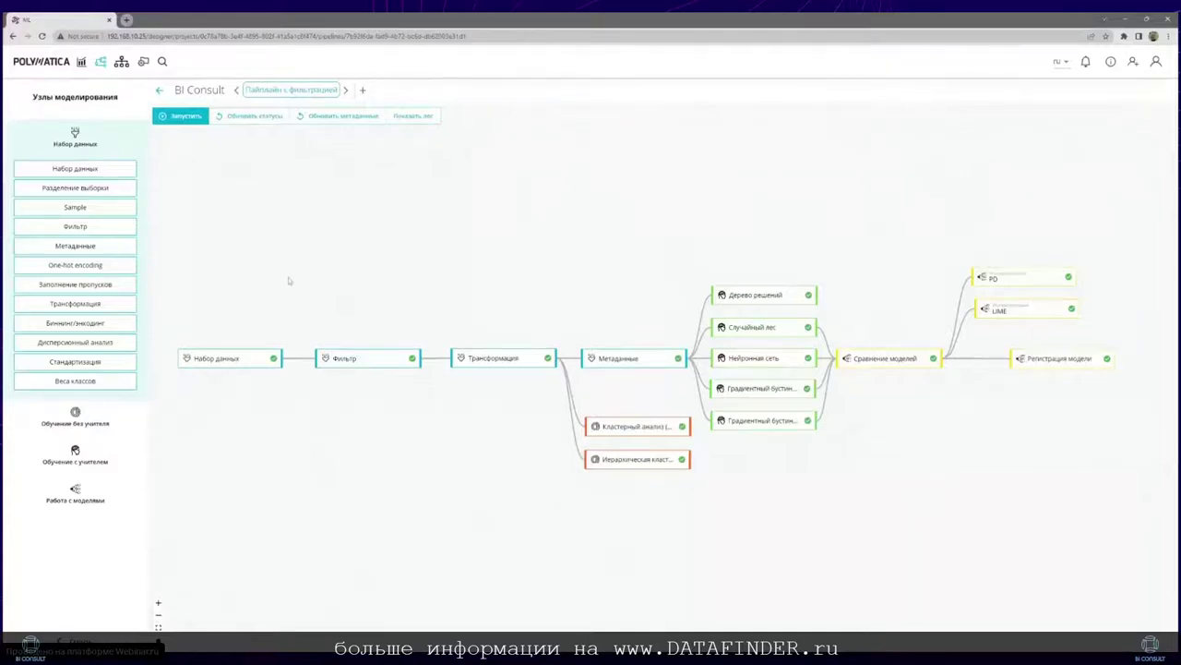
left_click(221, 353)
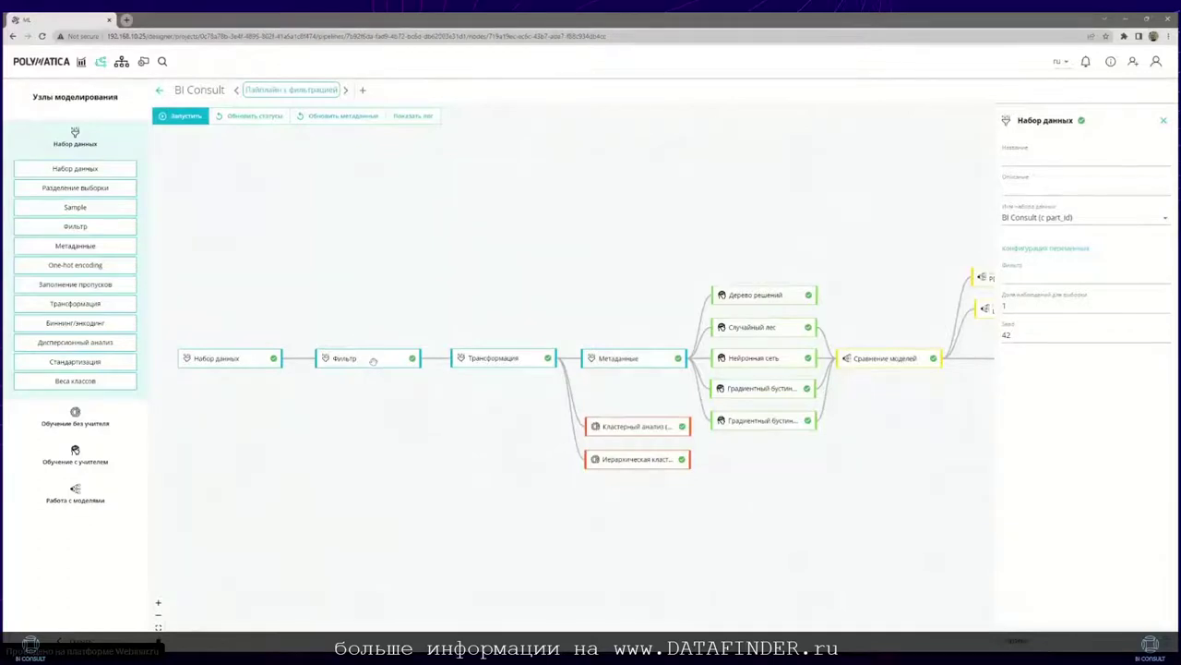
Step: Review the Фильтр node's accountmanager condition in the formula editor, then select the Трансформация node
left_click(373, 362)
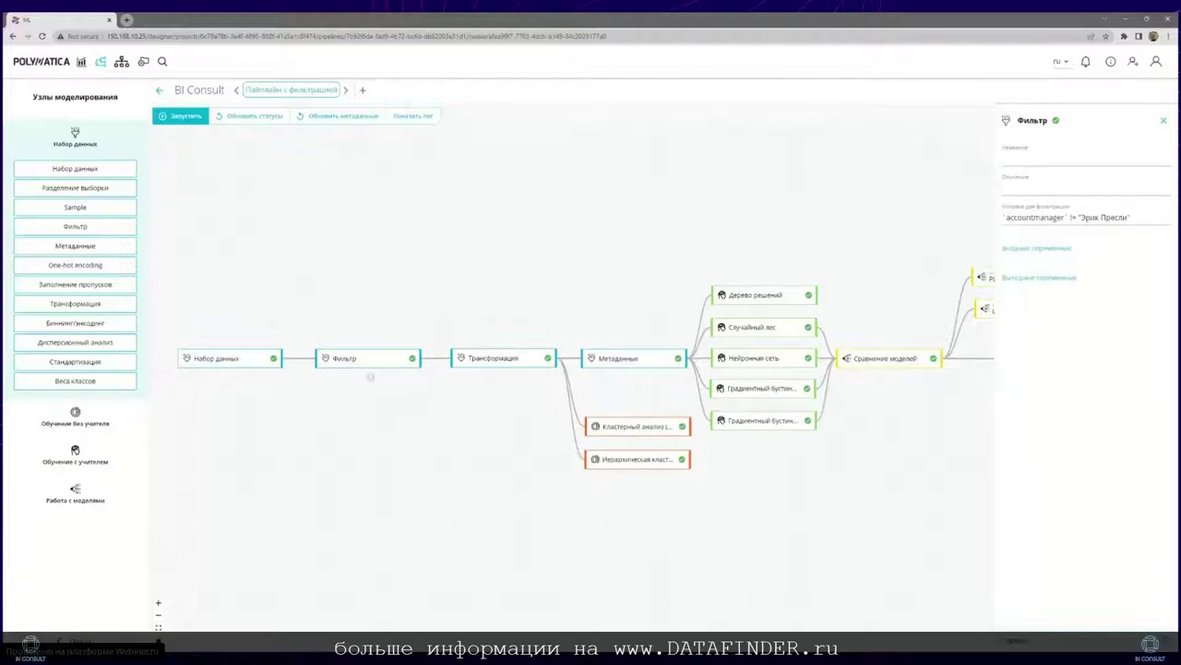
left_click(1070, 217)
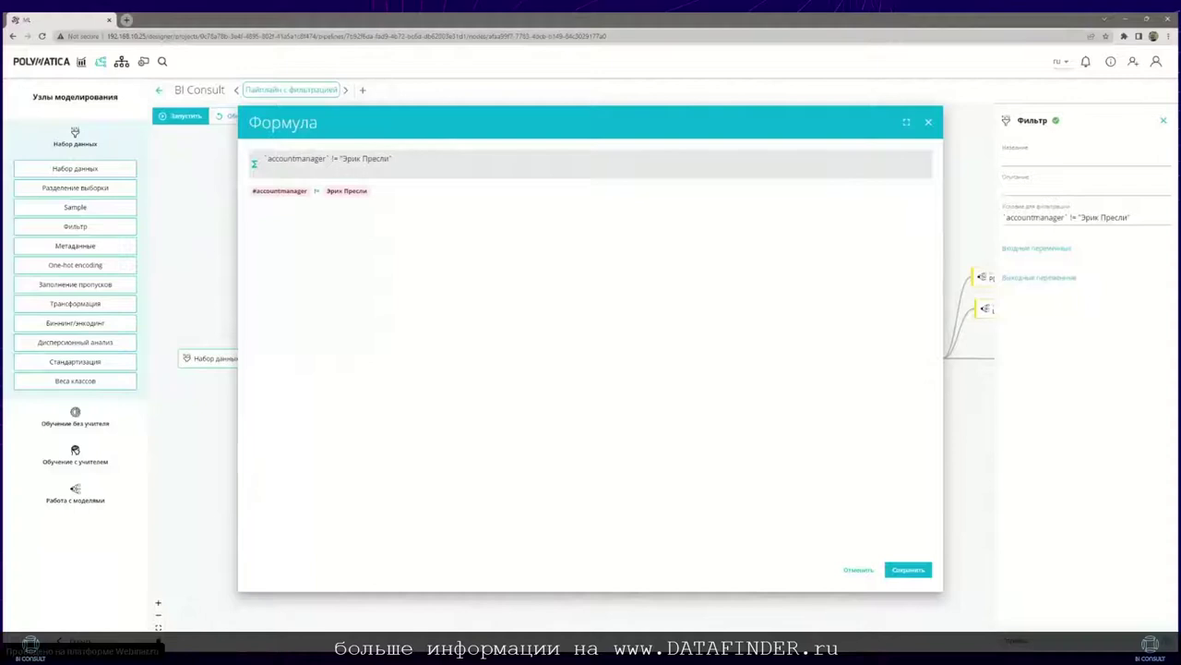
left_click(460, 154)
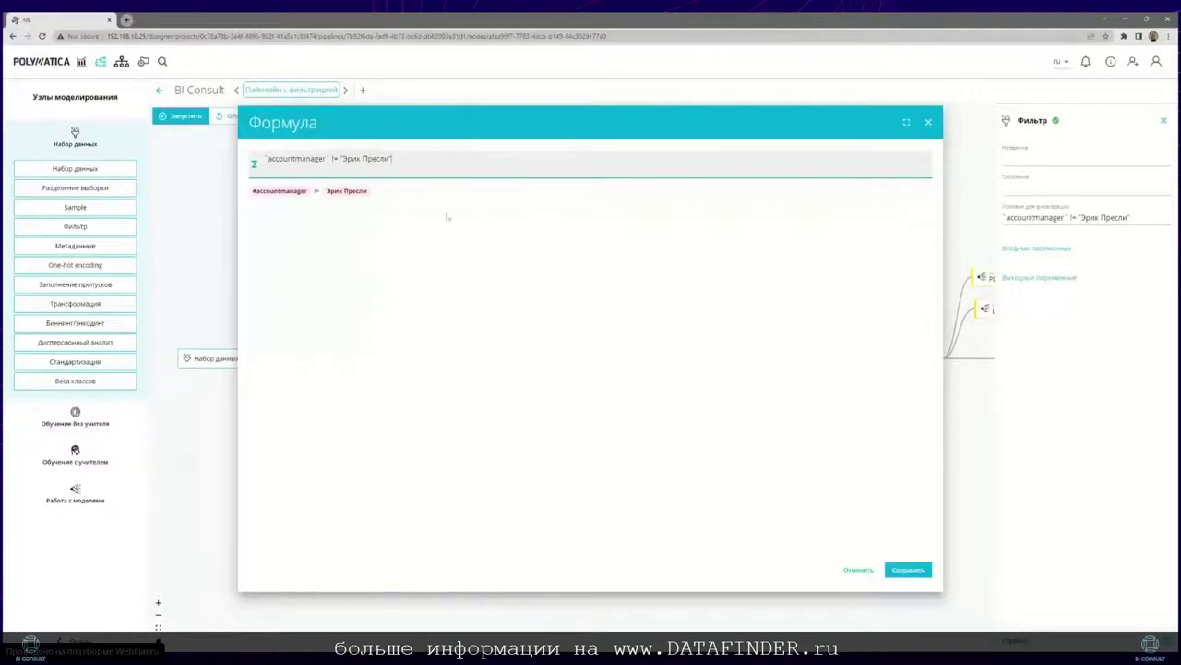
left_click(928, 123)
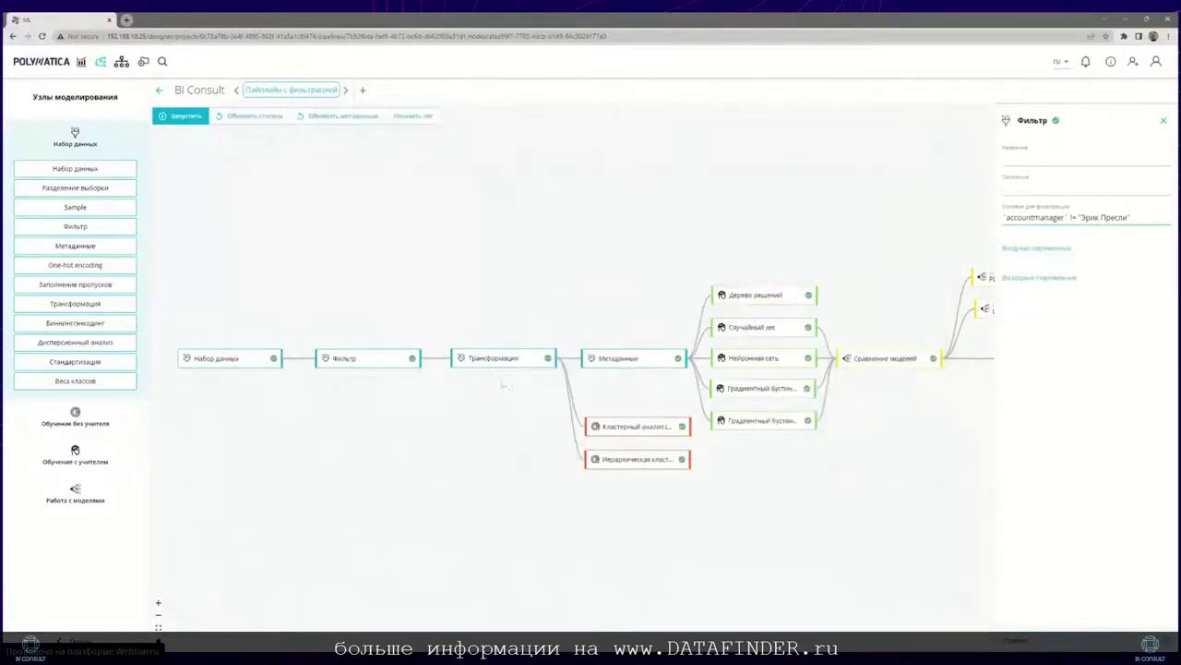
left_click(483, 361)
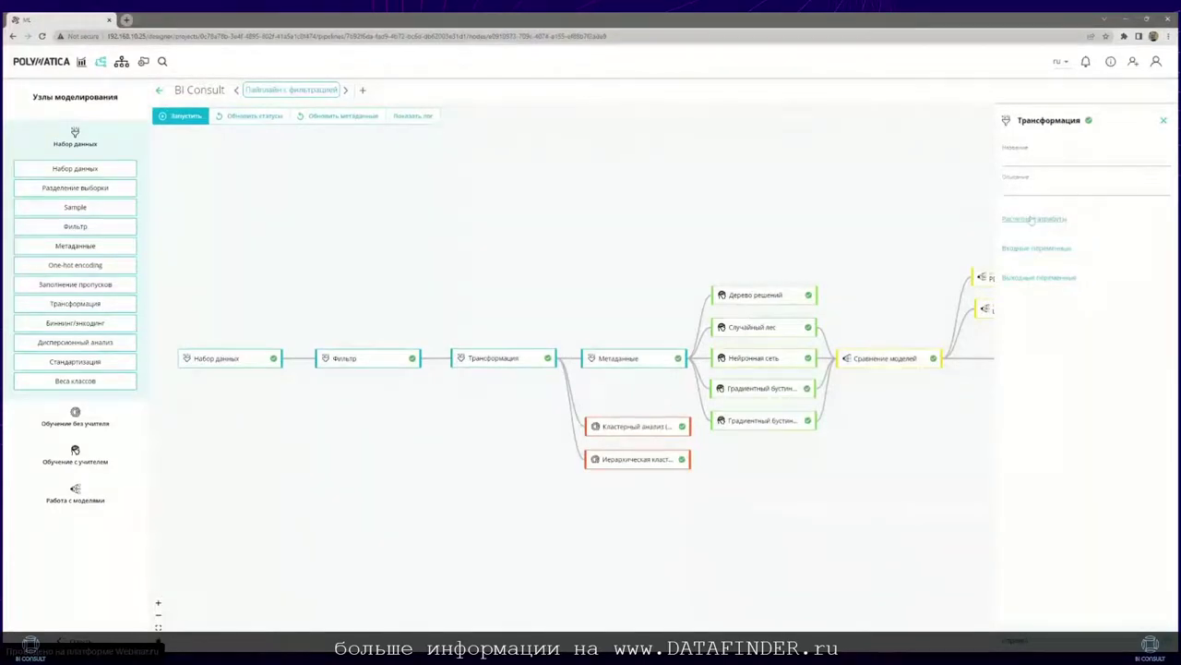
left_click(1032, 220)
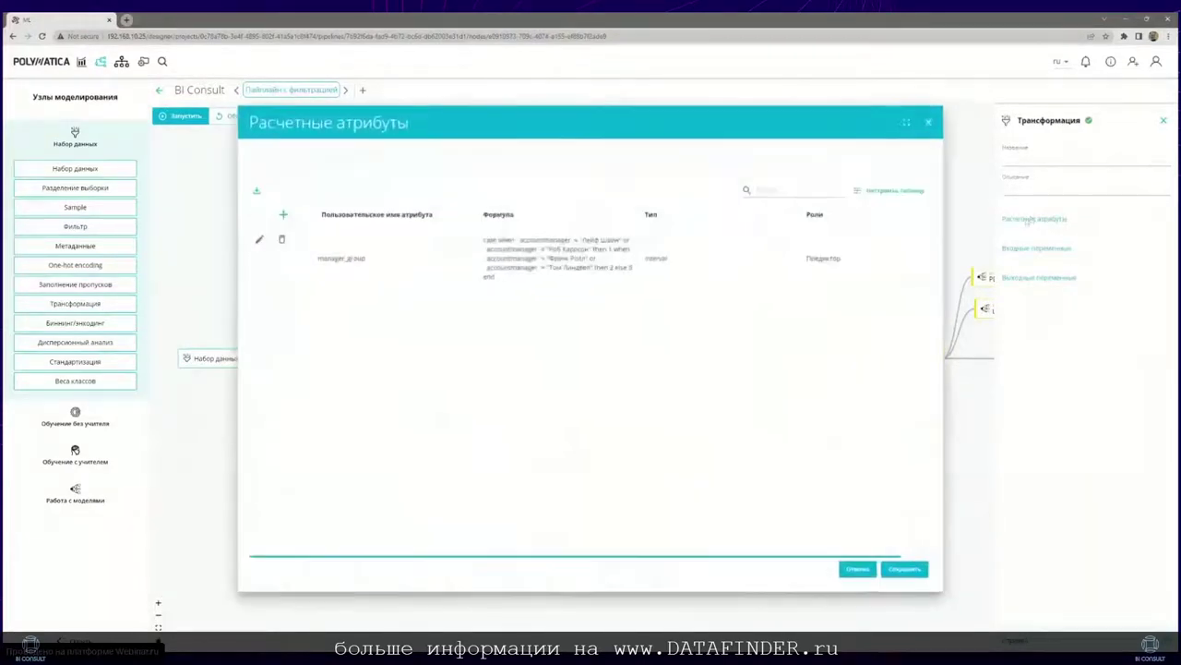
left_click(261, 241)
left_click(554, 244)
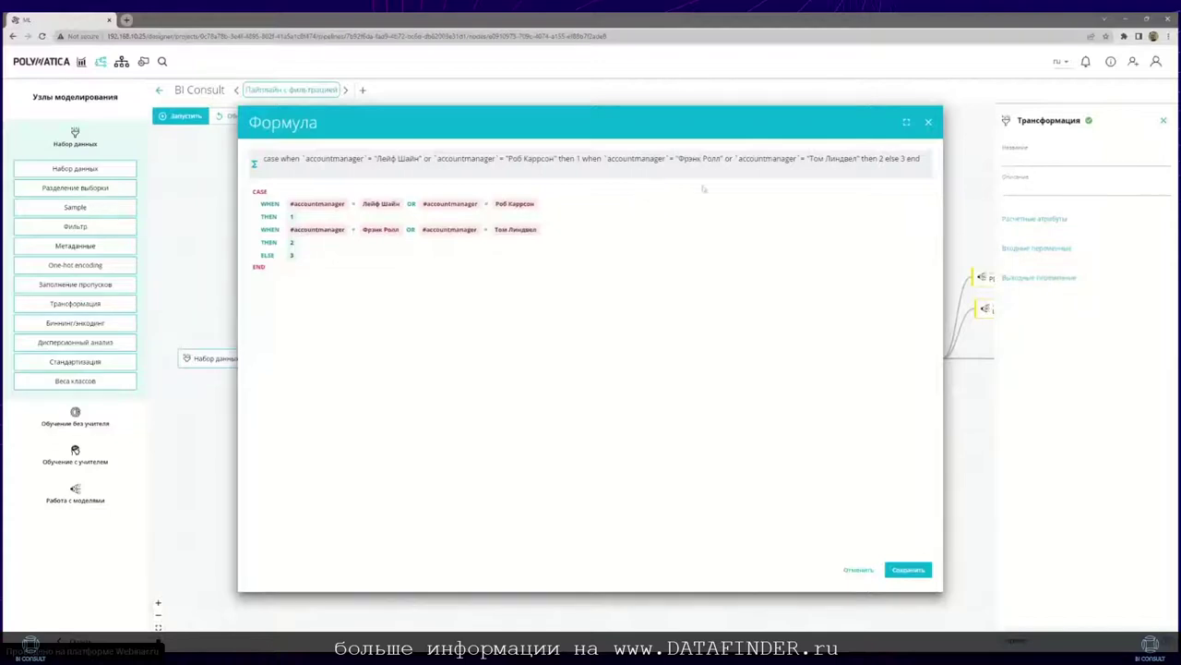
left_click(928, 122)
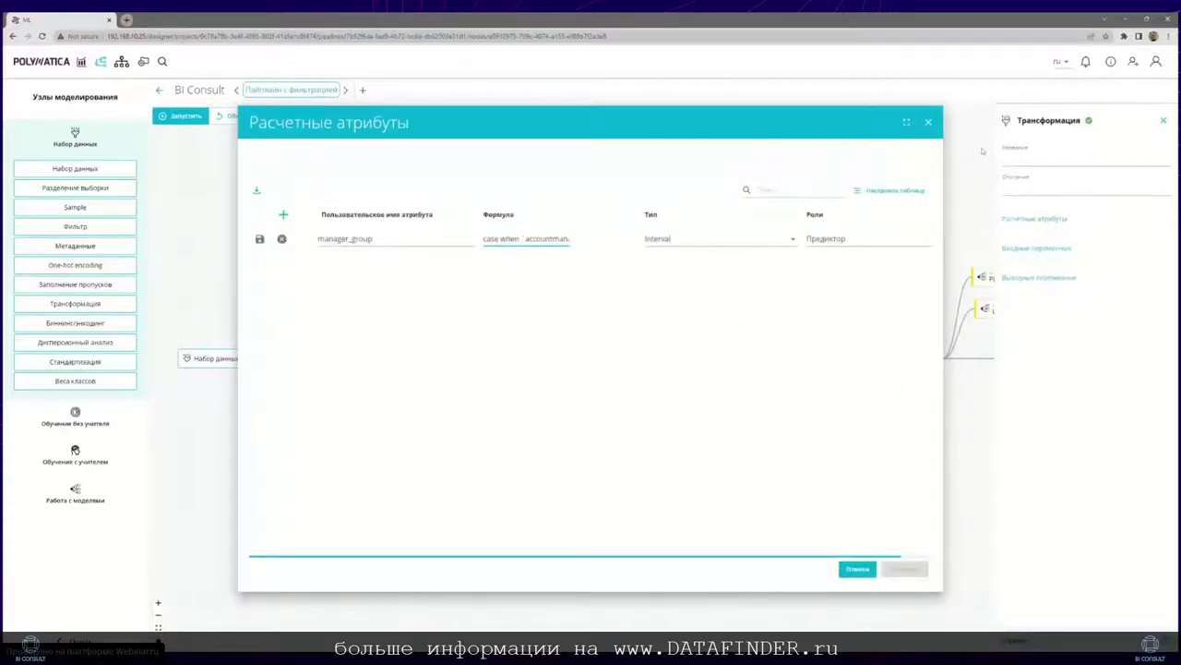
left_click(929, 122)
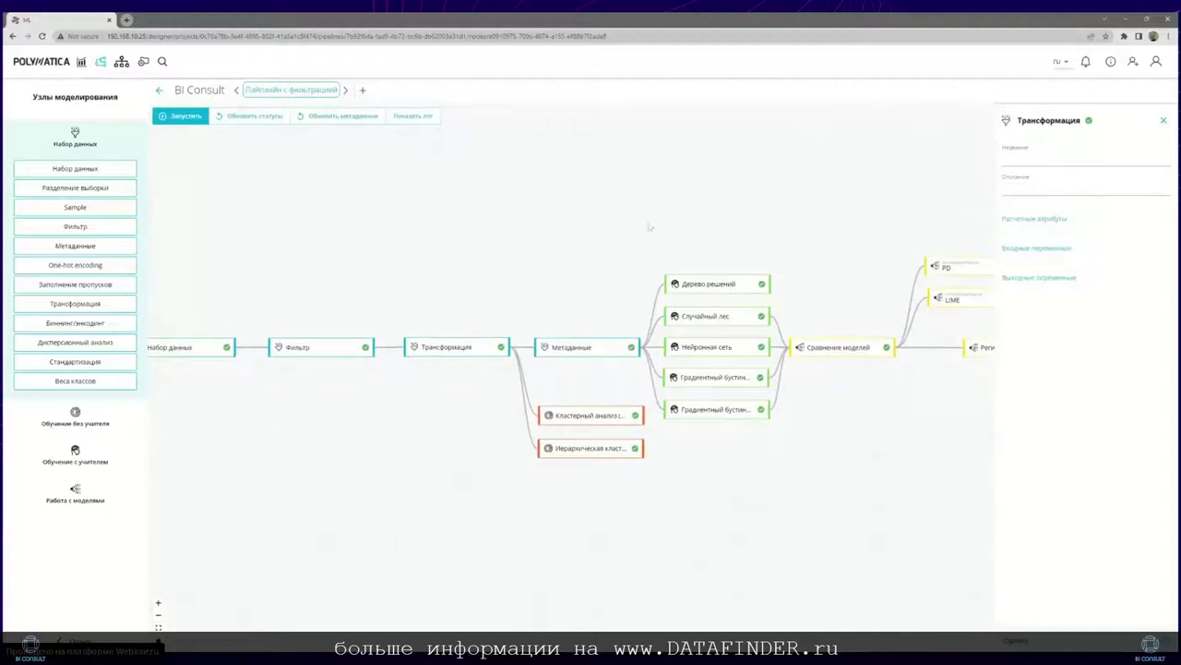
Step: Show the Метаданные node's settings and review its metadata editing table
left_click(519, 345)
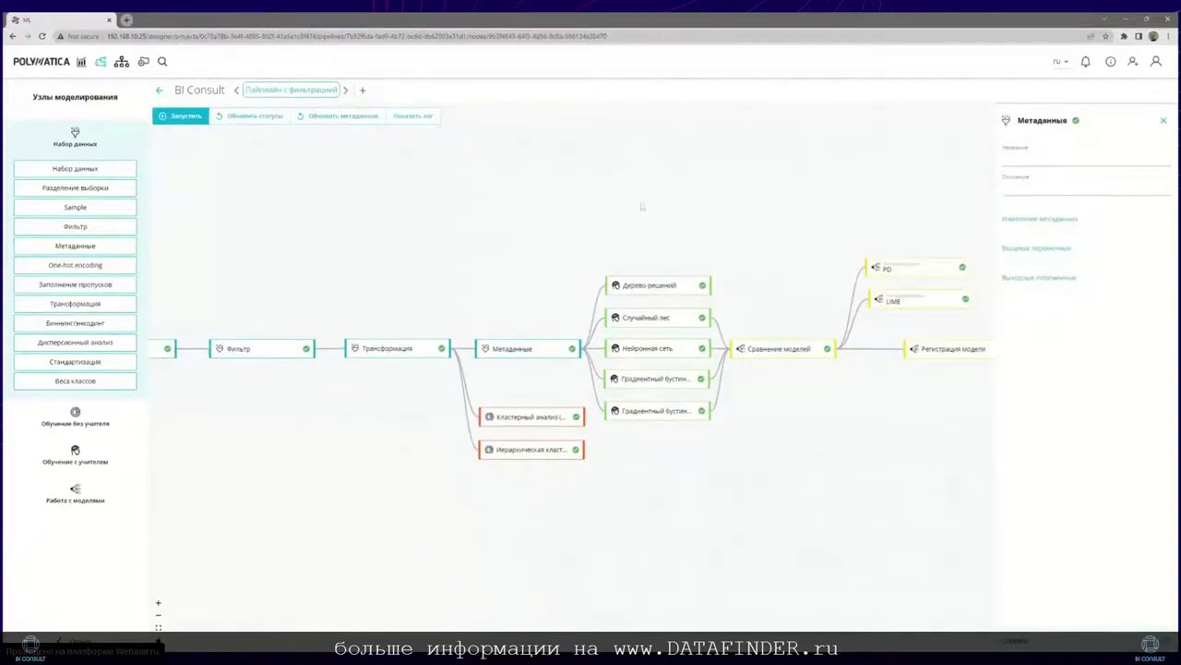
left_click(1050, 220)
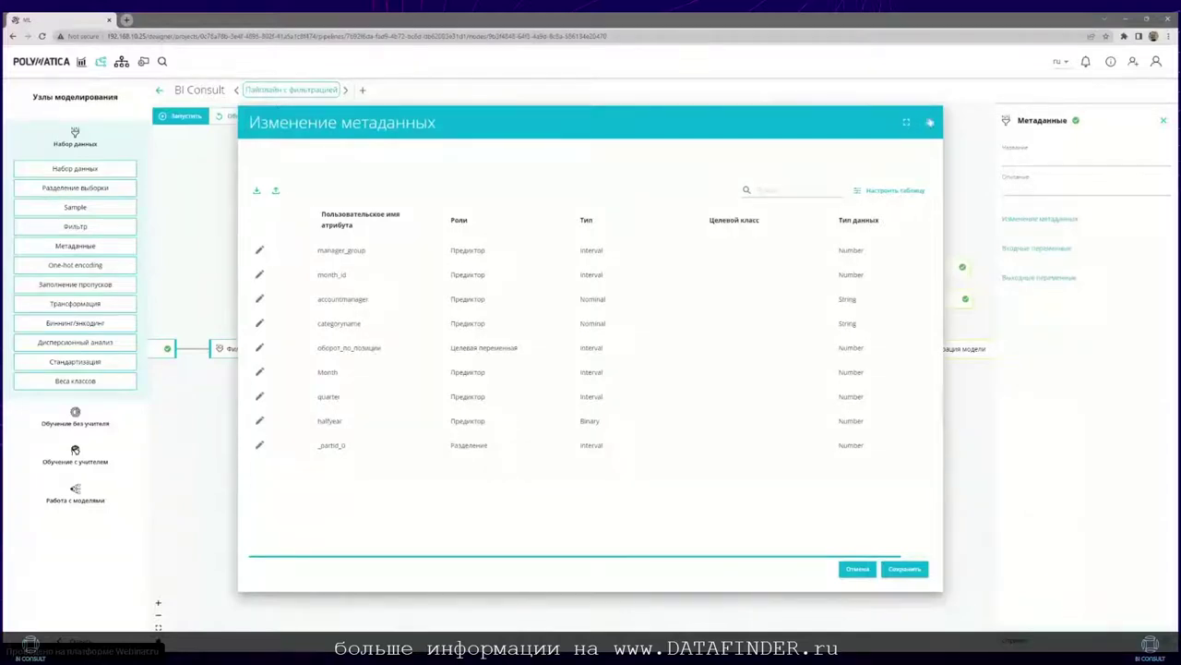
left_click(928, 122)
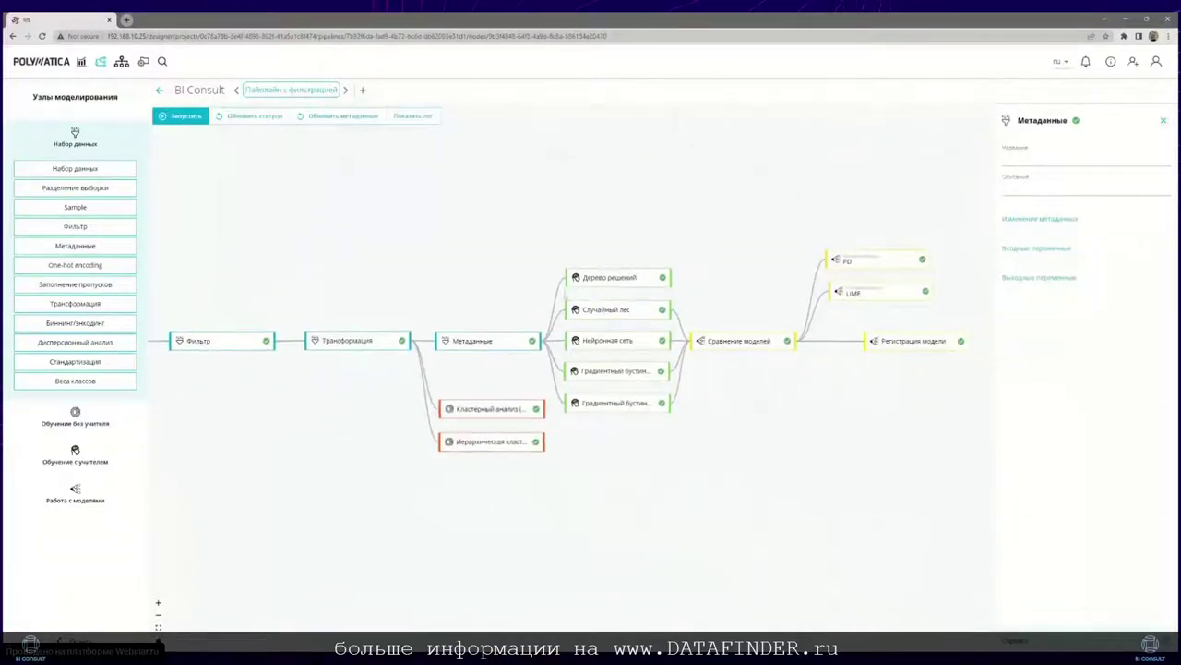
Step: List the supervised-learning node types from Дерево решений down to GLM
left_click(90, 458)
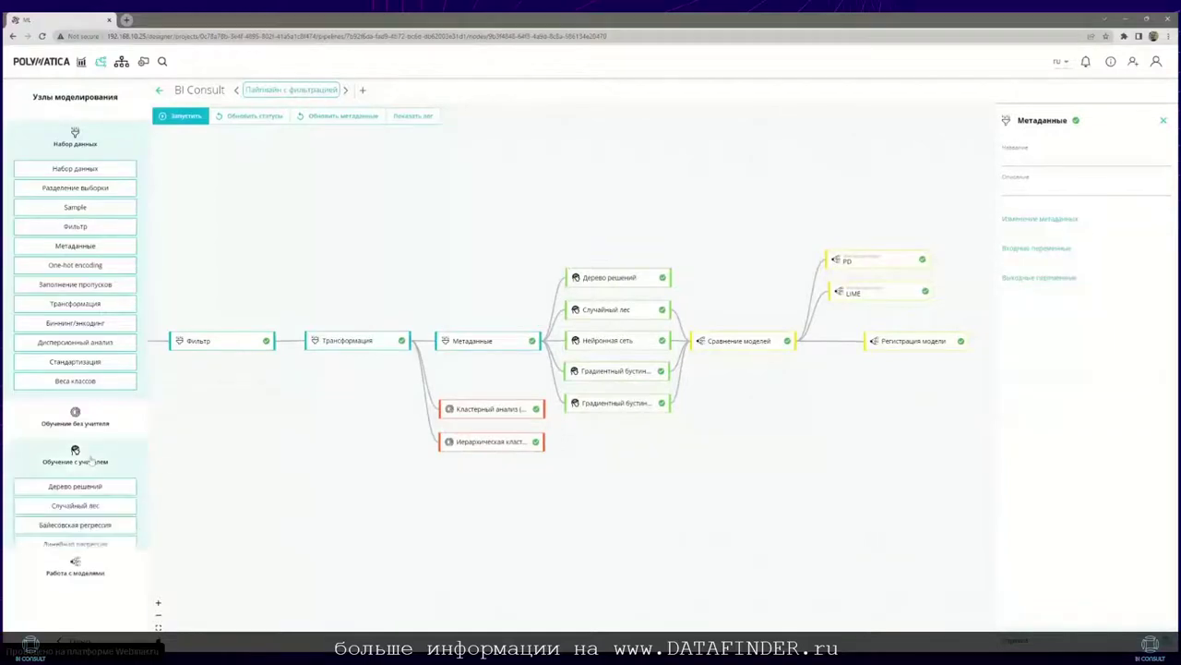
scroll(81, 492, "down", 1)
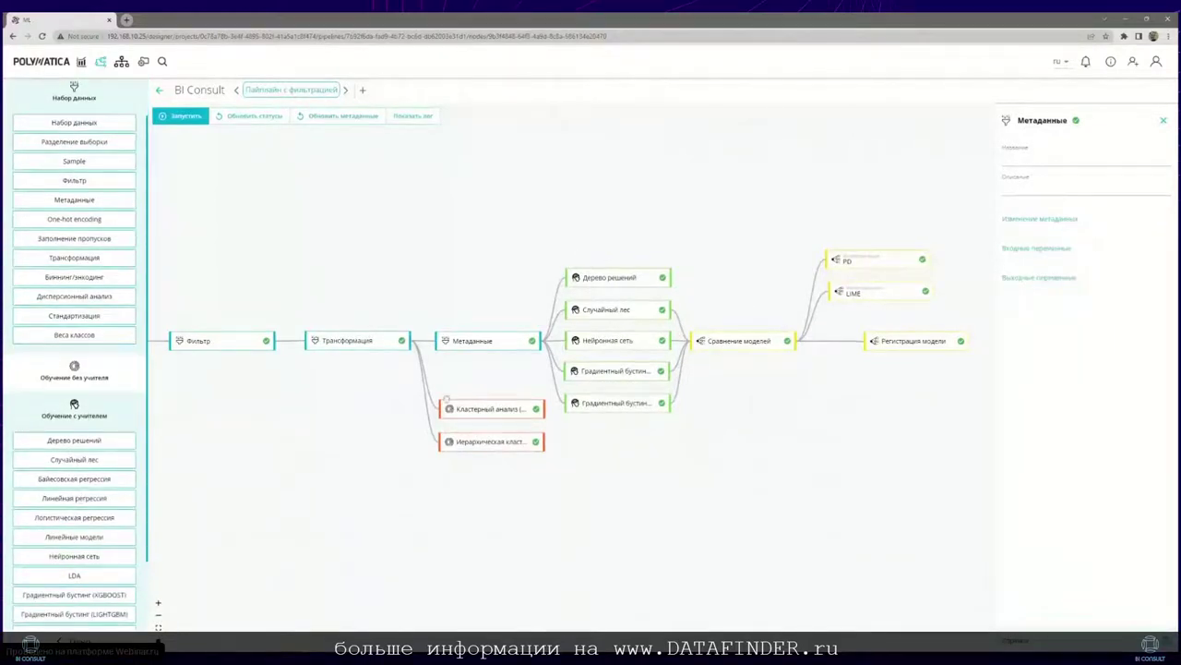
scroll(73, 478, "down", 1)
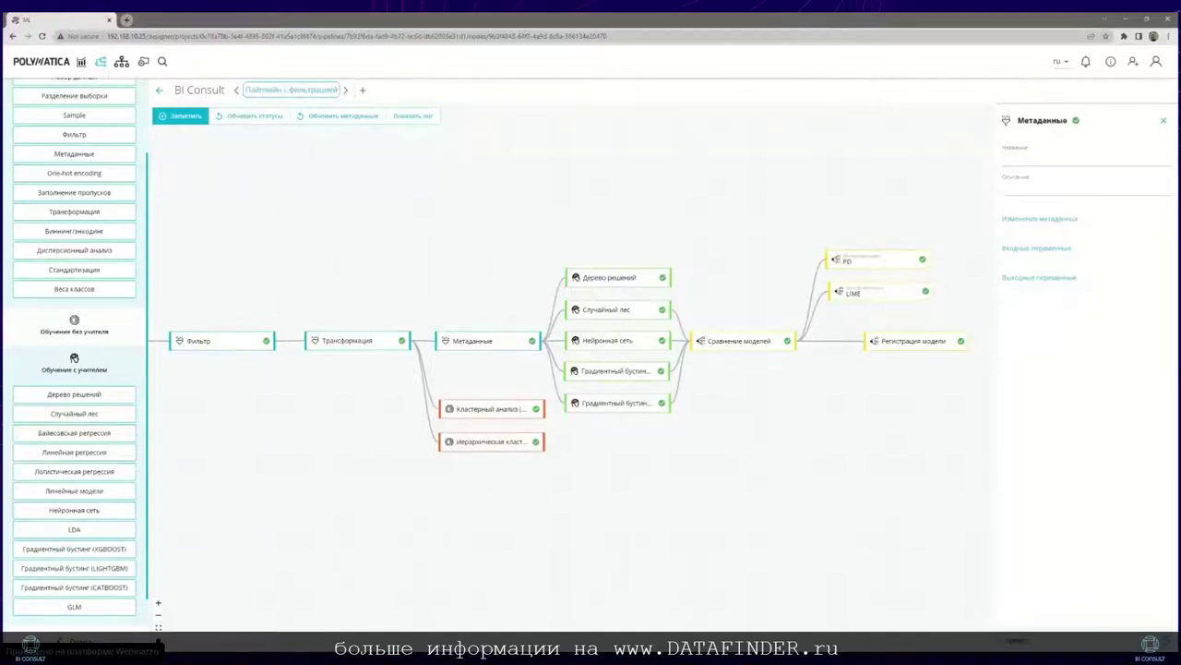
Step: Compare the settings of the Случайный лес, Нейронная сеть and gradient boosting nodes
left_click(612, 305)
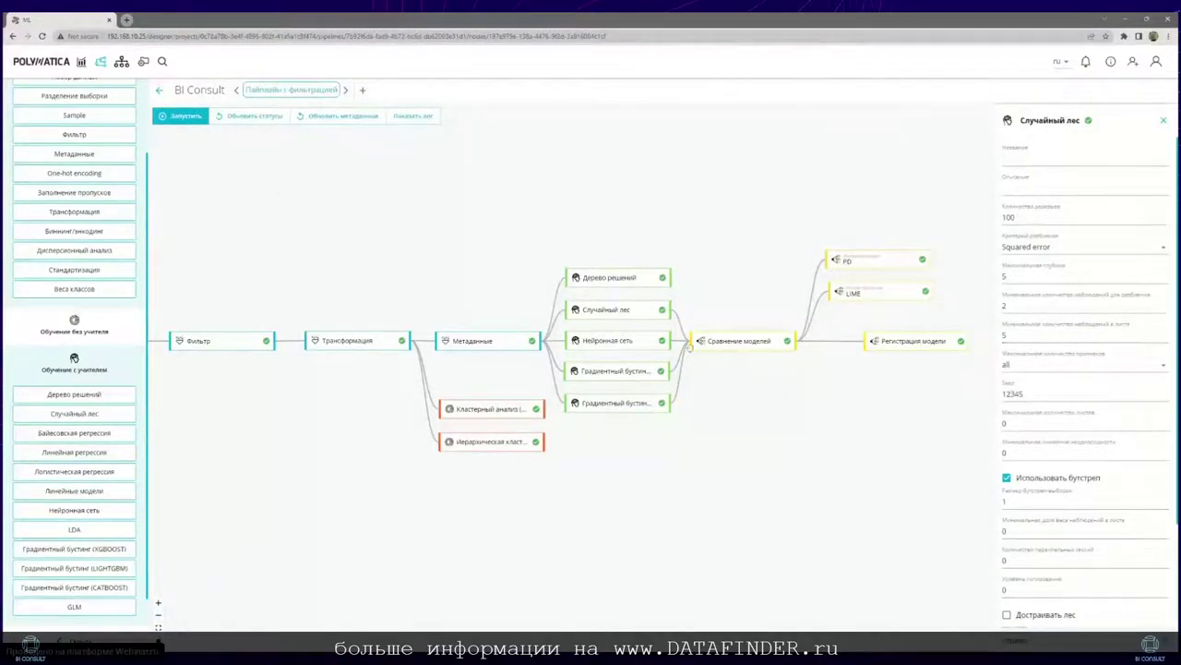
left_click(613, 341)
left_click(613, 371)
left_click(618, 310)
Step: Review the random forest results' variable importance, topped by categoryname_Женская одежда at 0.346
right_click(670, 306)
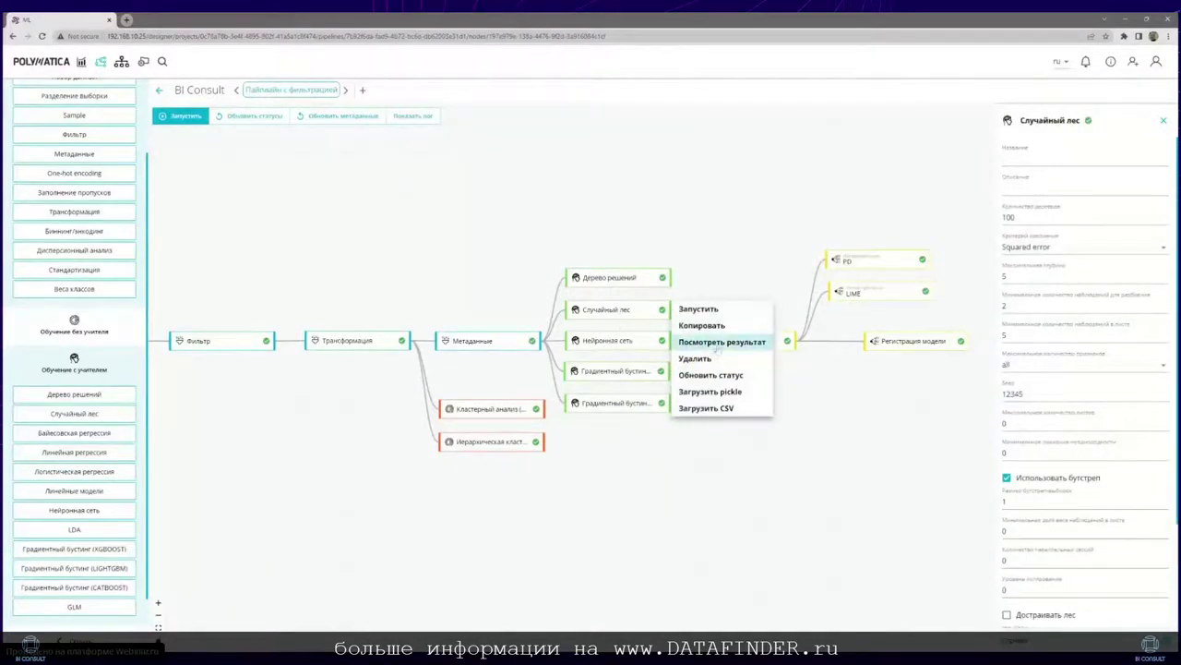
left_click(718, 344)
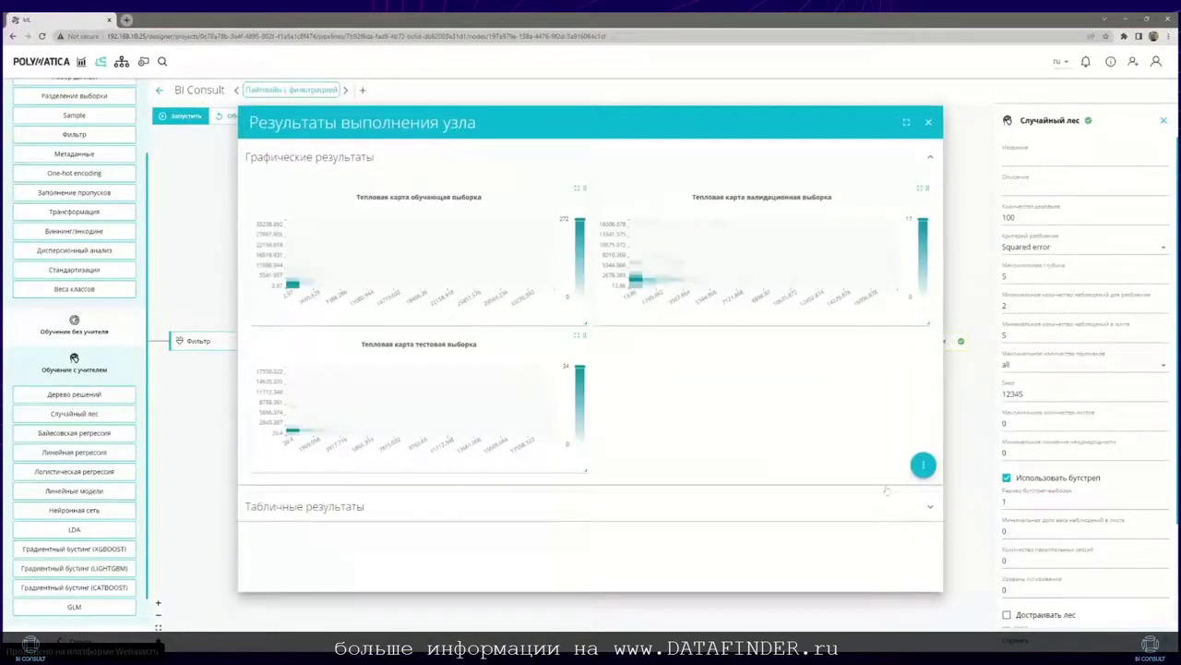
left_click(919, 503)
scroll(759, 378, "down", 1)
scroll(758, 379, "down", 3)
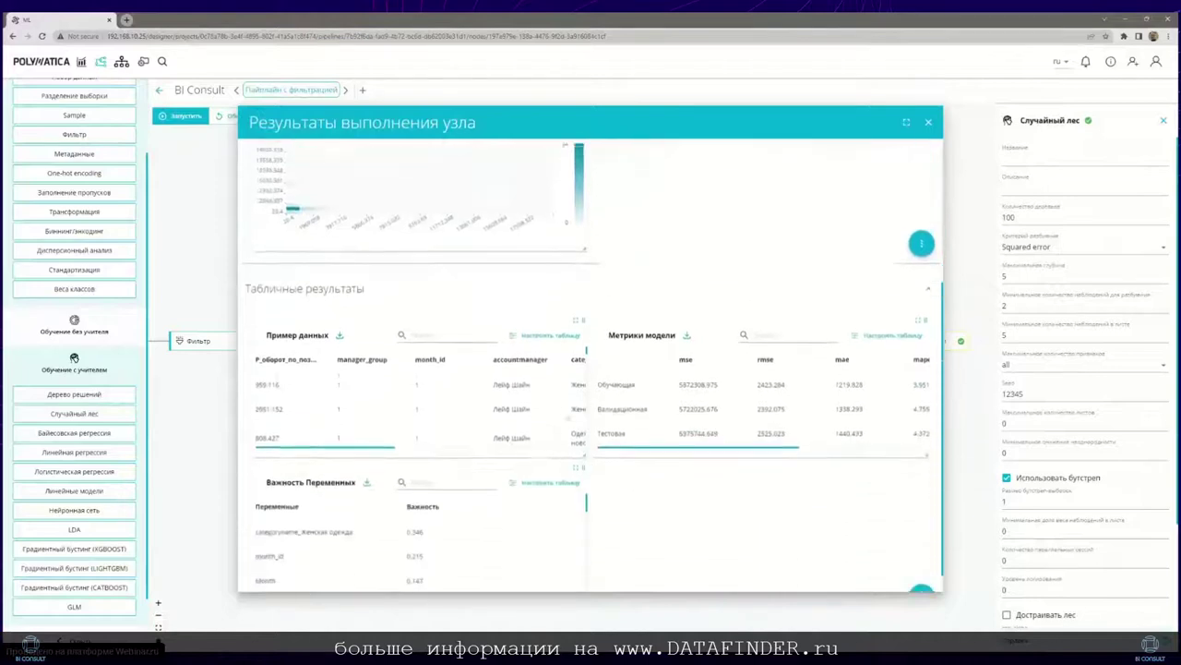
left_click(576, 441)
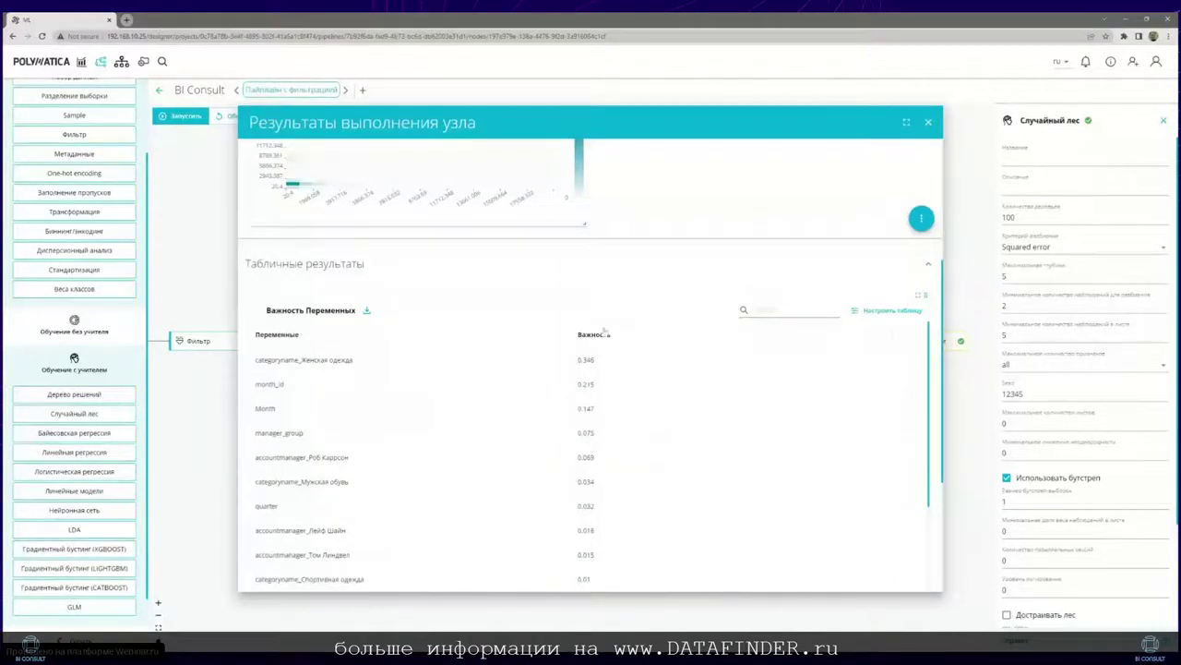
left_click(928, 122)
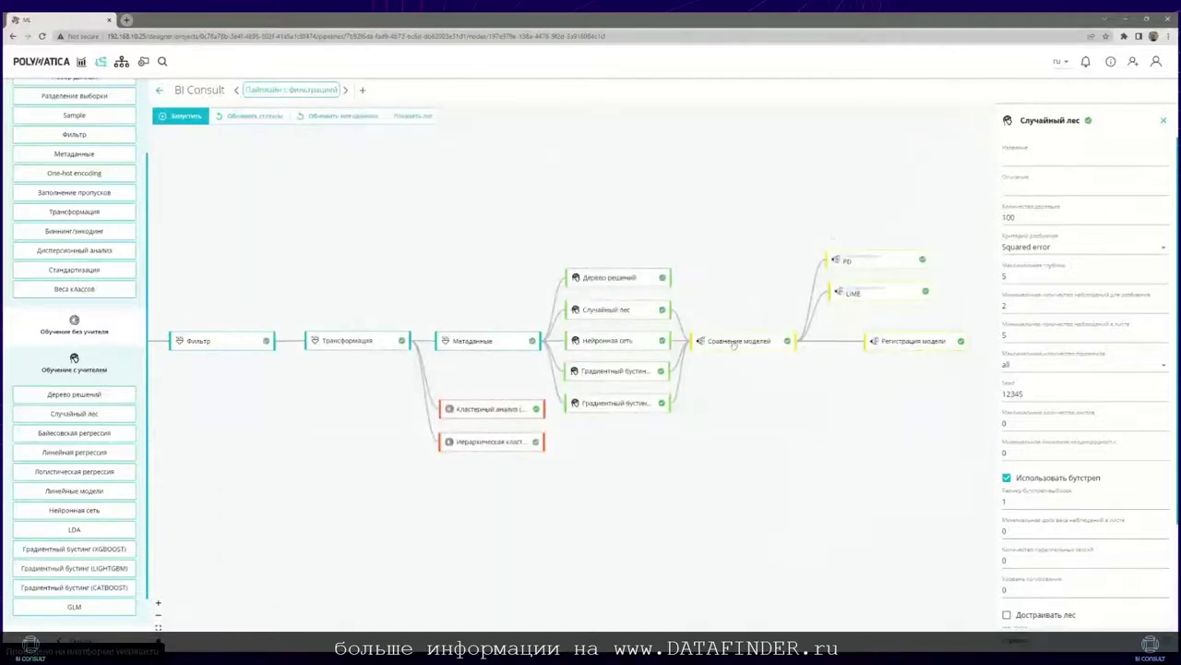
Step: Check the Сравнение моделей metrics filtered to 'тест' rows; random forest wins with r2 0.334
left_click(735, 341)
right_click(743, 341)
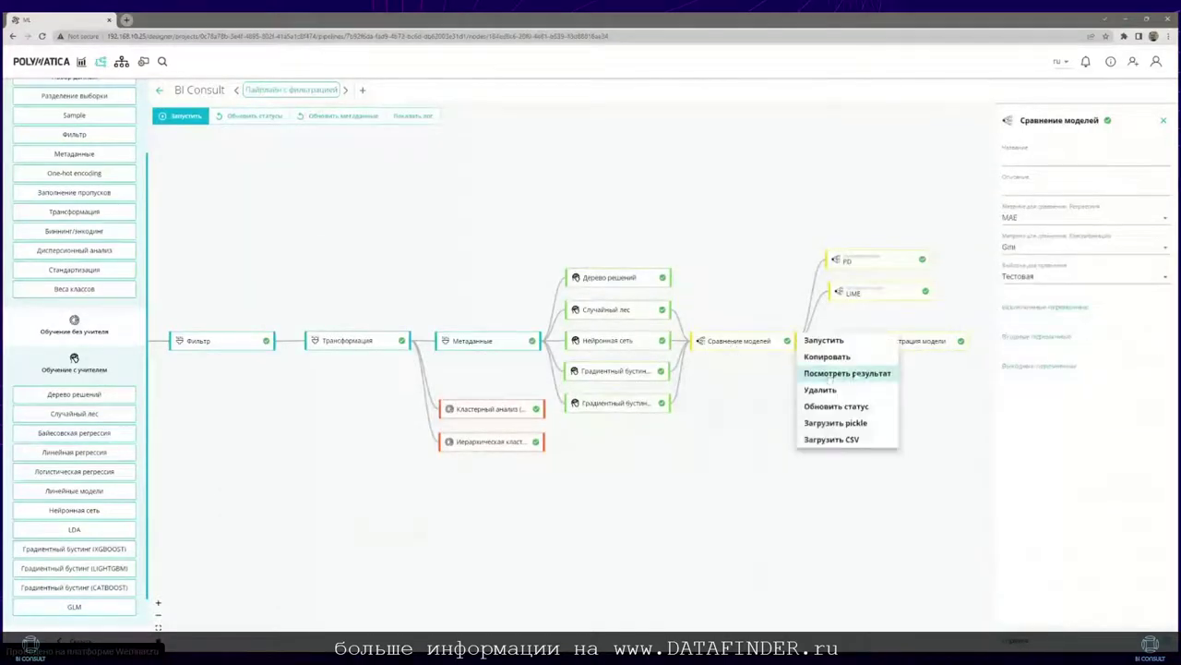
left_click(817, 373)
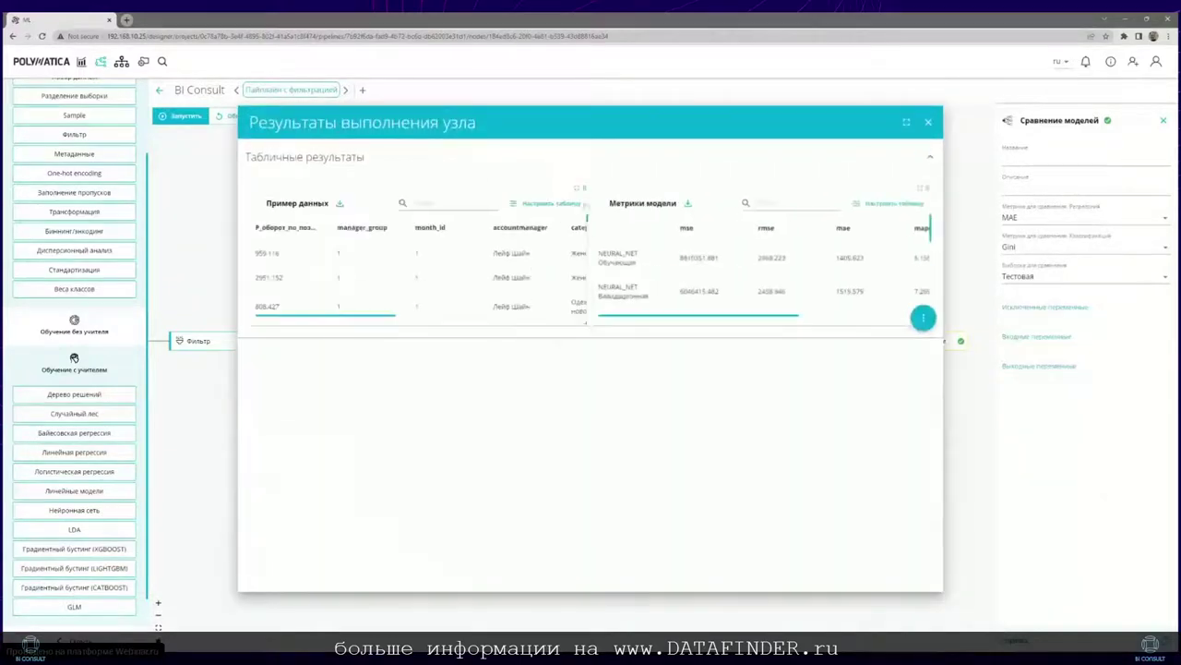
left_click(775, 202)
left_click(920, 188)
left_click(754, 203)
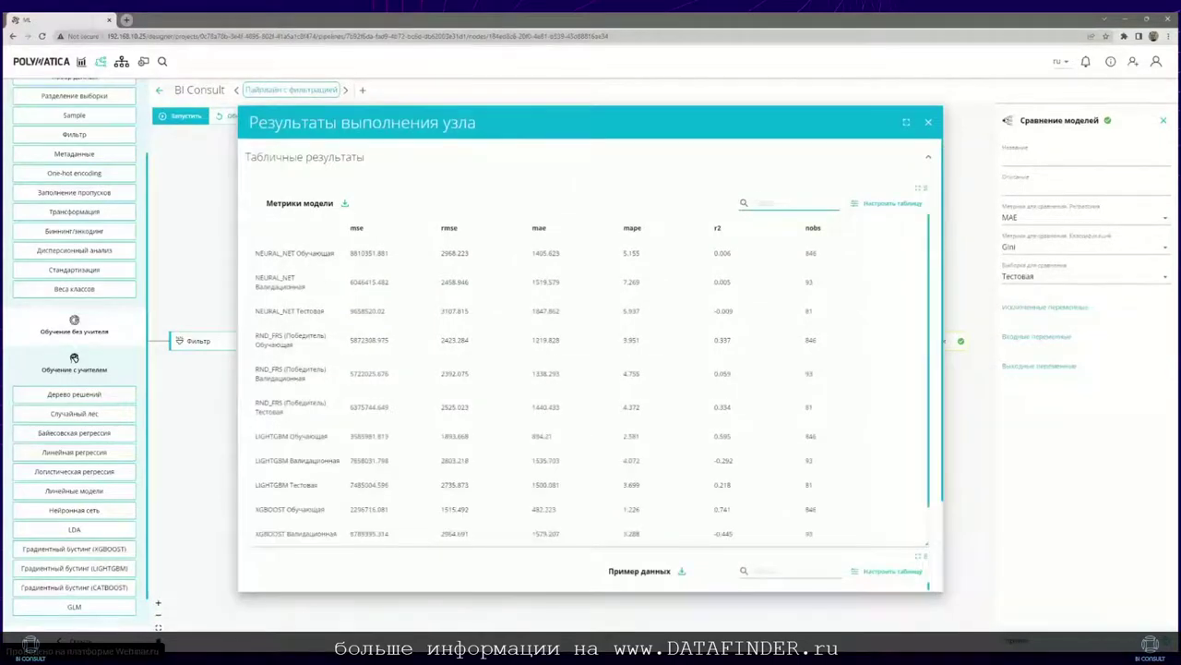
type("тест")
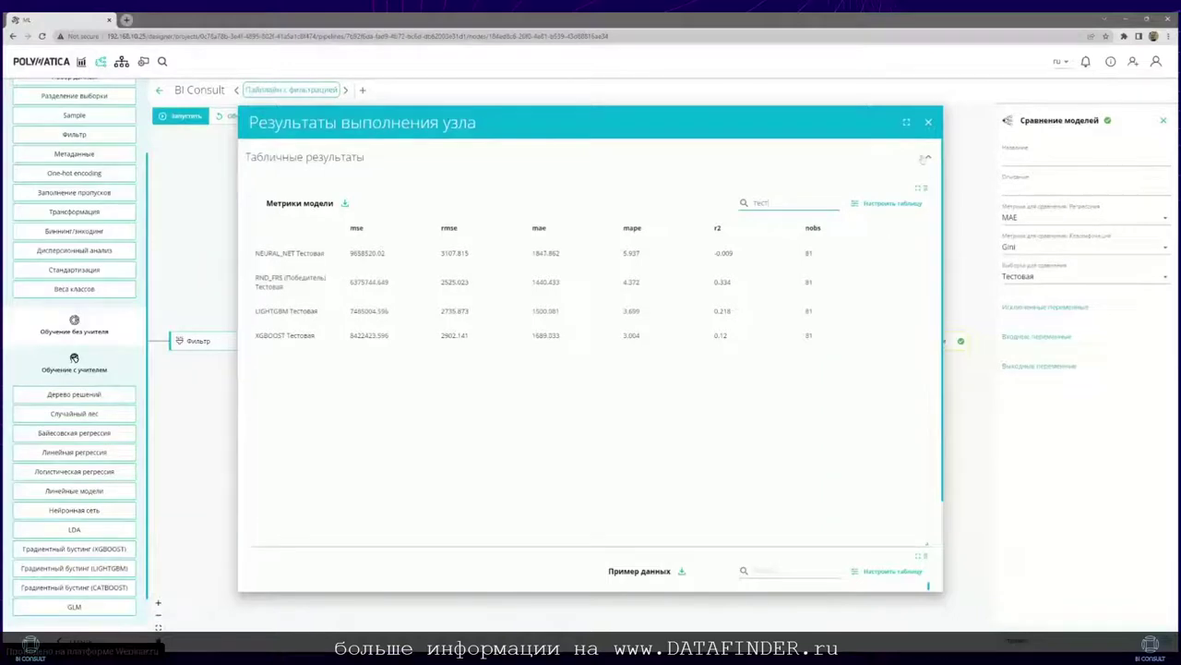
left_click(928, 122)
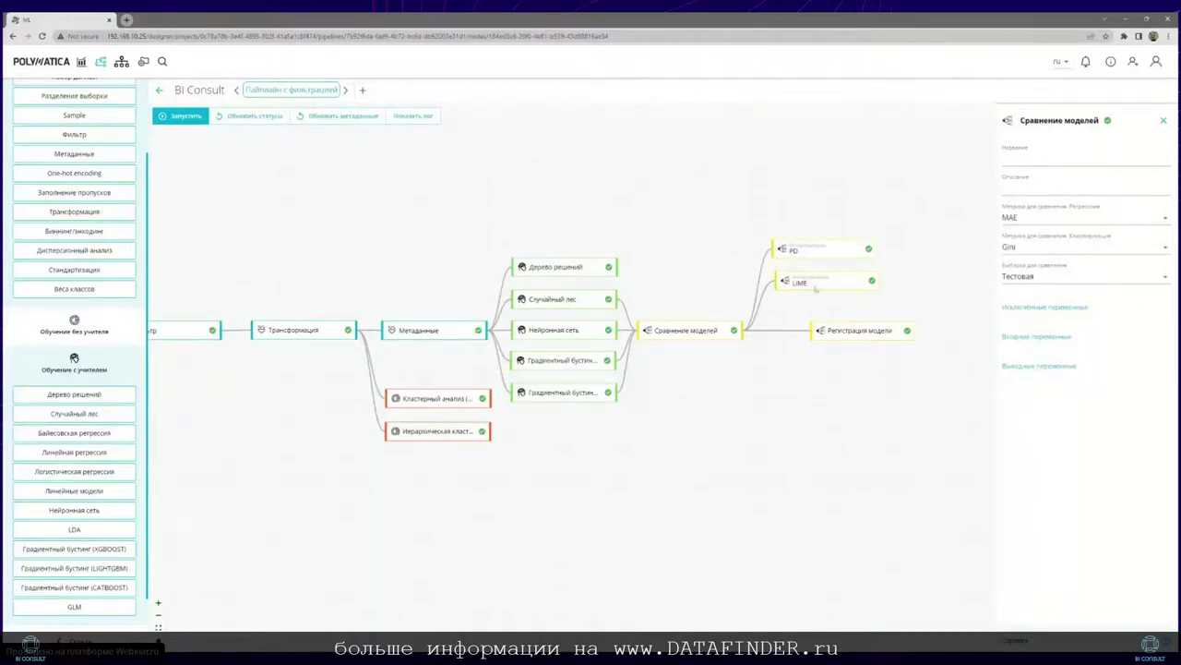
Step: Open the PD node's results full-screen and plot partial dependence for Month
right_click(832, 256)
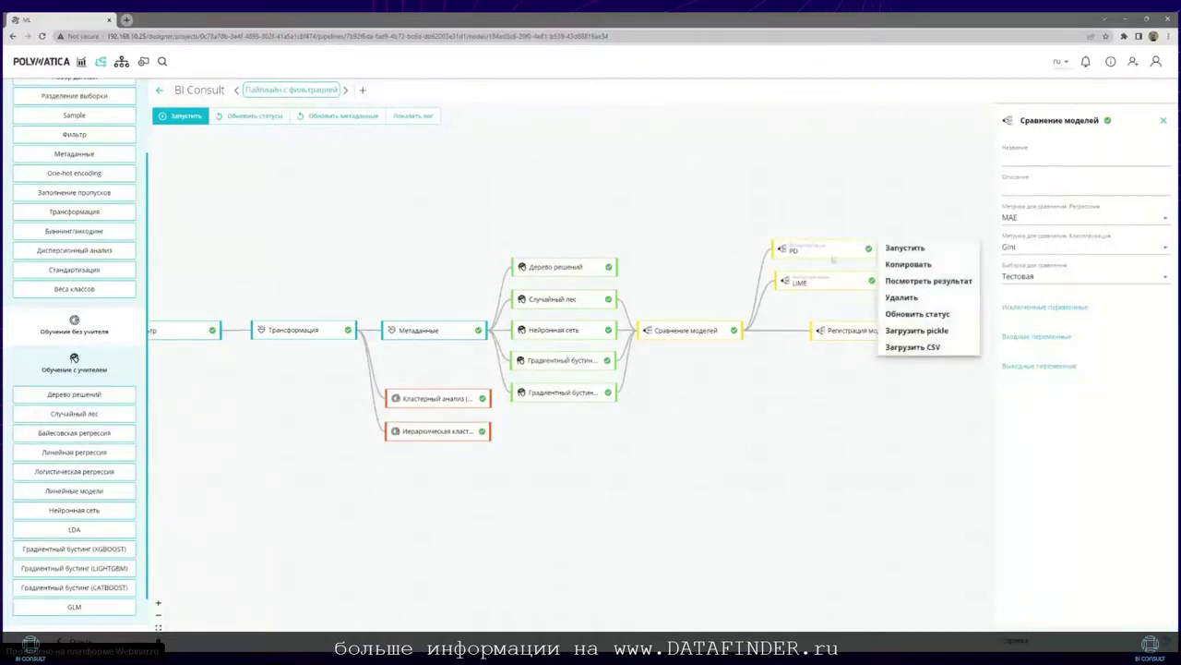
left_click(909, 281)
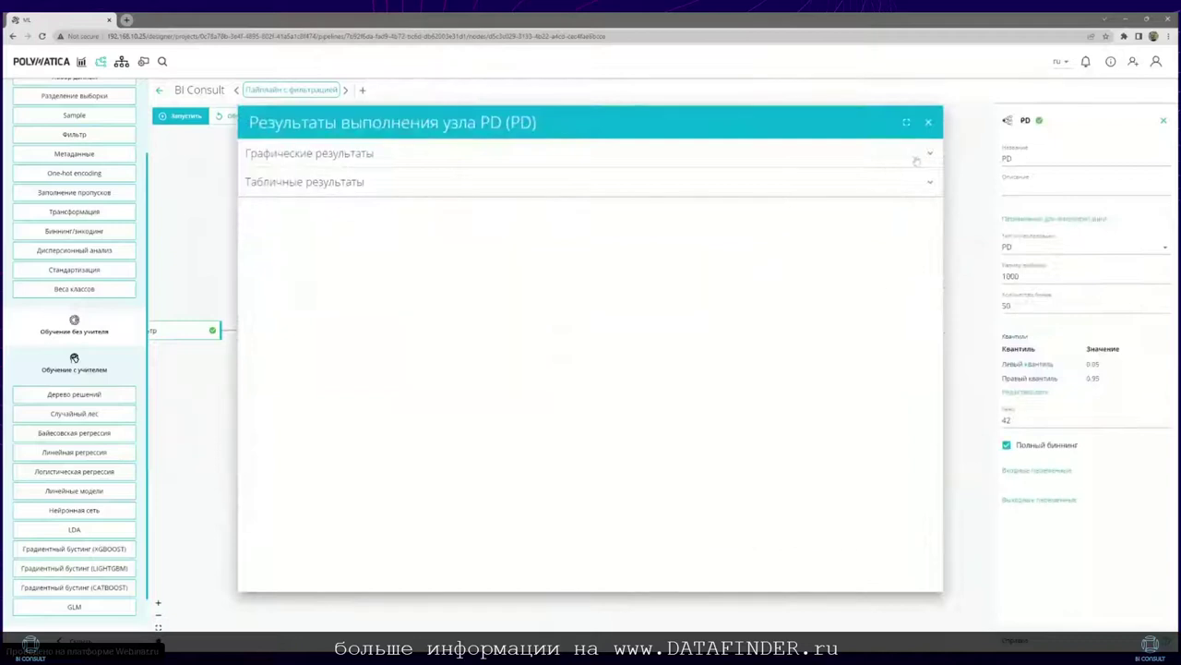
left_click(906, 122)
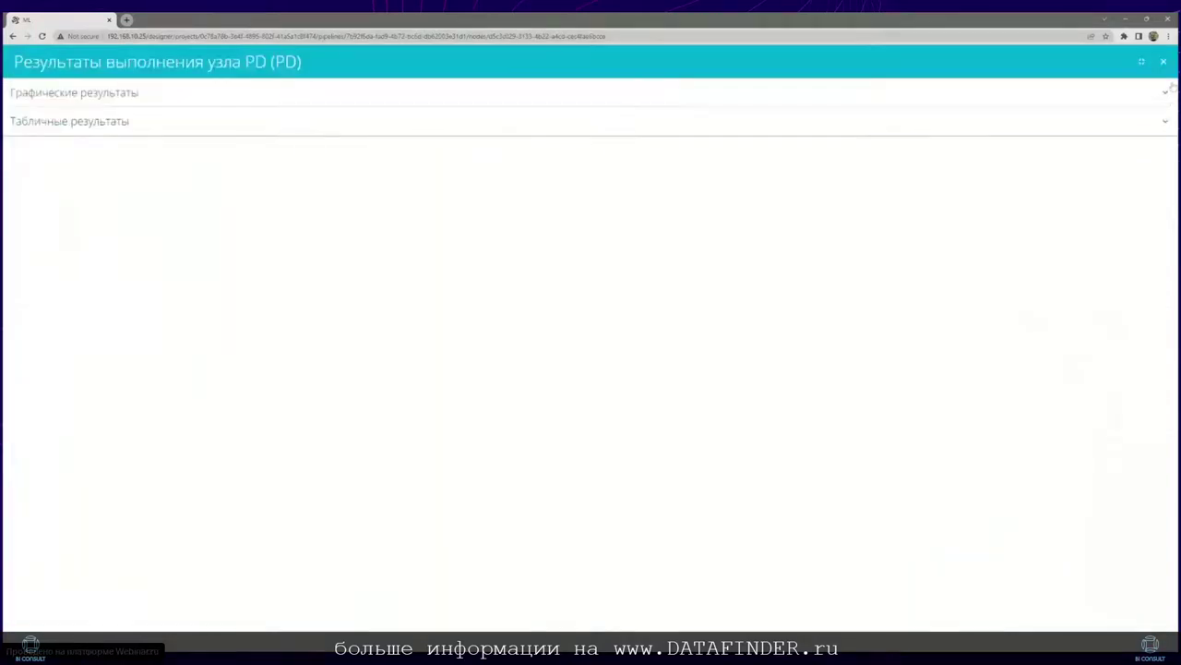
left_click(1170, 86)
left_click(548, 144)
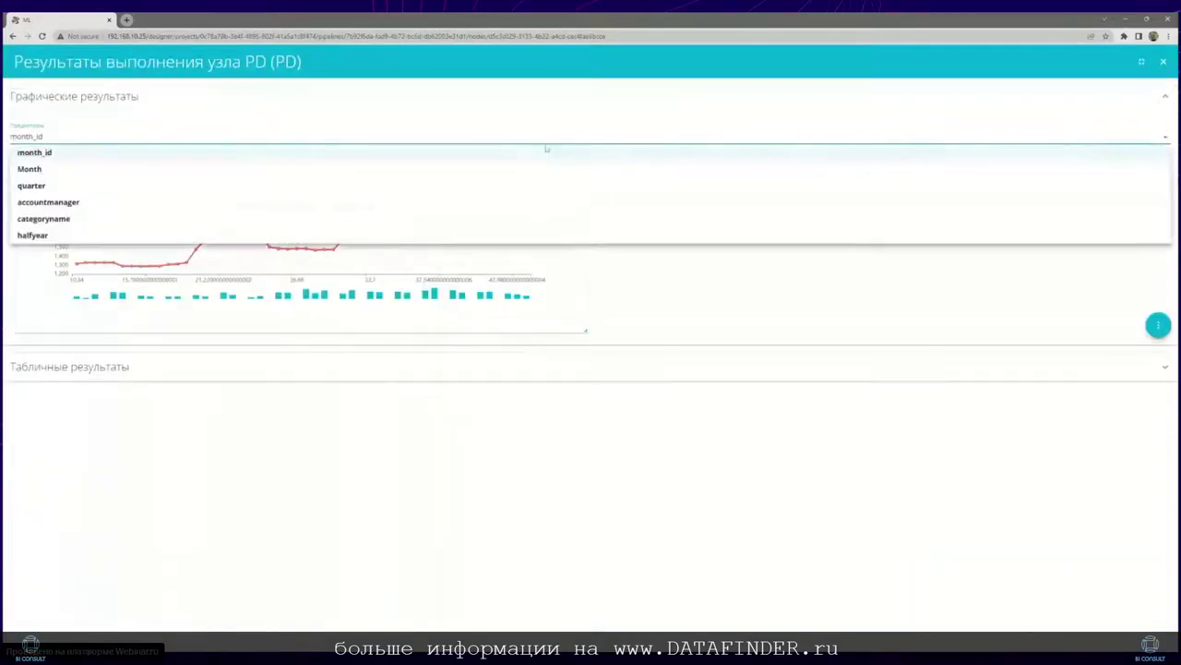
left_click(519, 174)
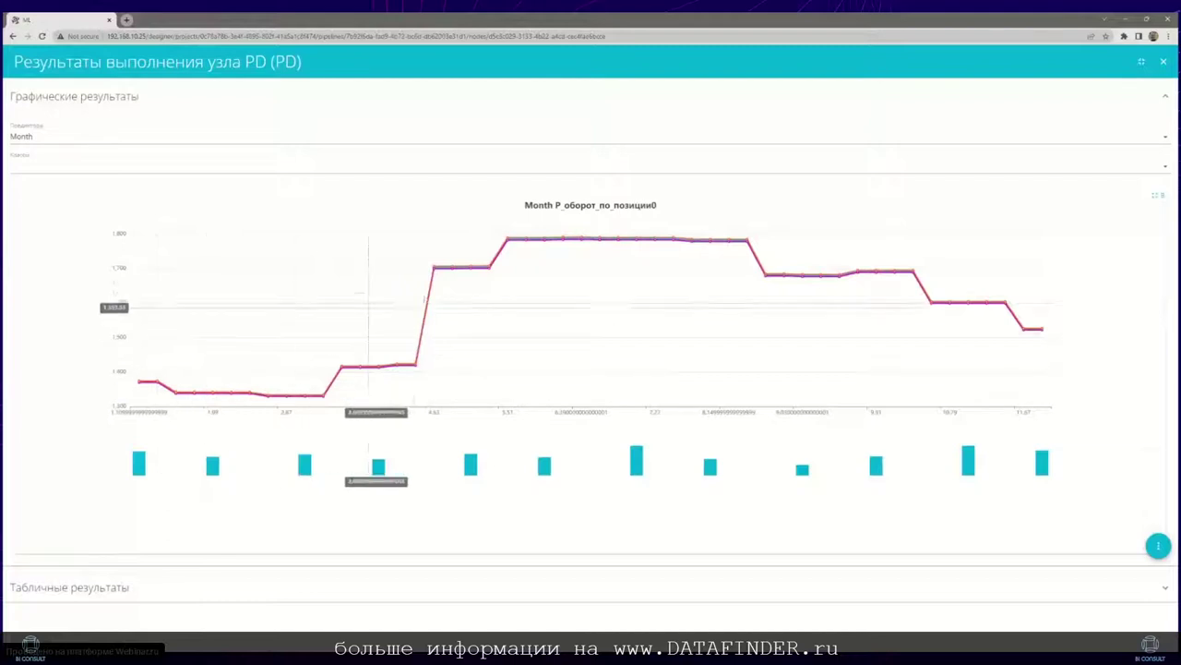
Step: Plot partial dependence for accountmanager, then categoryname at full width, and close the results
left_click(427, 139)
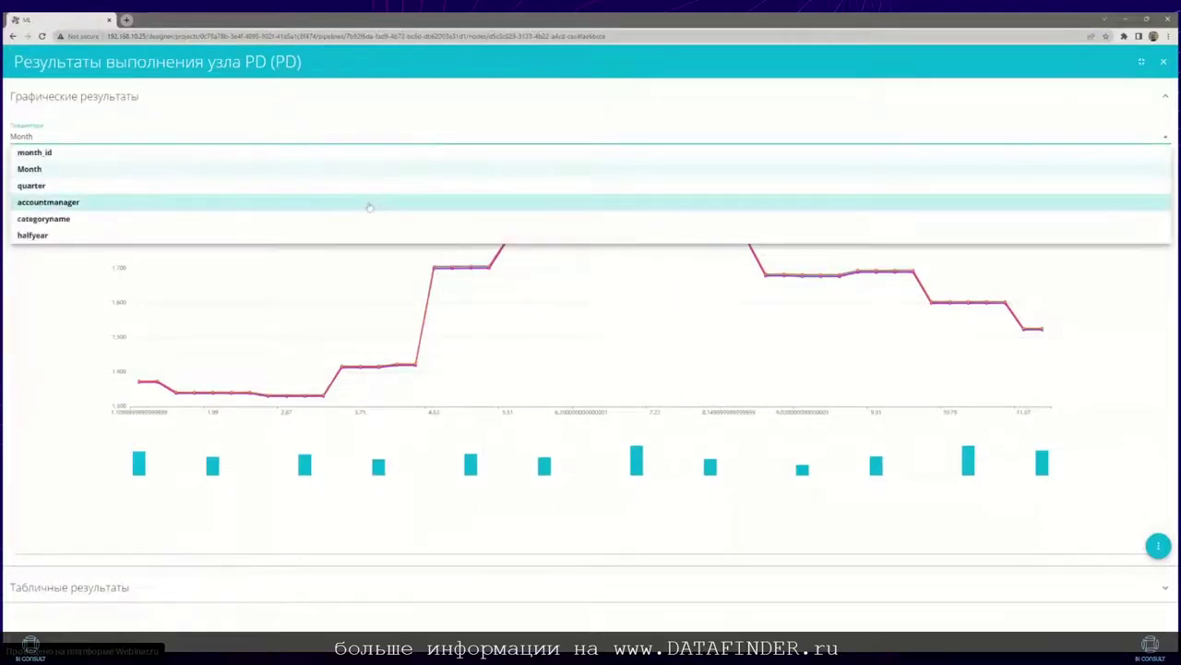
left_click(369, 207)
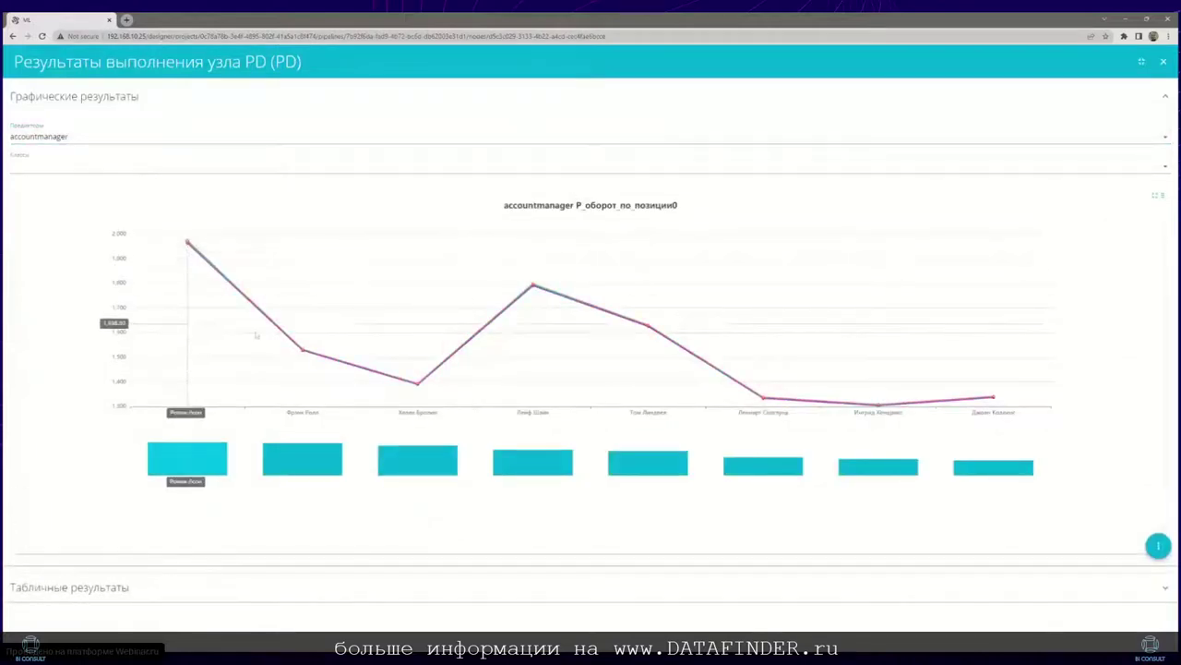
mouse_move(418, 385)
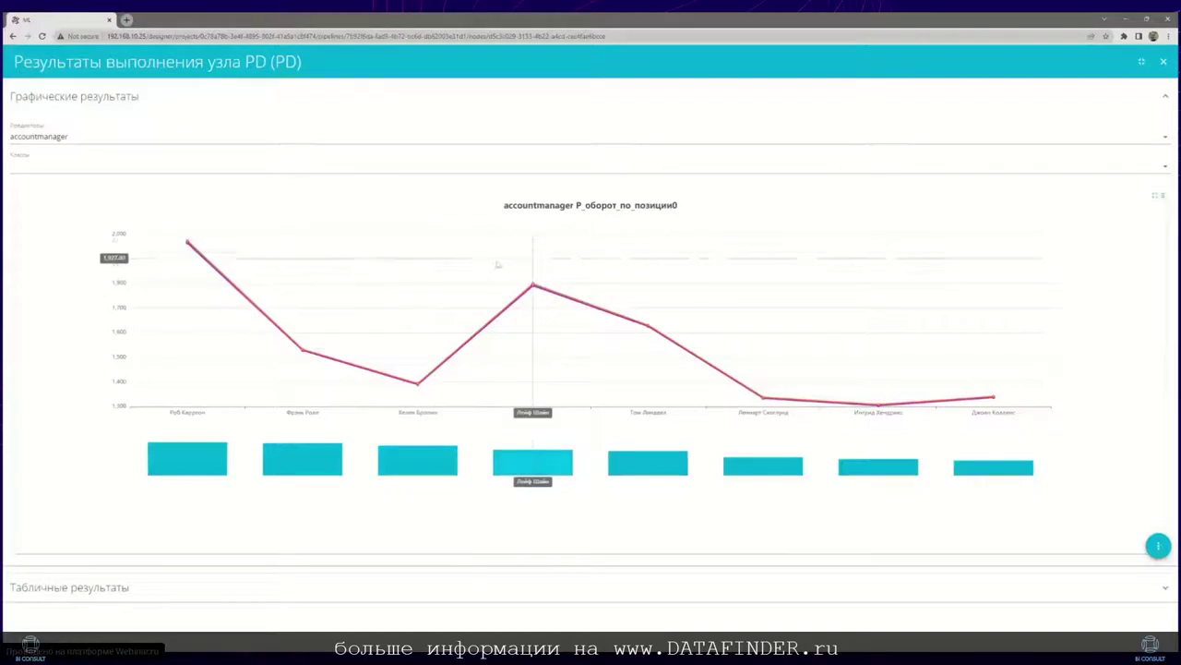
left_click(421, 141)
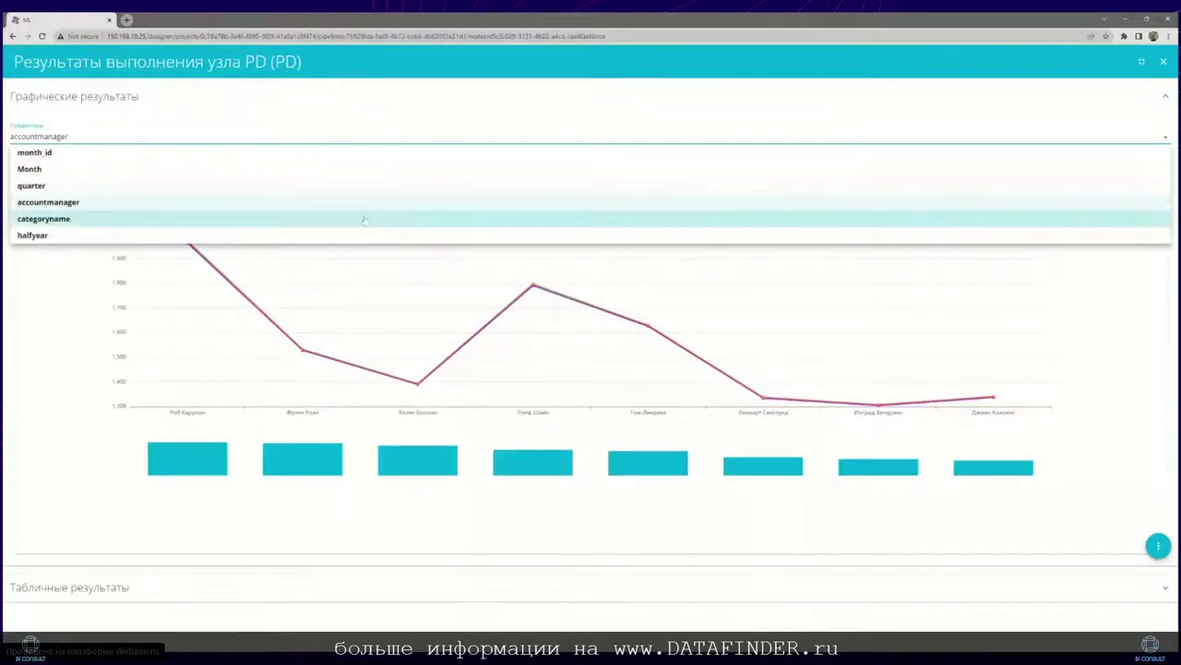
left_click(366, 219)
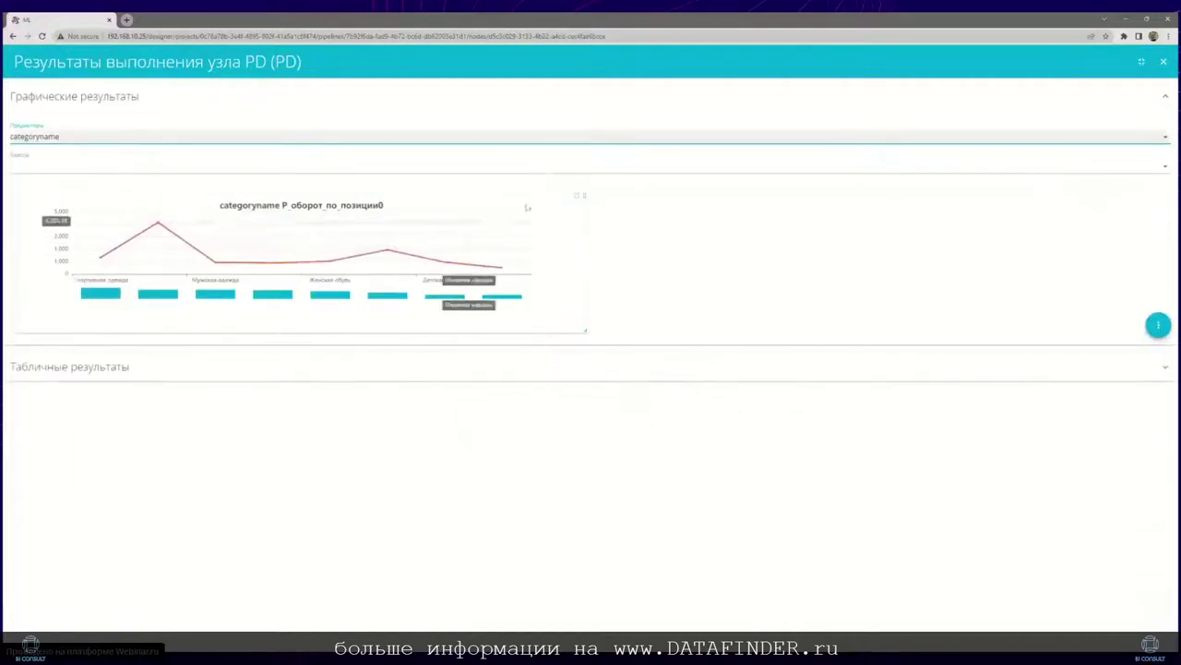
left_click(575, 196)
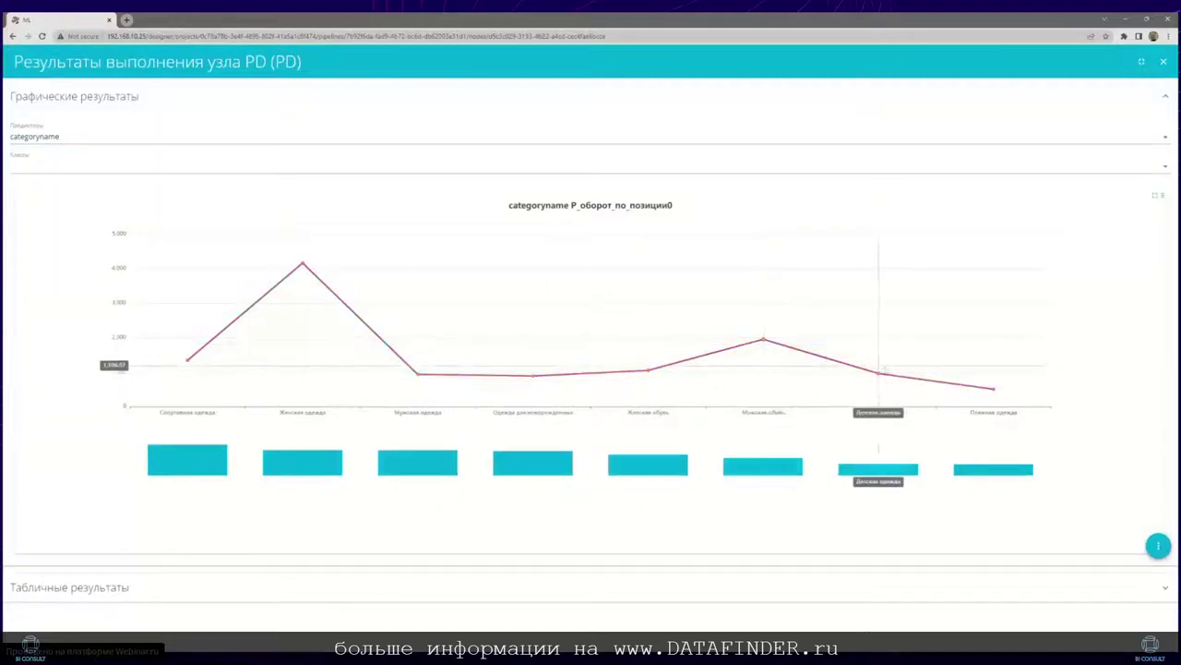
left_click(1164, 63)
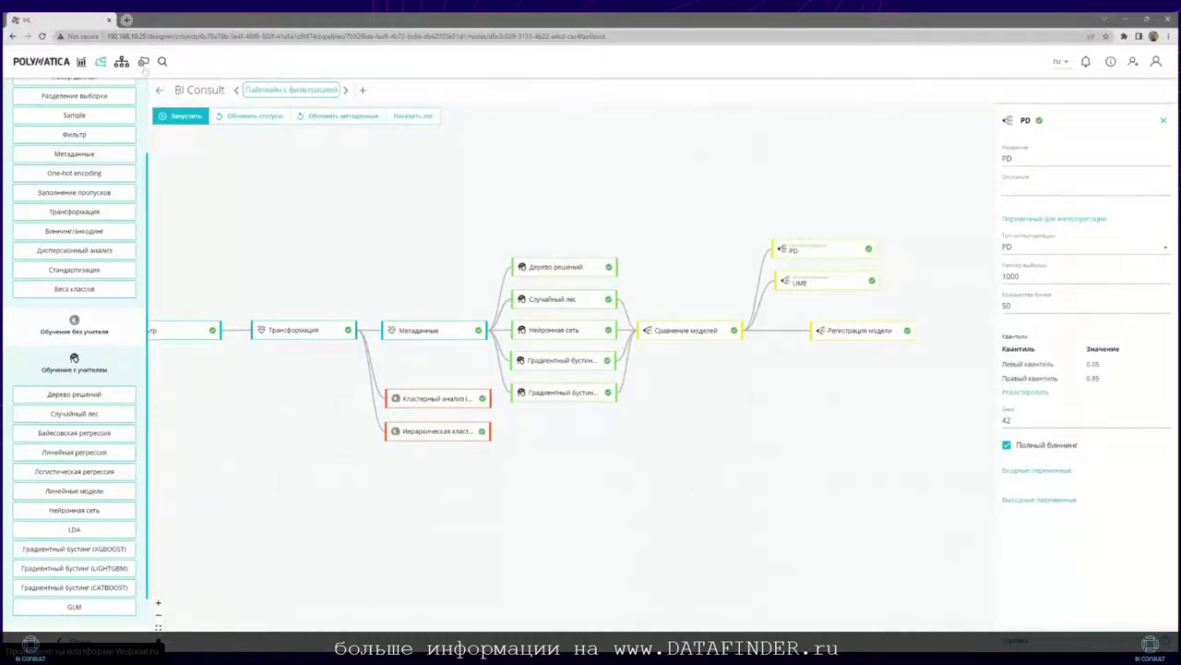
Step: Show the model repository's summary charts and open the Модель прогноза продаж v.1 version
left_click(143, 61)
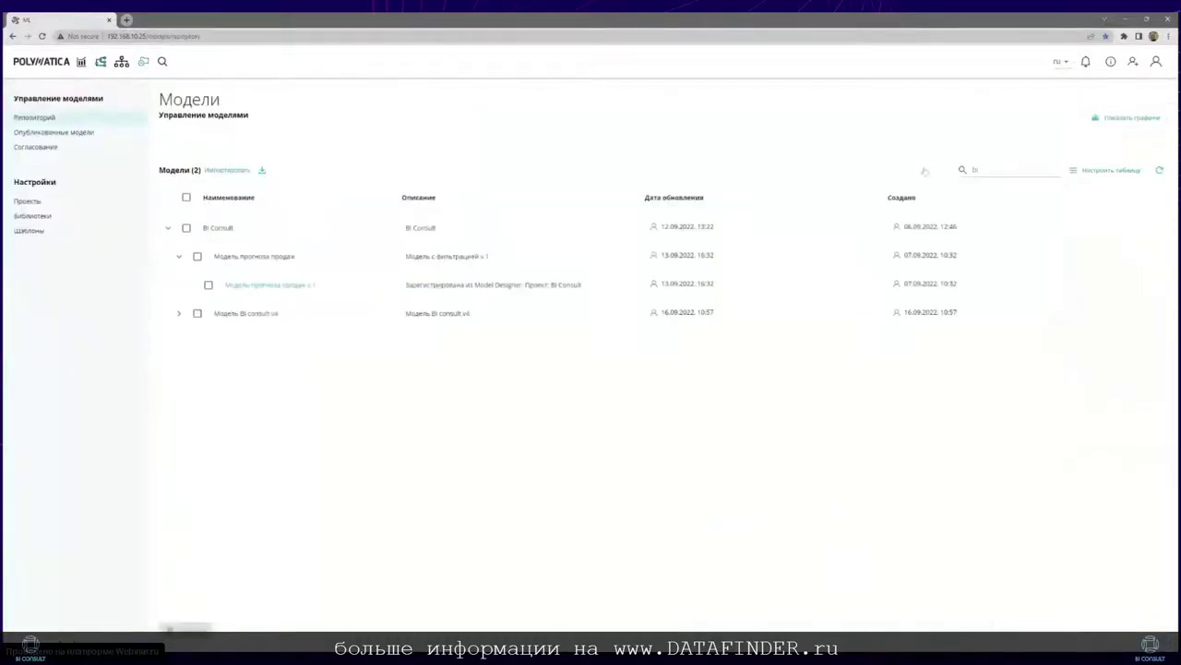
left_click(1126, 118)
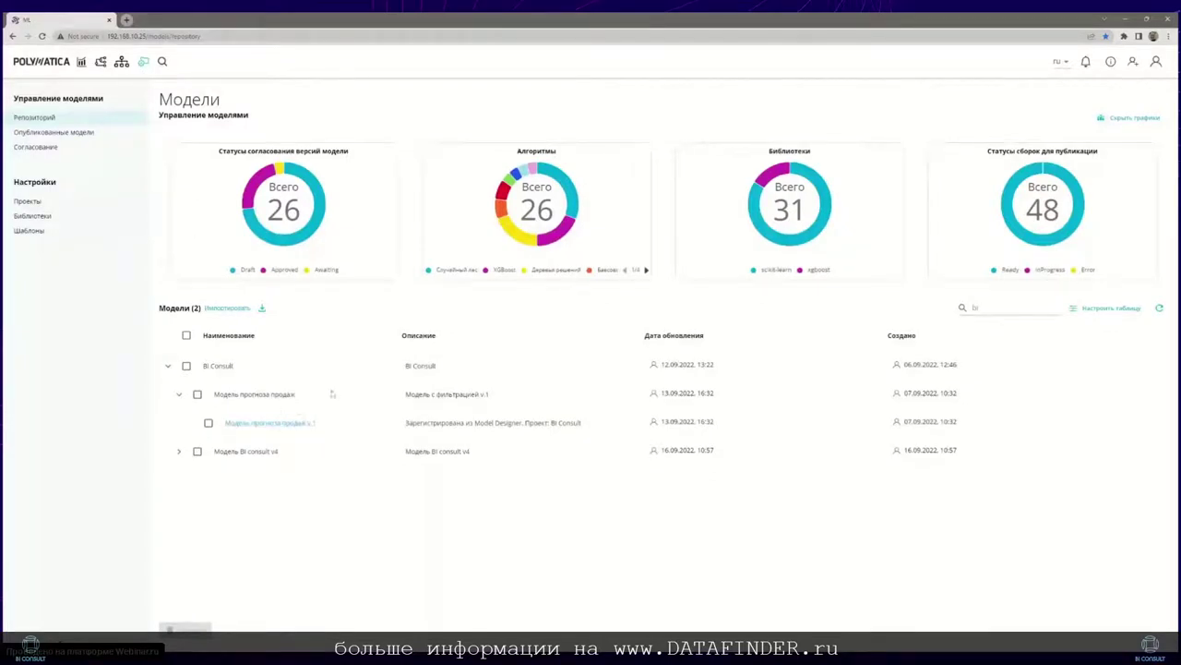
left_click(297, 423)
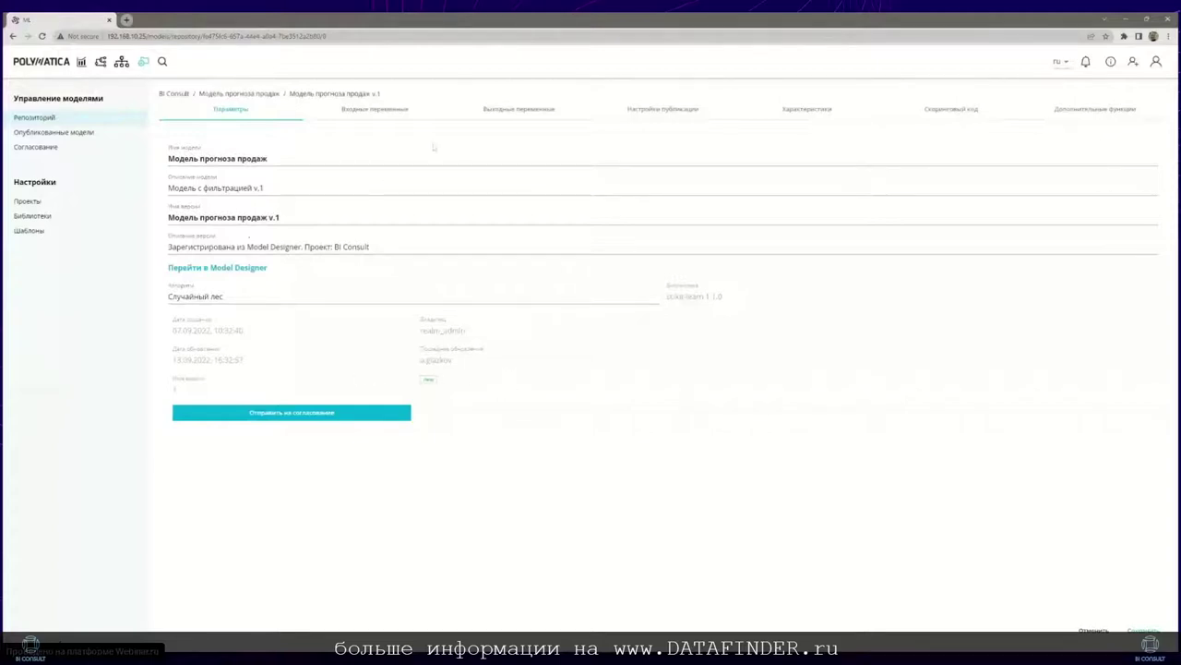
Step: Review the version's input variables, output Р_оборот_по_позиции0 (float), and its batch publication settings
left_click(376, 110)
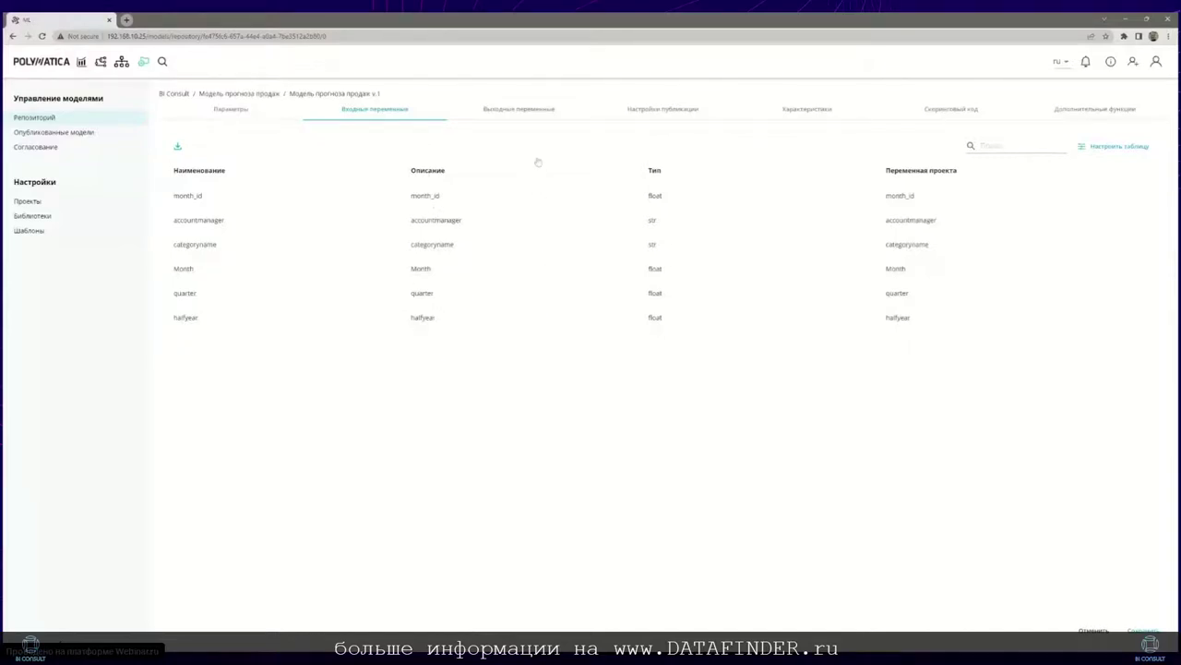
left_click(530, 116)
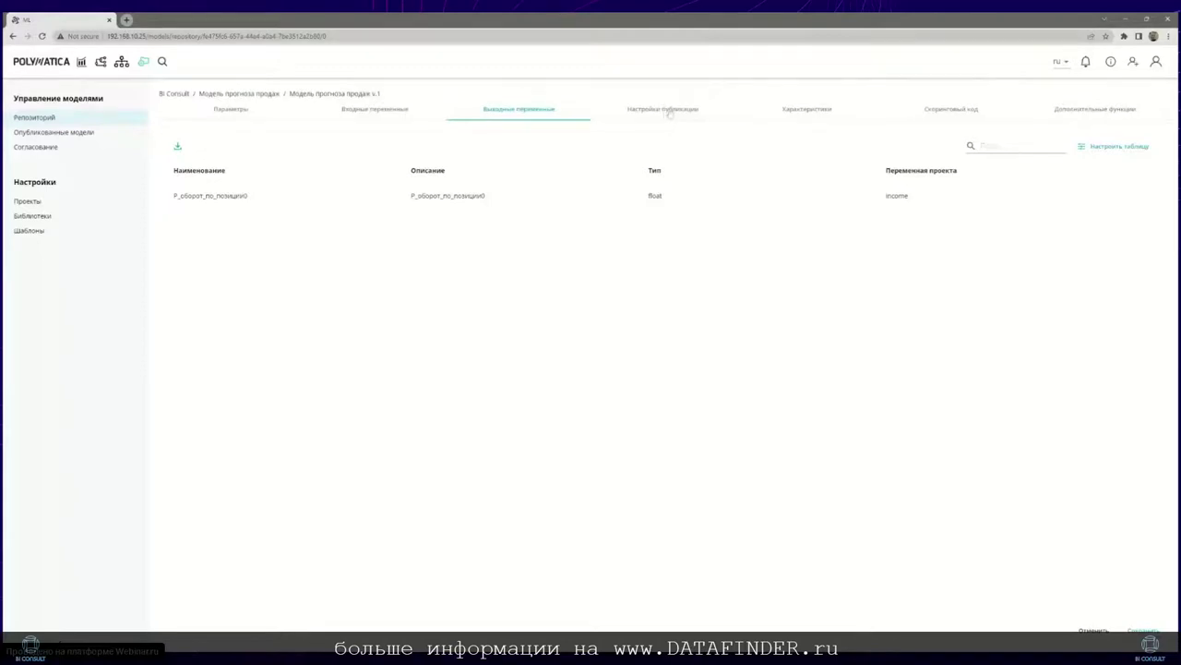
left_click(669, 111)
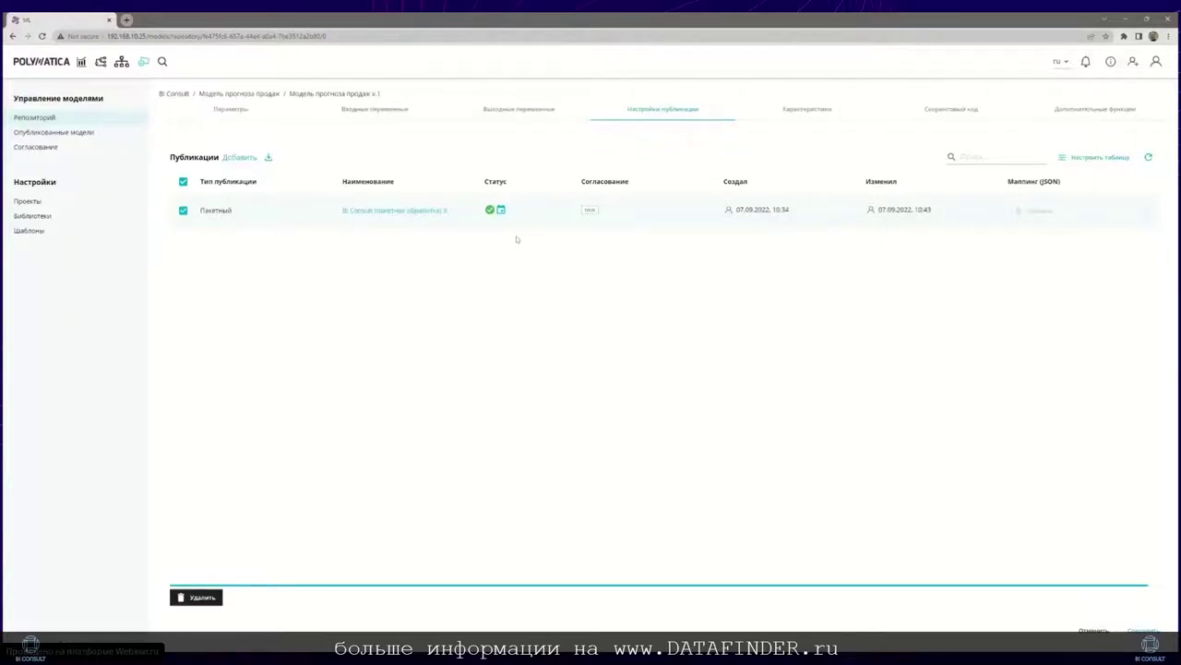
Step: Confirm the batch publication is Запланирован, then return to the Webinar.ru broadcast page
mouse_move(502, 212)
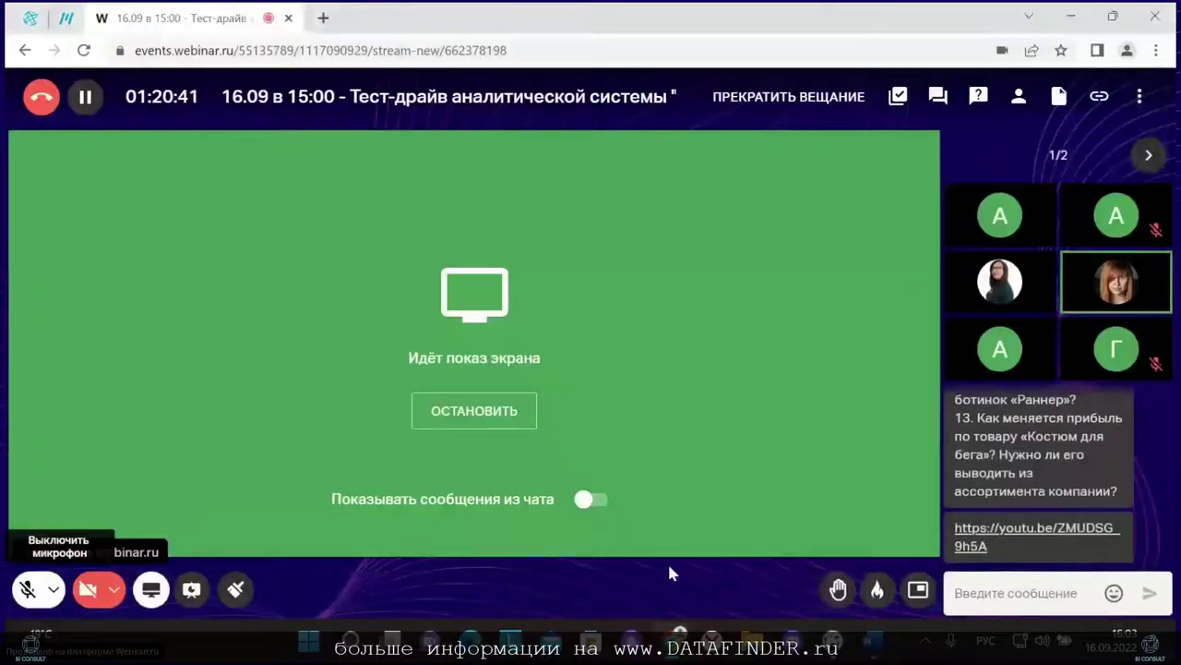
Step: Copy the share link of the BI Consult dashboard
left_click(65, 18)
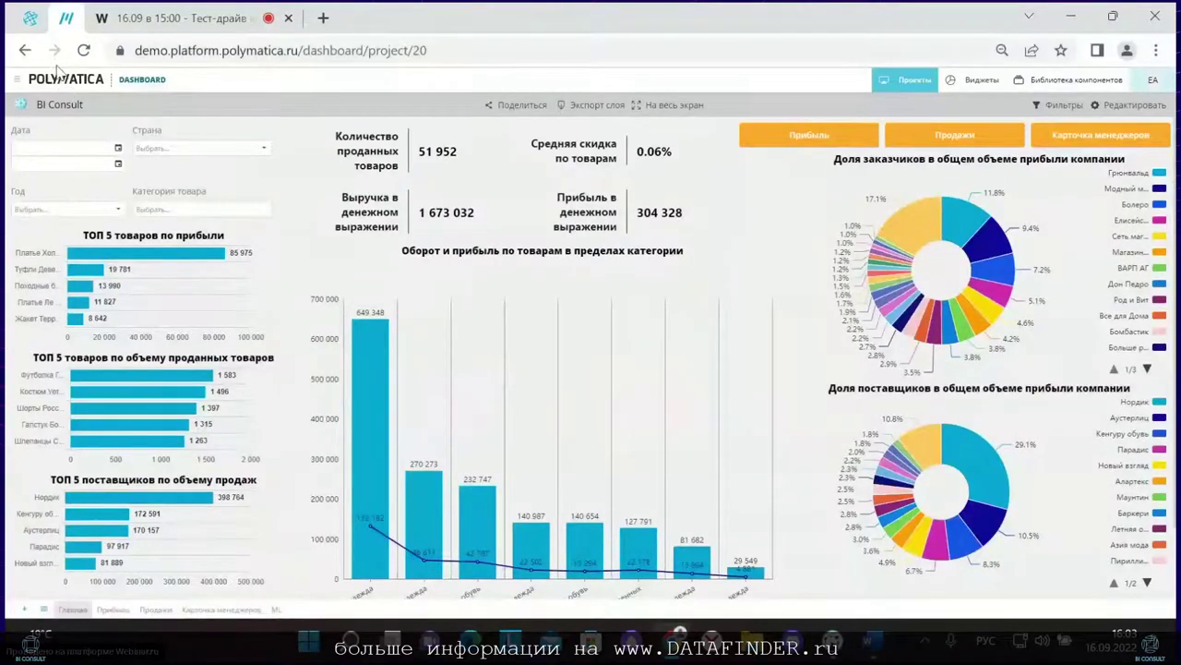
left_click(504, 104)
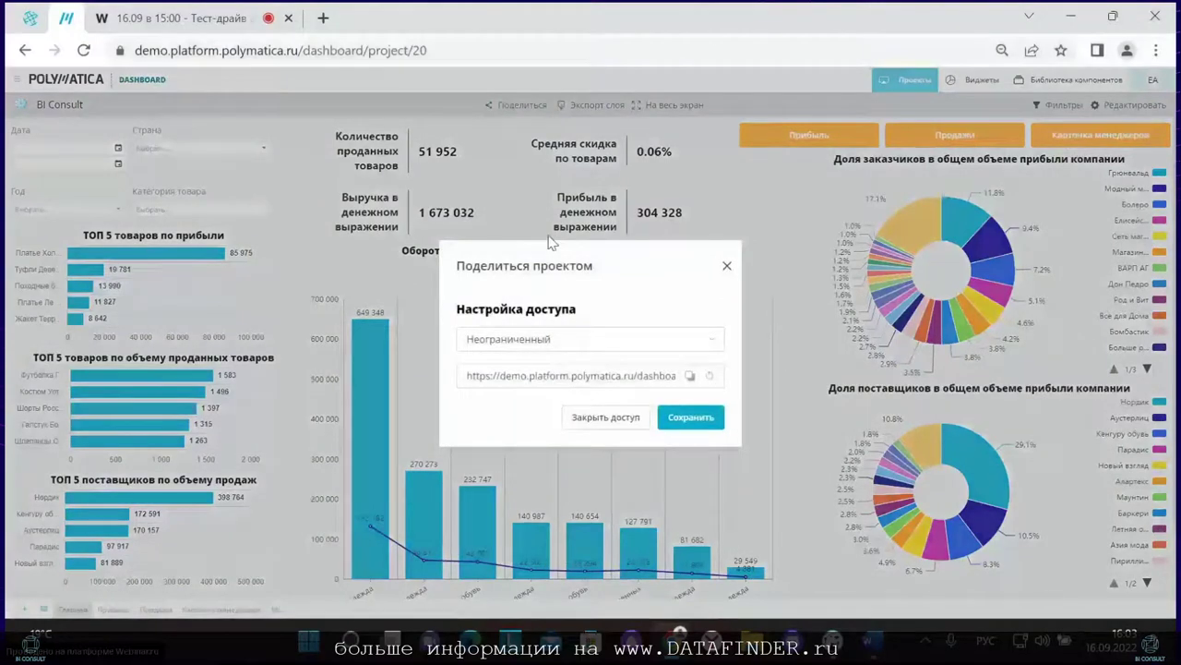
left_click(690, 375)
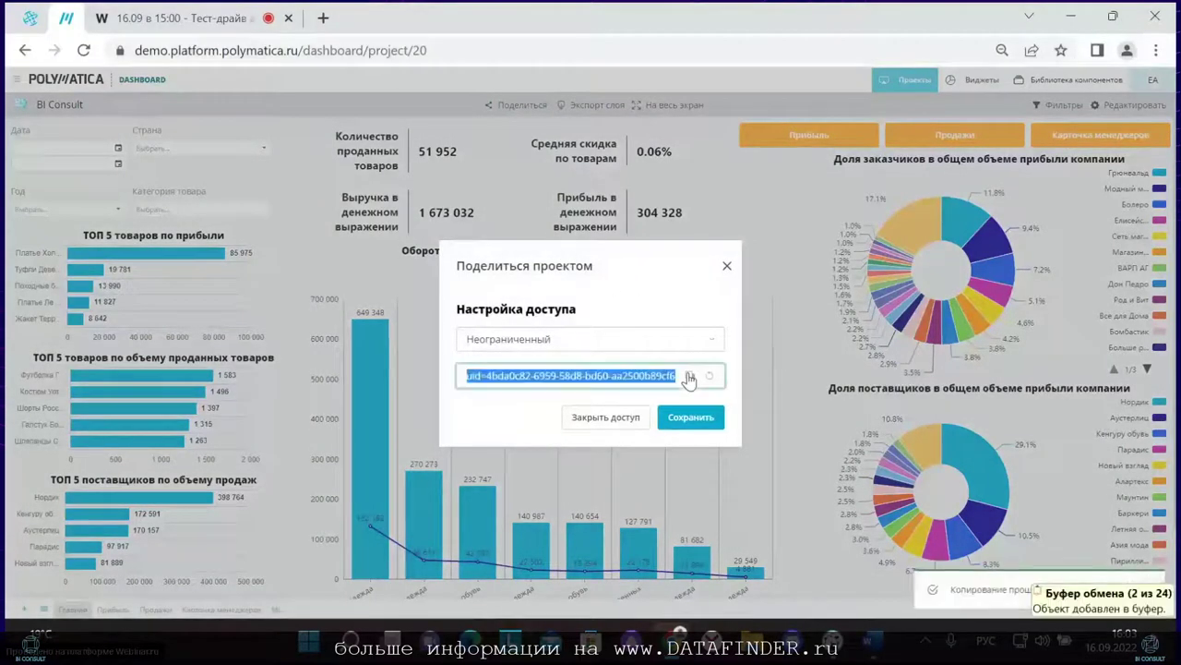
Step: Try the По паролю and По времени access types, then close the sharing dialog unsaved
left_click(623, 347)
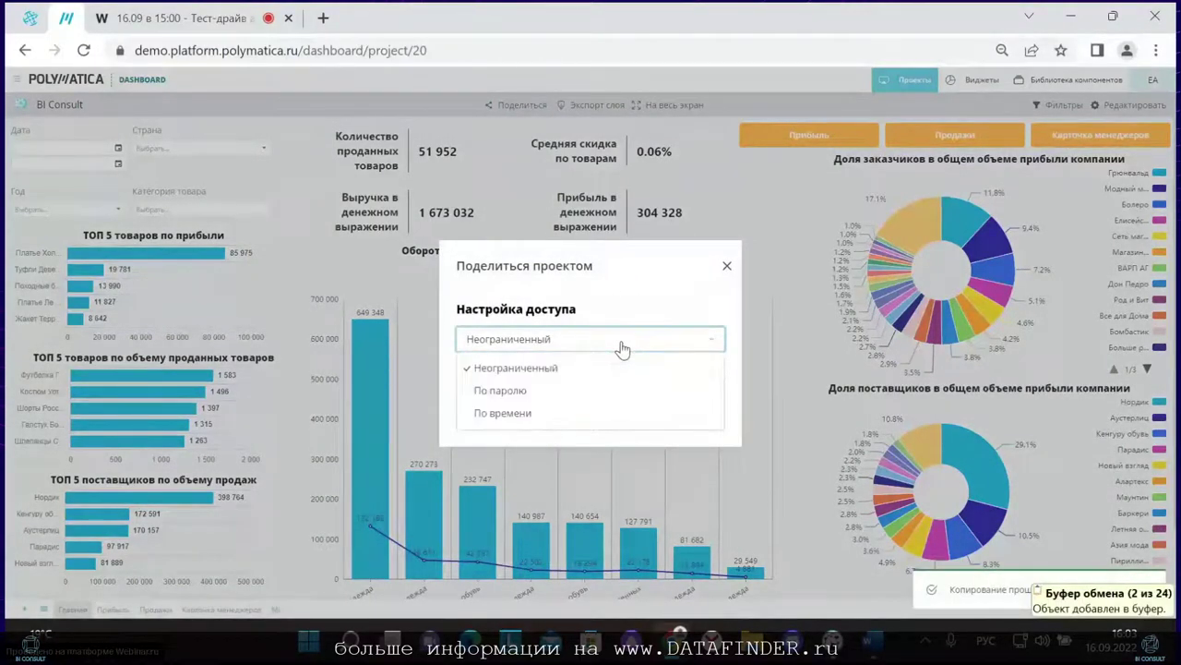
left_click(585, 390)
left_click(514, 319)
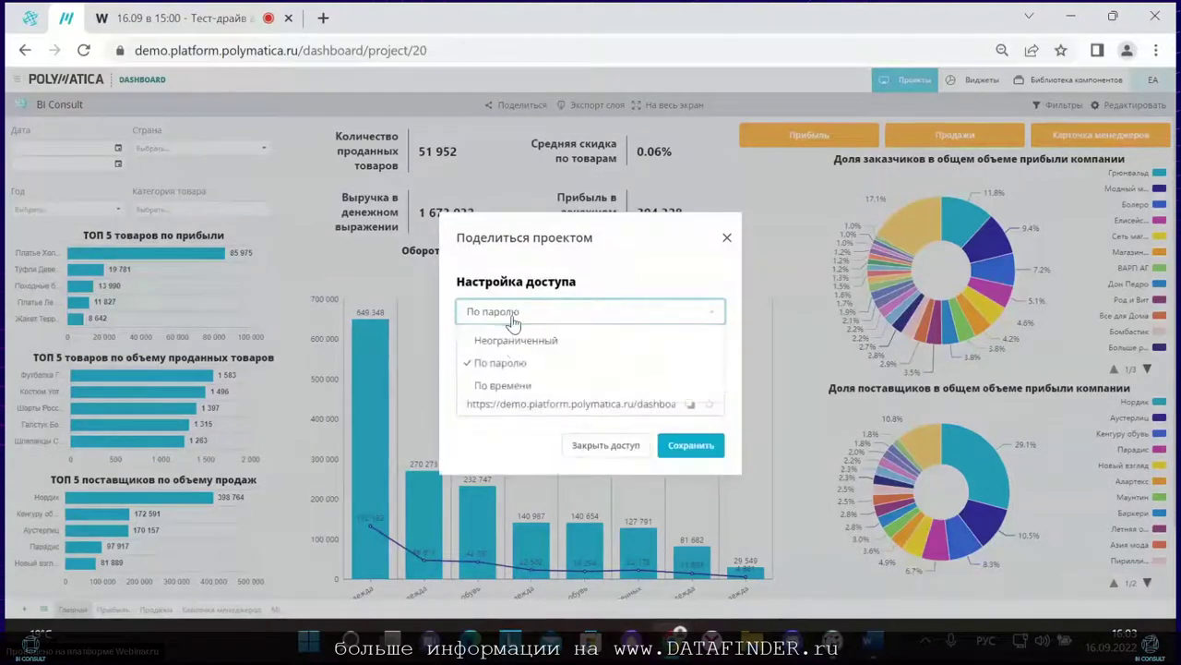
left_click(518, 387)
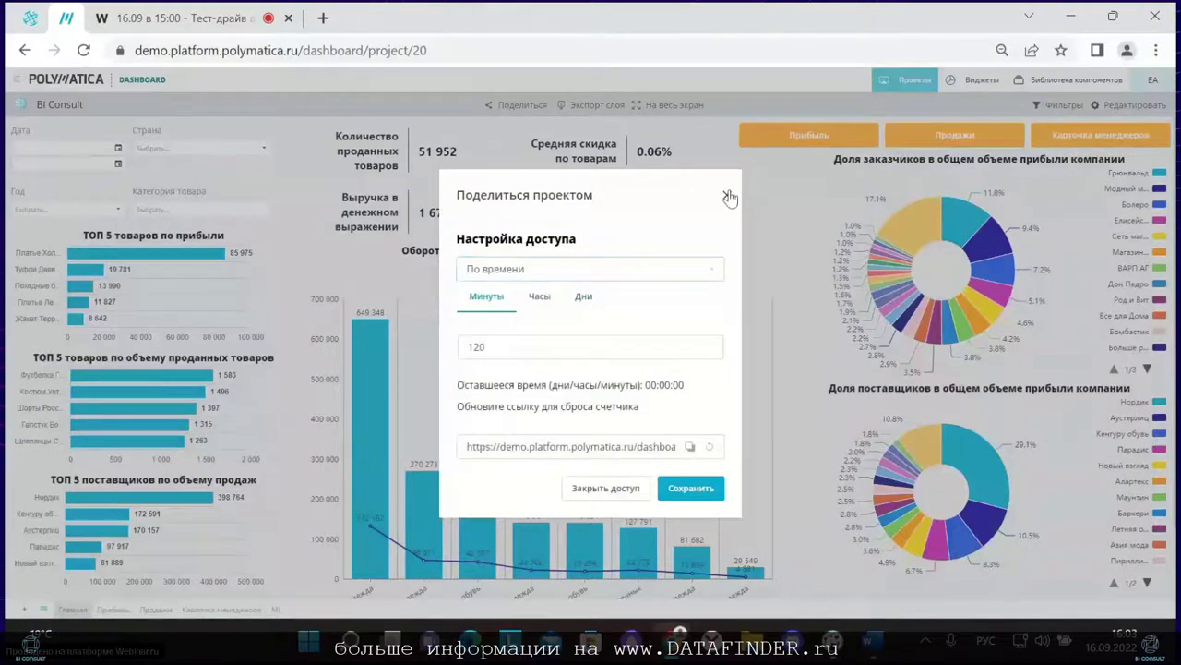
left_click(727, 196)
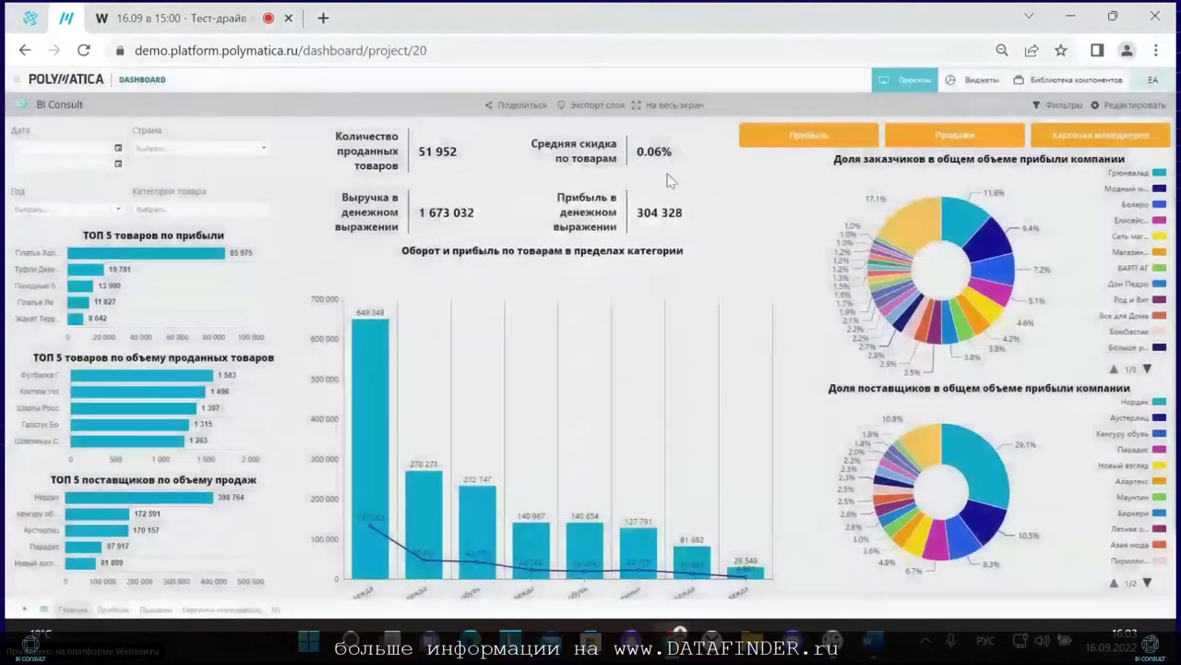
left_click(583, 113)
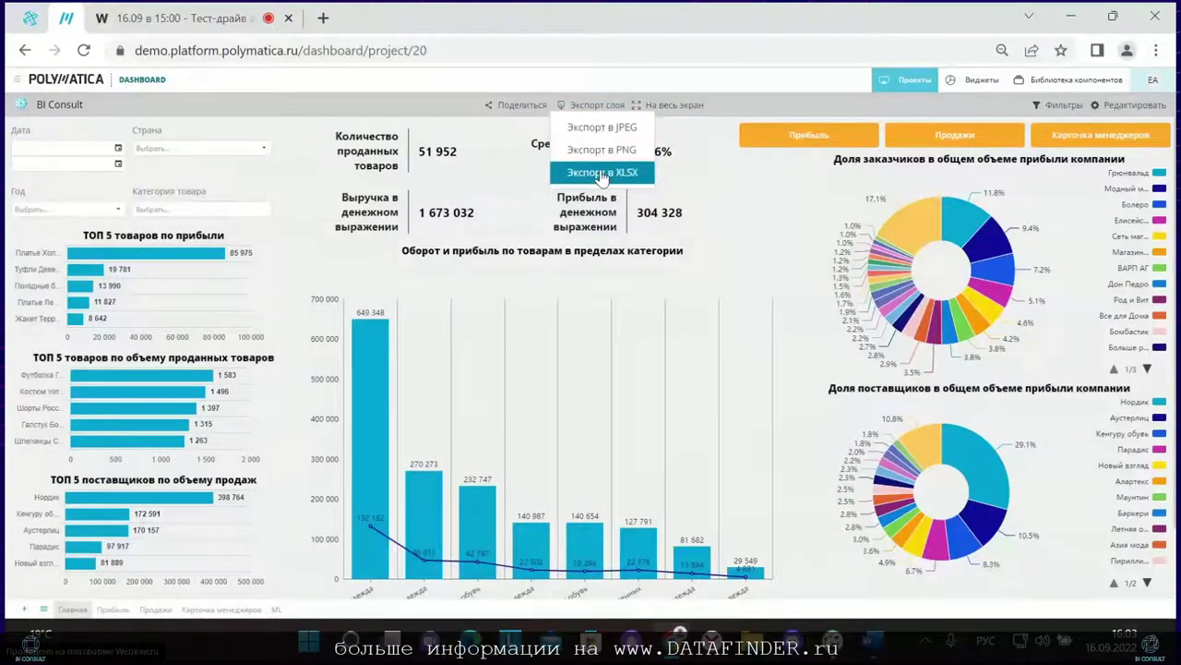
left_click(572, 106)
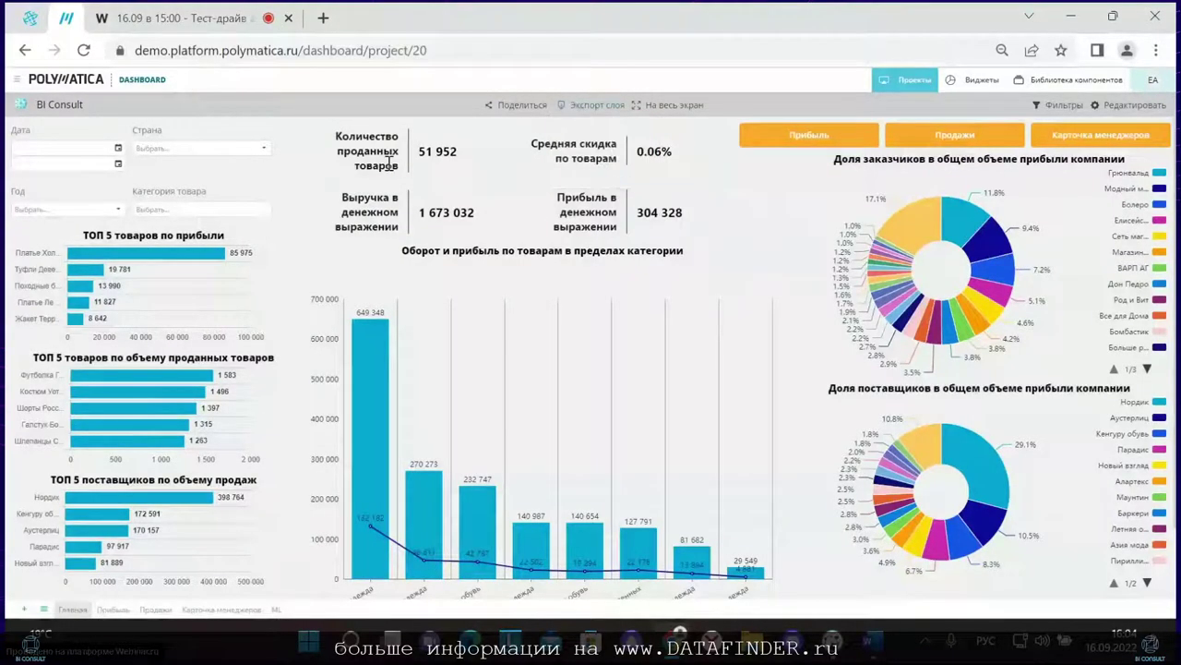
left_click(288, 245)
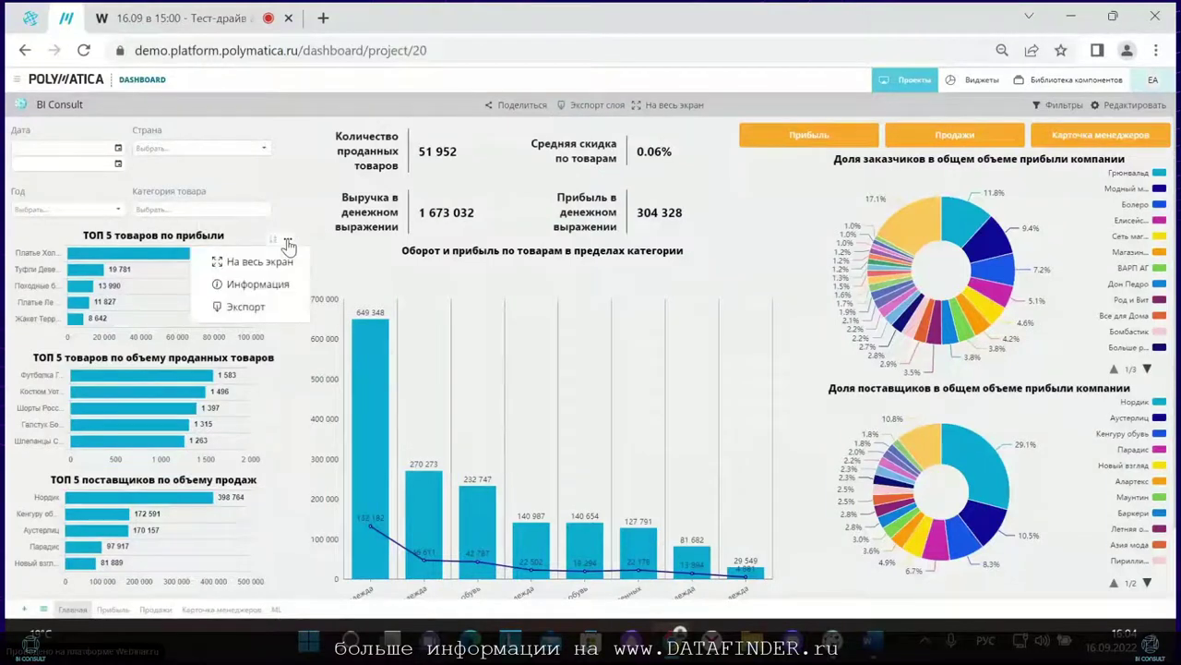
left_click(252, 280)
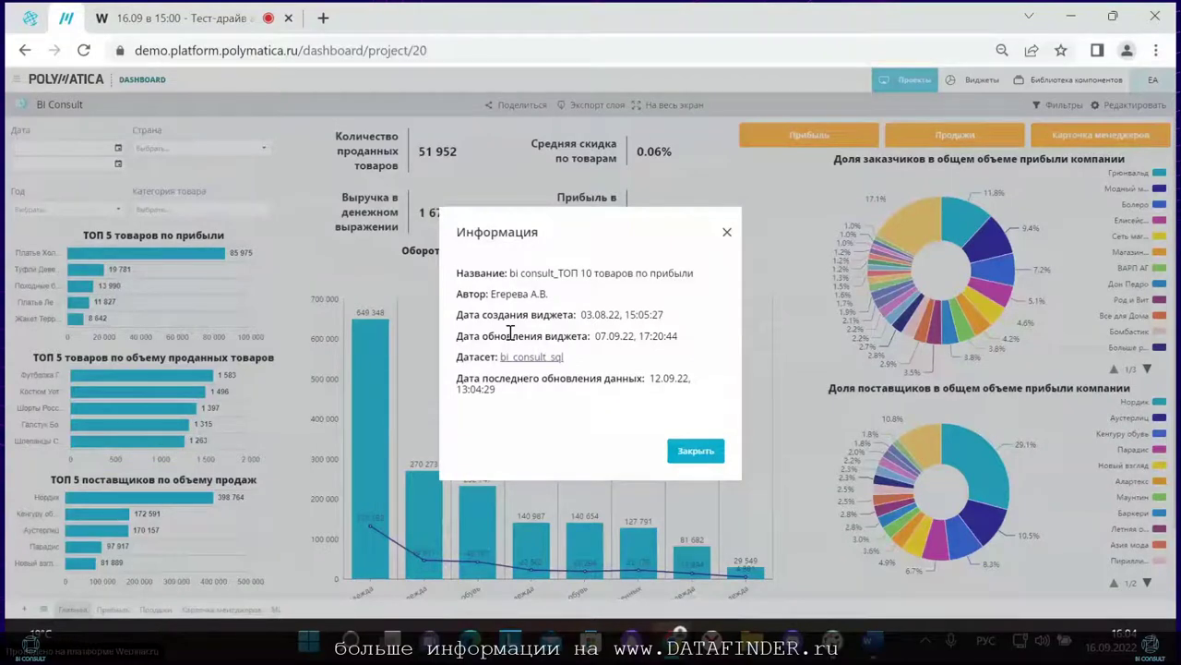
left_click(728, 234)
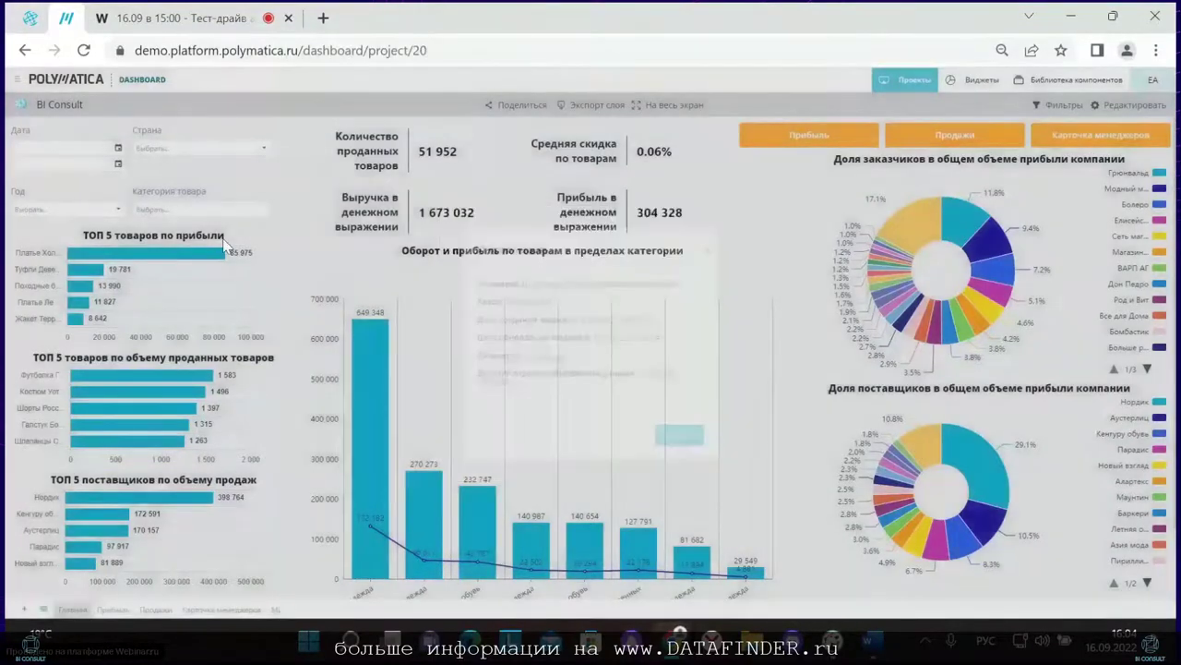
left_click(288, 243)
mouse_move(244, 308)
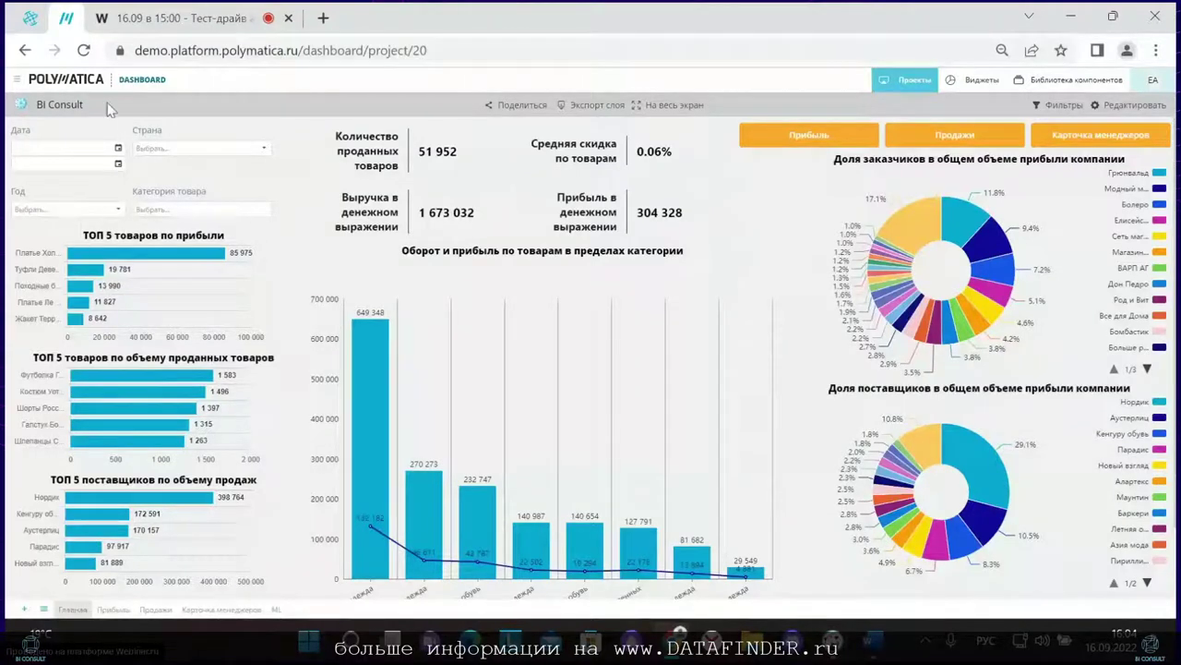
Step: Open the settings of the bi_consult_sql dataset in Manager's dataset list
left_click(15, 79)
left_click(33, 134)
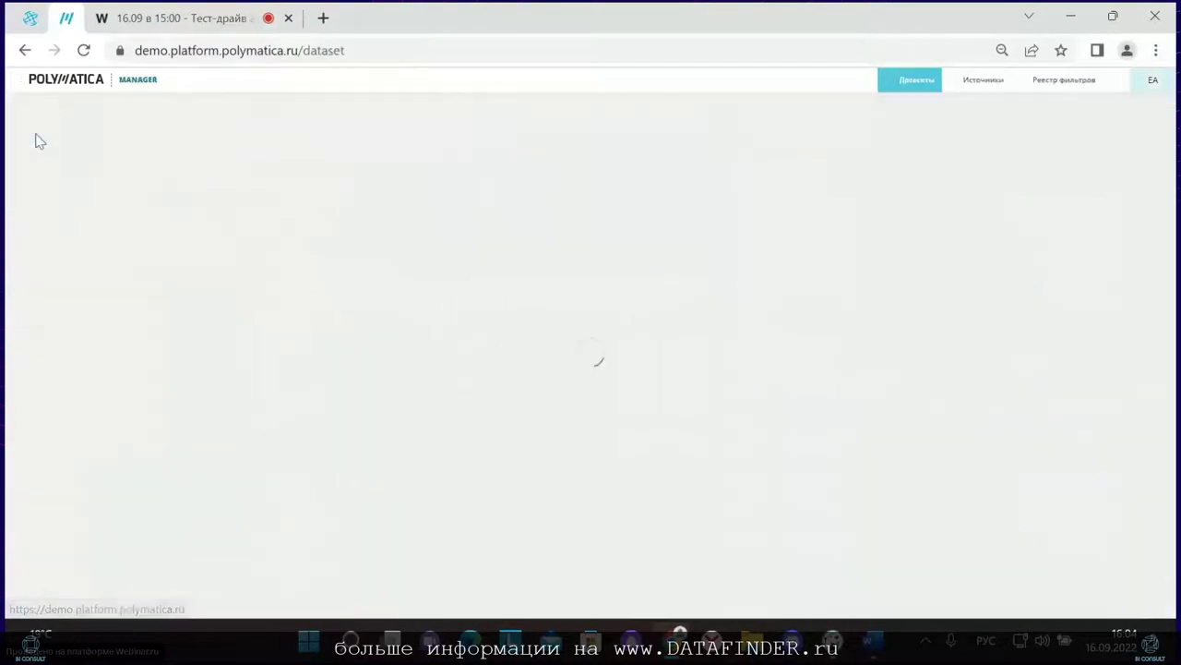
scroll(765, 422, "down", 5)
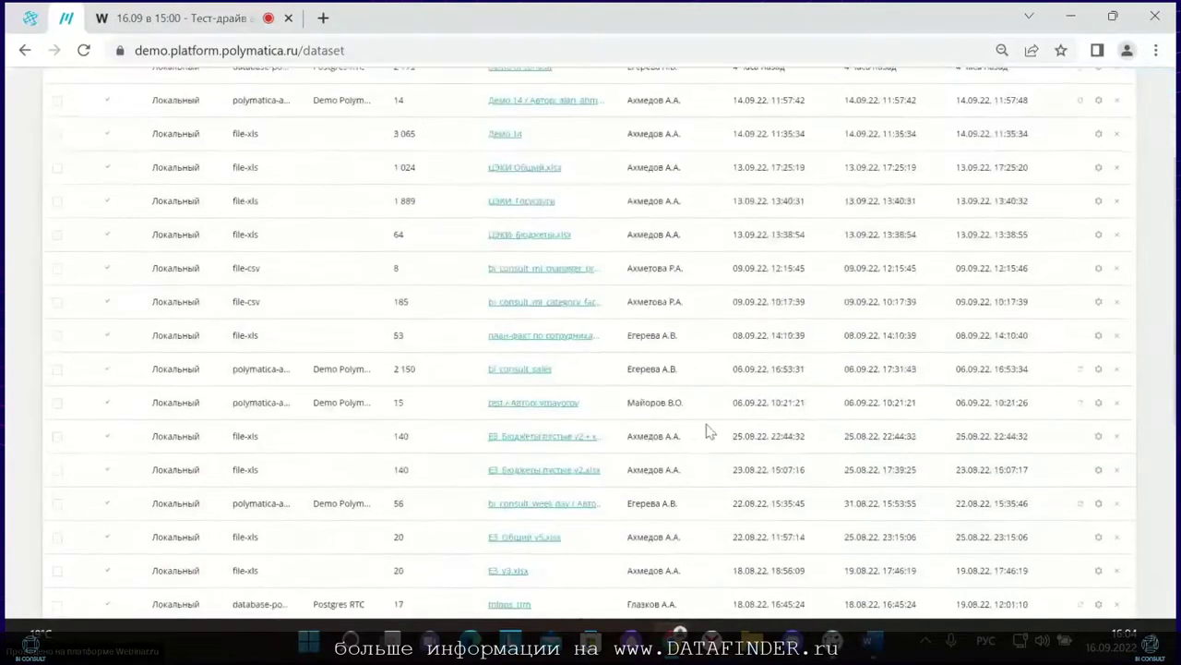
scroll(673, 421, "down", 3)
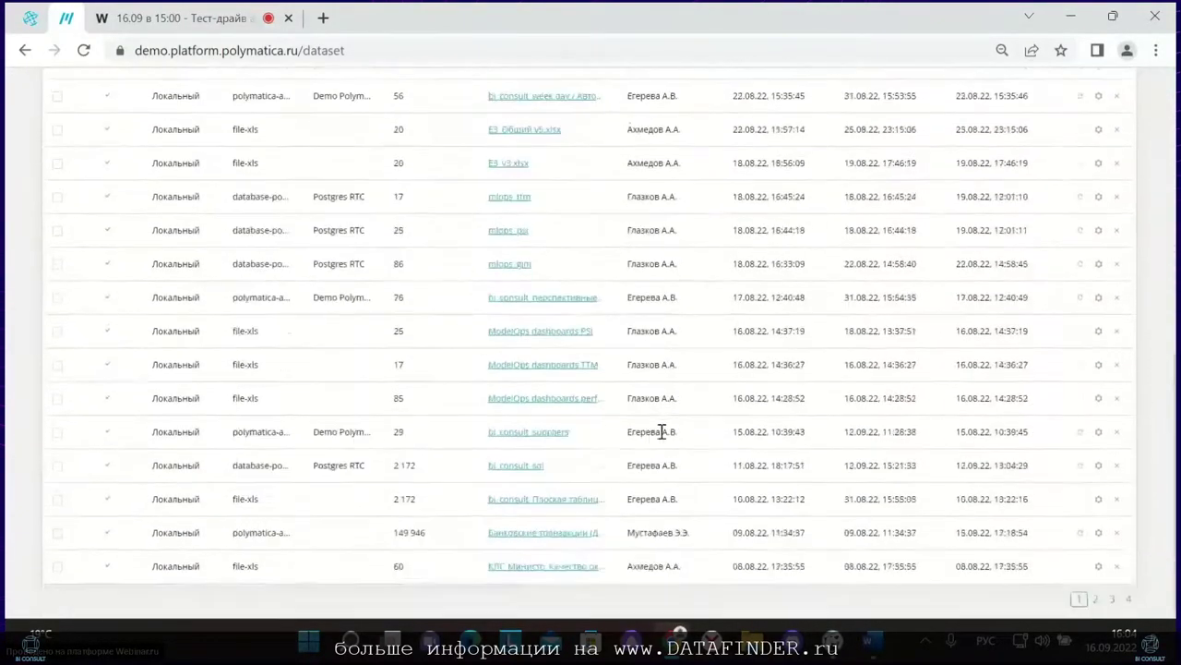
left_click(1100, 466)
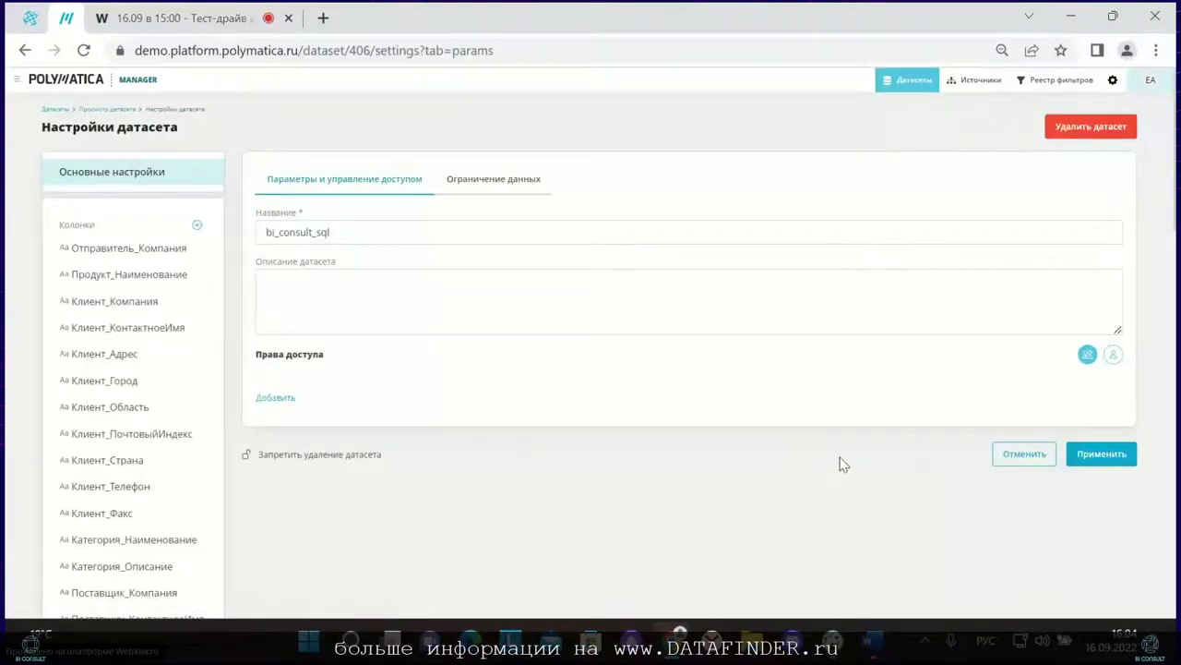
Step: Open the Германия country restriction rule and its Клиент_Страна = Германия filter
left_click(507, 186)
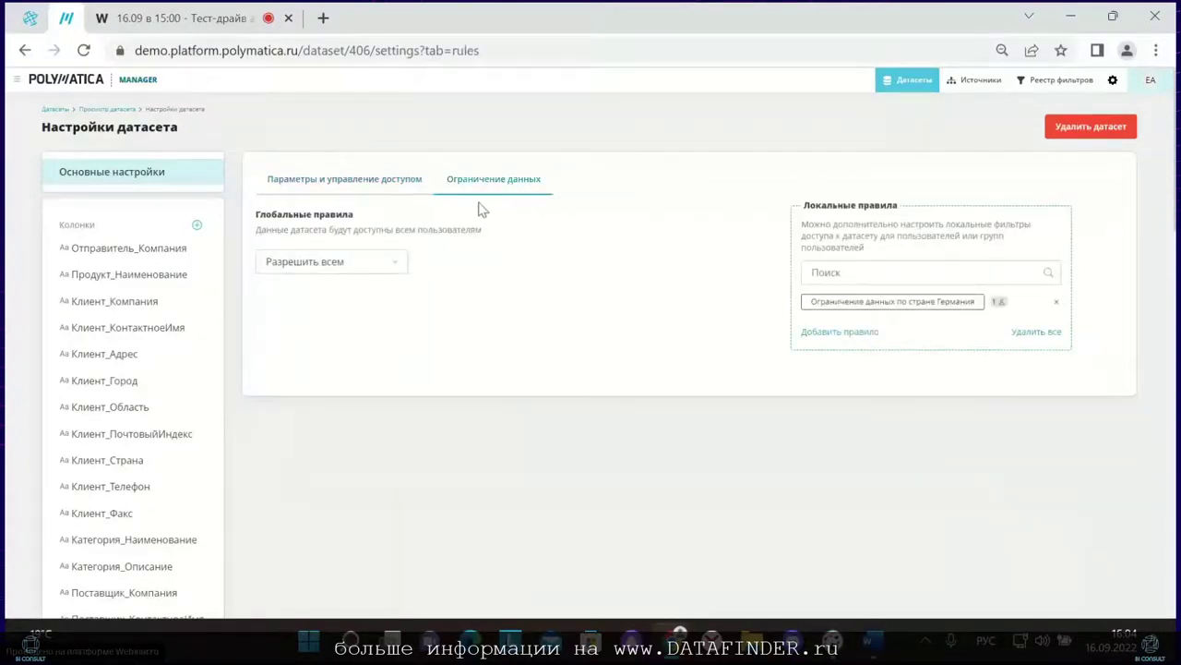
left_click(319, 265)
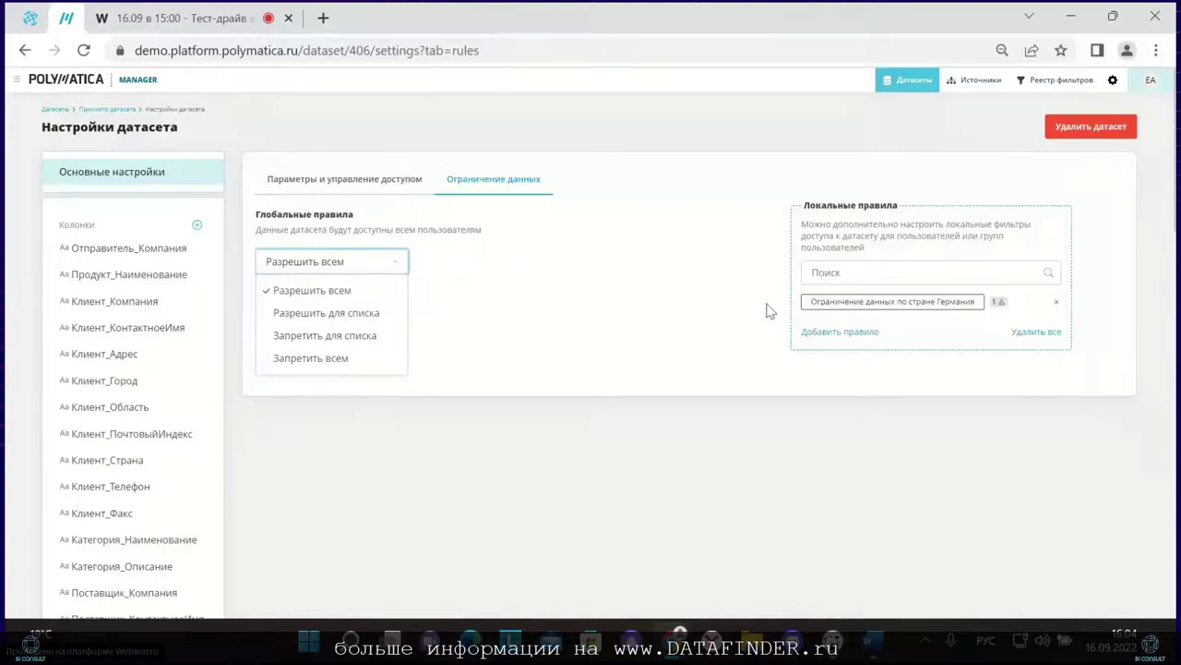
left_click(822, 305)
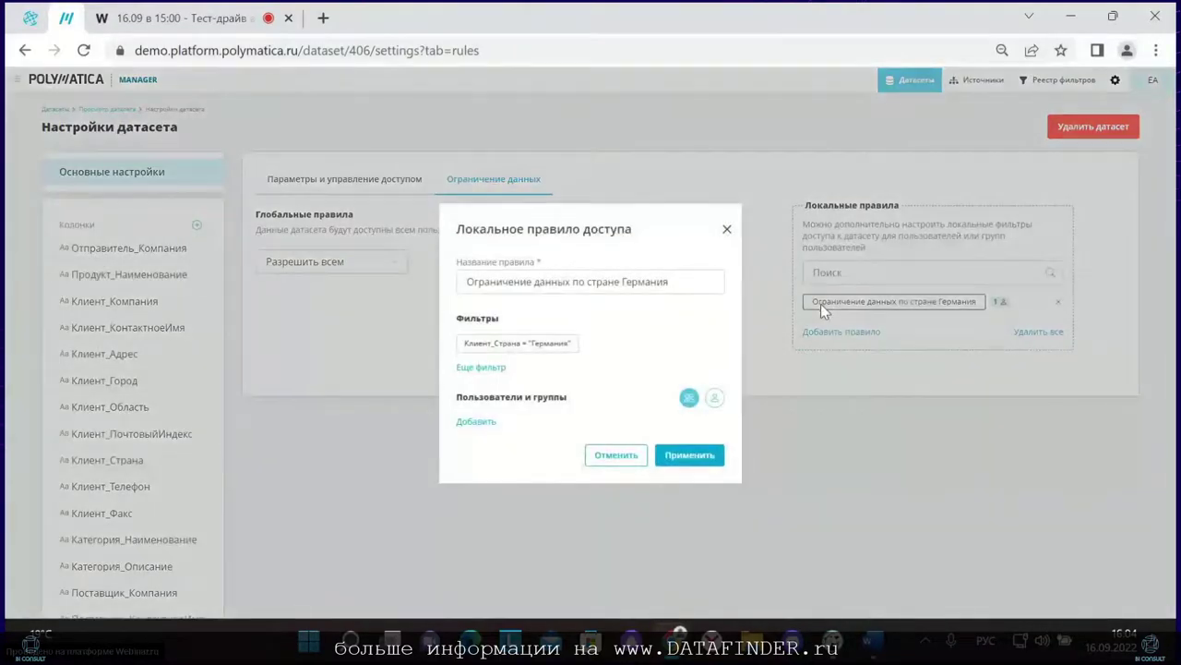
left_click(714, 396)
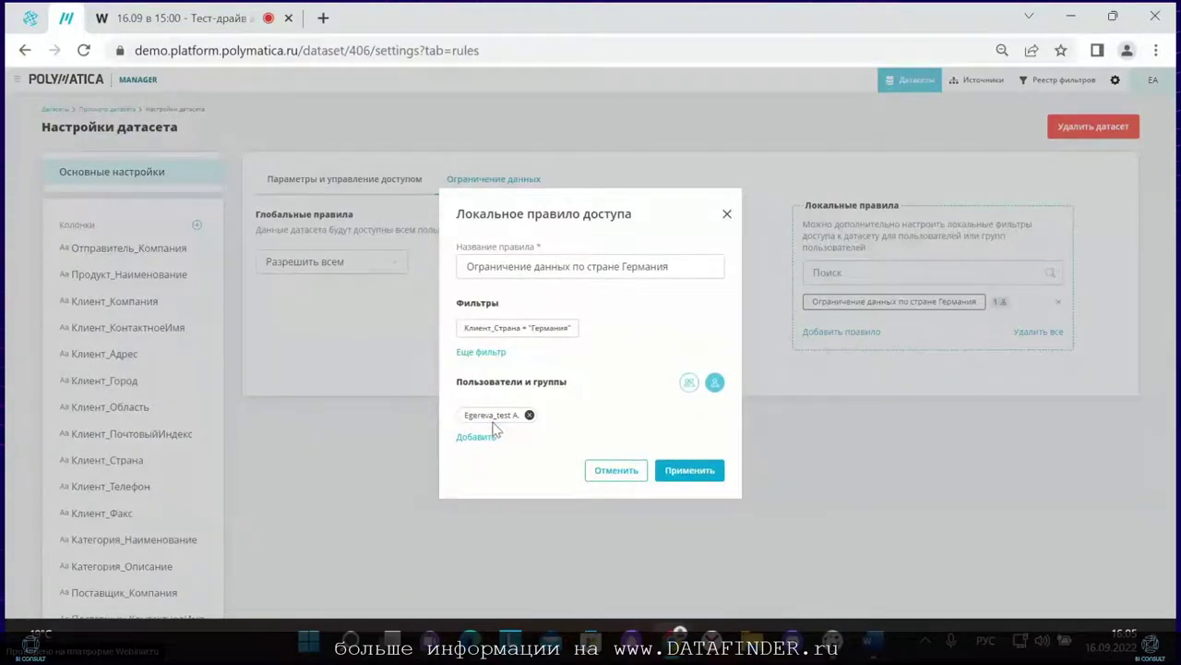
left_click(503, 332)
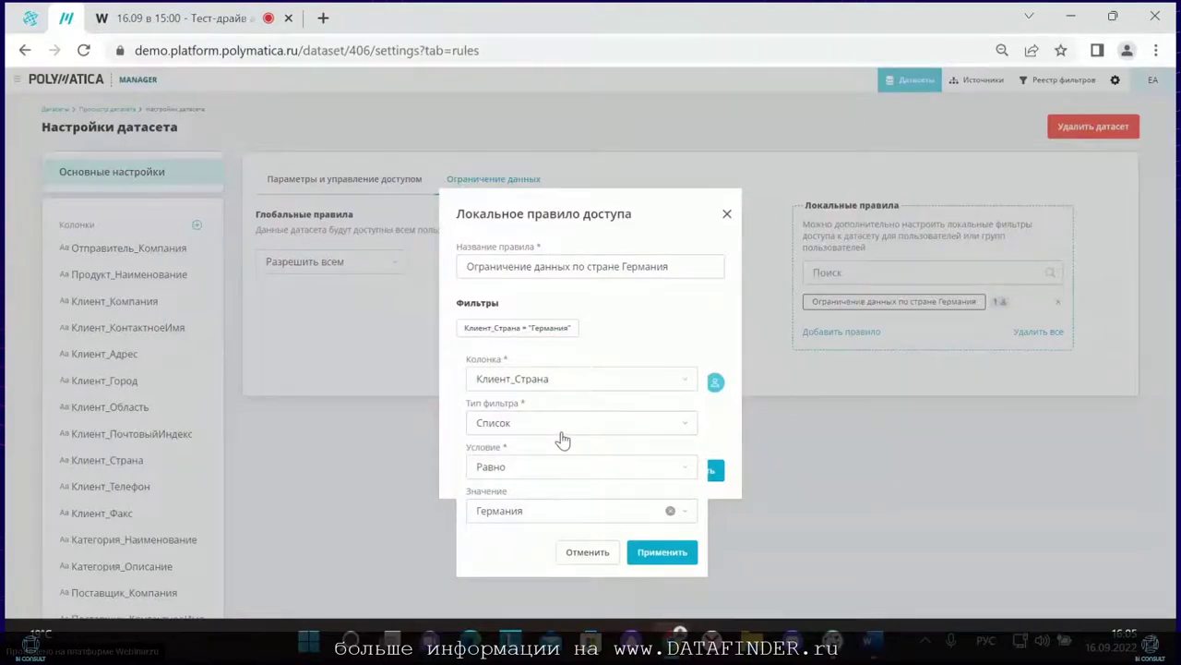
left_click(1156, 50)
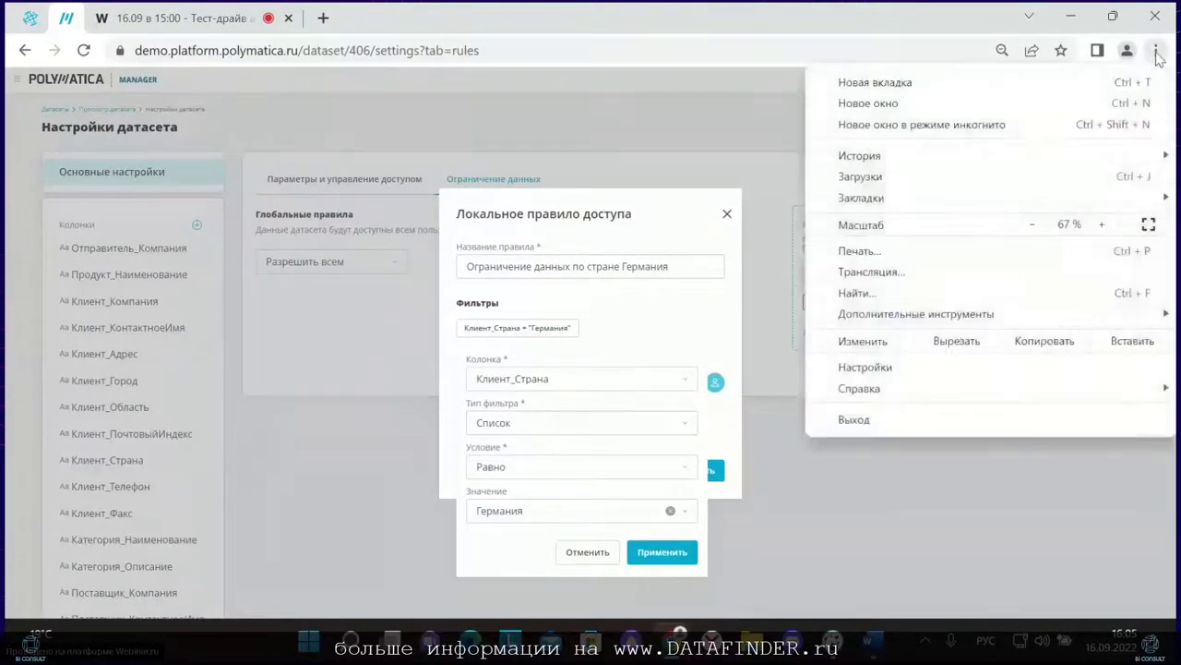
Step: Load the Polymatica platform home address in a new incognito window
left_click(877, 128)
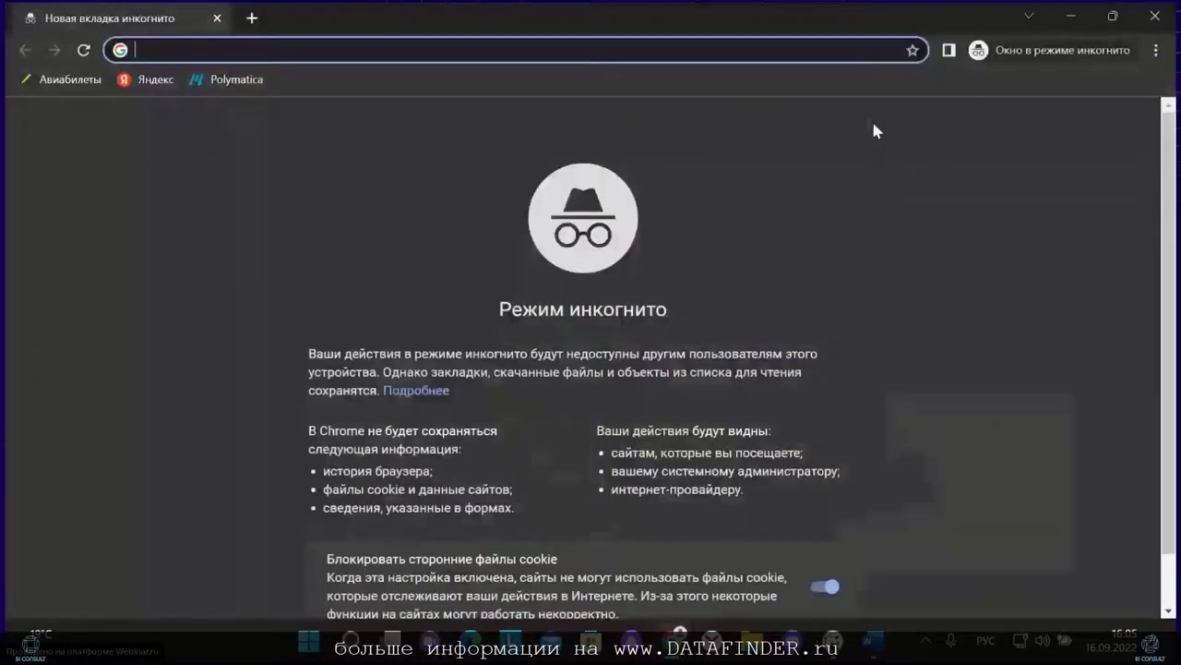
left_click(231, 80)
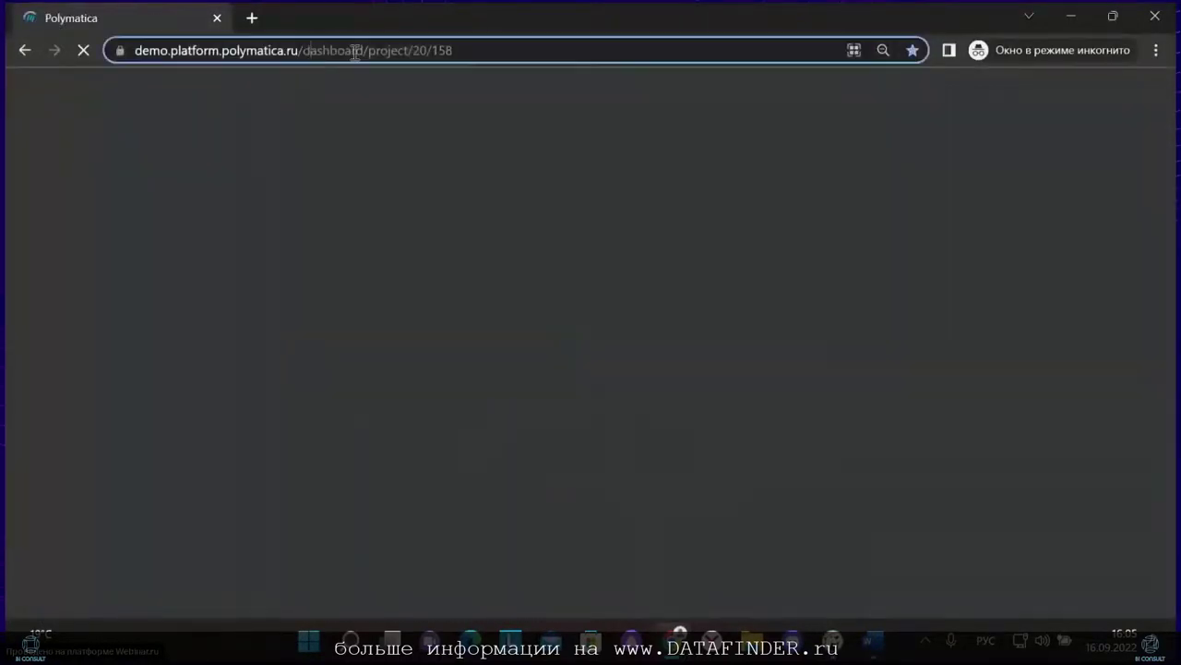
left_click_drag(358, 50, 585, 58)
key("BackSpace")
key("Return")
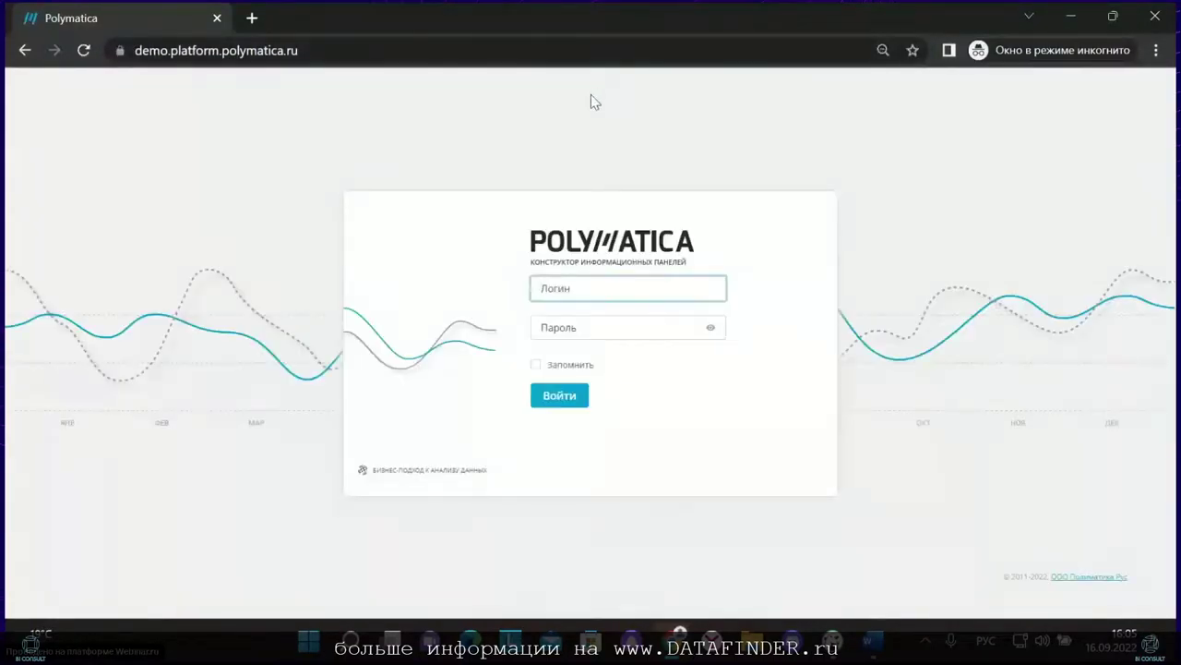
Step: Log in as the test user with the saved login and its password
key("alt+shift")
left_click(572, 289)
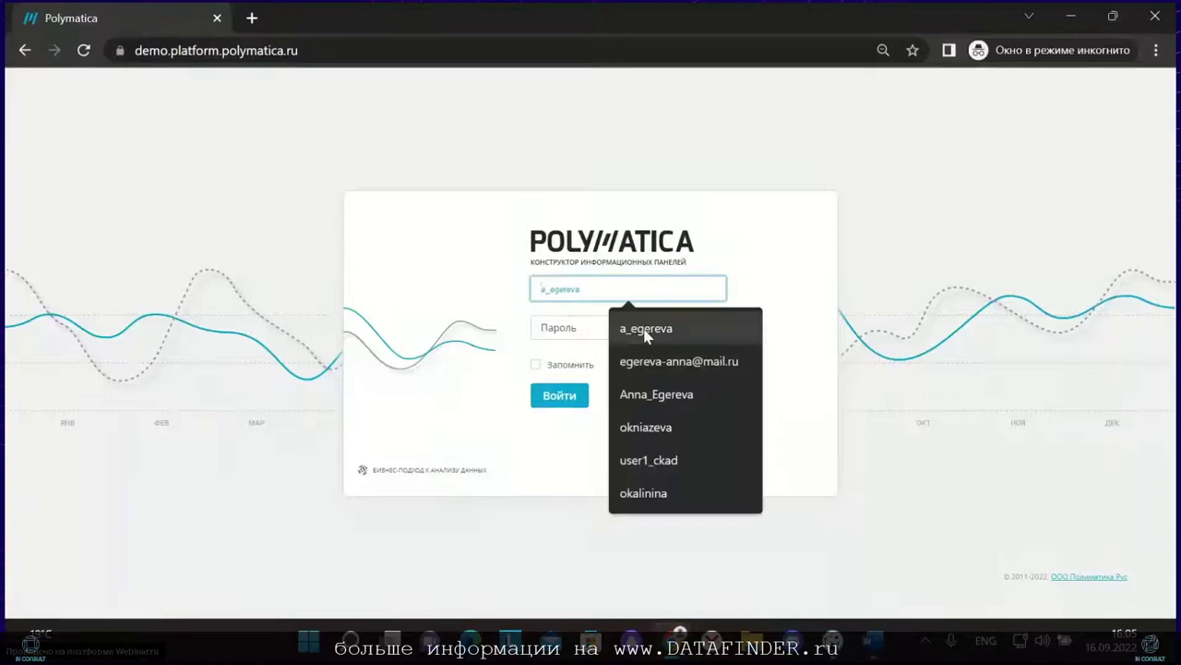
left_click(627, 328)
left_click(652, 360)
left_click(584, 325)
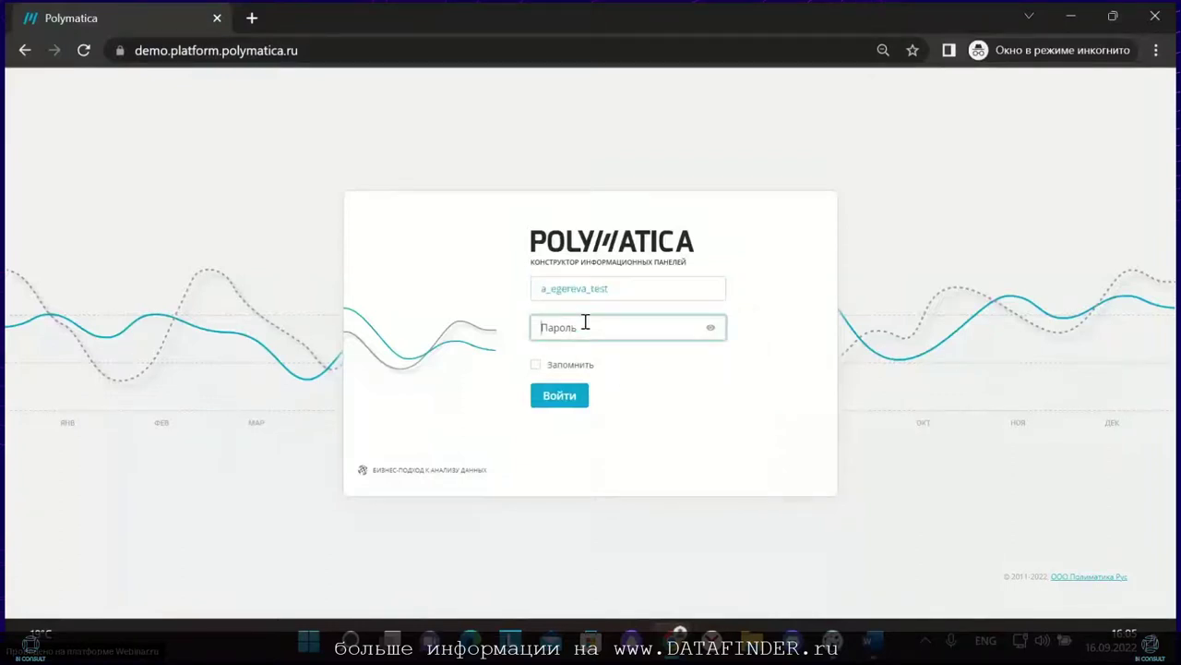
type("••")
key("Return")
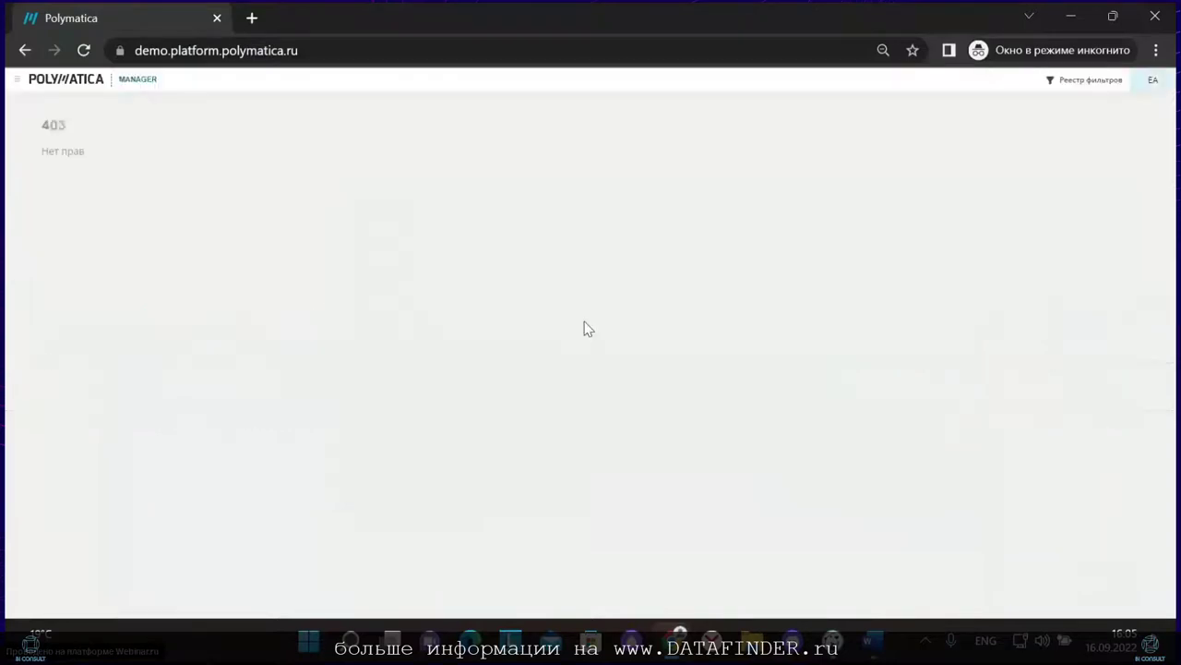
Step: Open the BI Consult project in Dashboard and filter Страна to Германия
left_click(11, 81)
left_click(22, 106)
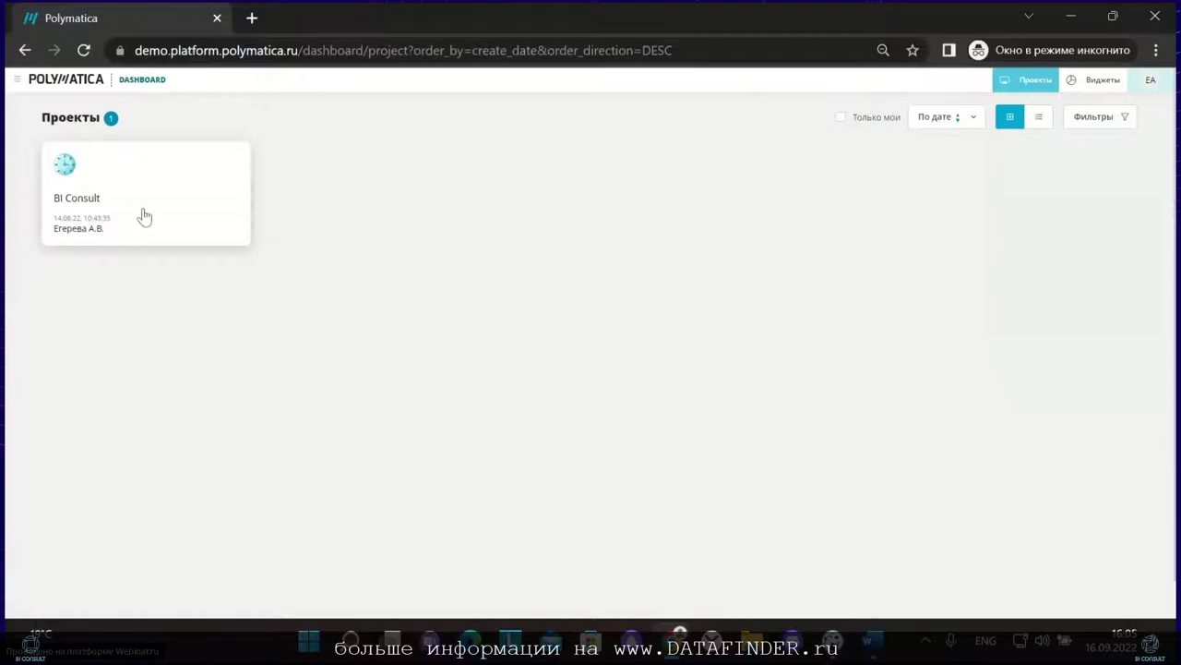
double_click(65, 170)
double_click(101, 229)
left_click(80, 170)
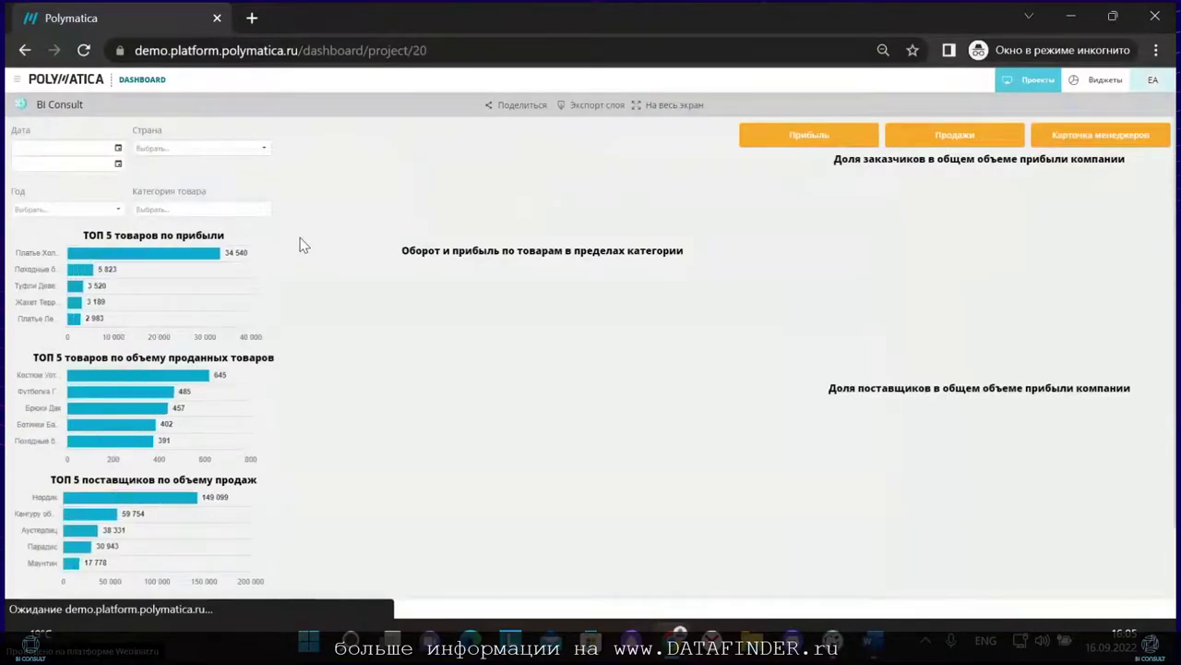
left_click(205, 149)
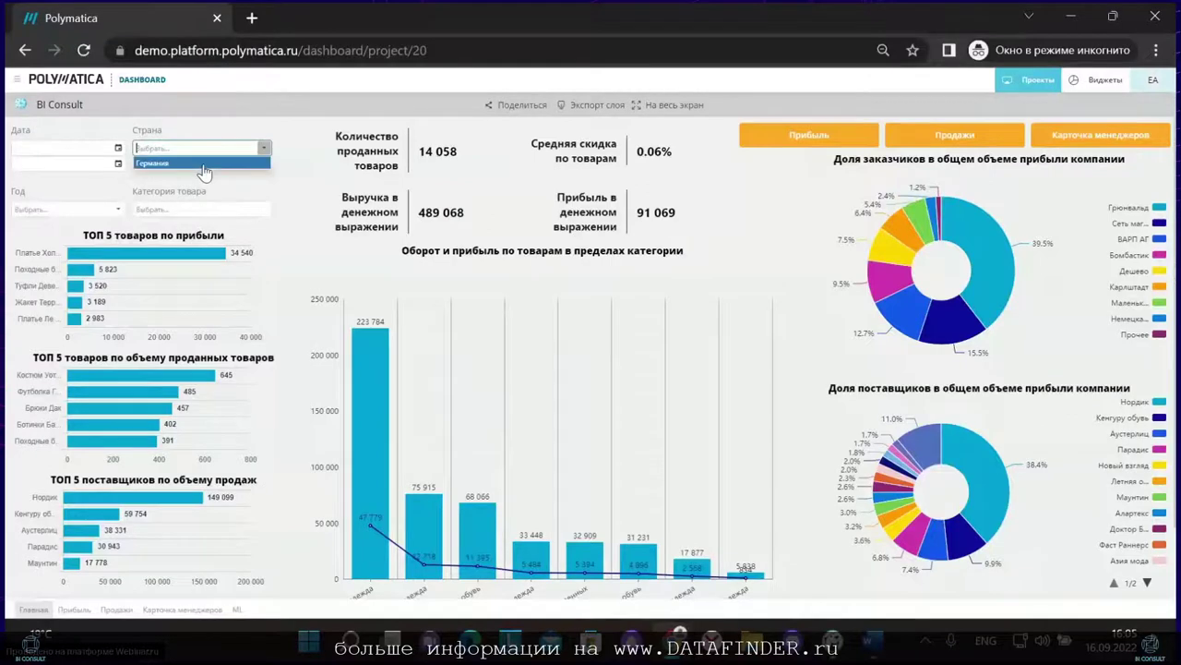
left_click(203, 163)
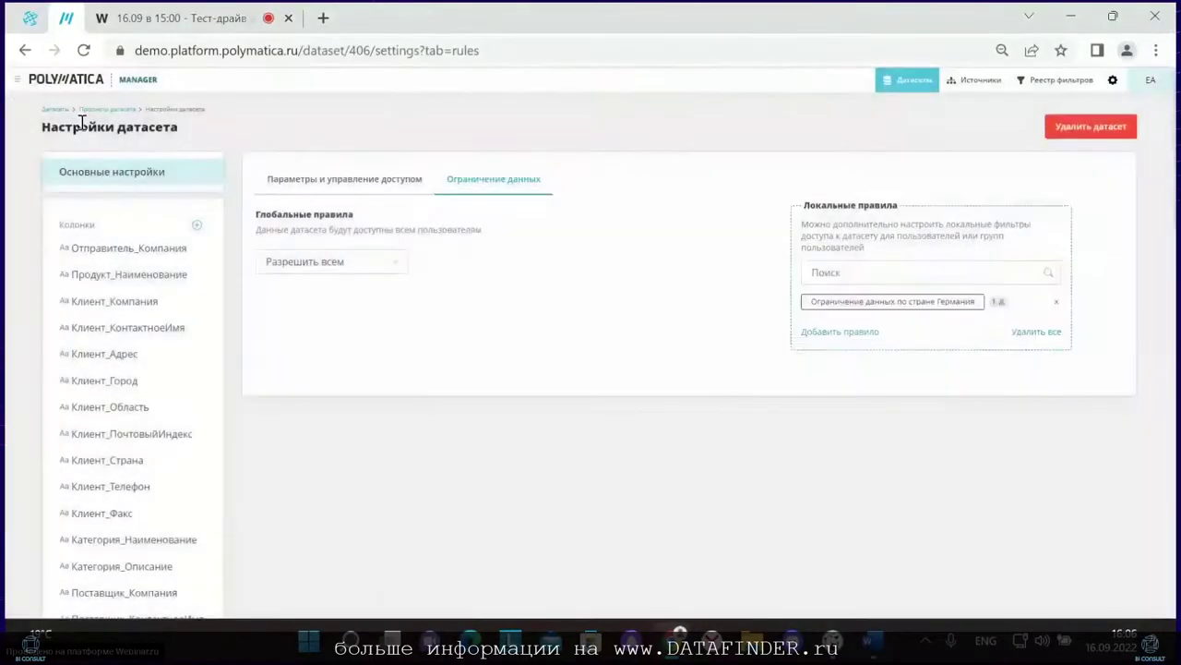
Step: Switch the main window to the Dashboard projects list
mouse_move(10, 110)
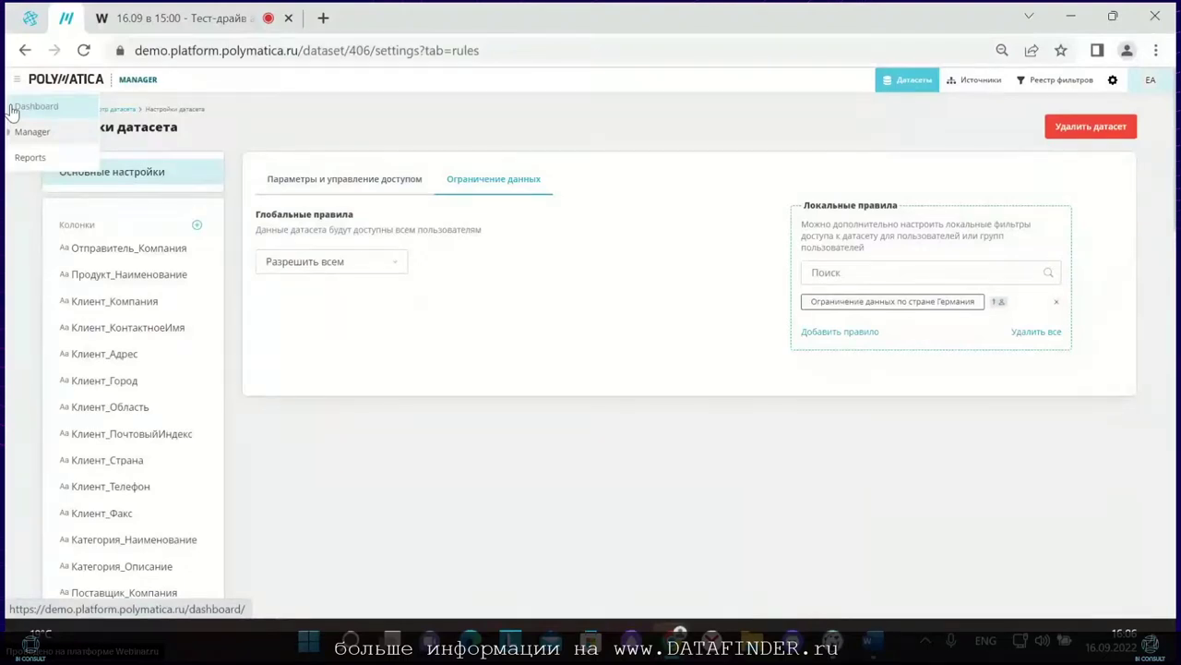
left_click(11, 108)
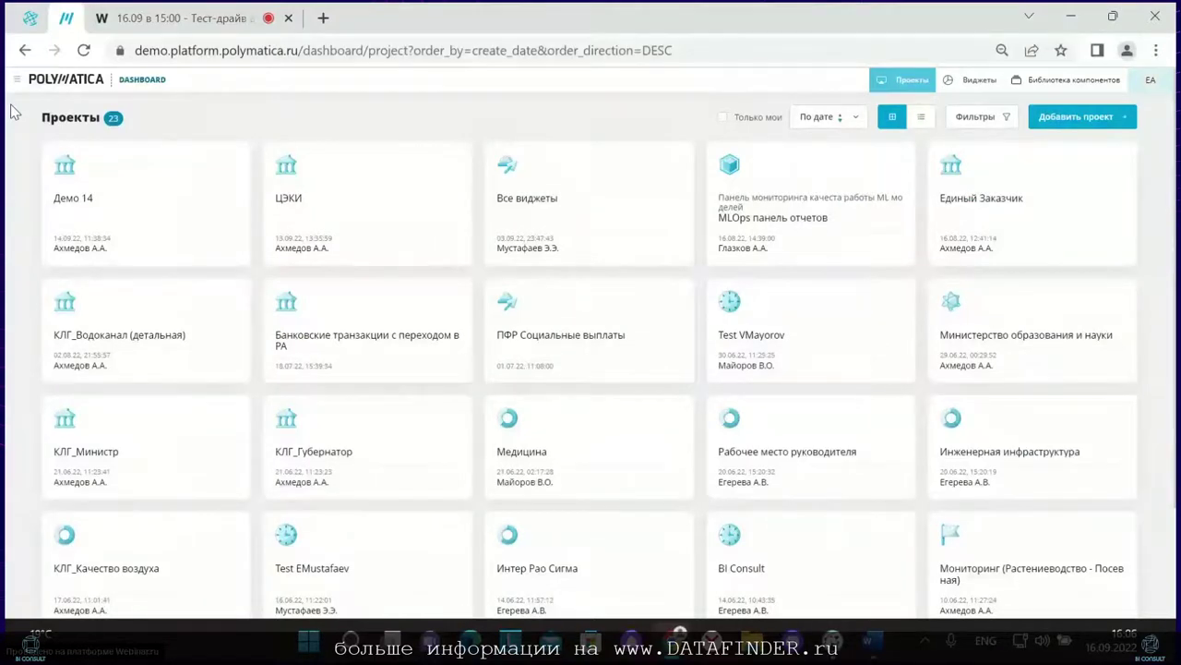
Step: Show all 23 projects sorted by date as cards, without an ownership filter
left_click(847, 117)
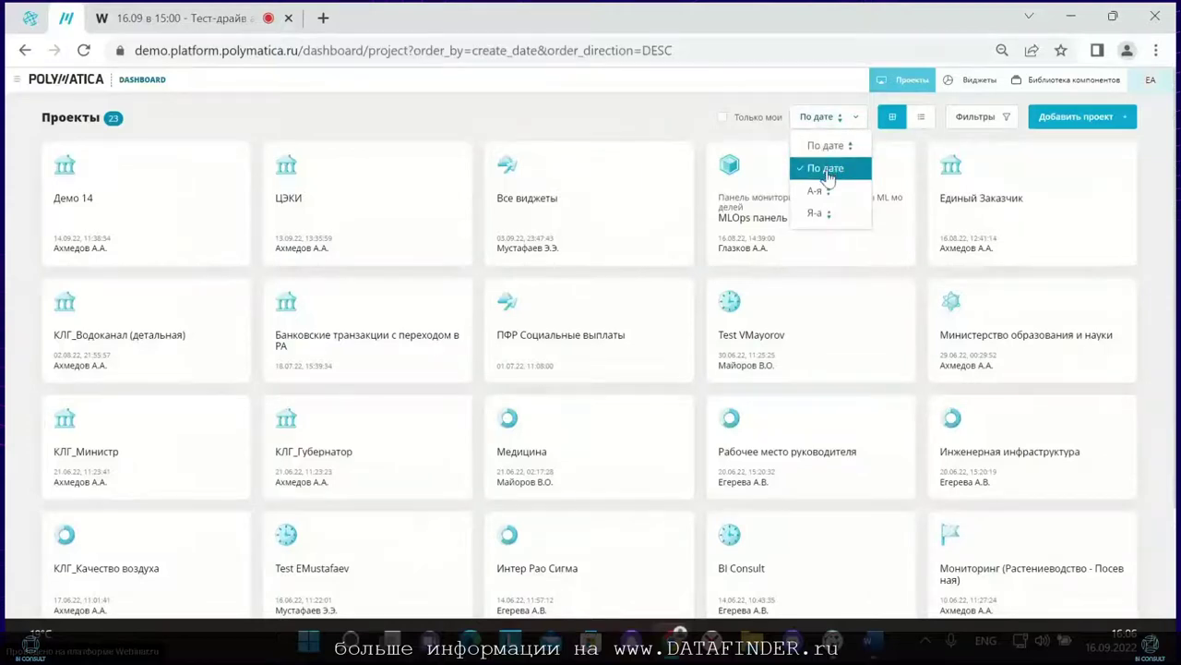
left_click(672, 129)
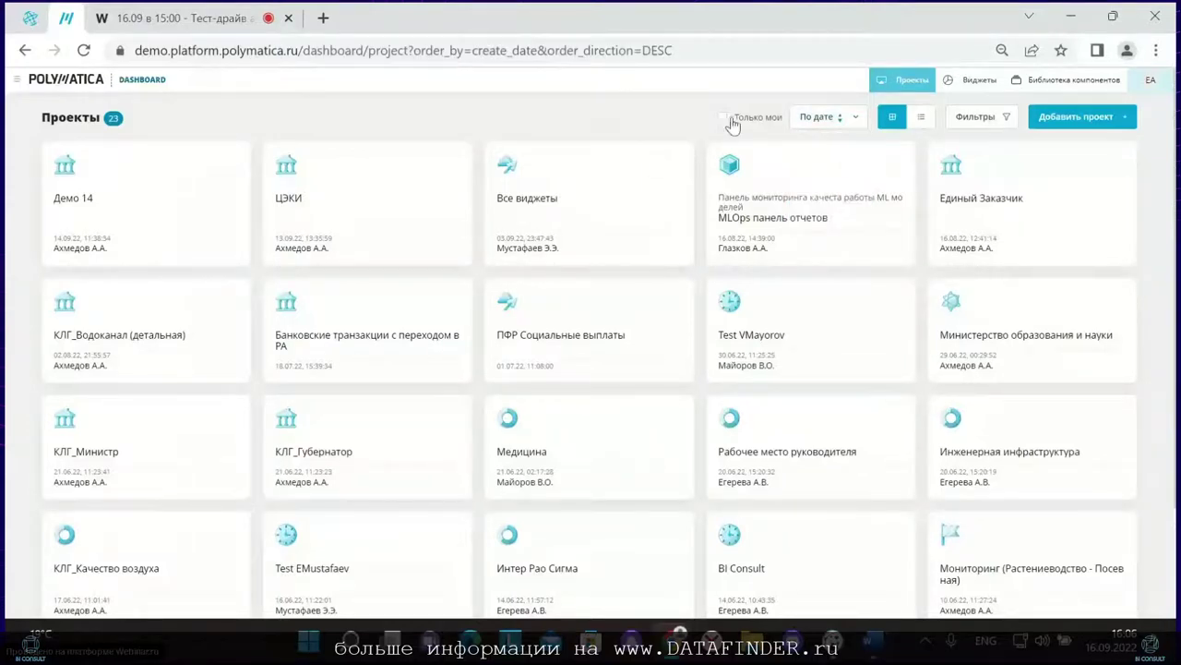
left_click(723, 119)
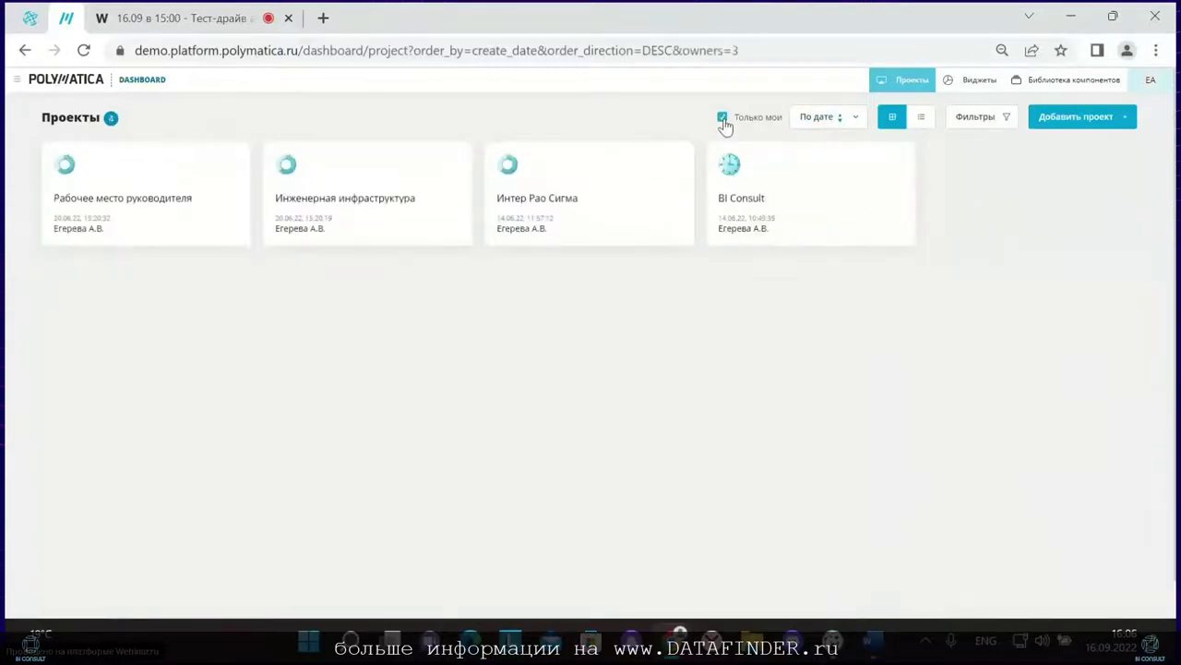
left_click(724, 118)
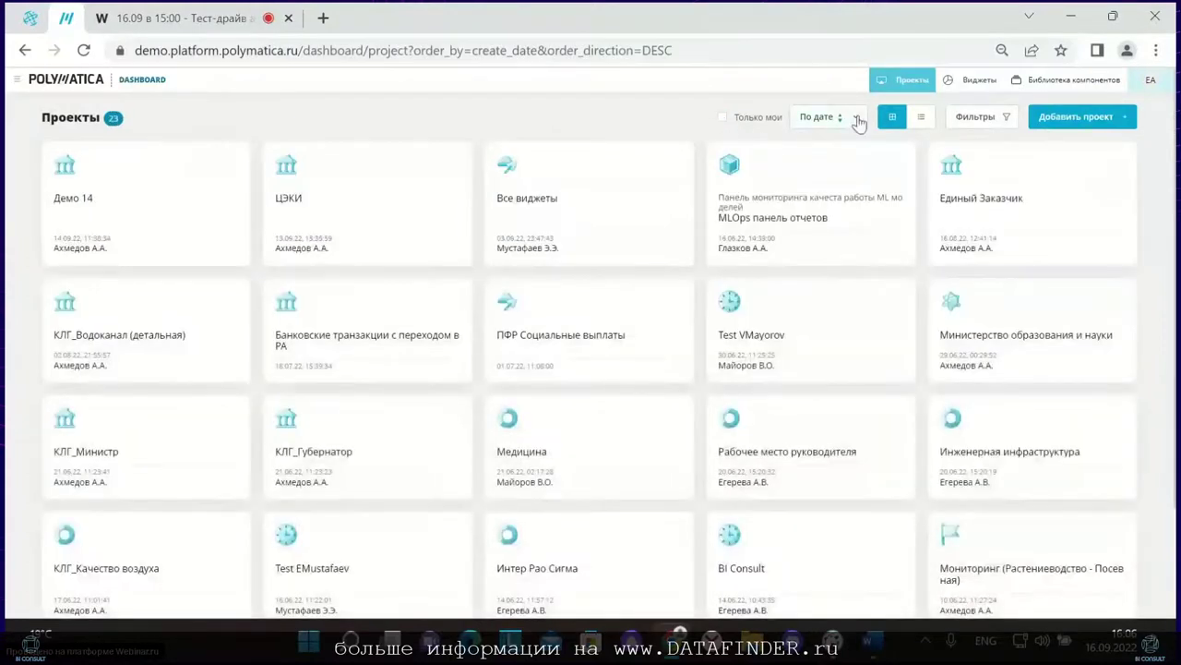
left_click(909, 127)
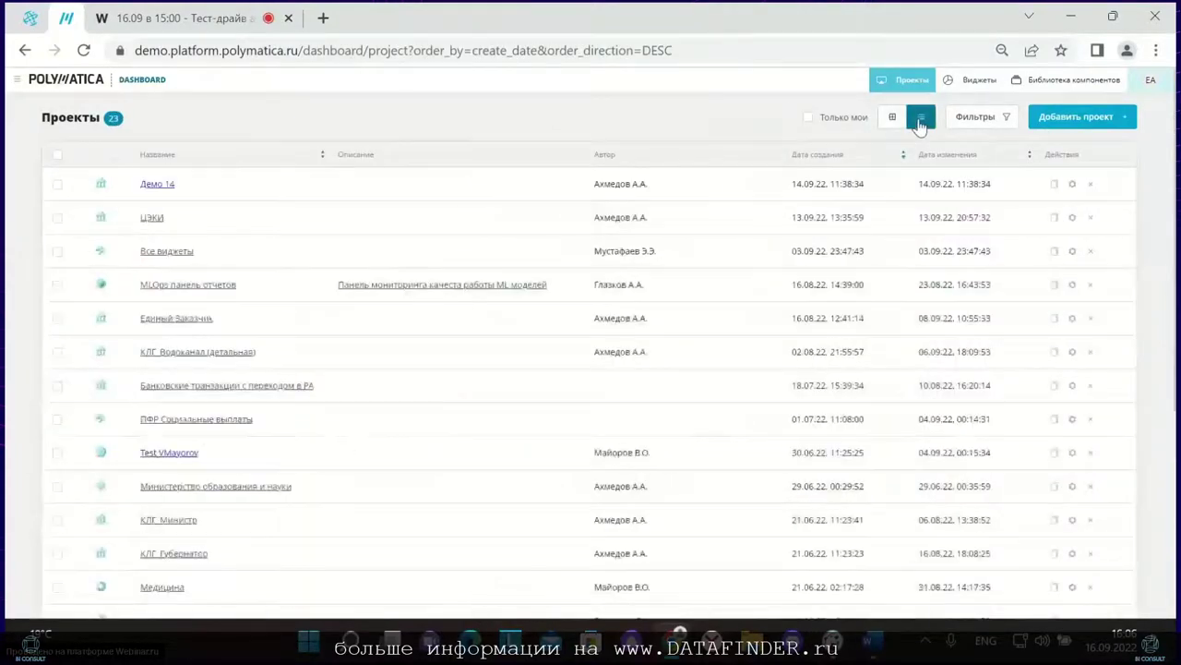
left_click(893, 117)
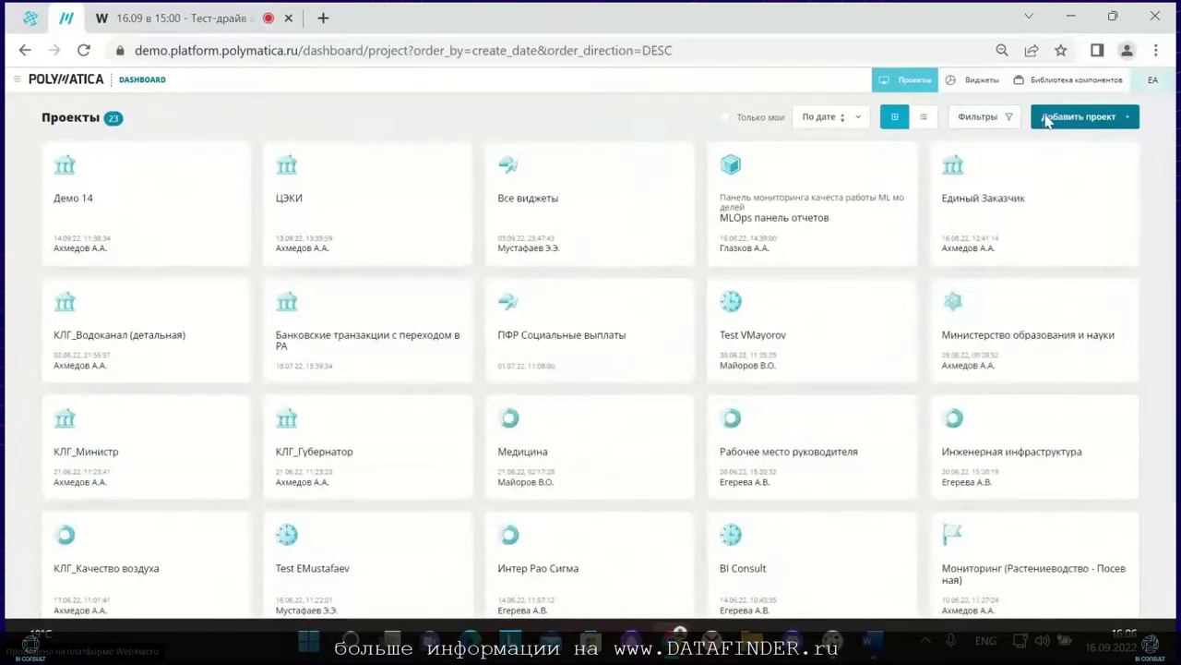
left_click(1047, 118)
Step: Create the project 'demo bi consult' with a cloud icon and individual-user access
left_click(563, 275)
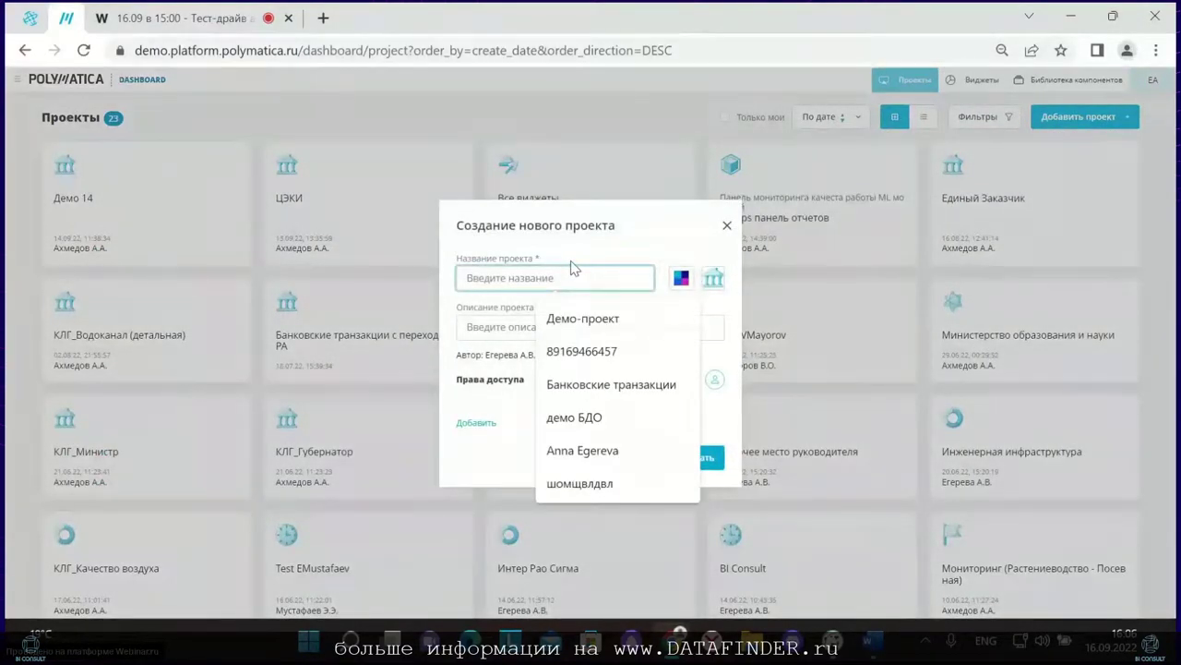
type("demo bi consult")
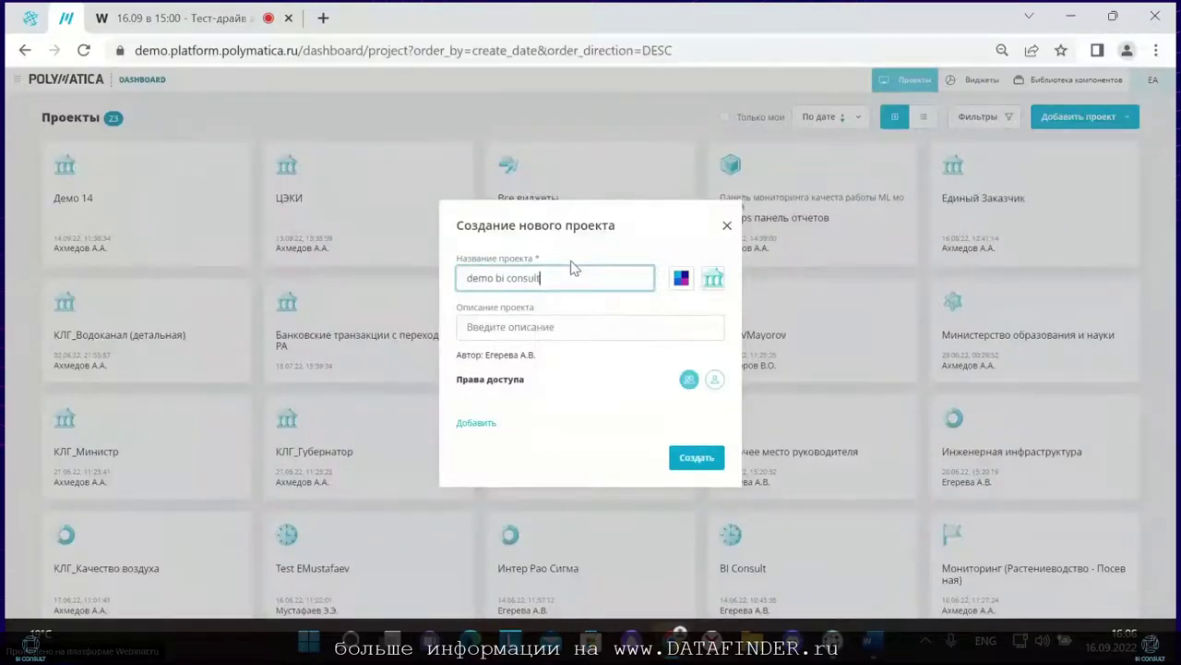
left_click(681, 278)
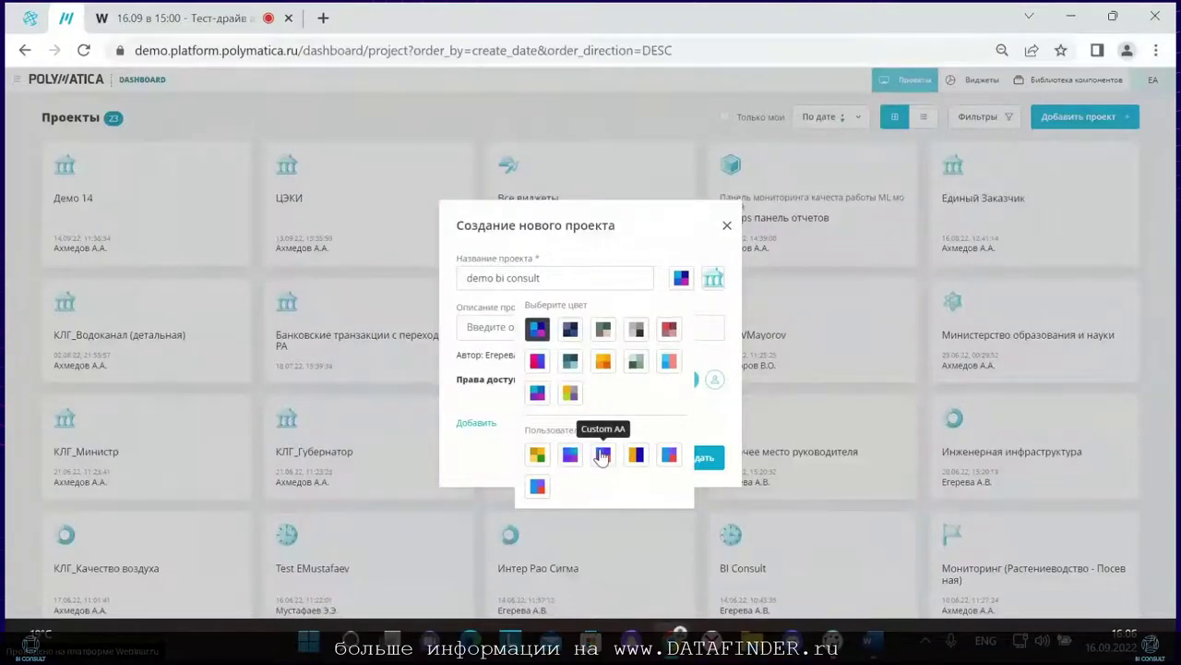
left_click(711, 280)
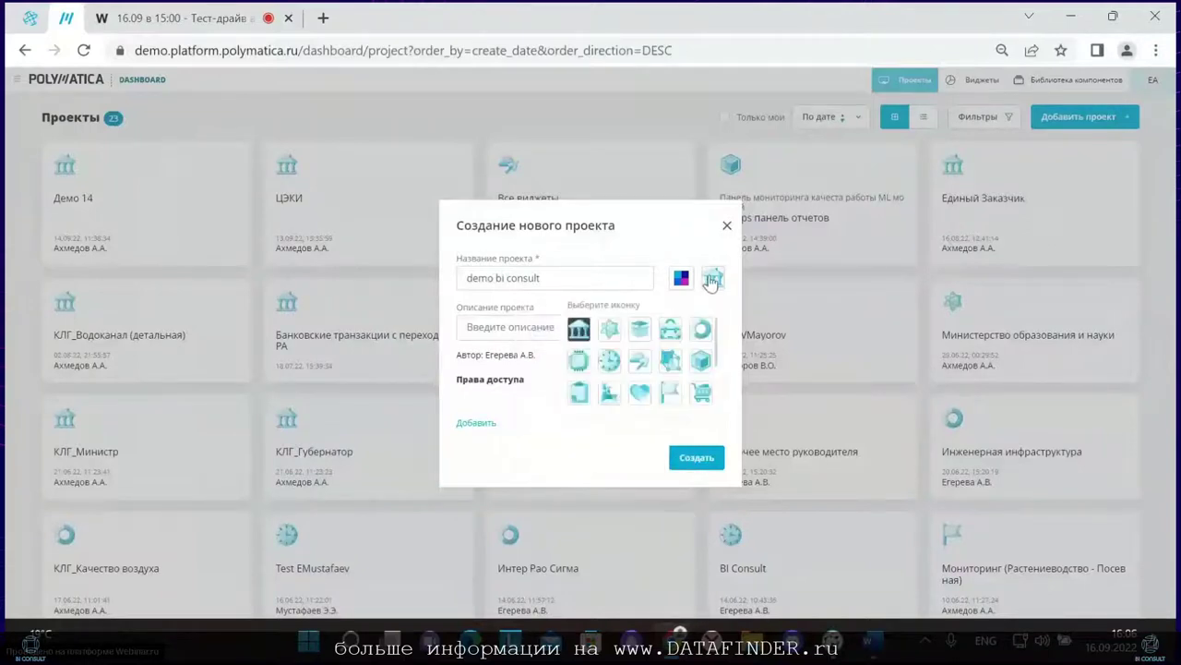
left_click(635, 394)
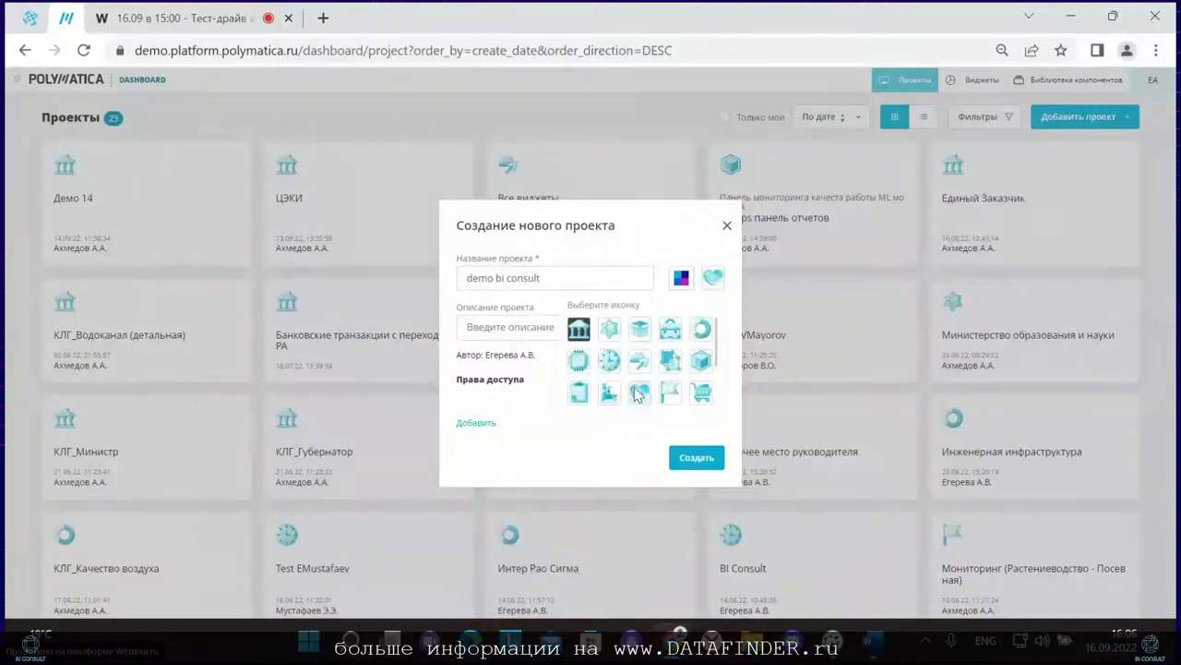
left_click(555, 326)
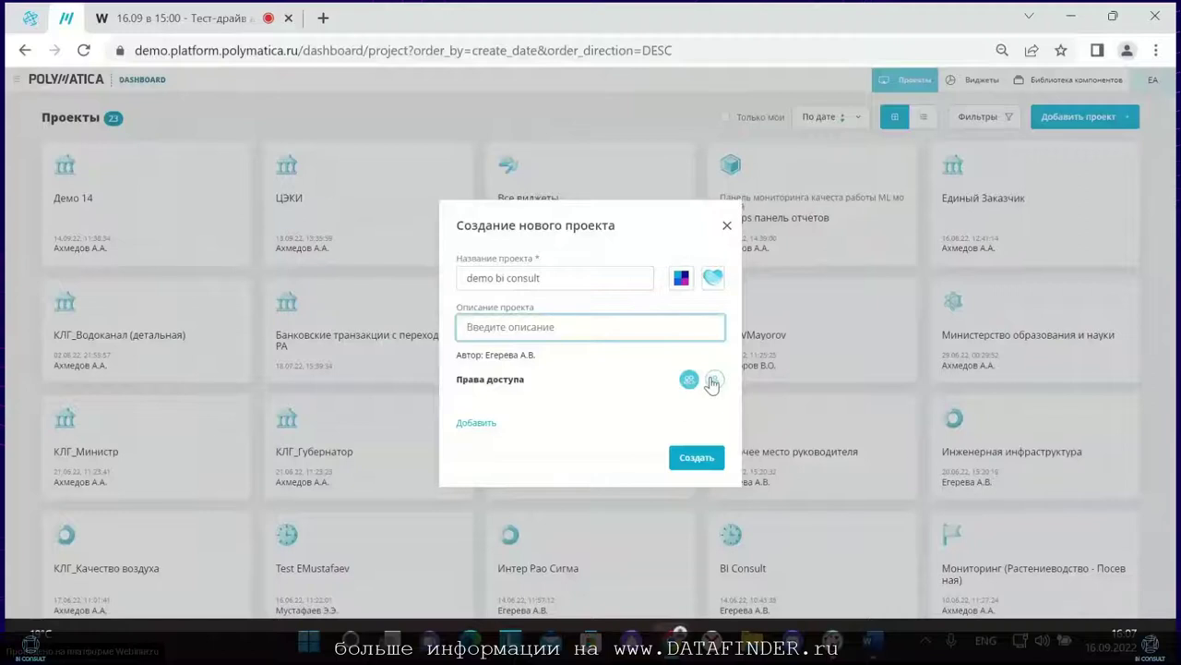
left_click(713, 384)
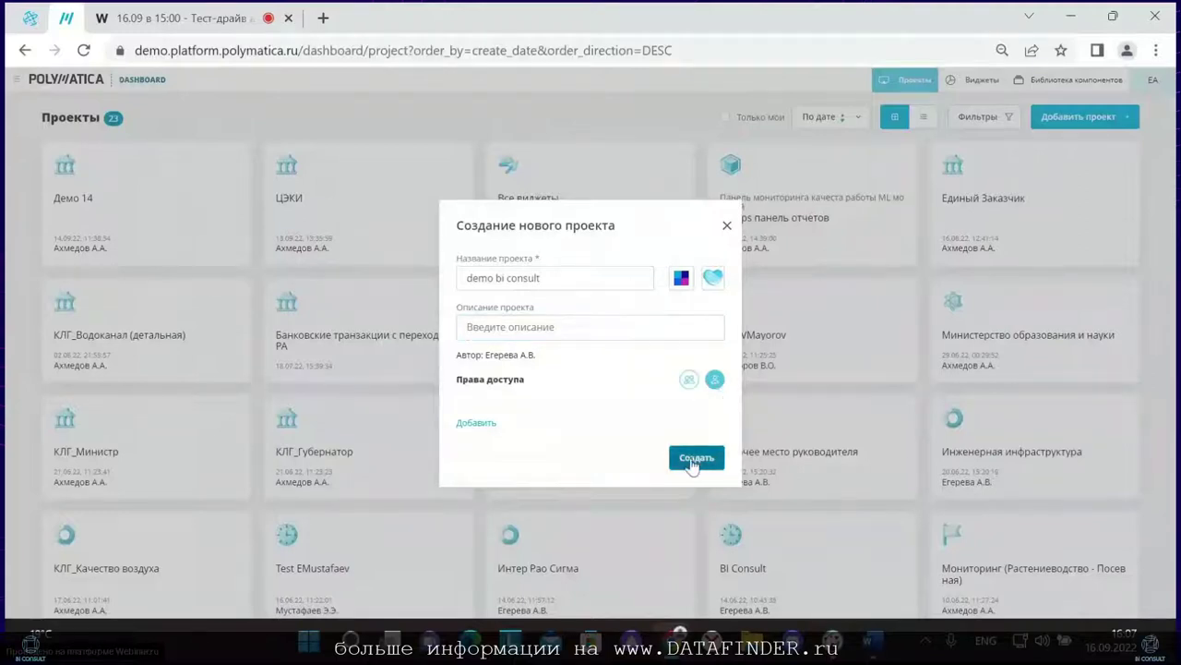
left_click(696, 458)
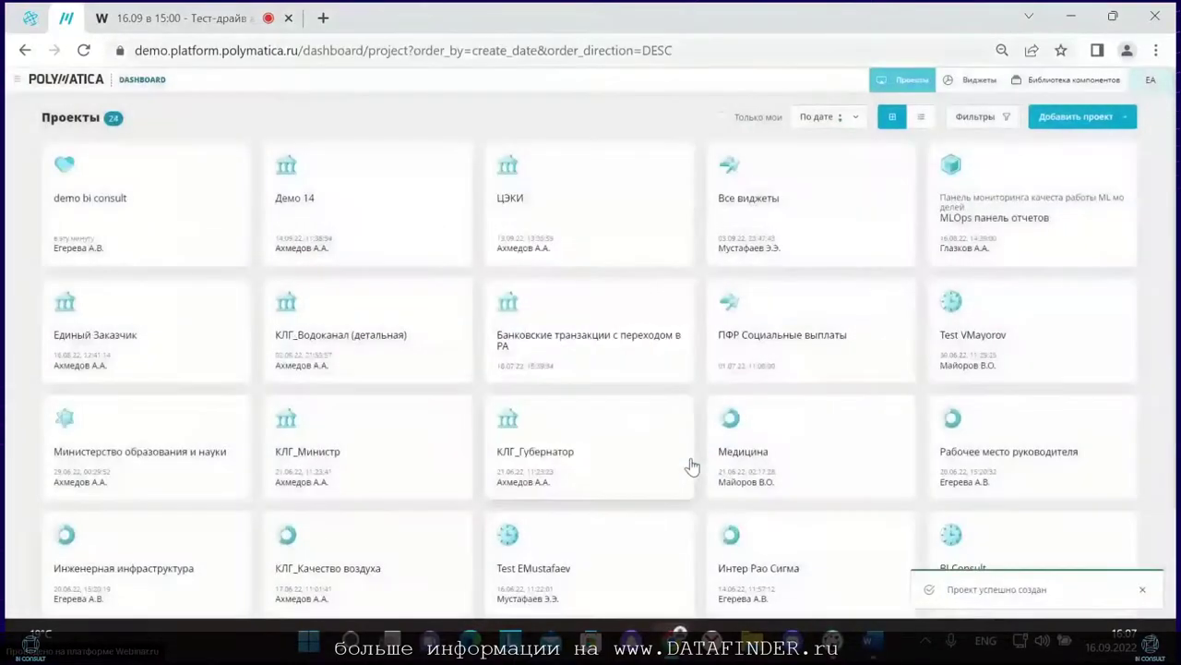
Step: Open demo bi consult in edit mode and start a new widget
left_click(89, 226)
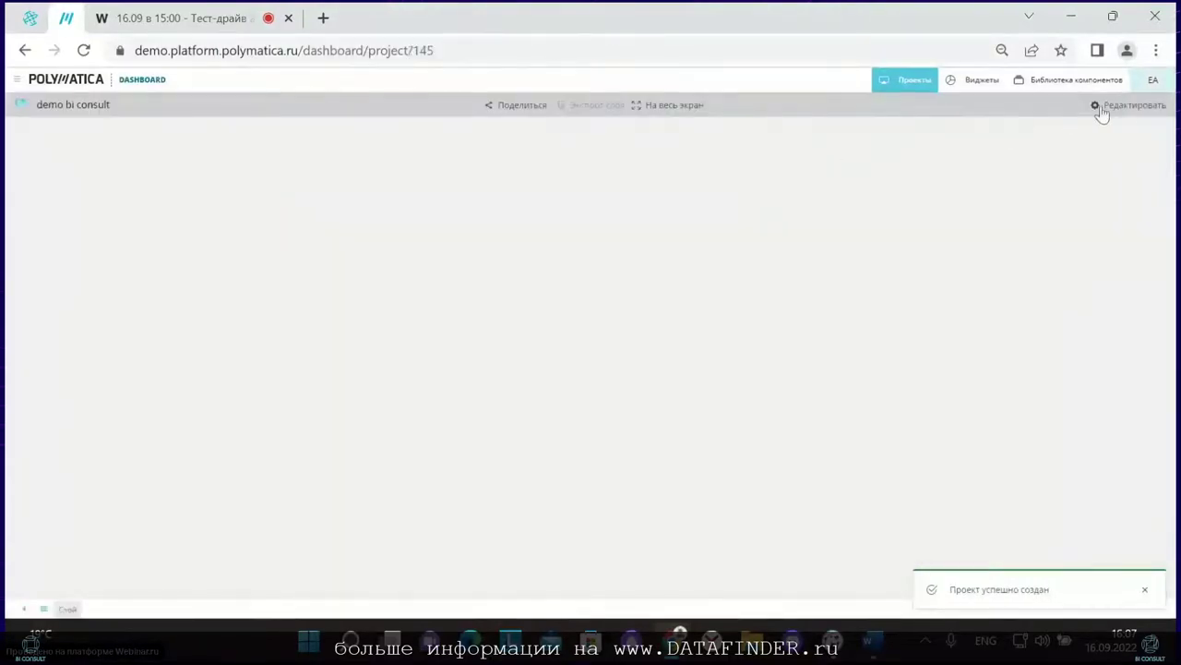
left_click(1161, 206)
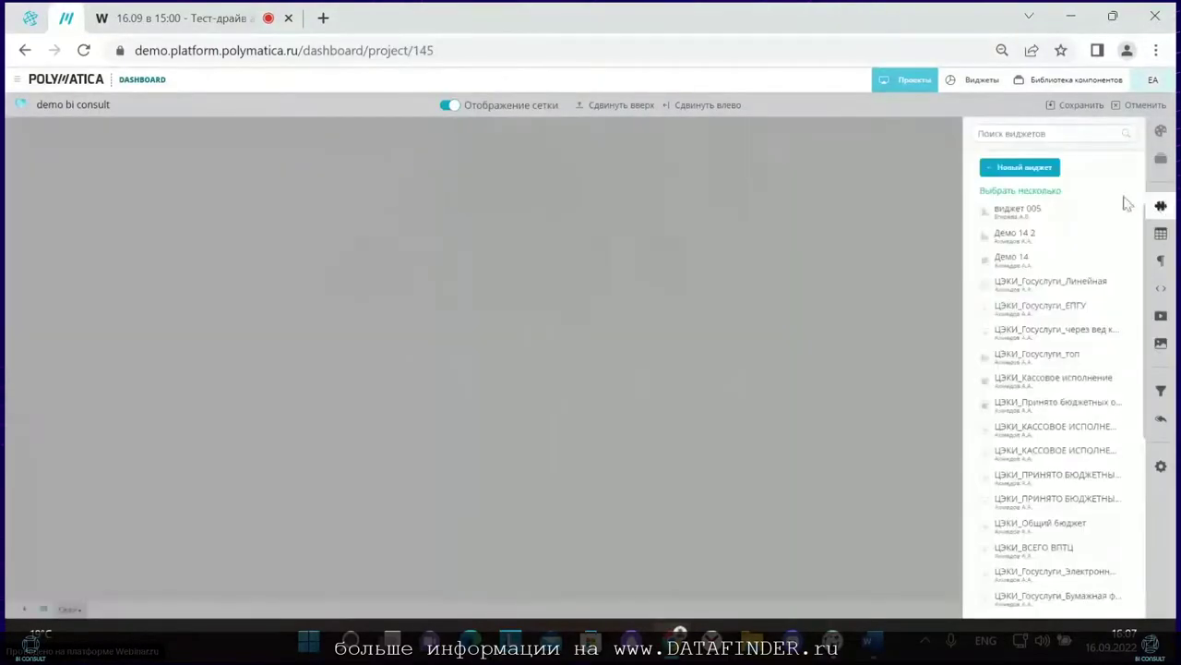
left_click(1022, 176)
left_click(771, 135)
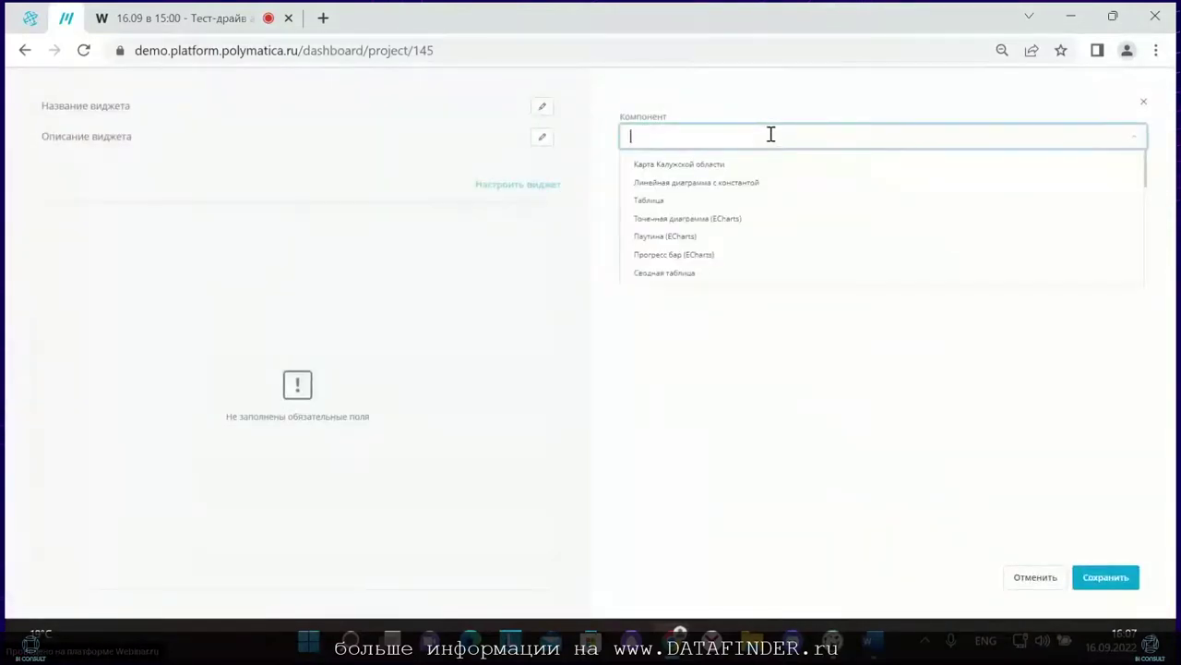
Step: Use the Линейчатая диаграмма (ChartJS - Расчет + Цвет) component with the bi consult demo 01 dataset
key("super+space")
type("лине")
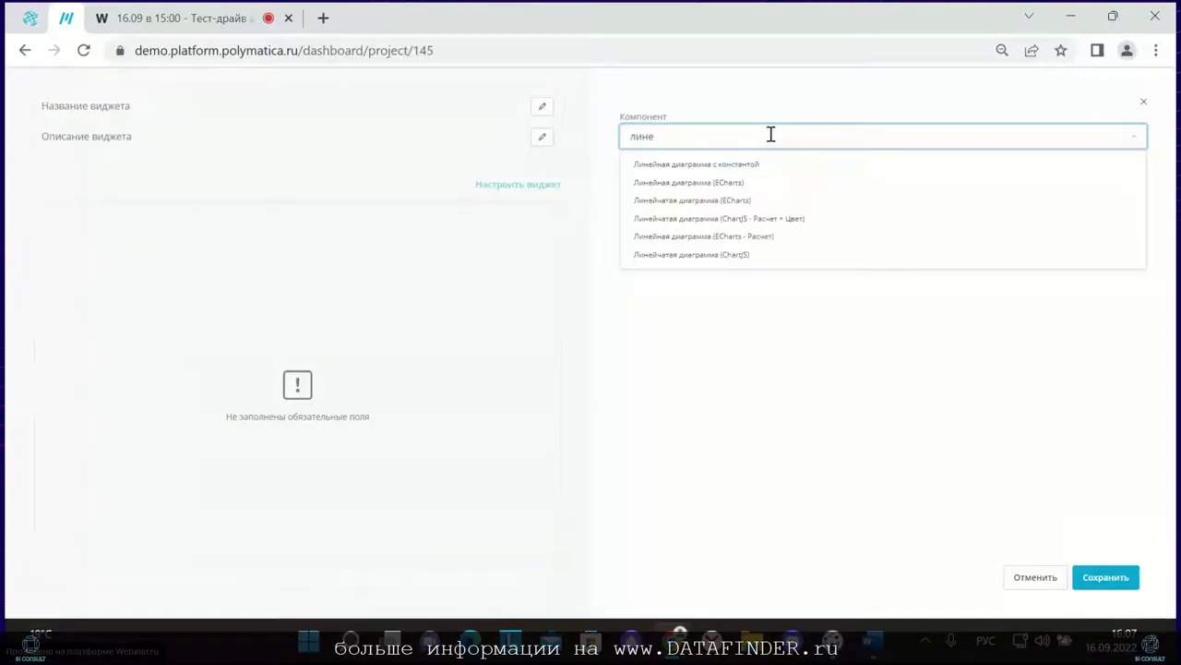
left_click(741, 222)
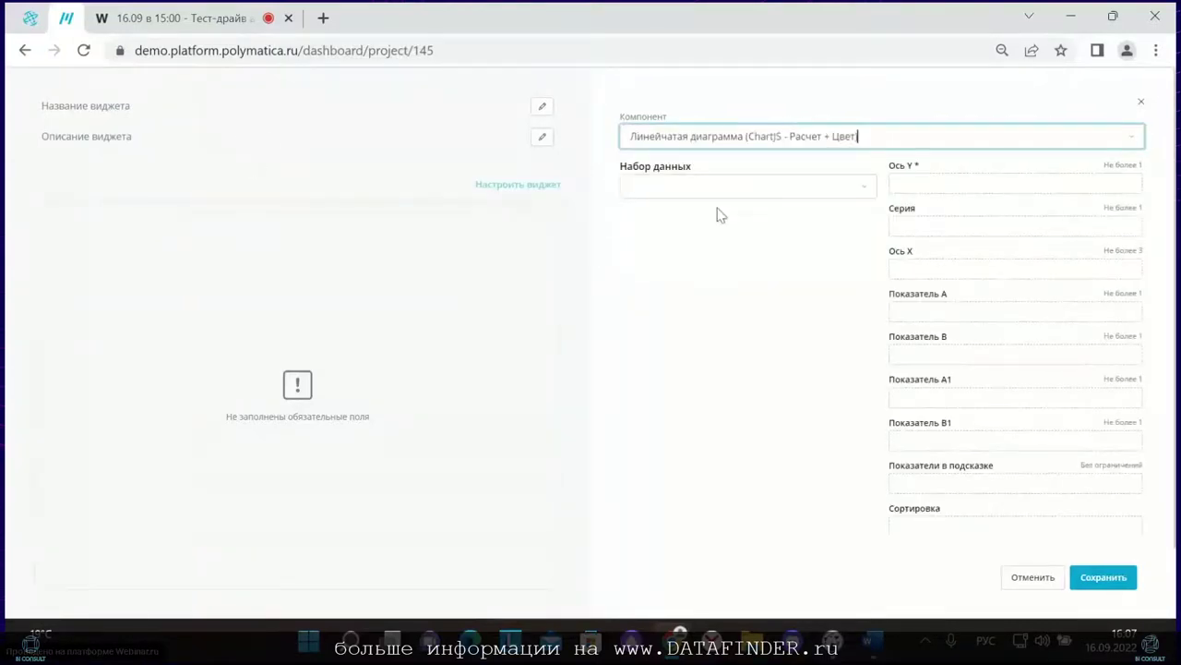
left_click(660, 188)
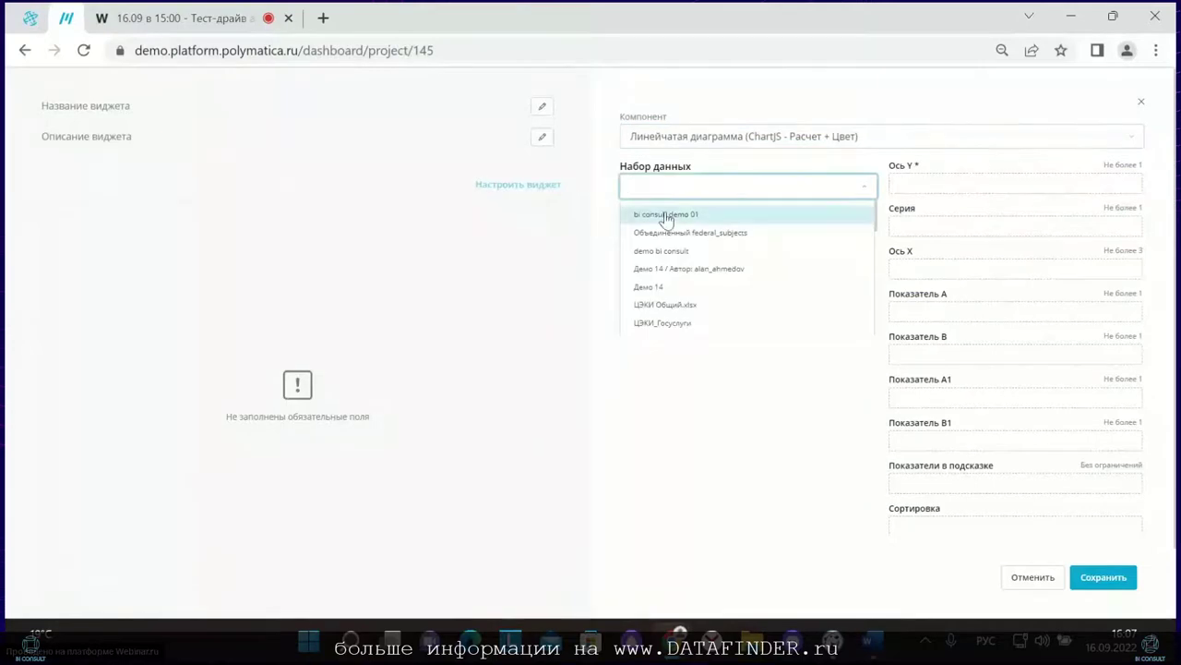
left_click(666, 215)
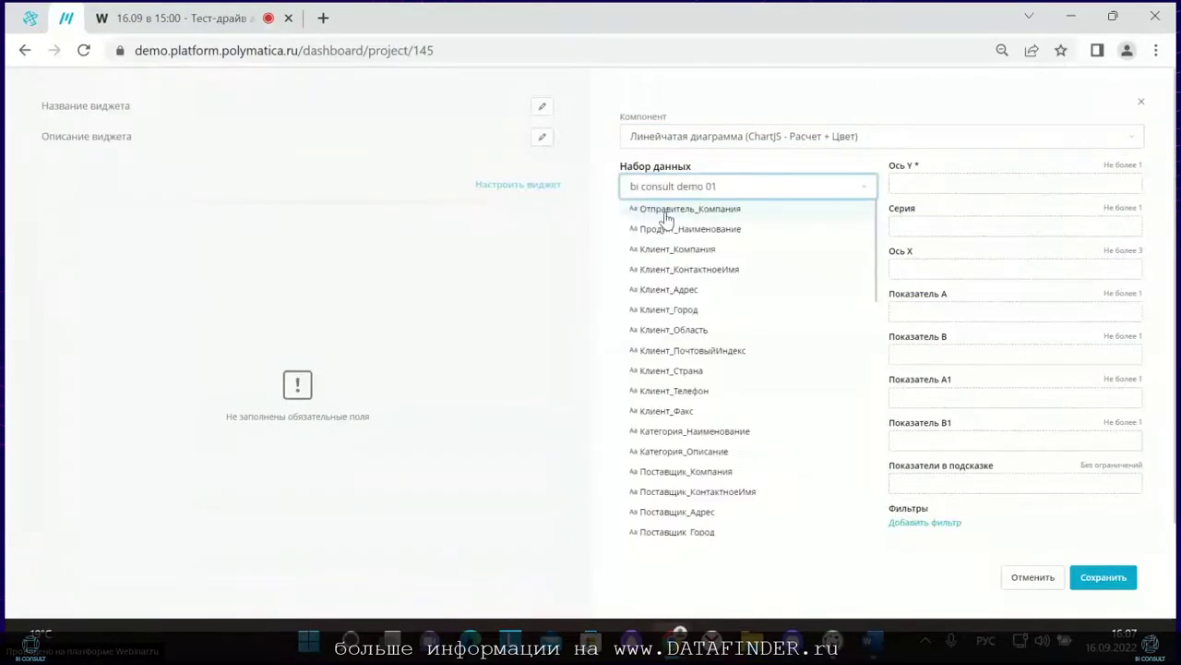
Step: Name the widget 'виджет 10'
left_click(71, 111)
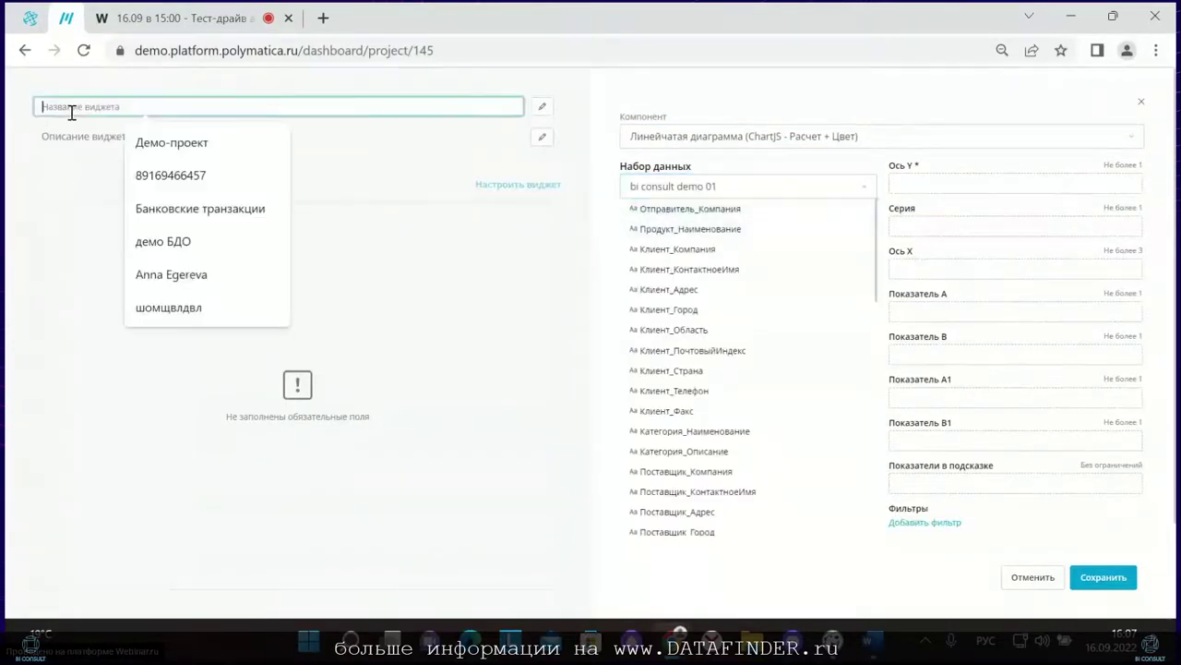
type("вид")
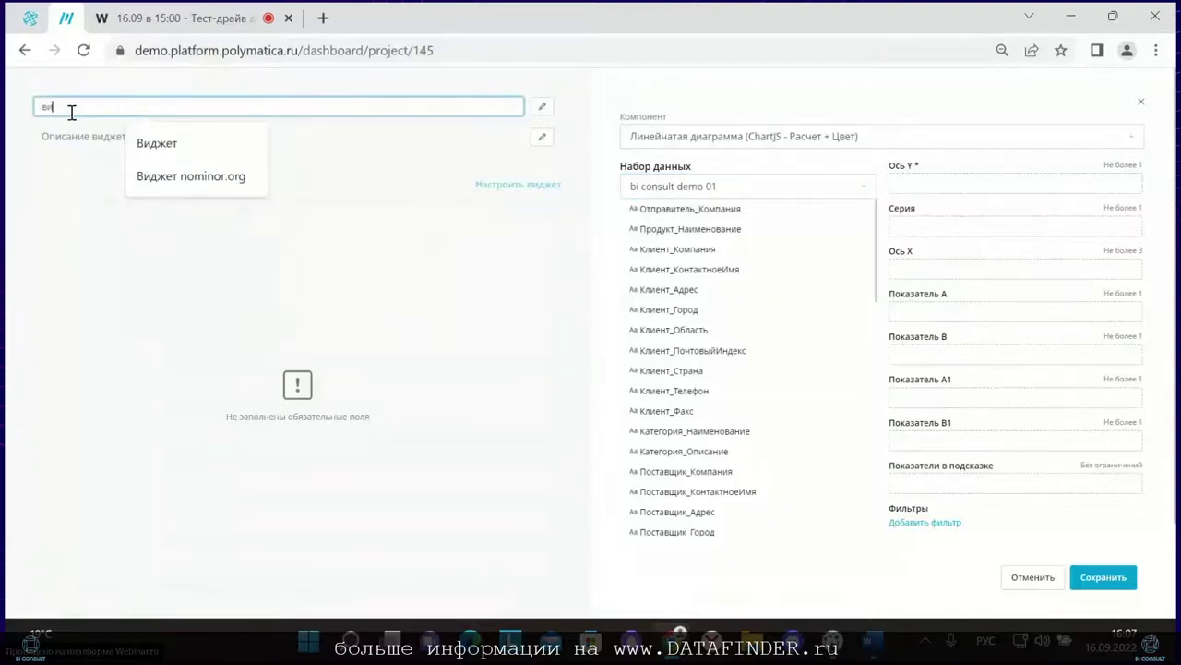
type("жет")
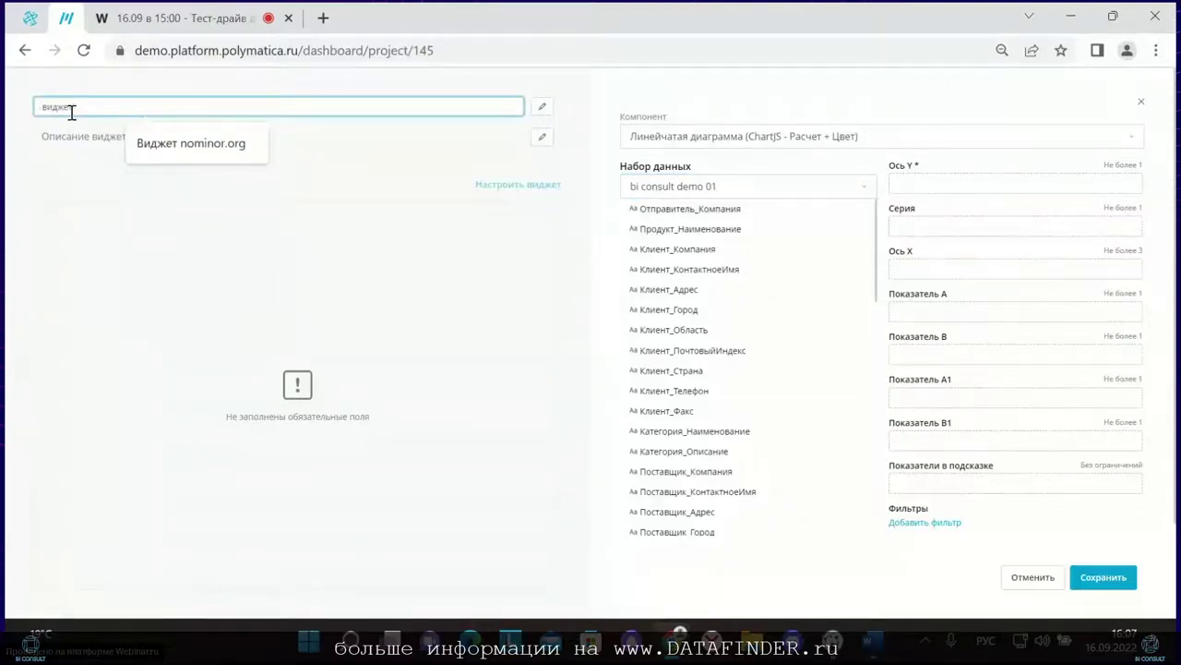
type(" 0")
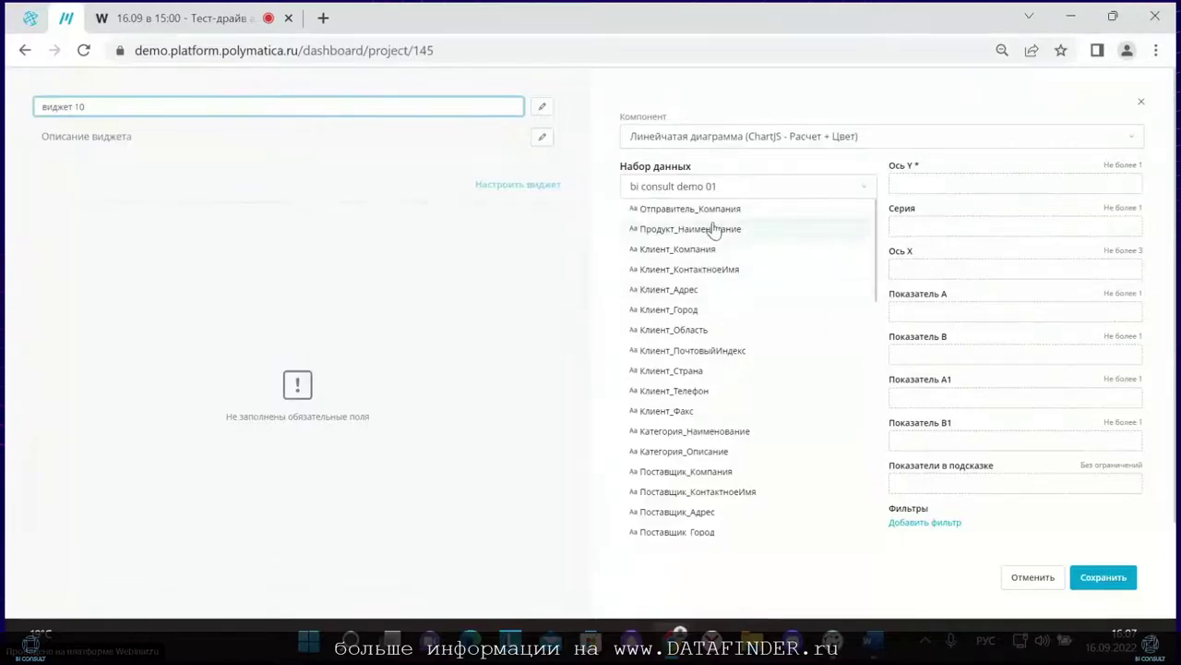
scroll(703, 317, "down", 3)
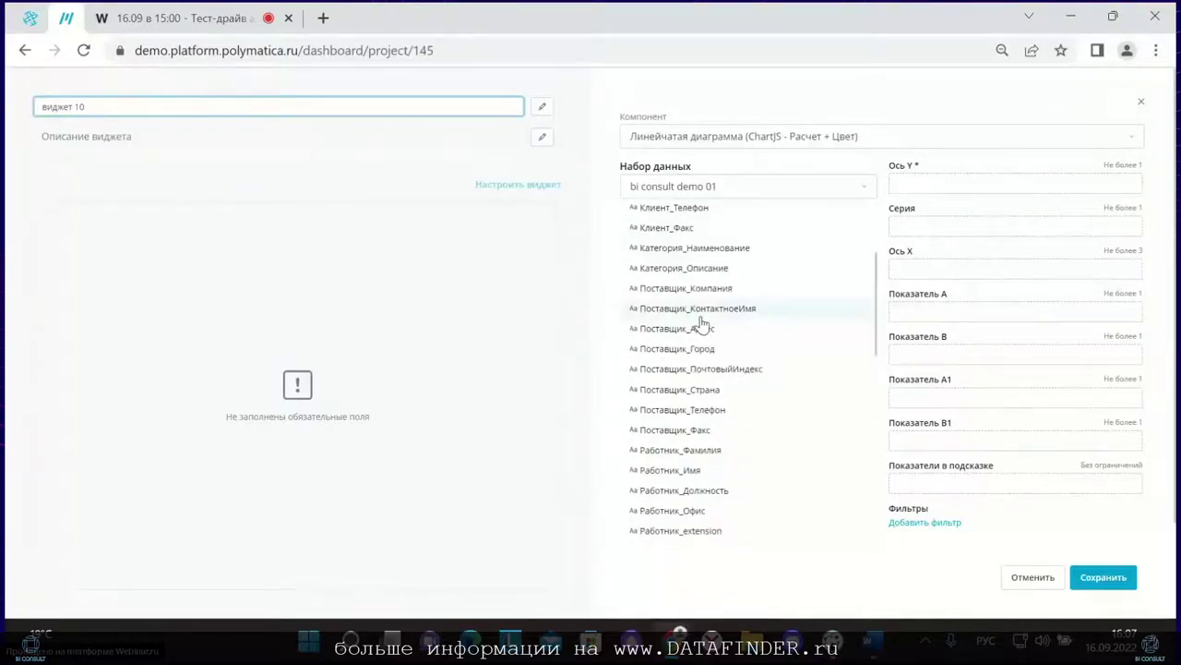
scroll(695, 324, "up", 3)
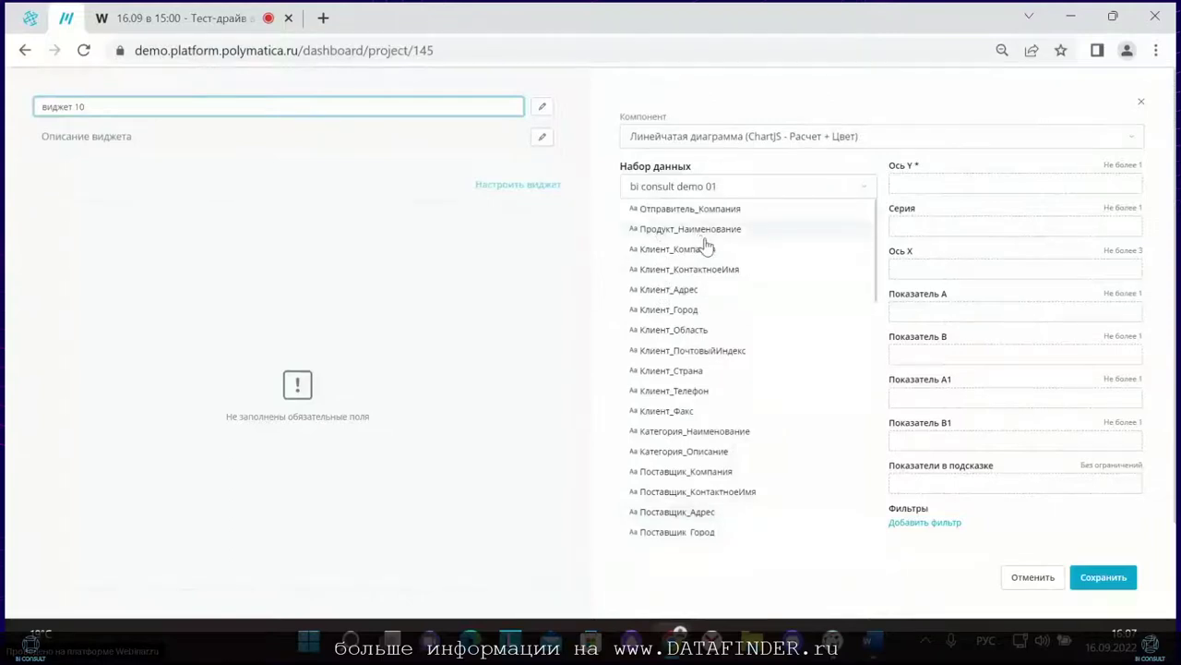
scroll(693, 318, "down", 2)
Step: Plot Маржа_с_позиции_в_заказе on the X axis per category, sorted by margin descending
left_click_drag(694, 343, 951, 182)
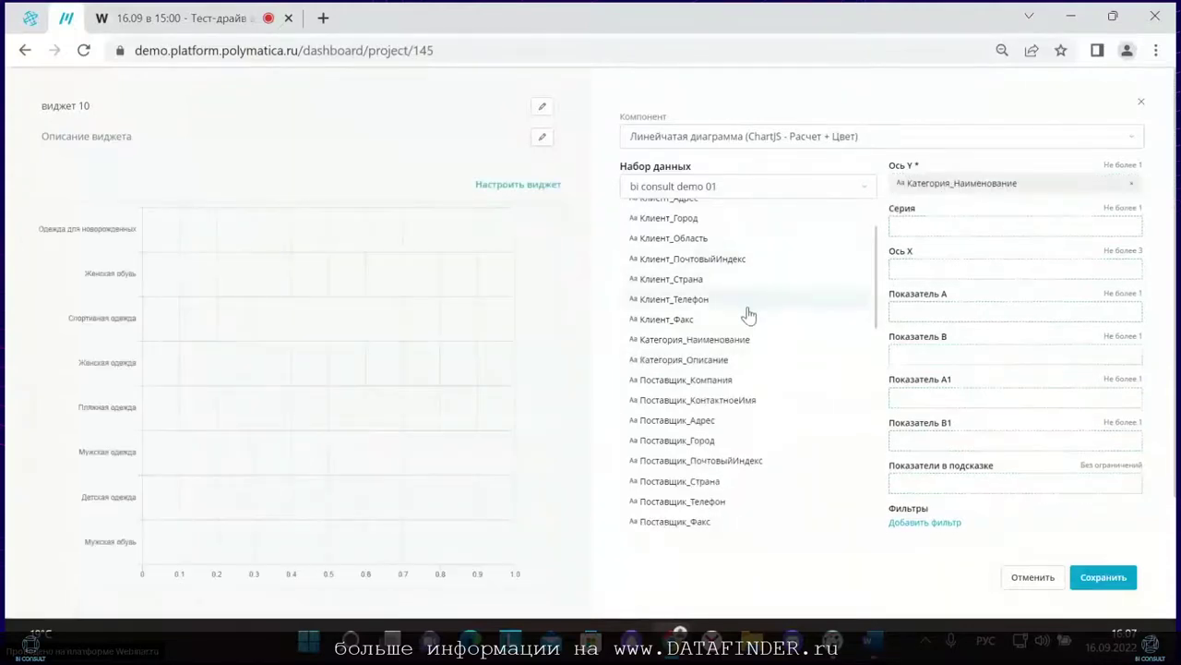
scroll(736, 343, "down", 10)
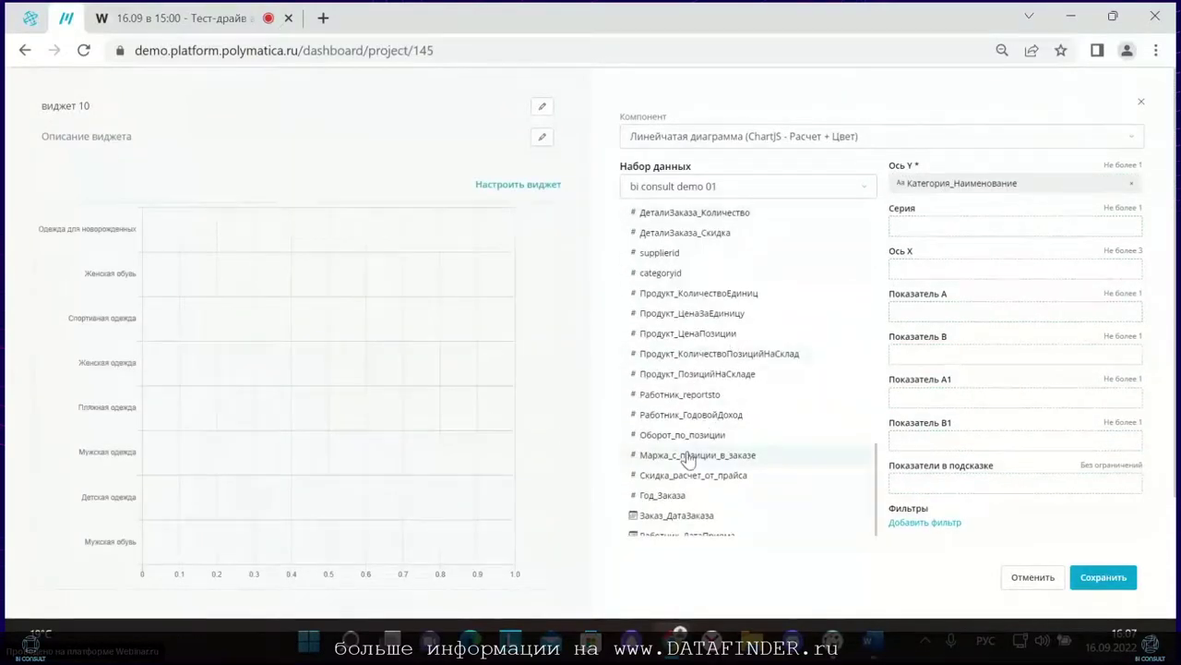
left_click_drag(687, 461, 951, 271)
scroll(812, 359, "down", 2)
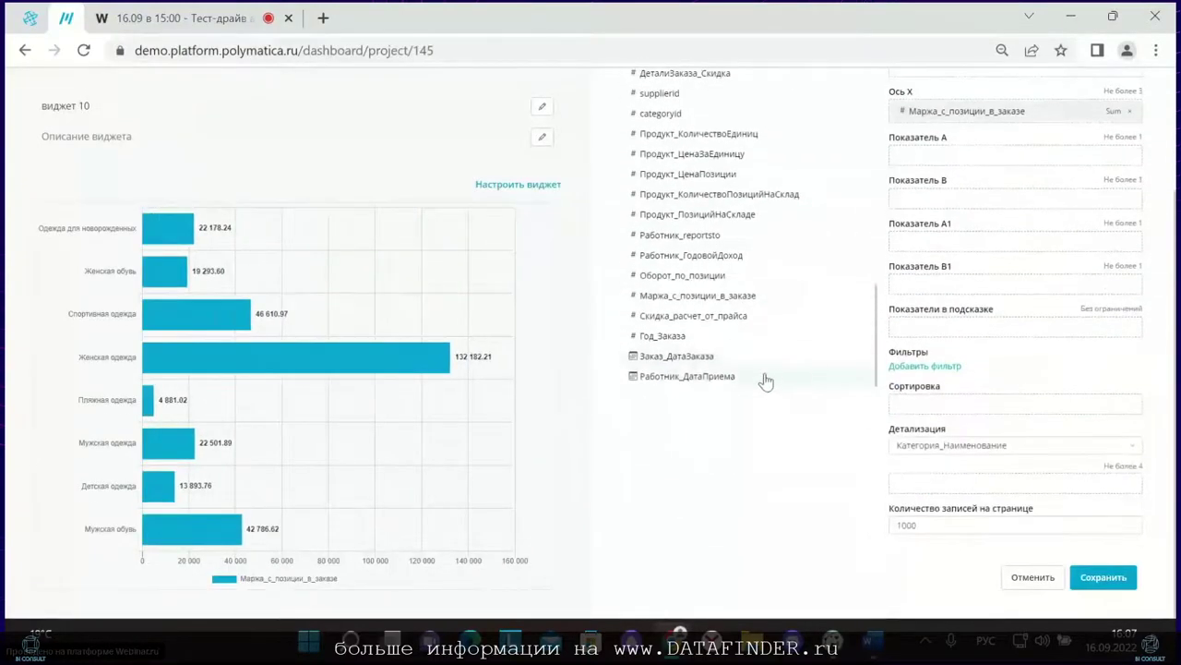
left_click_drag(699, 302, 984, 400)
left_click(1128, 407)
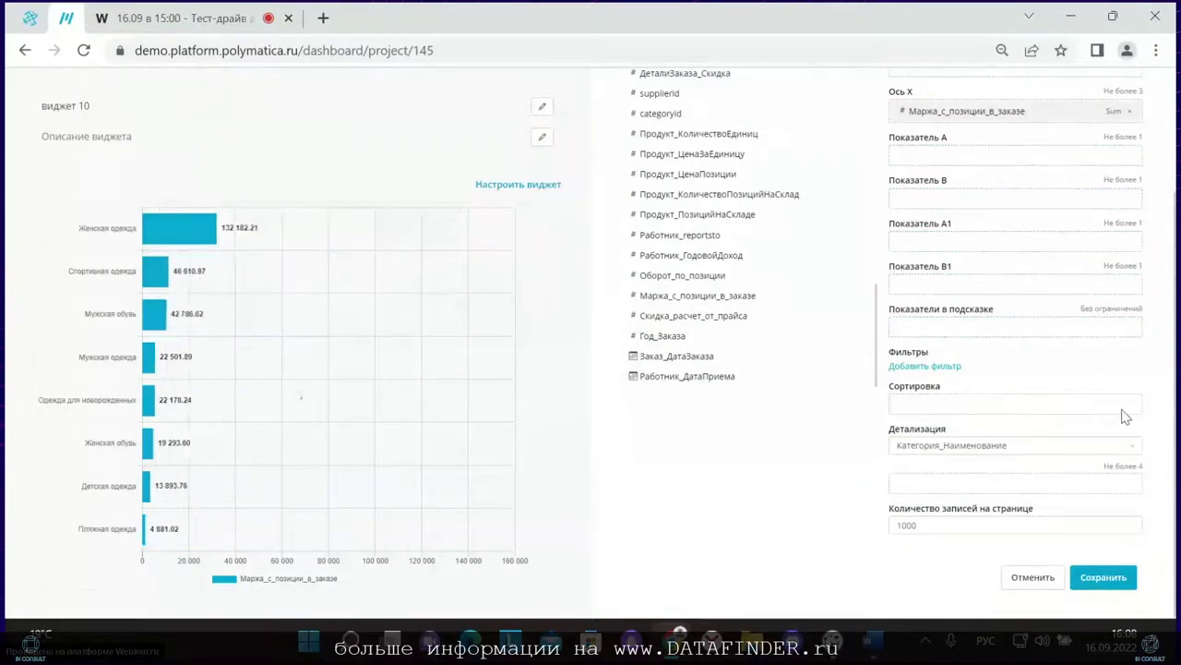
left_click_drag(667, 297, 1016, 406)
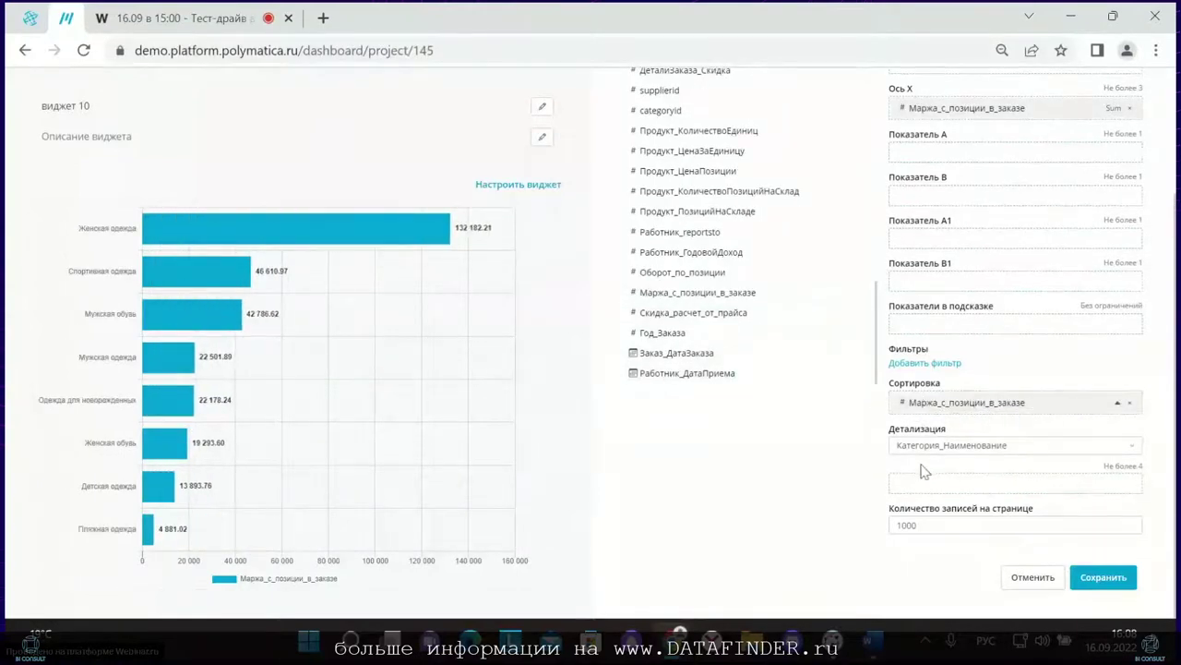
Step: Add Продукт_Наименование as the drill-down level below Категория_Наименование, then open visualisation settings
scroll(926, 472, "up", 5)
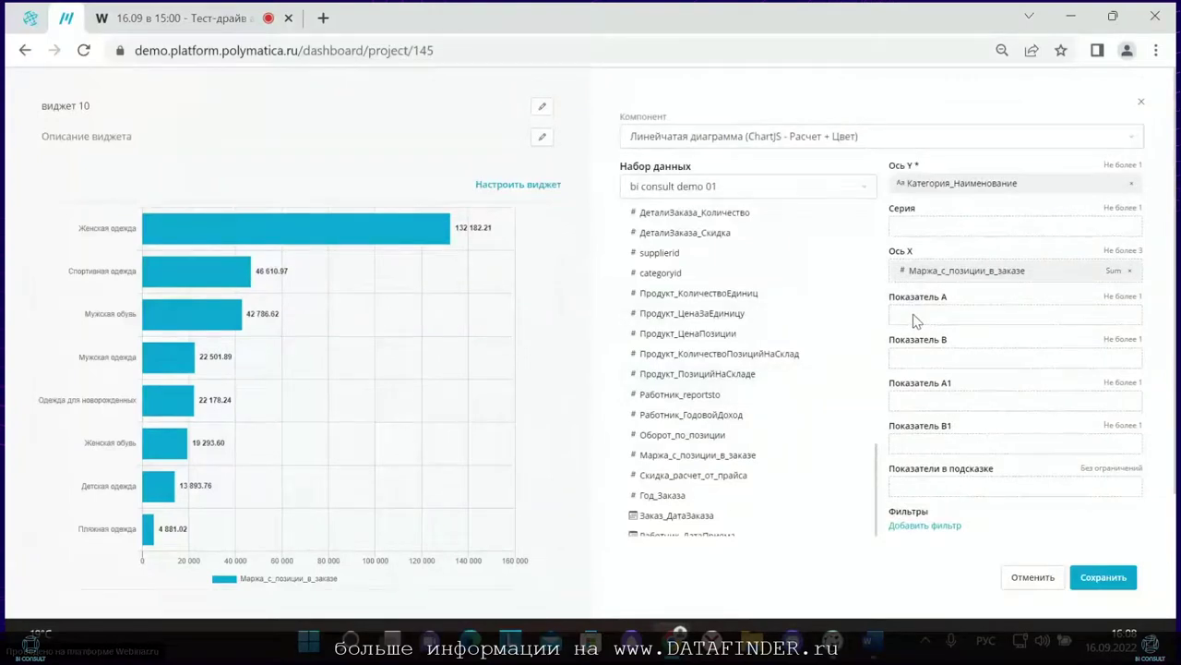
scroll(919, 323, "down", 1)
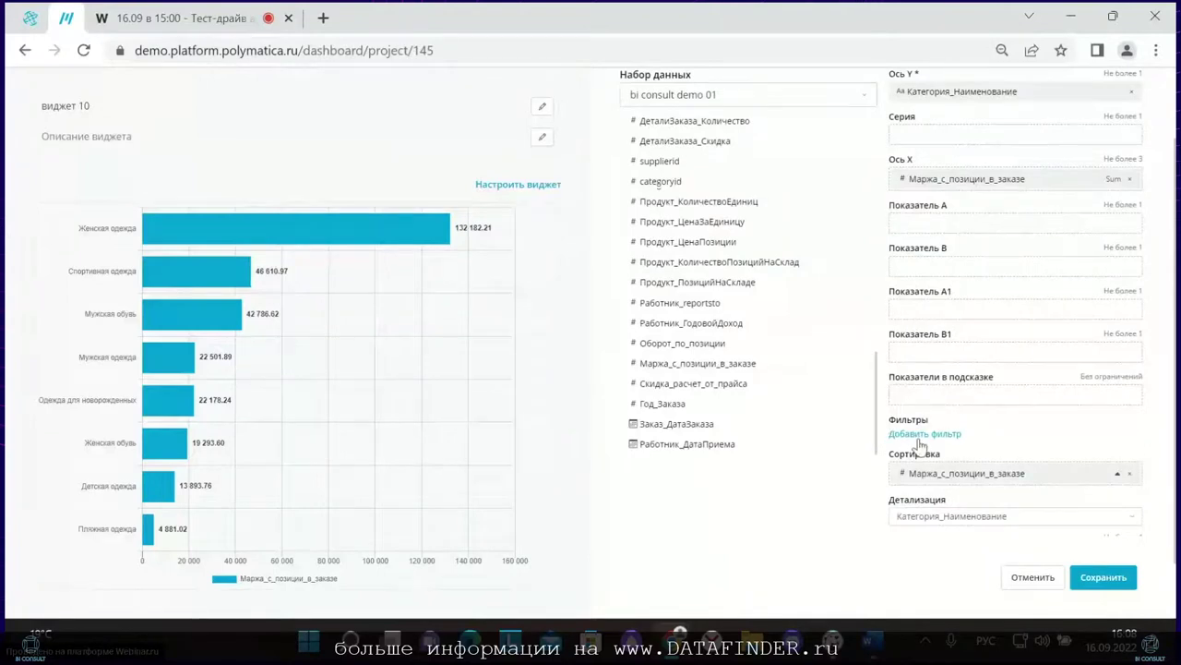
scroll(918, 445, "down", 1)
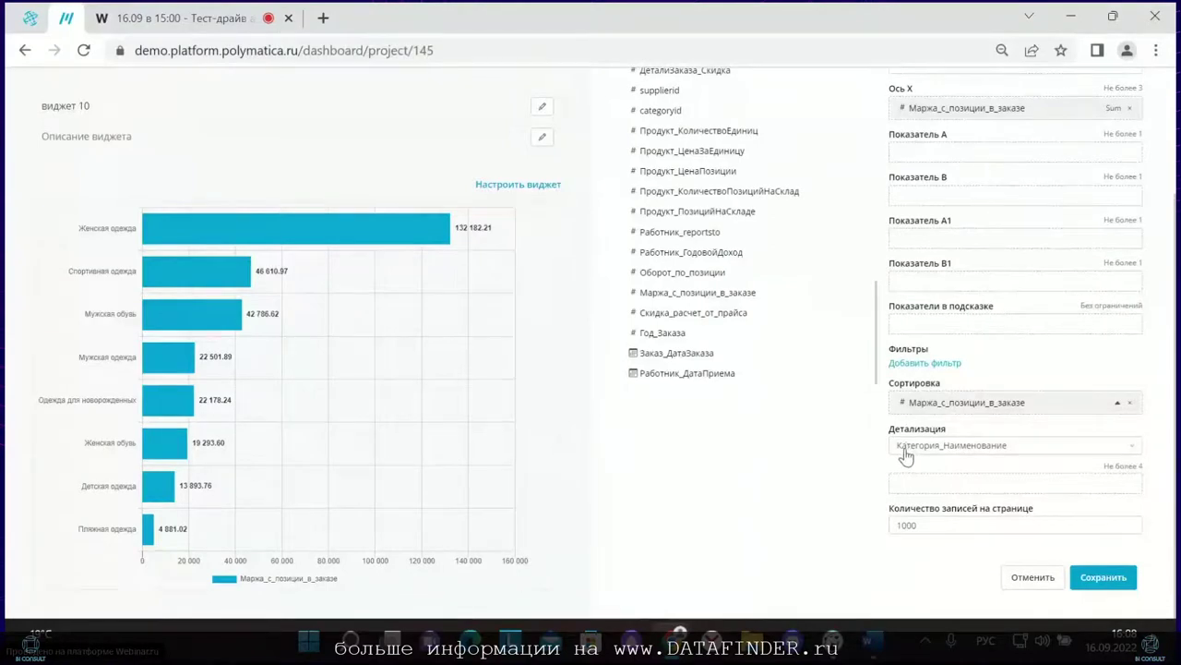
scroll(742, 345, "up", 5)
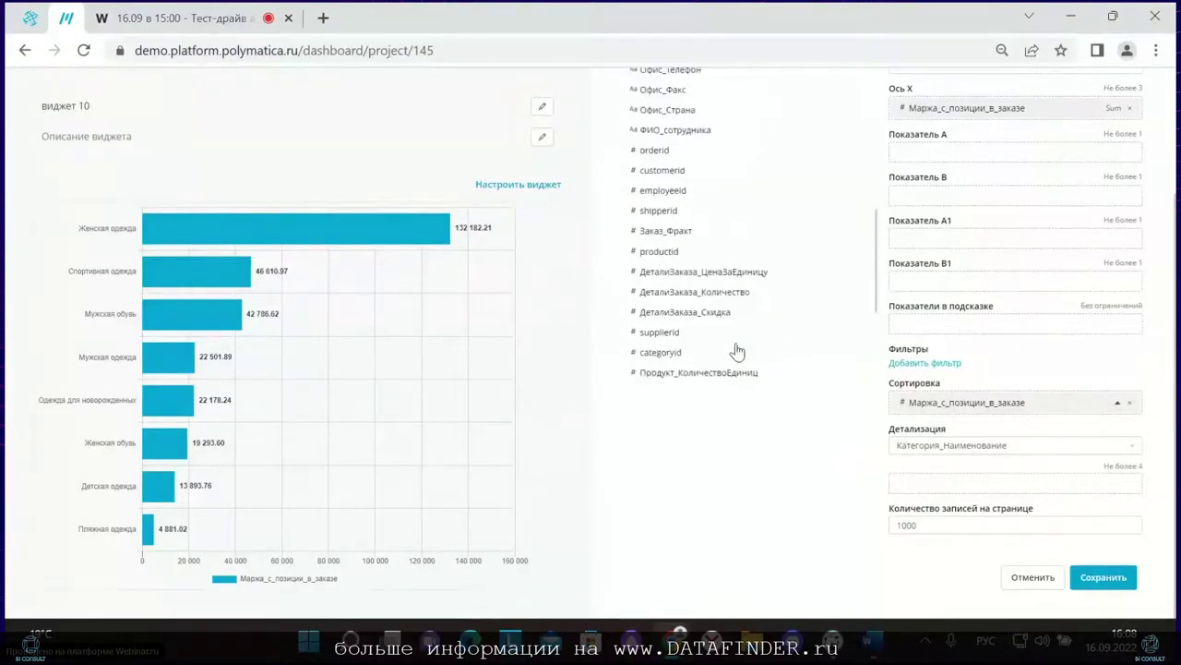
scroll(709, 320, "up", 6)
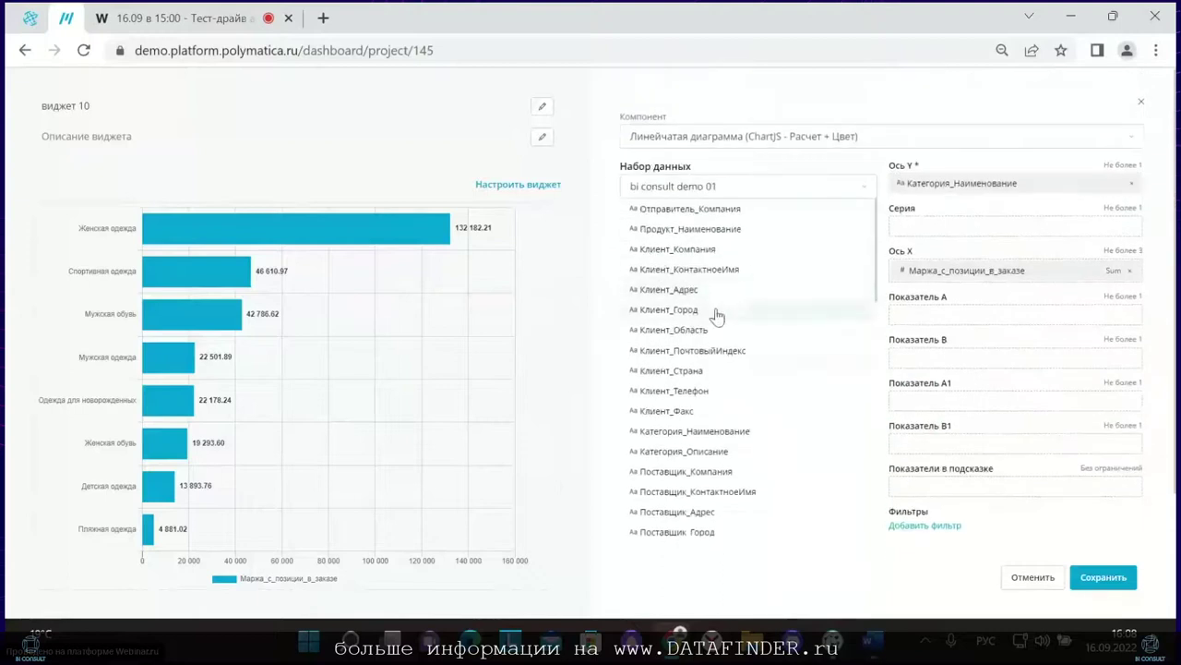
scroll(703, 419, "down", 3)
scroll(715, 559, "down", 2)
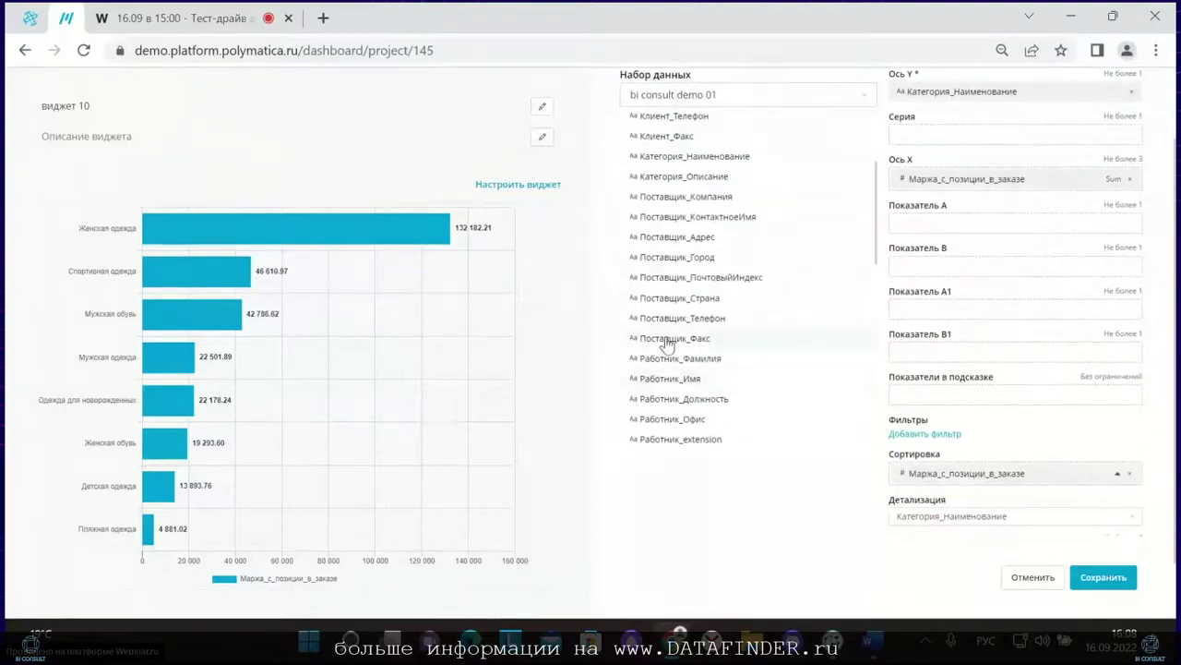
scroll(678, 305, "up", 3)
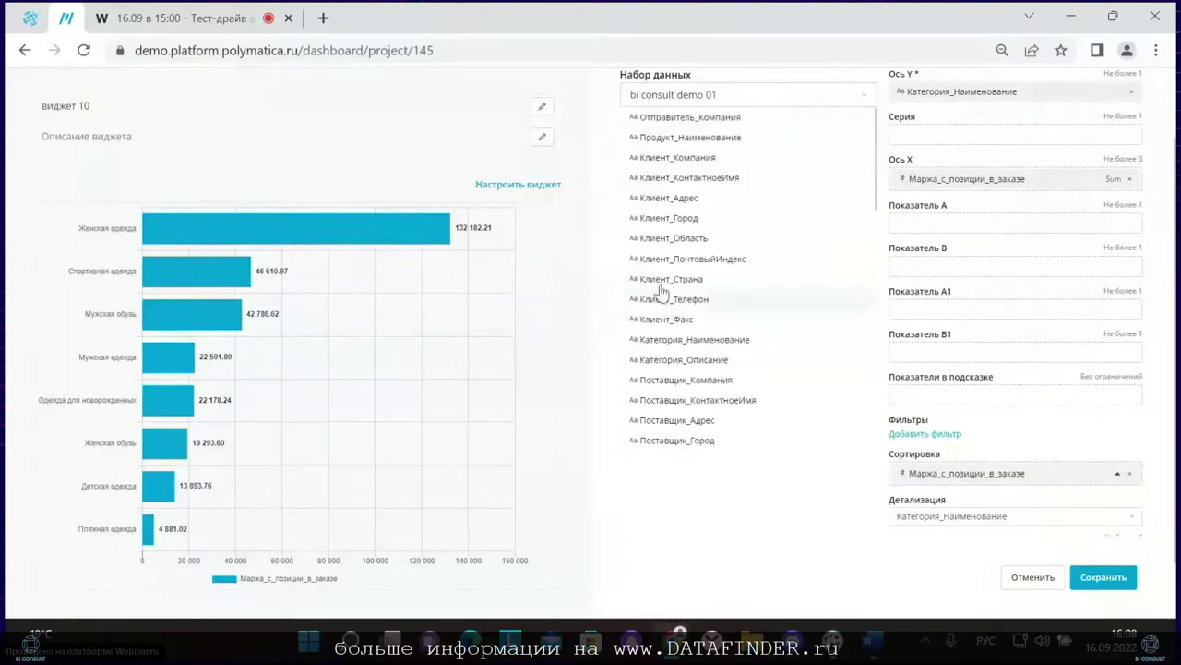
scroll(687, 285, "down", 10)
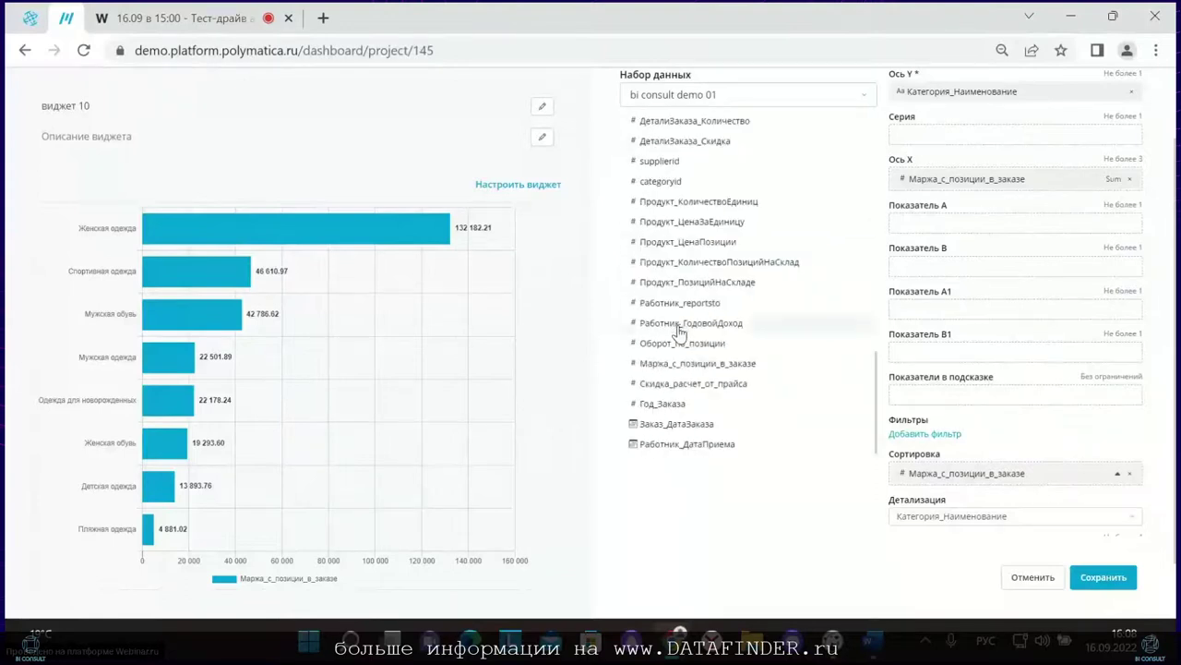
scroll(679, 334, "up", 5)
scroll(676, 332, "up", 6)
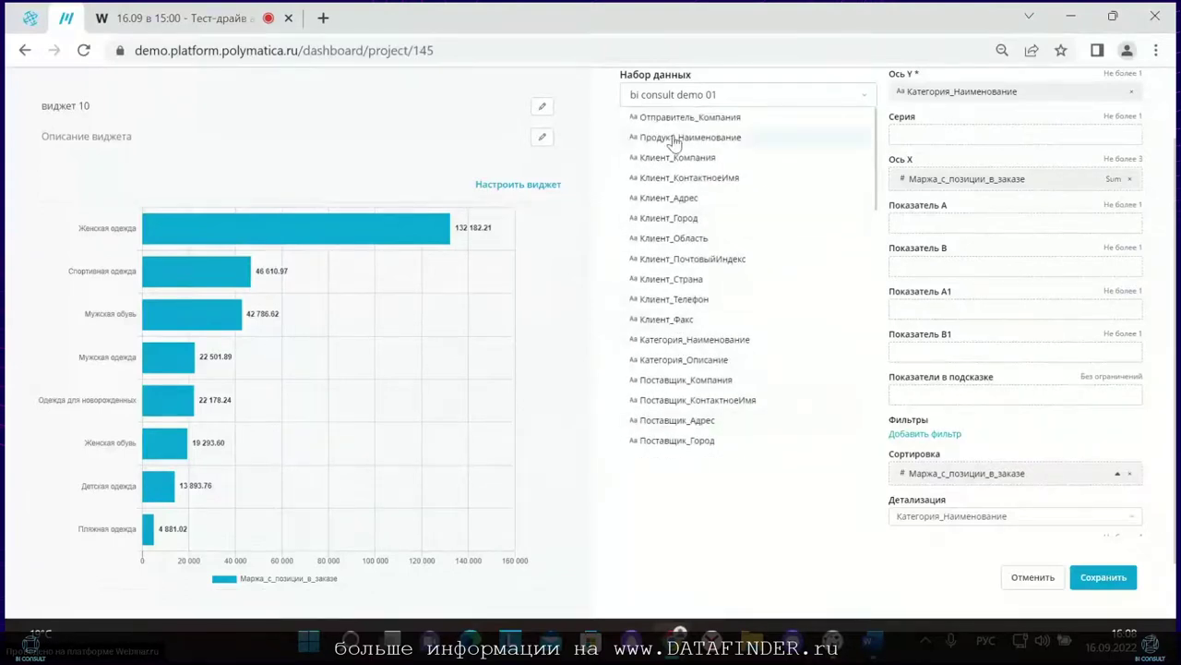
left_click_drag(678, 137, 946, 540)
scroll(683, 230, "up", 5)
scroll(801, 508, "down", 2)
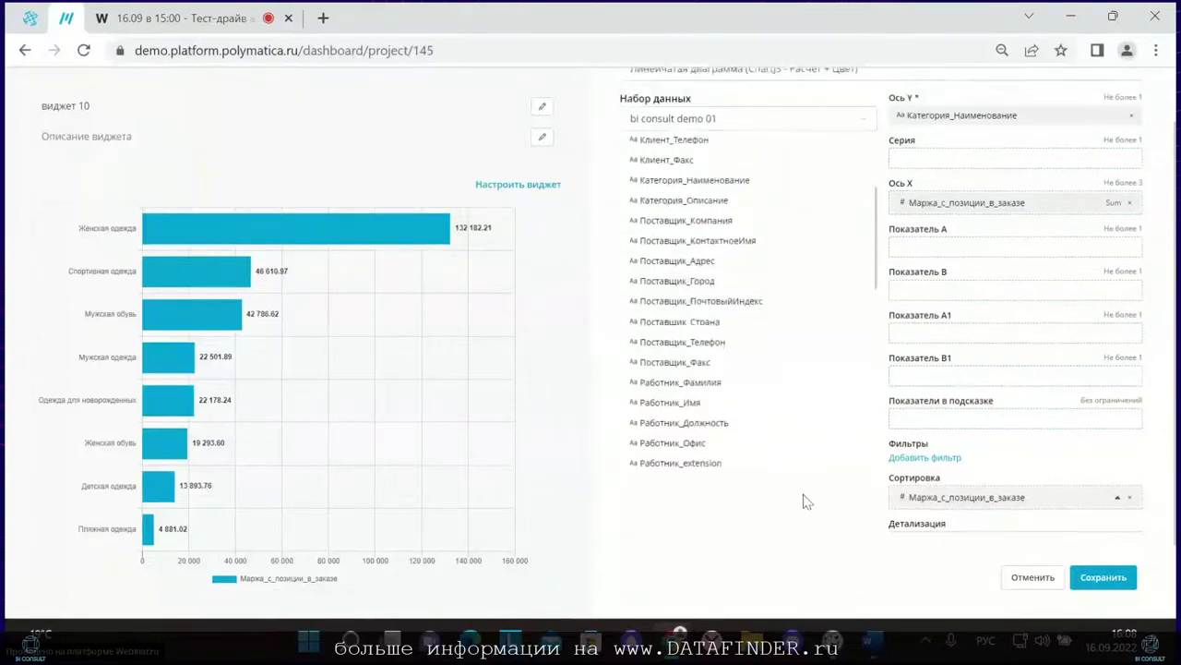
scroll(751, 298, "up", 8)
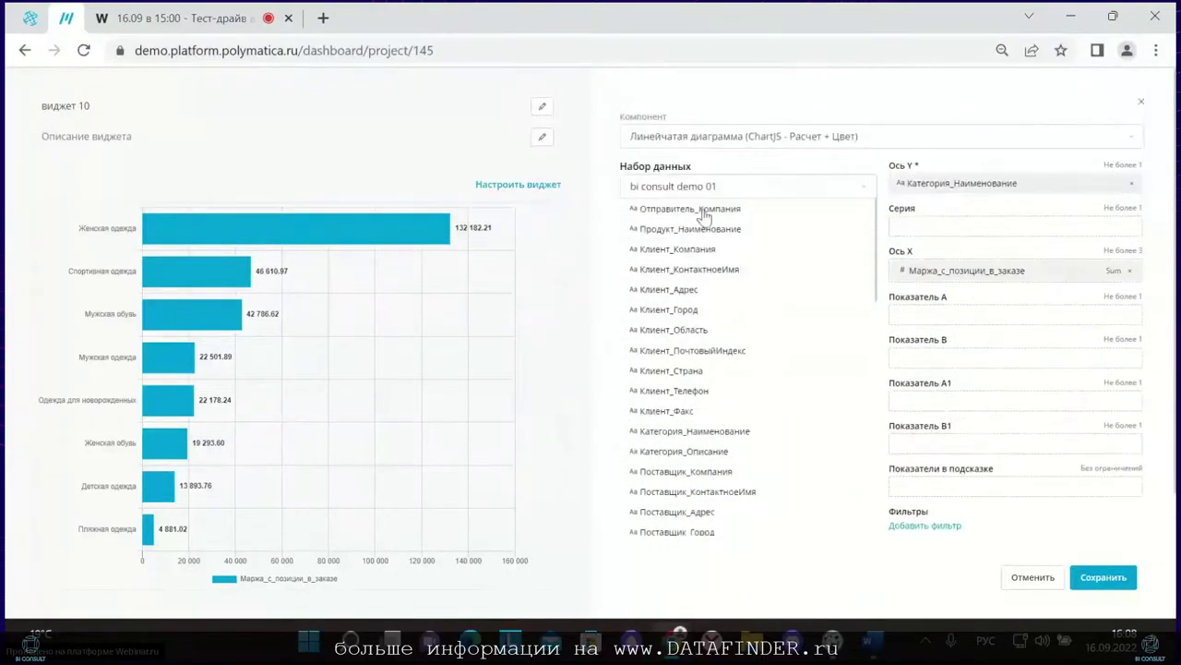
scroll(759, 340, "down", 2)
scroll(596, 298, "down", 2)
scroll(709, 146, "up", 3)
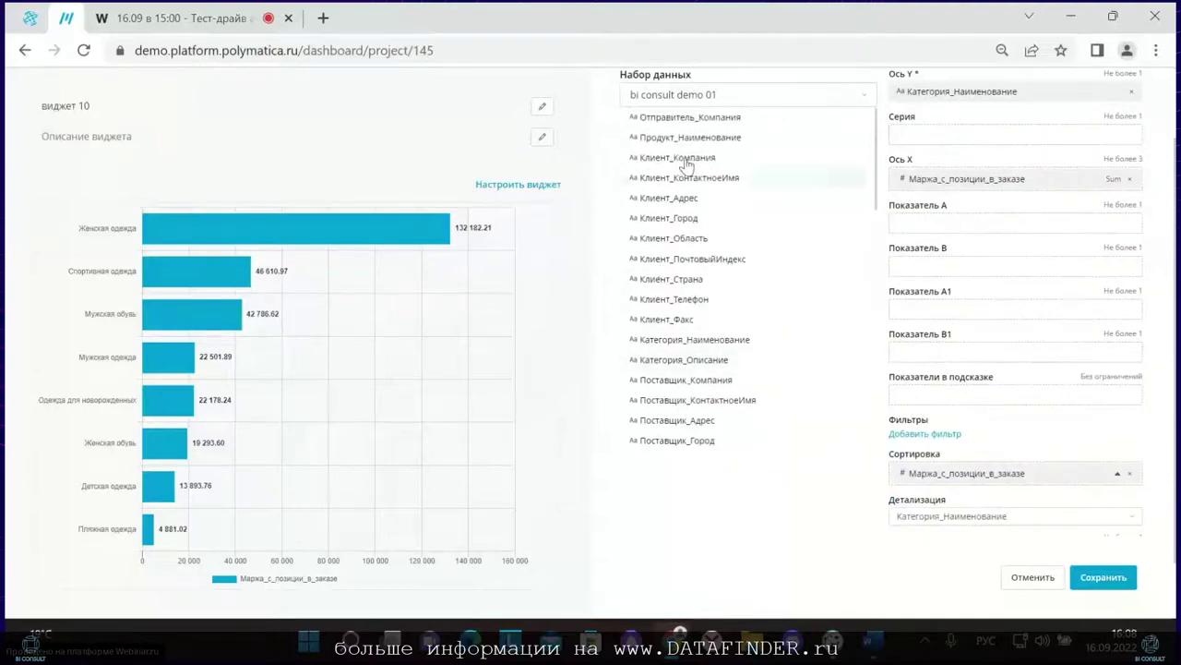
left_click_drag(708, 139, 994, 499)
scroll(831, 572, "up", 2)
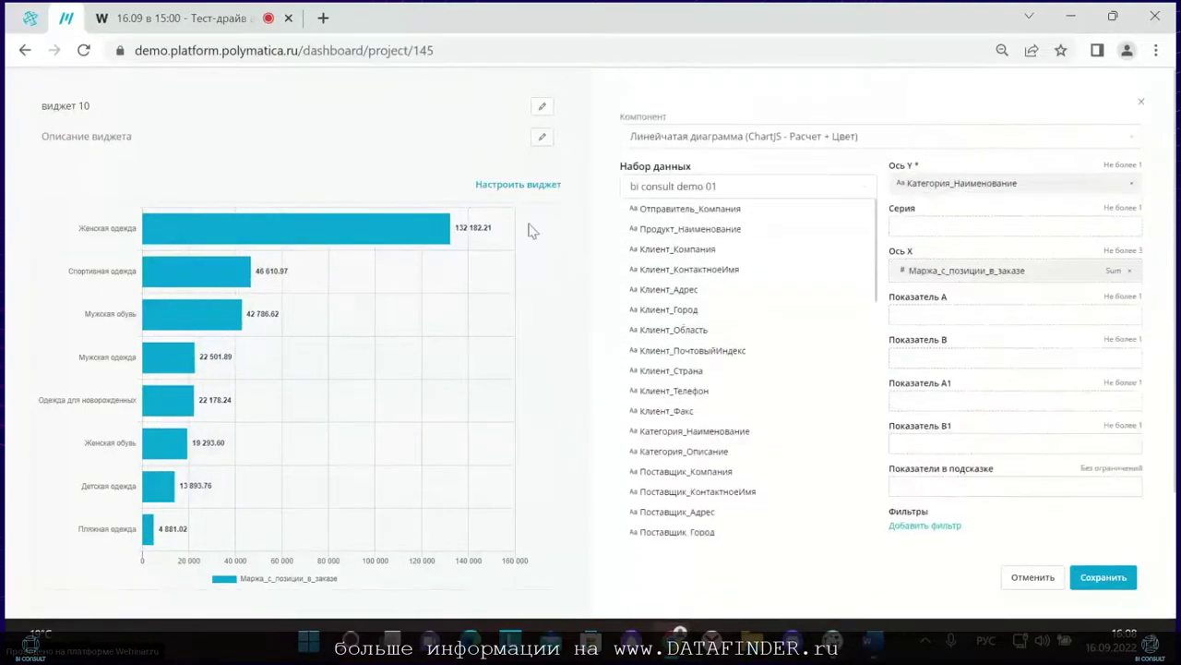
left_click(554, 186)
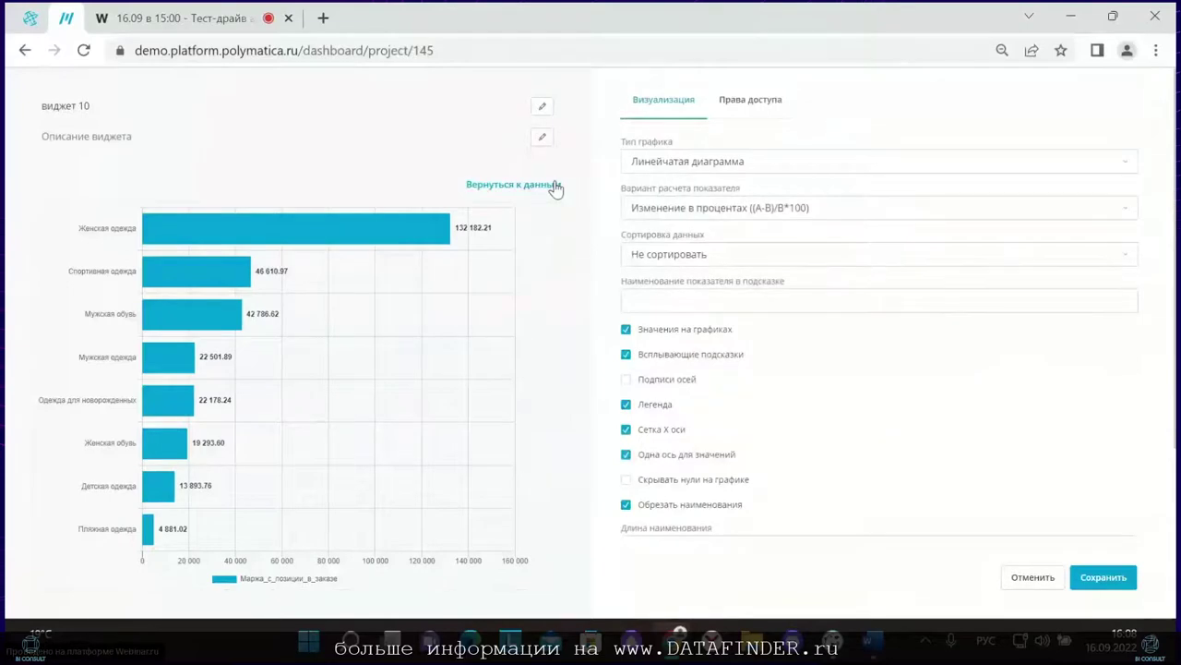
Step: Keep the calculation variant and legend unchanged, and enable Задать свою цветовую схему
left_click(666, 223)
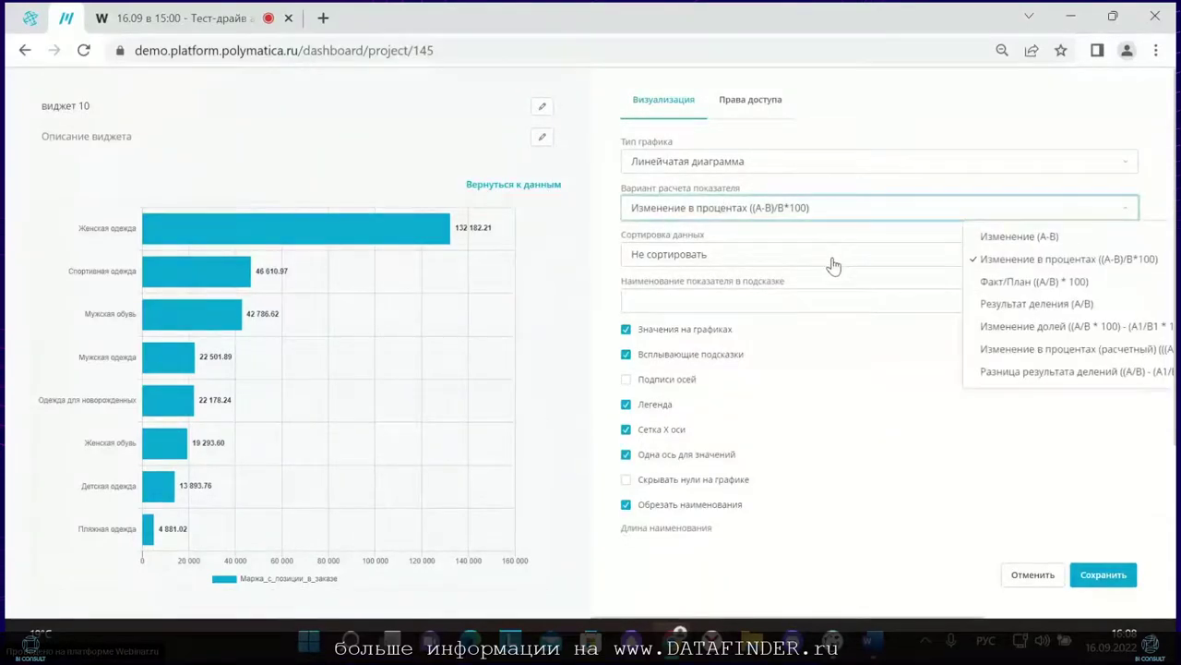
left_click(812, 233)
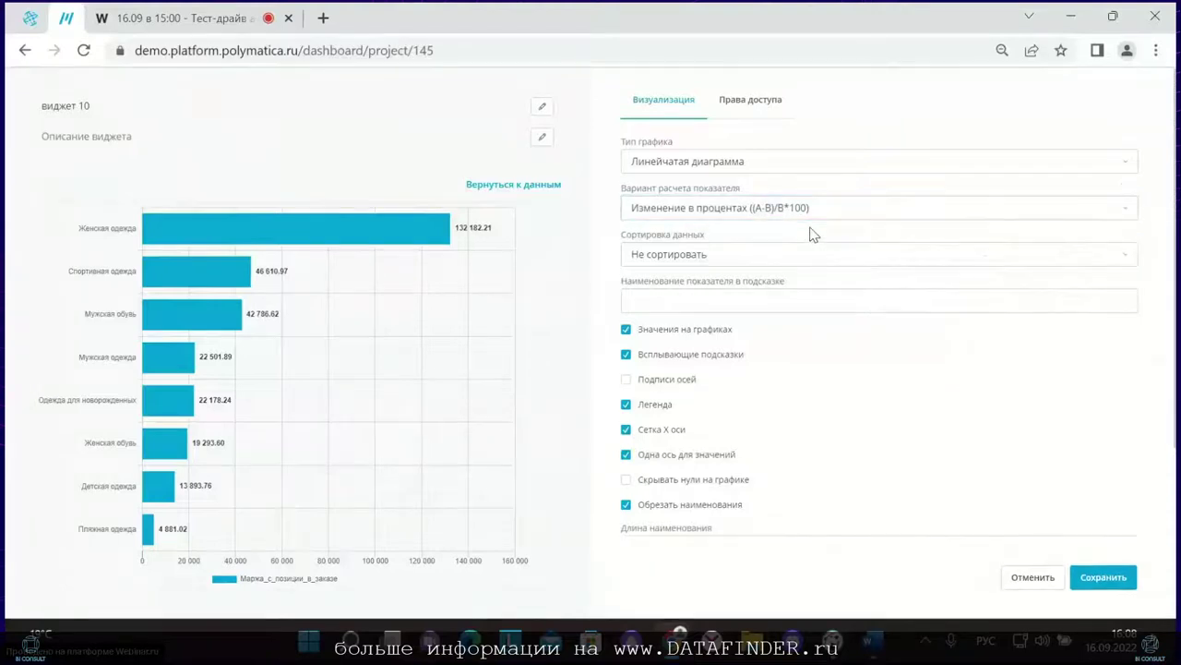
scroll(781, 264, "down", 1)
scroll(790, 267, "down", 1)
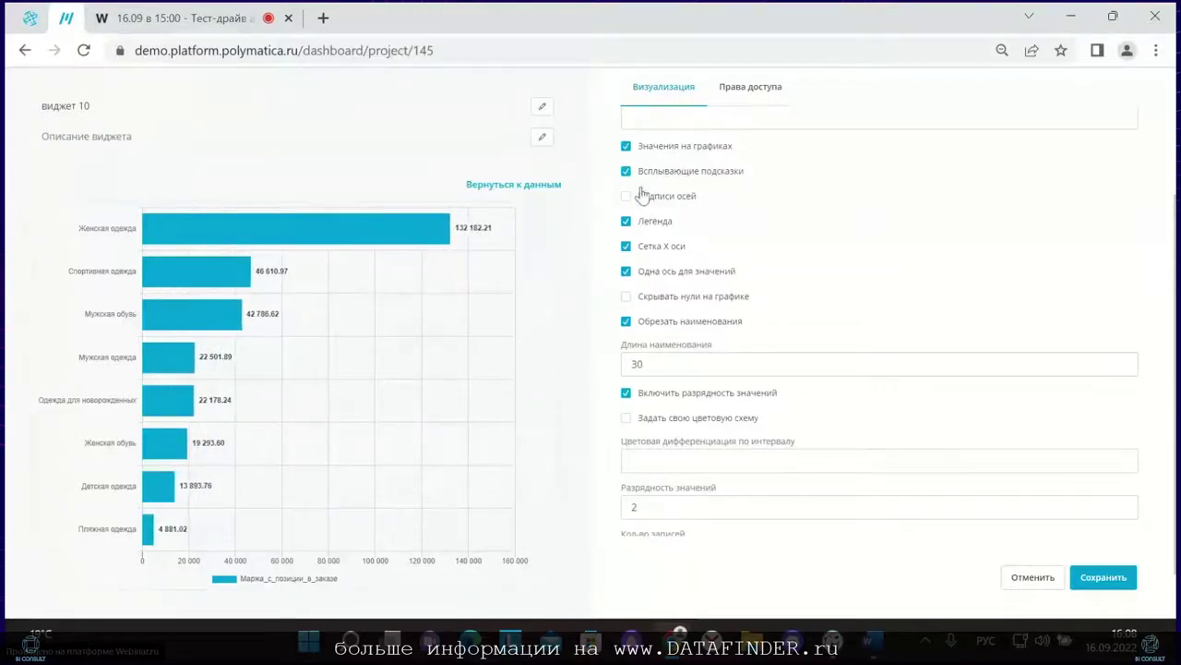
left_click(655, 223)
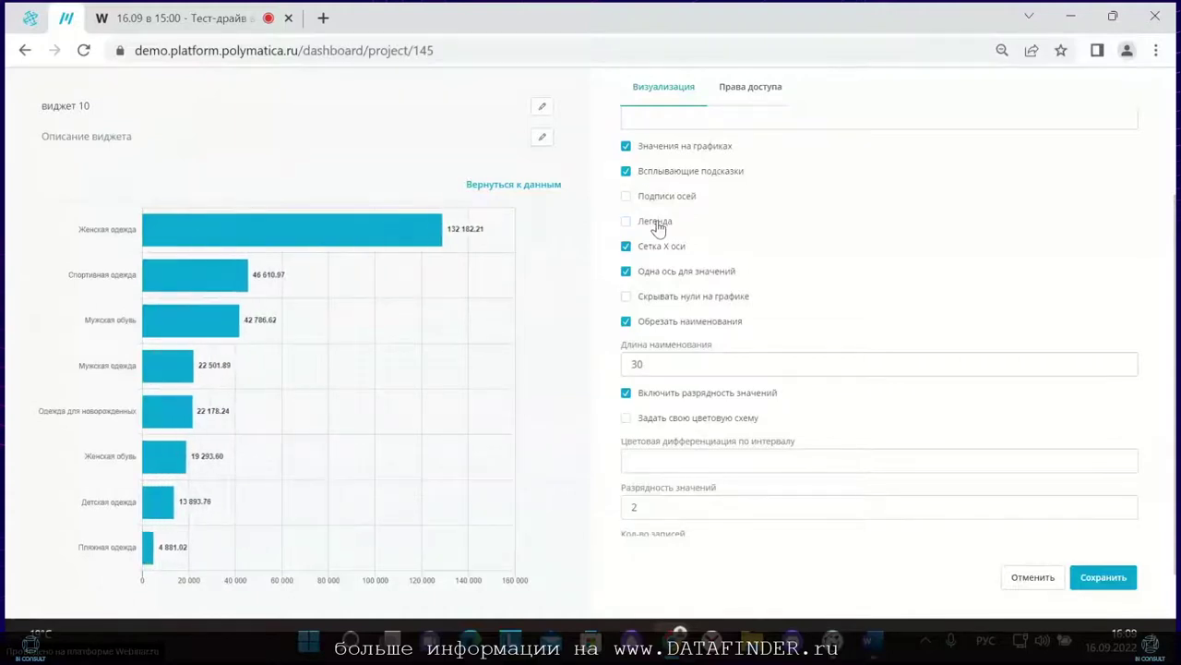
left_click(655, 222)
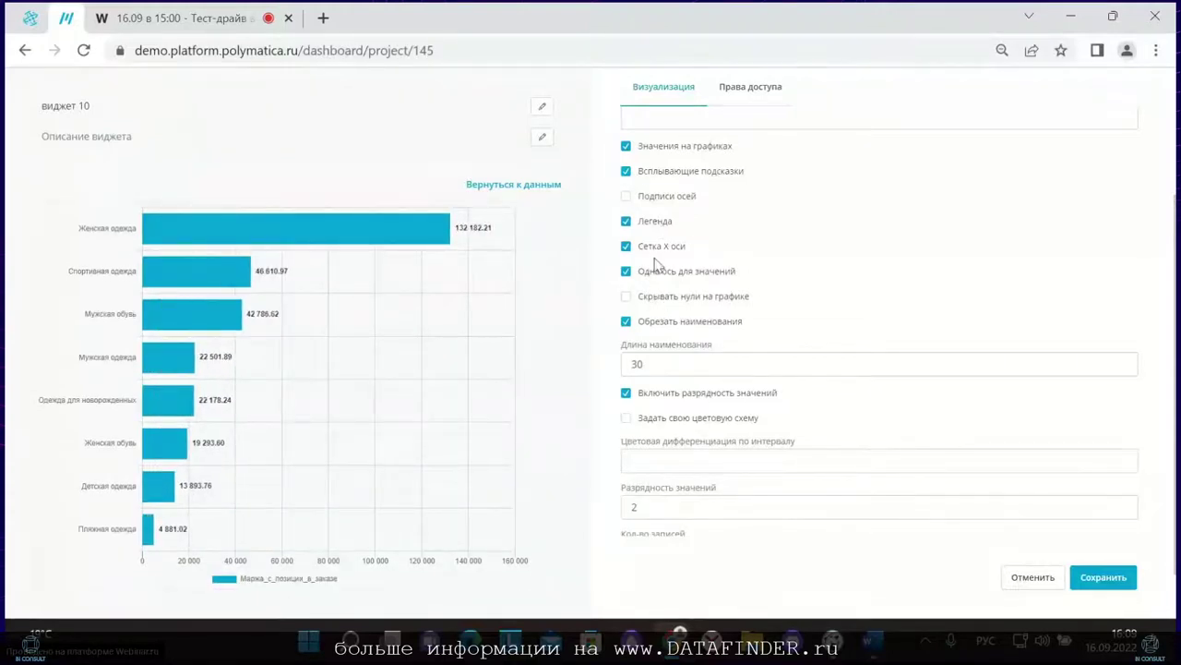
scroll(743, 291, "down", 2)
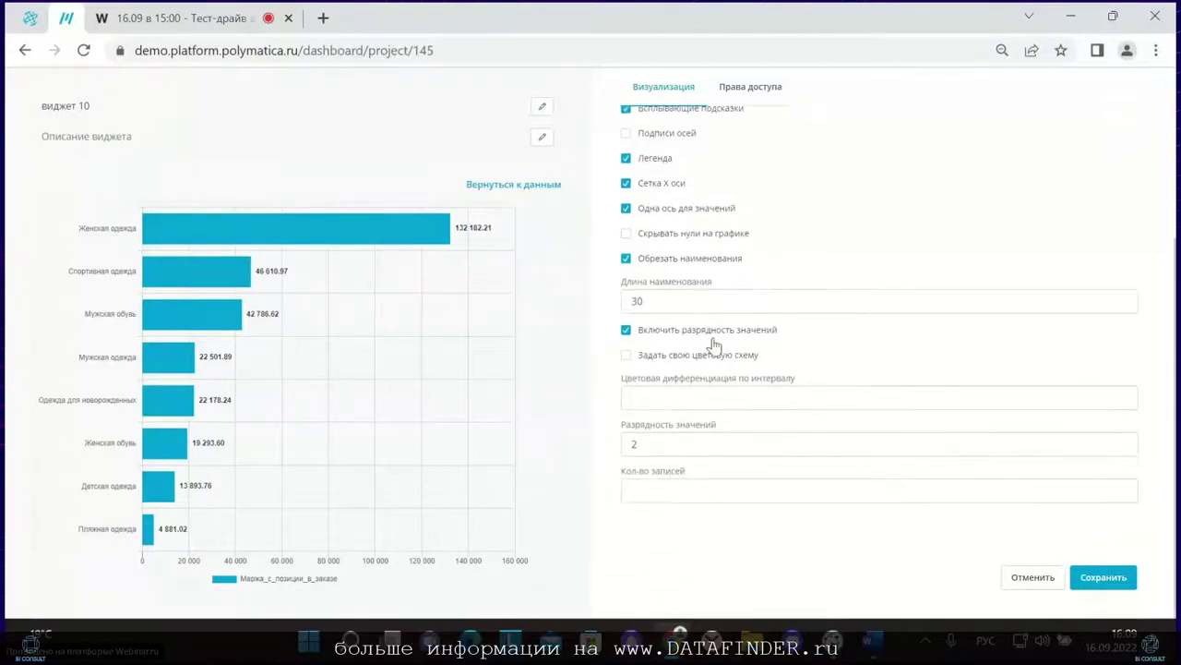
left_click(703, 360)
Step: Paste the magenta #c724b1 JSON rule from Word into Цветовая дифференциация по интервалу
left_click(683, 397)
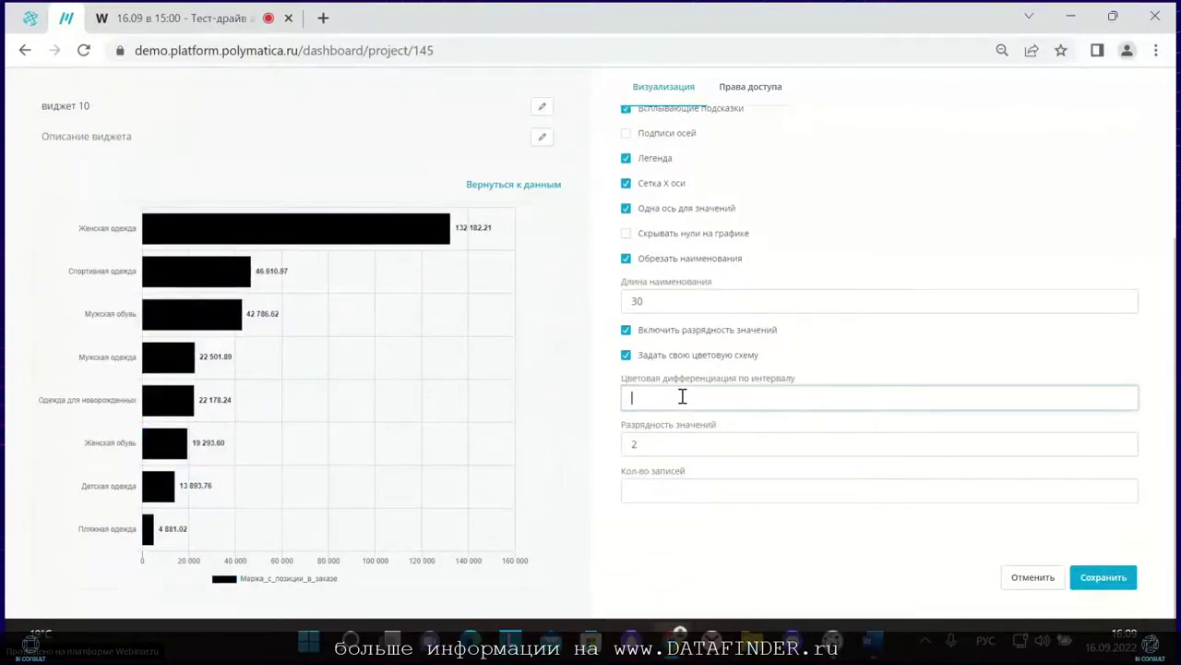
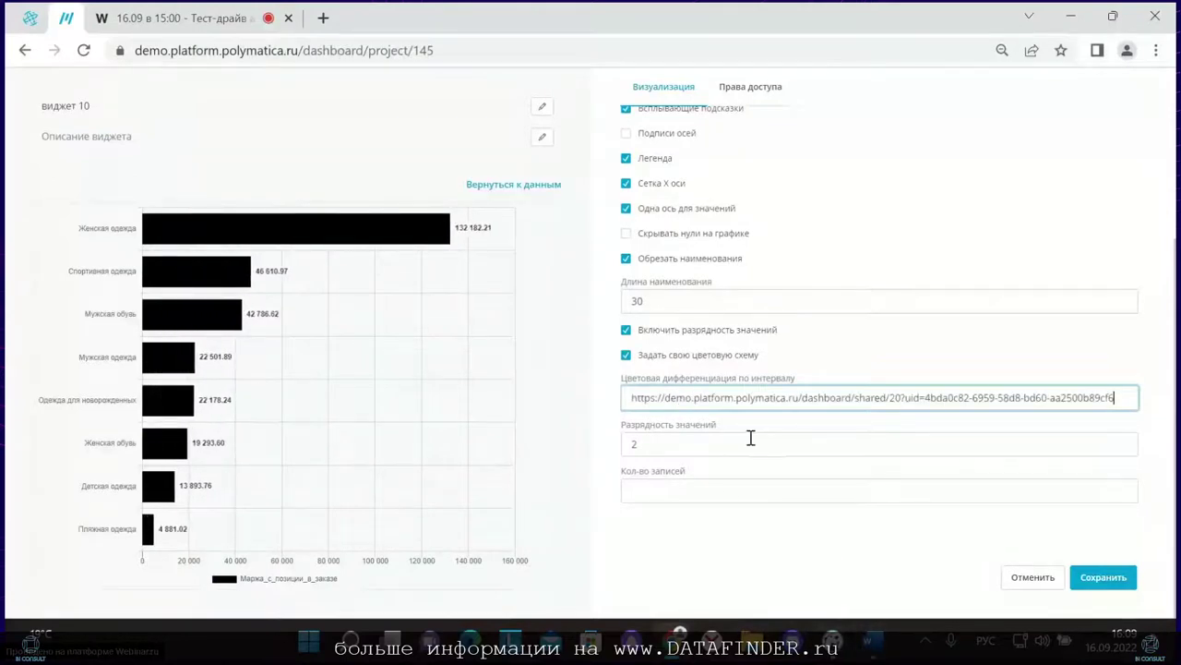
key("ctrl+a")
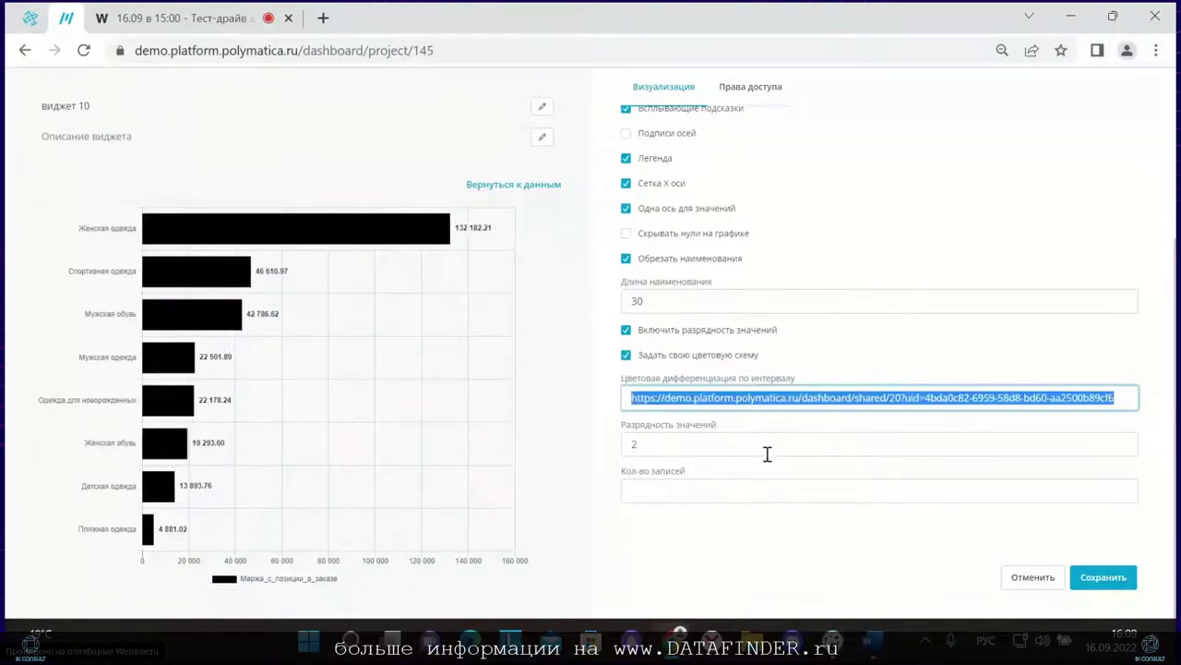
key("BackSpace")
mouse_move(868, 640)
left_click(886, 563)
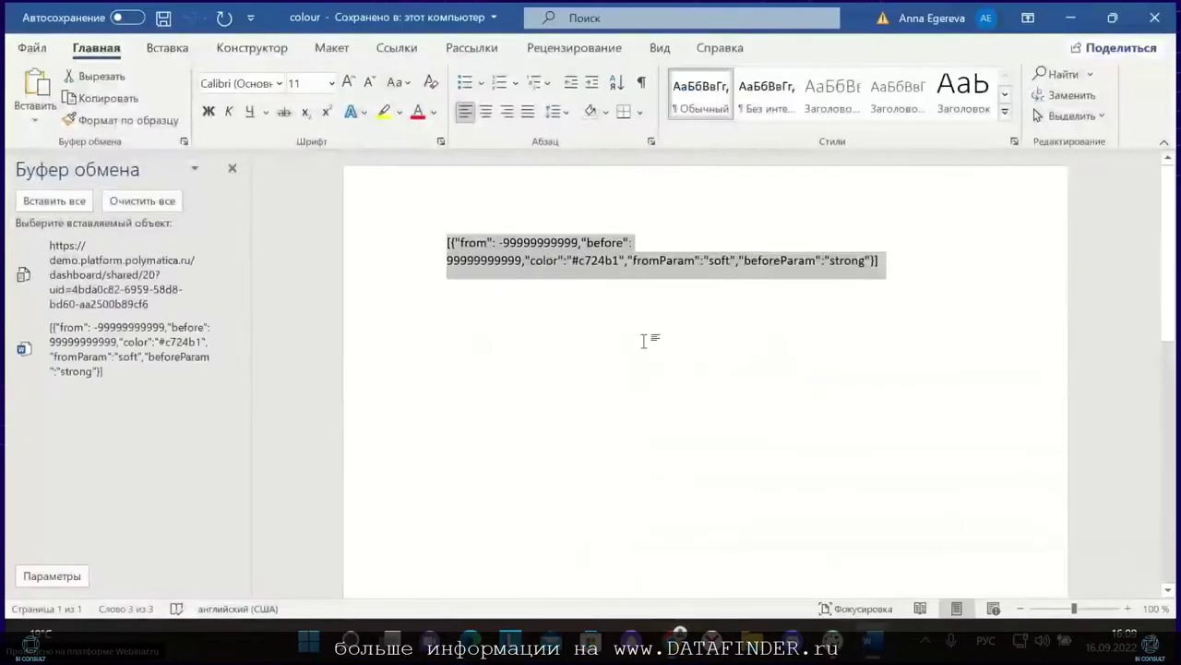
key("ctrl+c")
left_click(1082, 15)
left_click(707, 397)
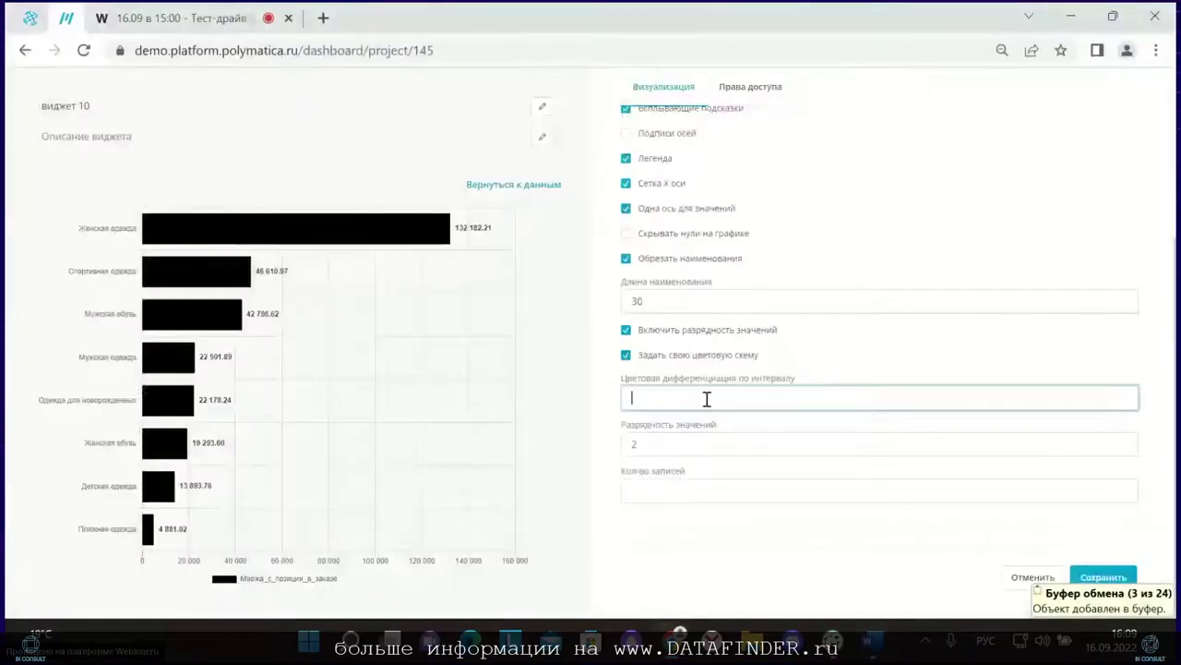
key("ctrl+v")
key("BackSpace")
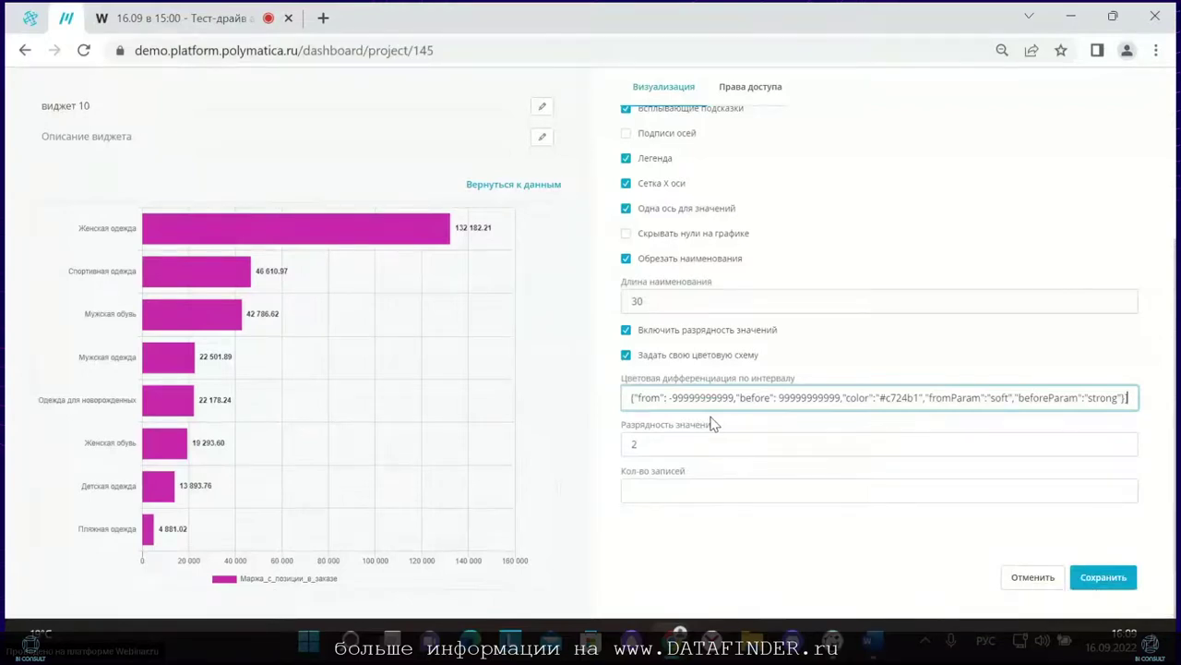
Step: Set Разрядность значений to 0 and show the widget's Права доступа settings
left_click(645, 450)
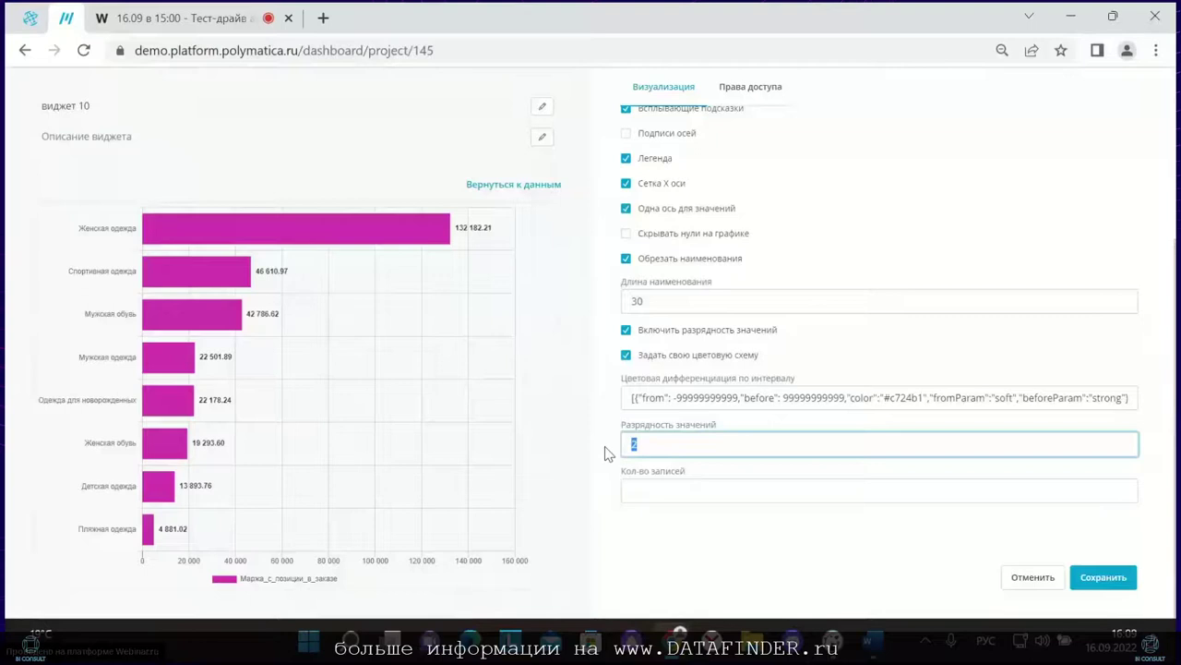
type("0")
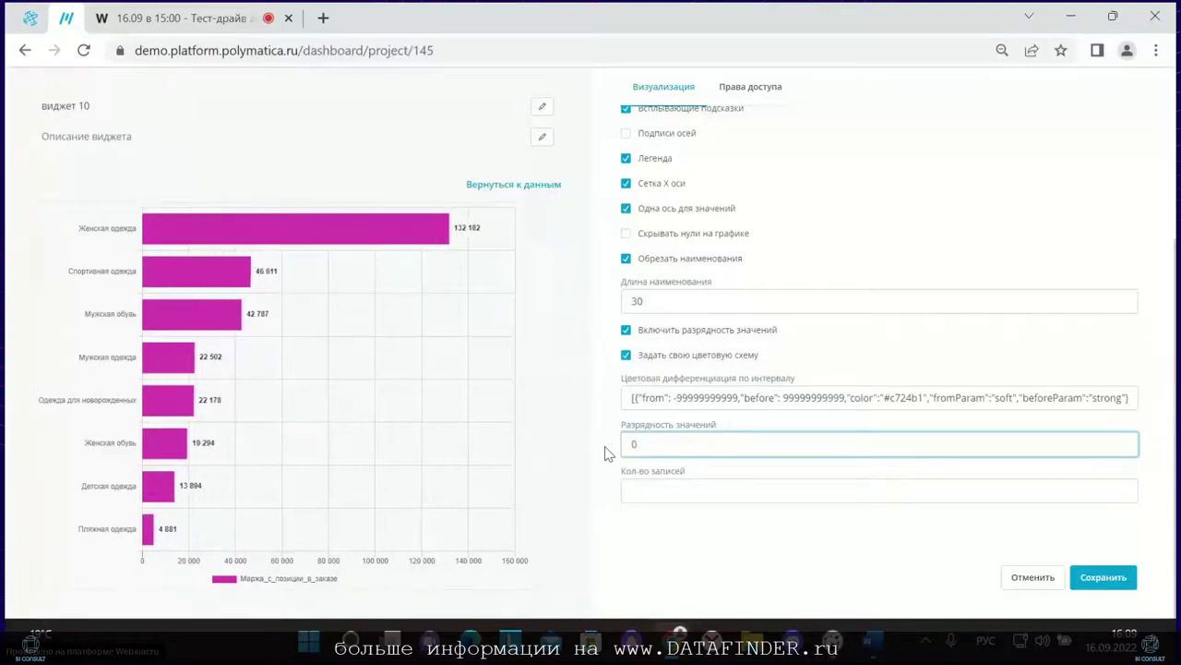
left_click(684, 489)
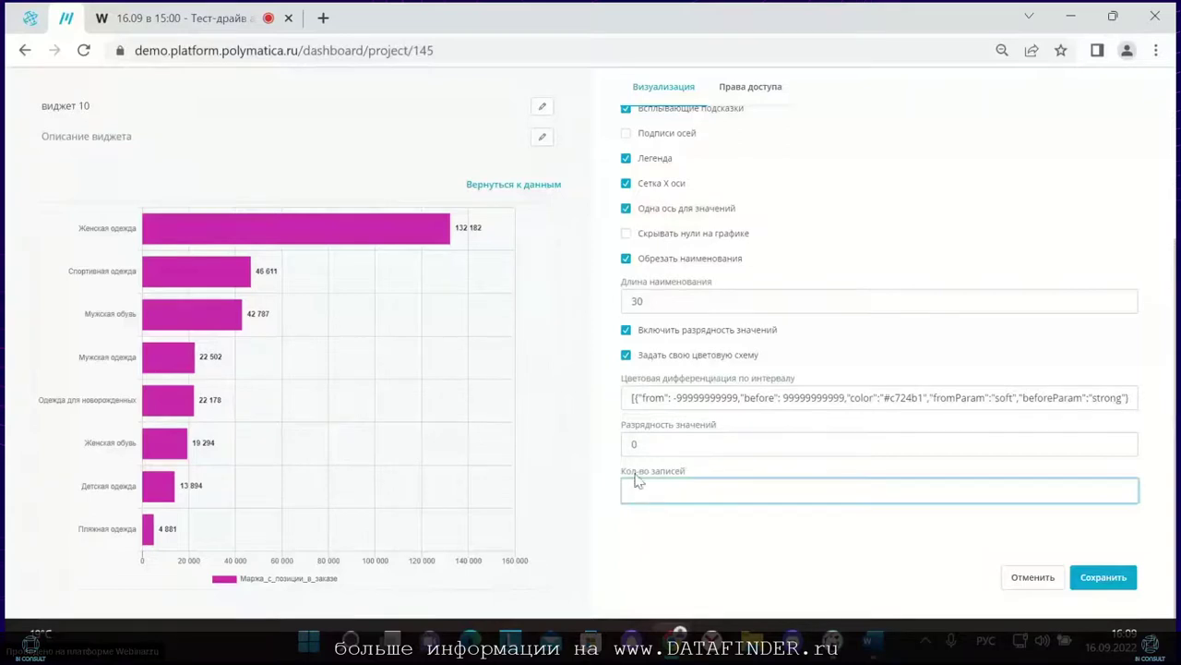
left_click(739, 86)
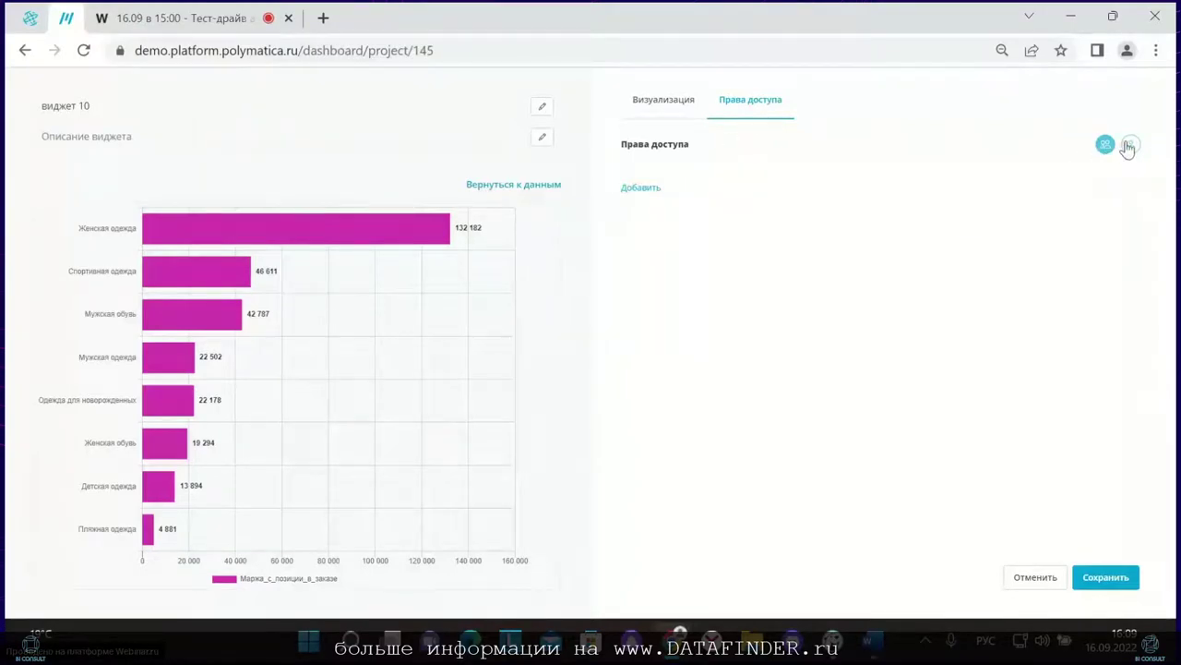
Step: Save the chart widget, centre it on the dashboard, and save the layout
left_click(1103, 575)
left_click_drag(365, 238, 661, 321)
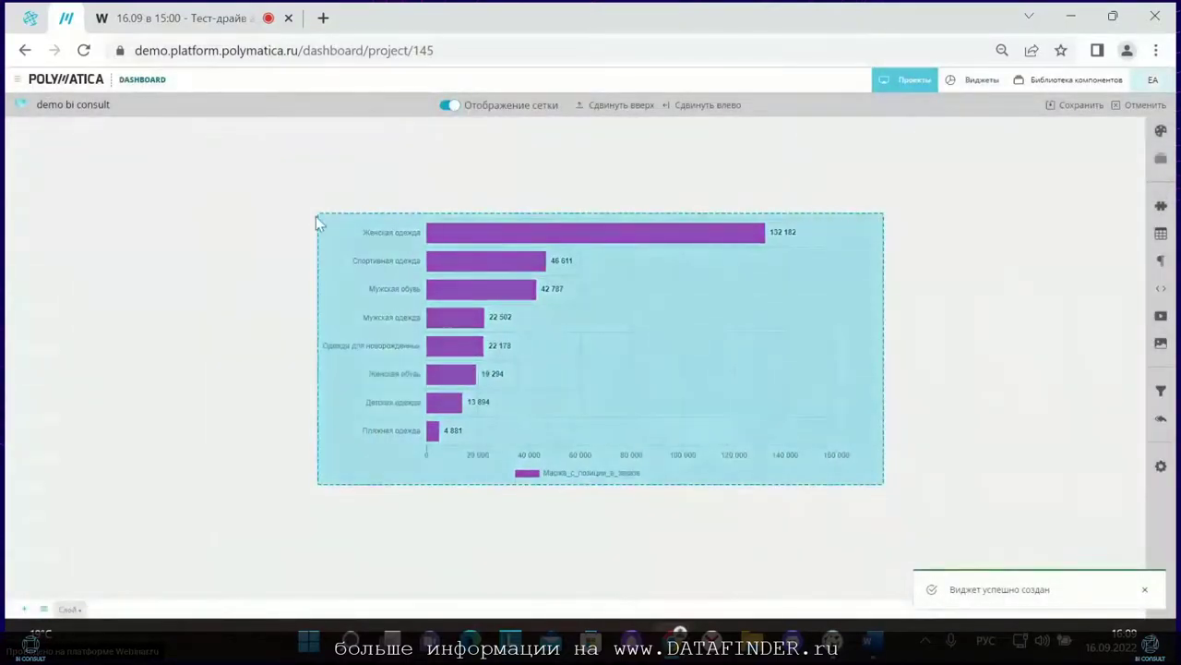
left_click_drag(317, 222, 270, 228)
left_click(1078, 107)
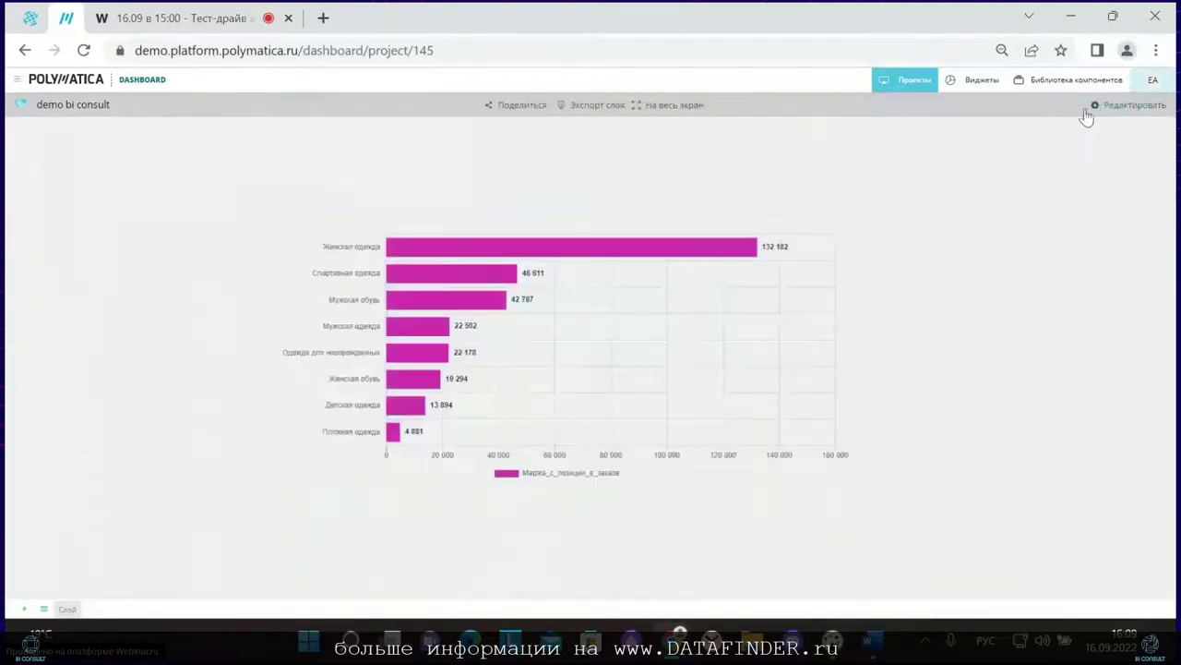
left_click(1110, 107)
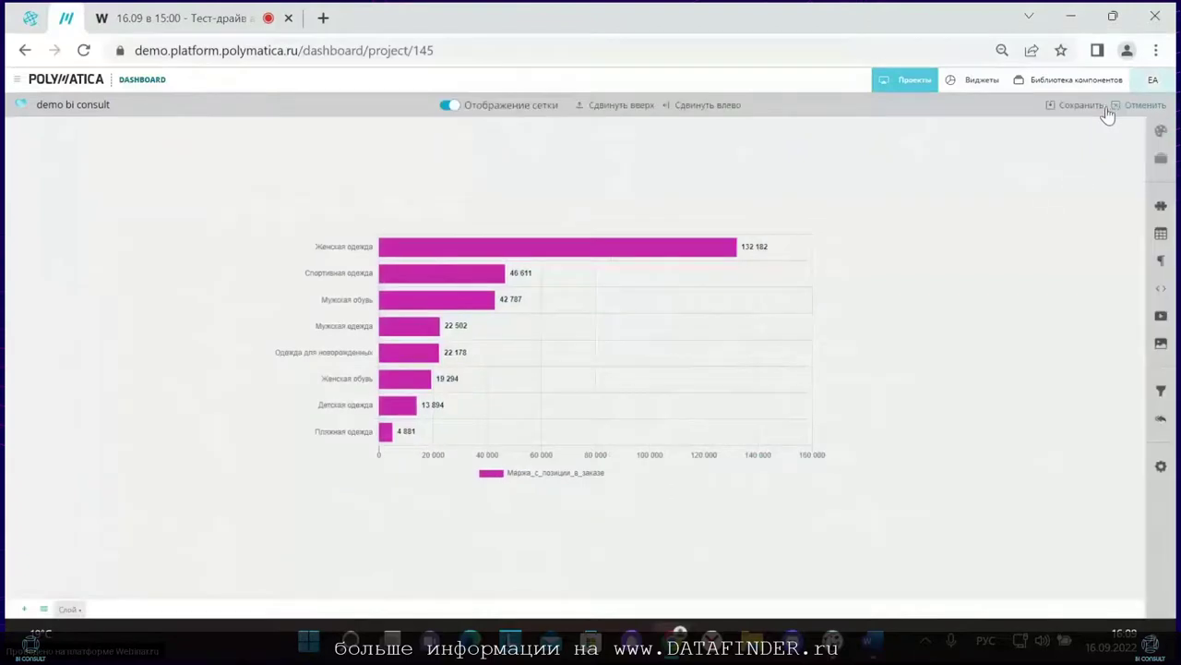
Step: Add a new dashboard filter based on the bi_consult_year_main_page template
left_click(1160, 391)
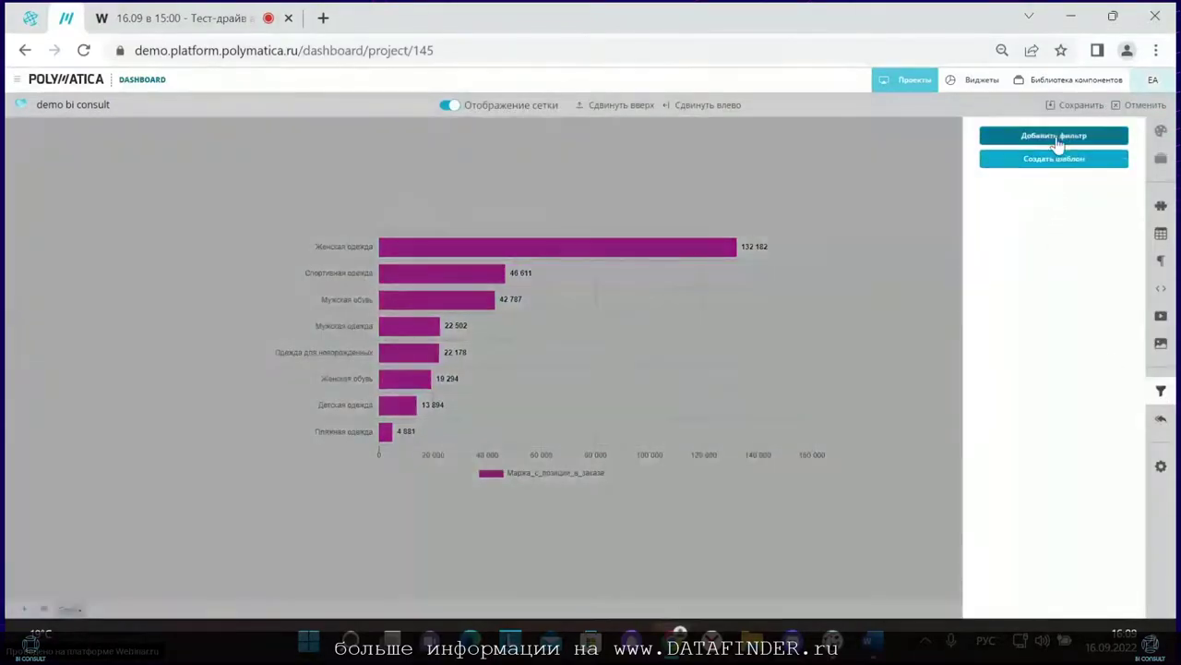
left_click(1057, 139)
left_click(670, 265)
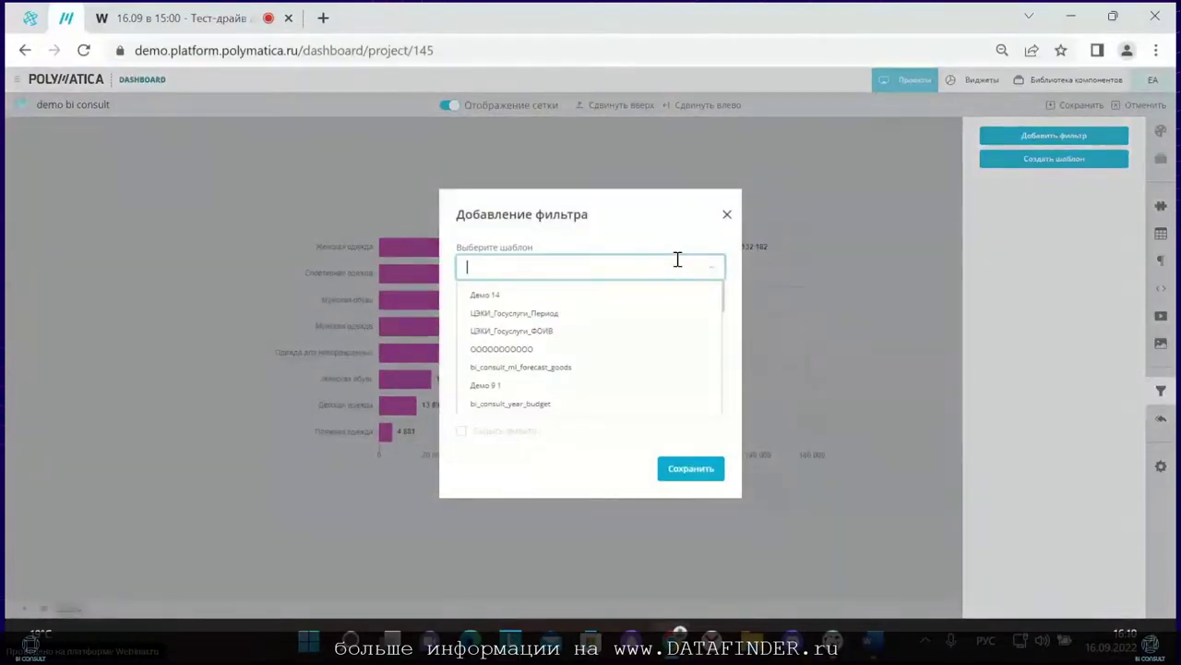
key("super+space")
type("bi")
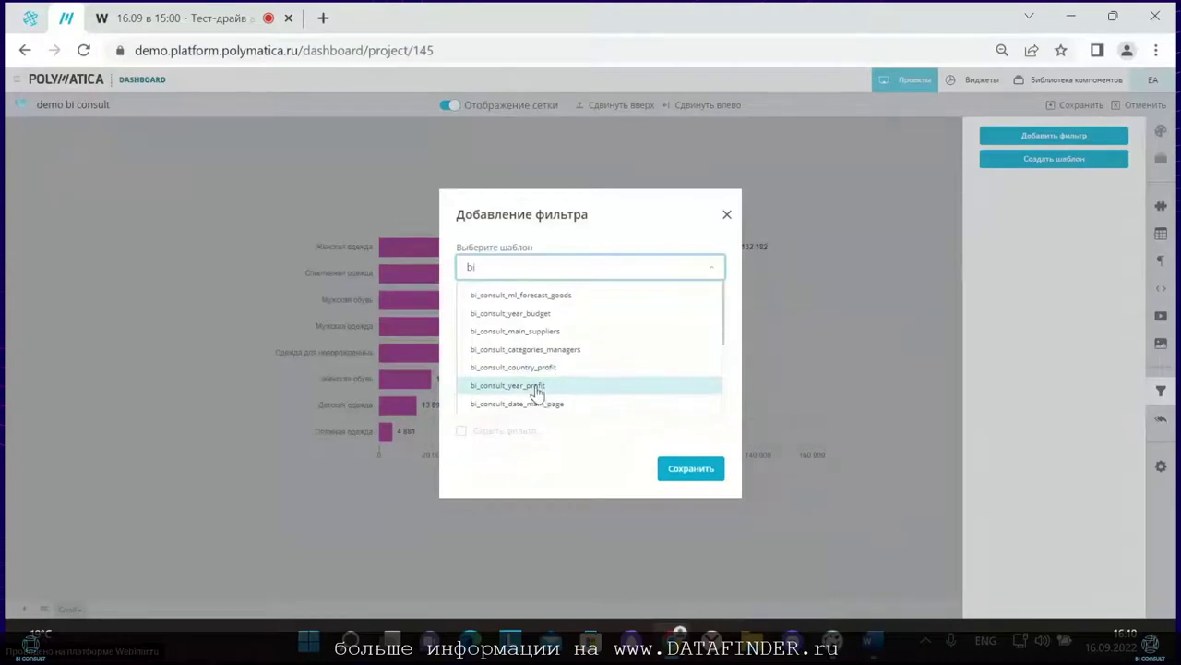
scroll(537, 392, "down", 2)
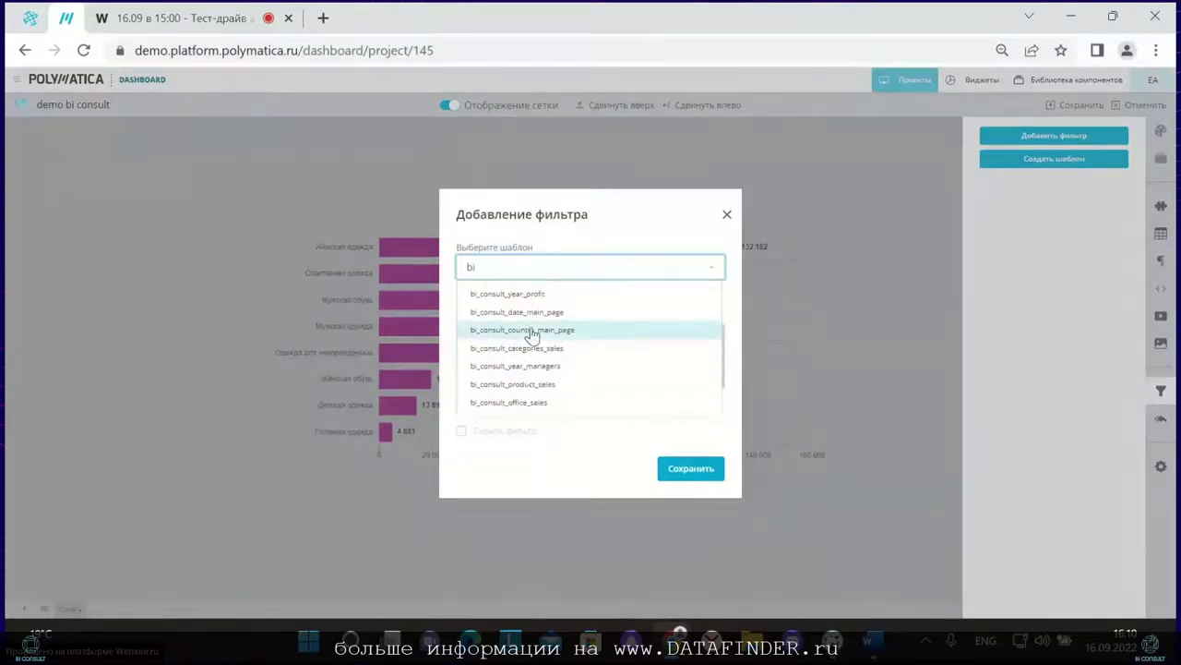
scroll(533, 334, "down", 2)
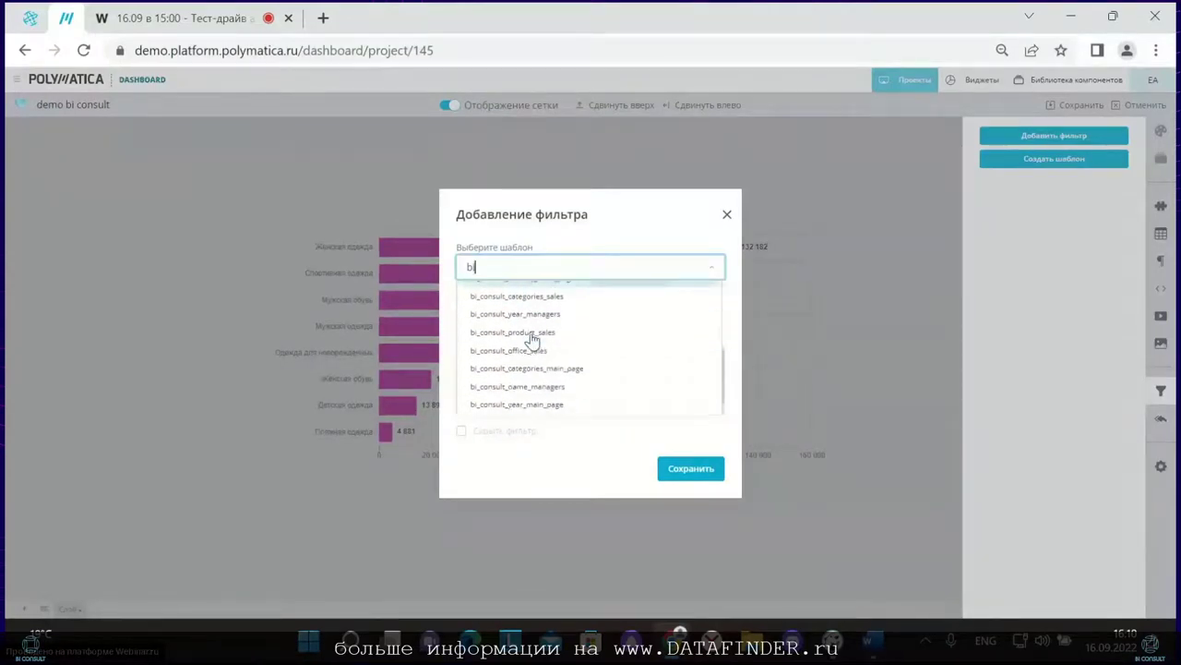
left_click(523, 400)
Step: Name the filter Год, place it Сверху, save it, and move it above the chart
left_click_drag(590, 320, 329, 323)
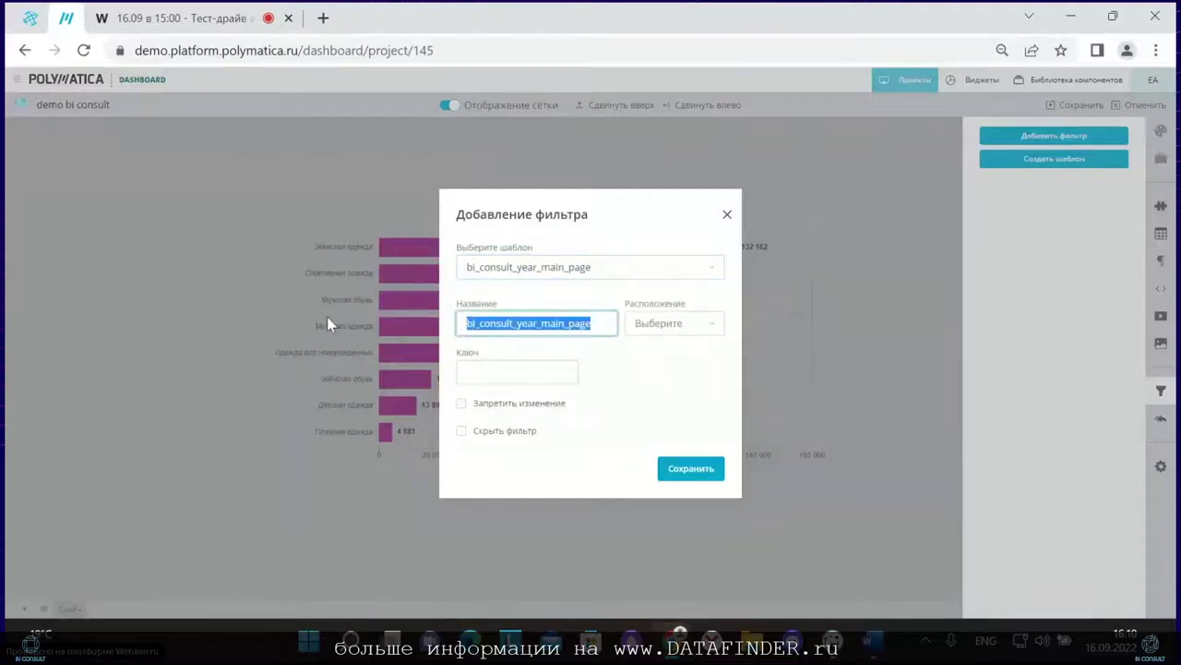
key("alt+shift")
type("Го")
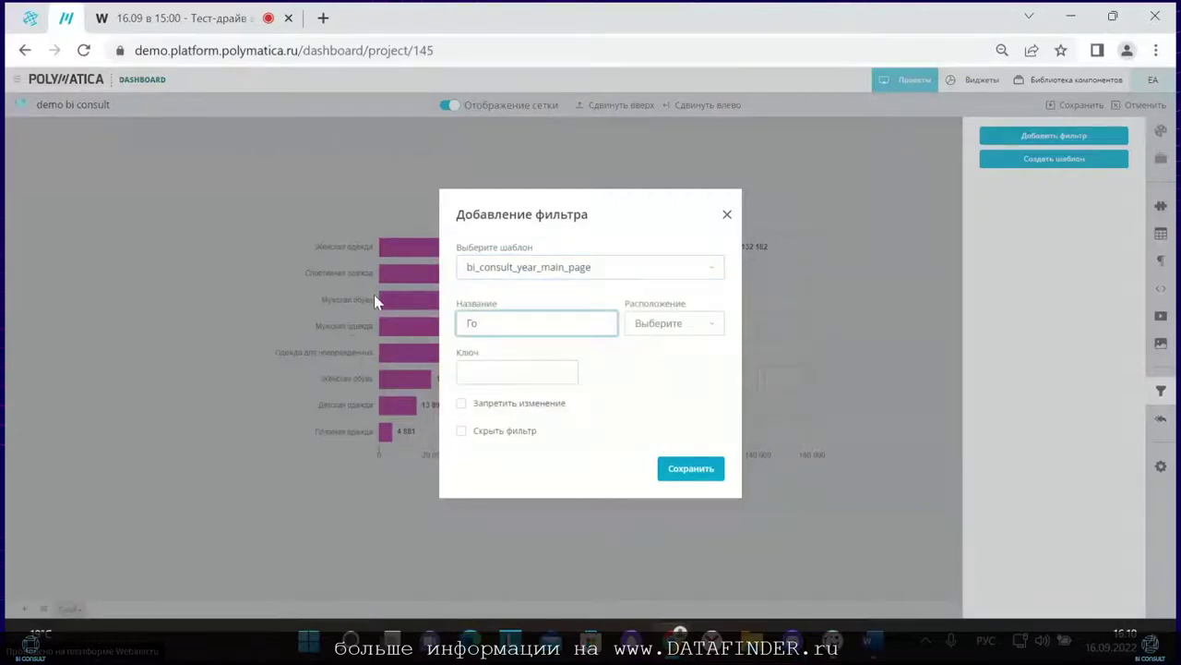
type("д")
left_click(663, 329)
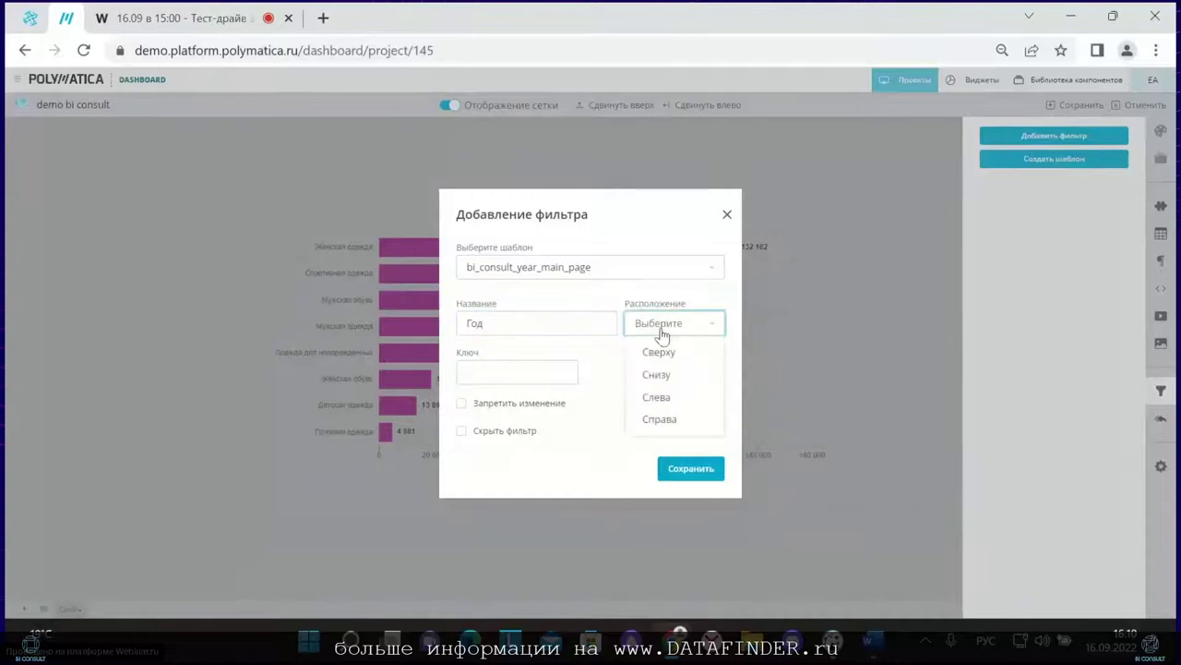
left_click(655, 355)
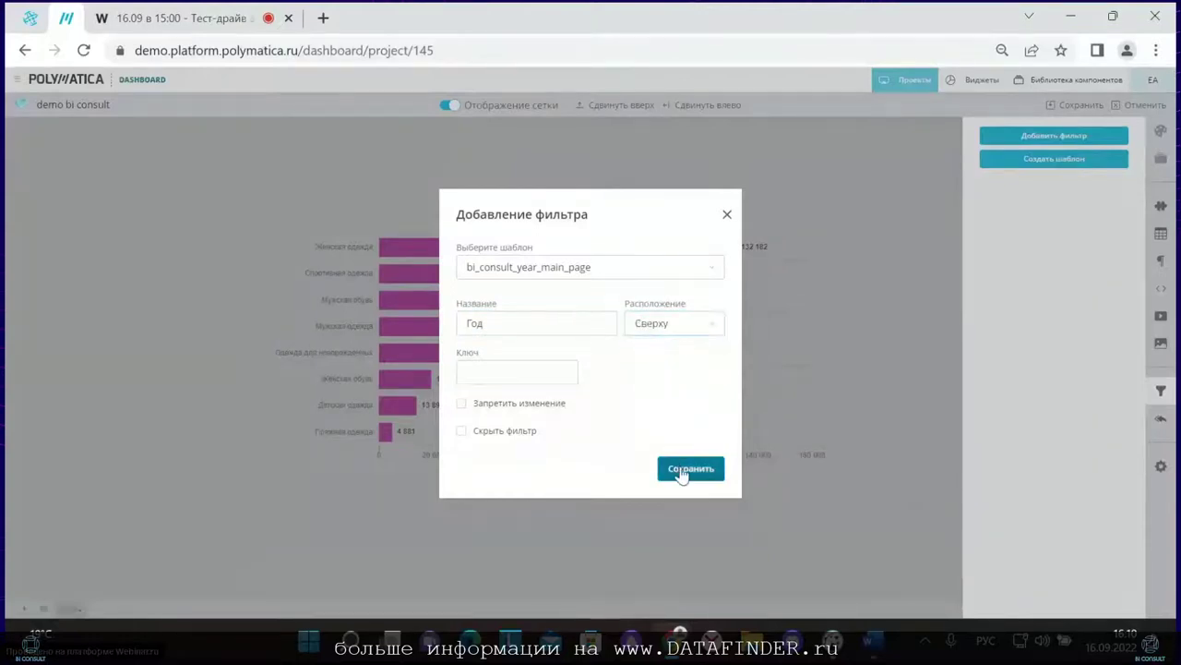
left_click(683, 468)
left_click_drag(132, 137, 585, 182)
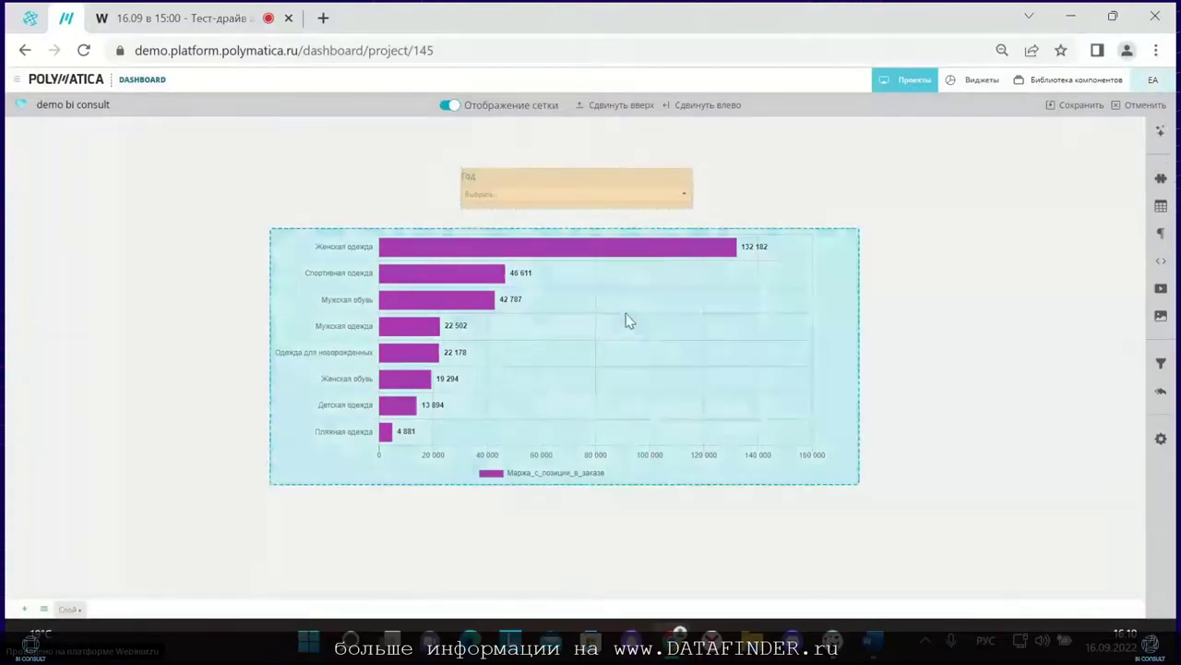
Step: Link the chart widget to the Категория_Наименование column and apply
left_click(1161, 131)
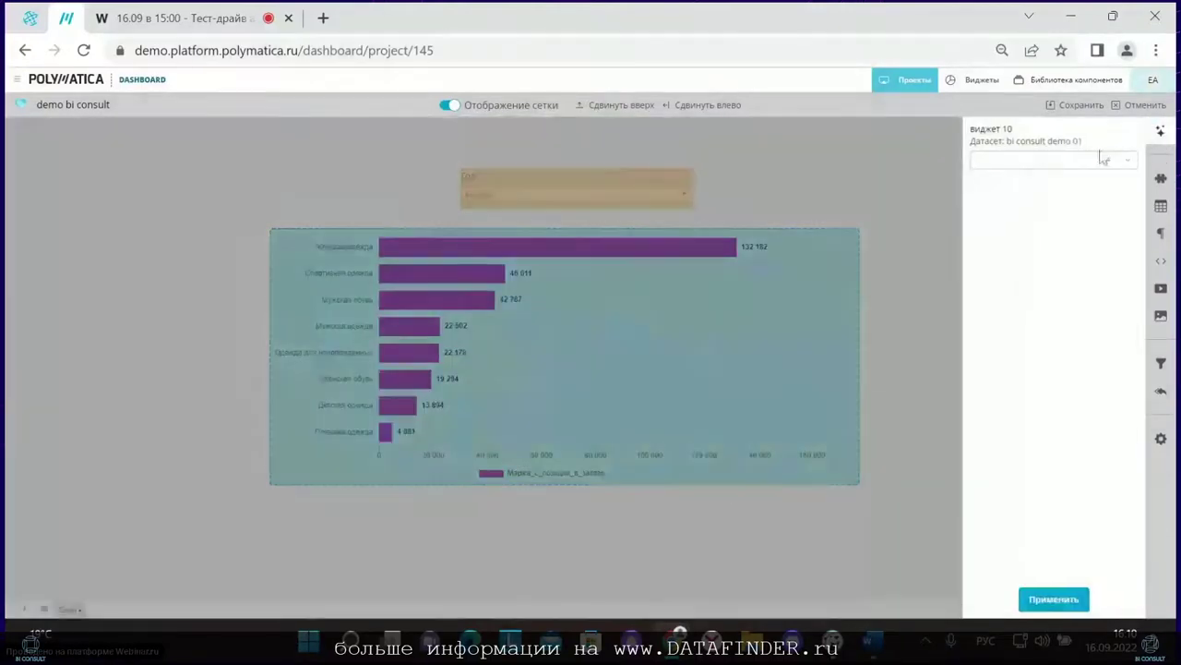
left_click(1043, 170)
scroll(1041, 222, "down", 3)
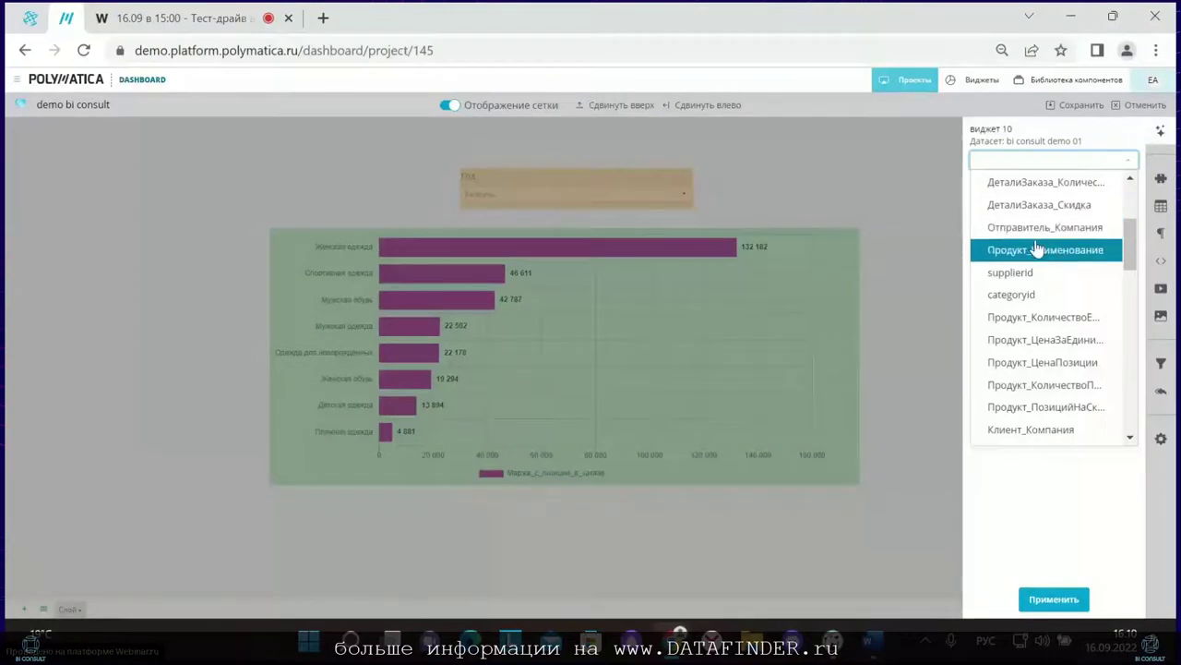
scroll(1038, 277, "down", 3)
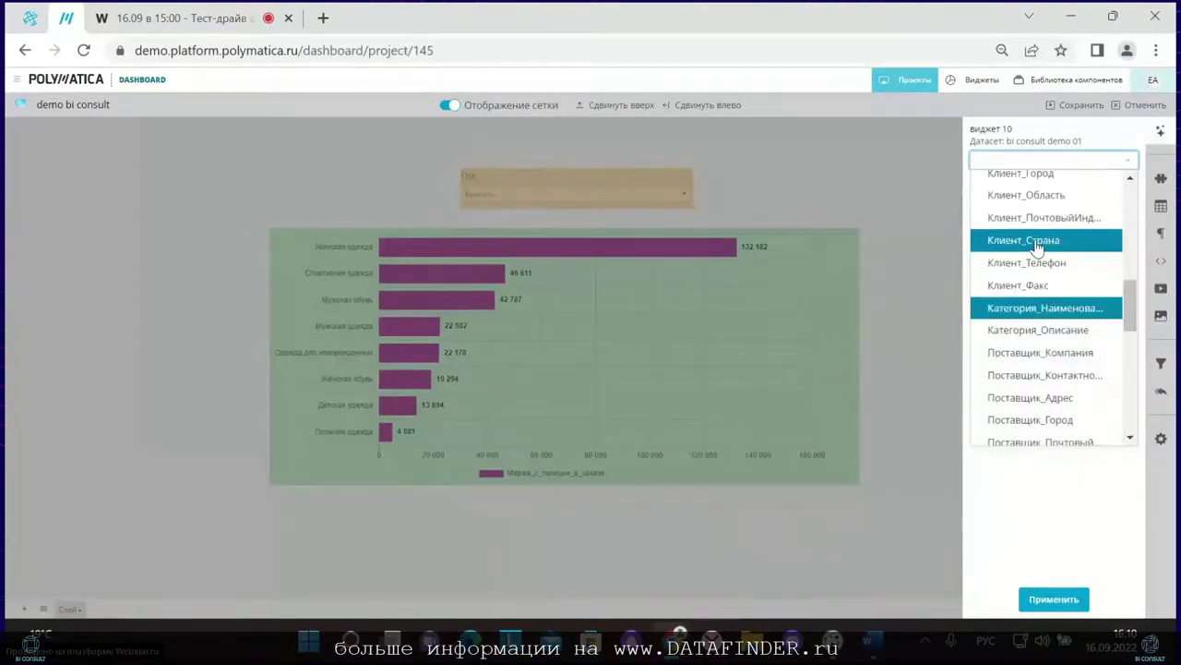
left_click(1046, 308)
left_click(1053, 599)
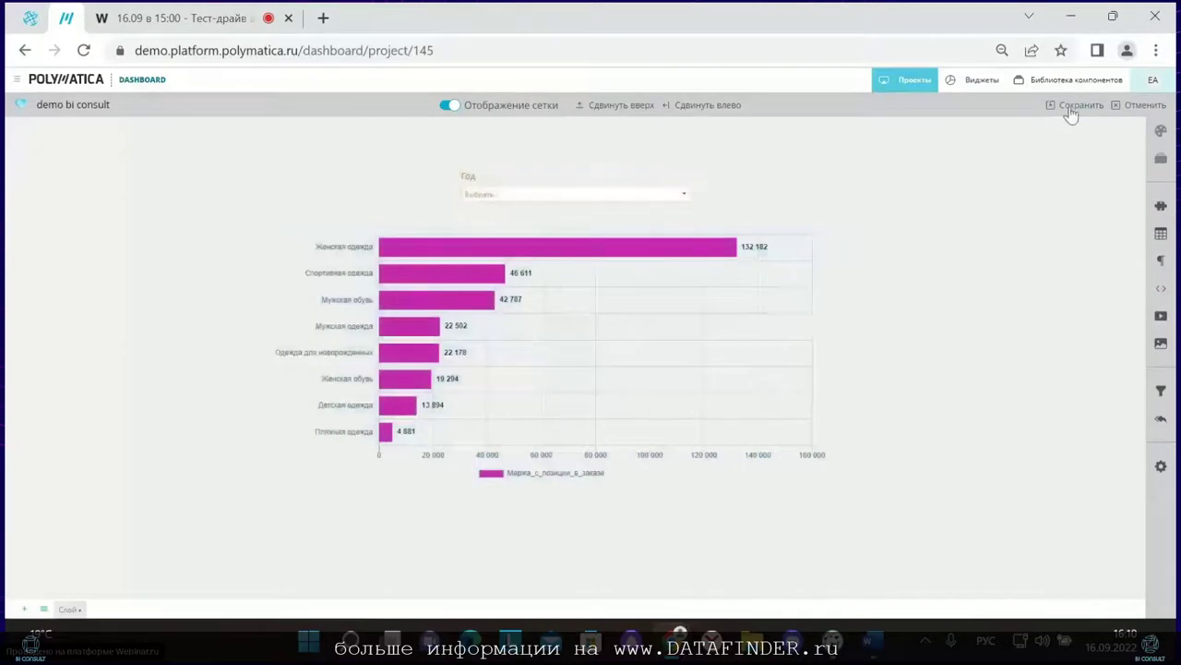
Step: Filter Год to 2005, then 2004, and save the dashboard
left_click(635, 195)
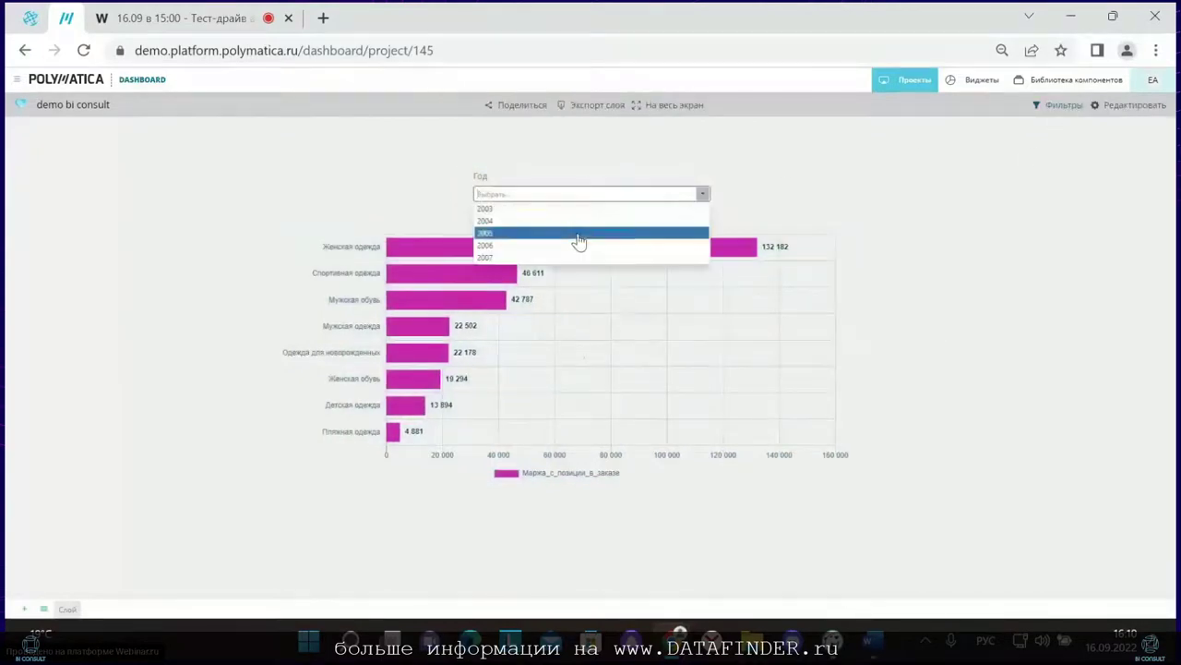
left_click(578, 240)
left_click(609, 198)
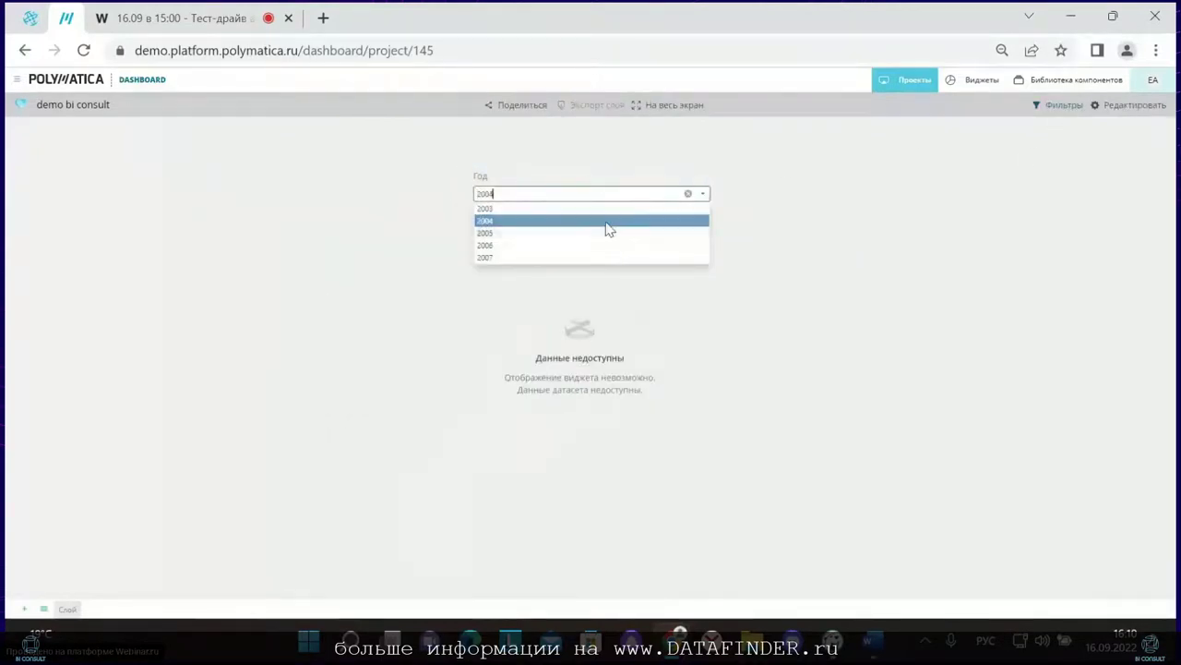
left_click(606, 224)
left_click(1133, 104)
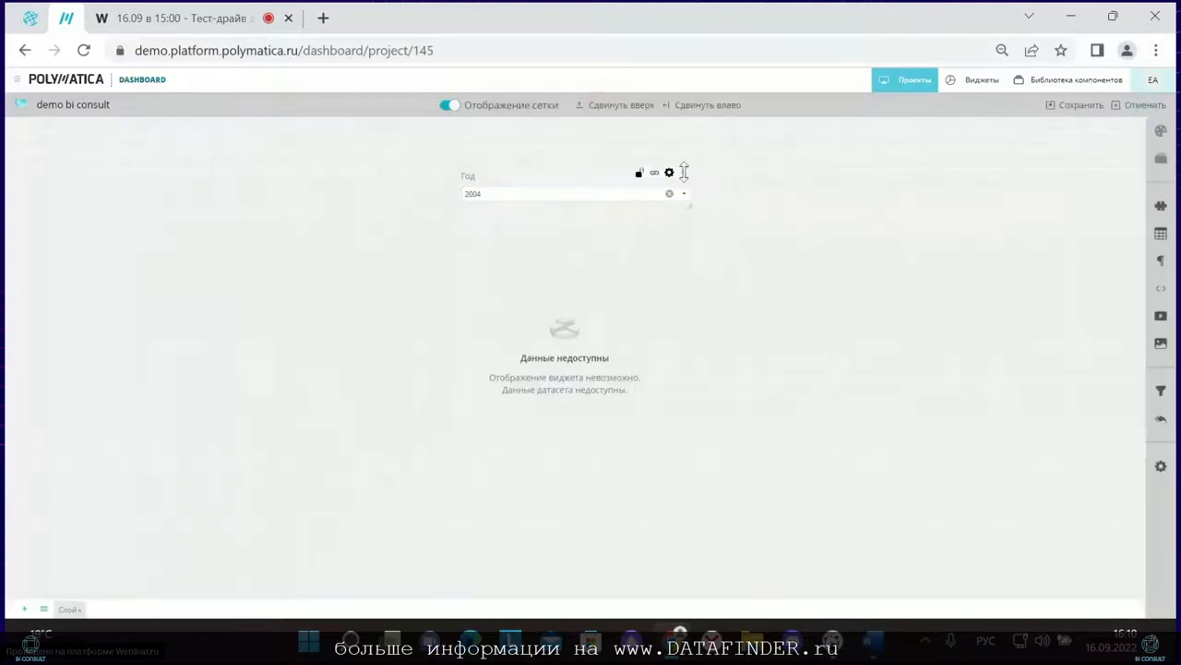
left_click(1081, 106)
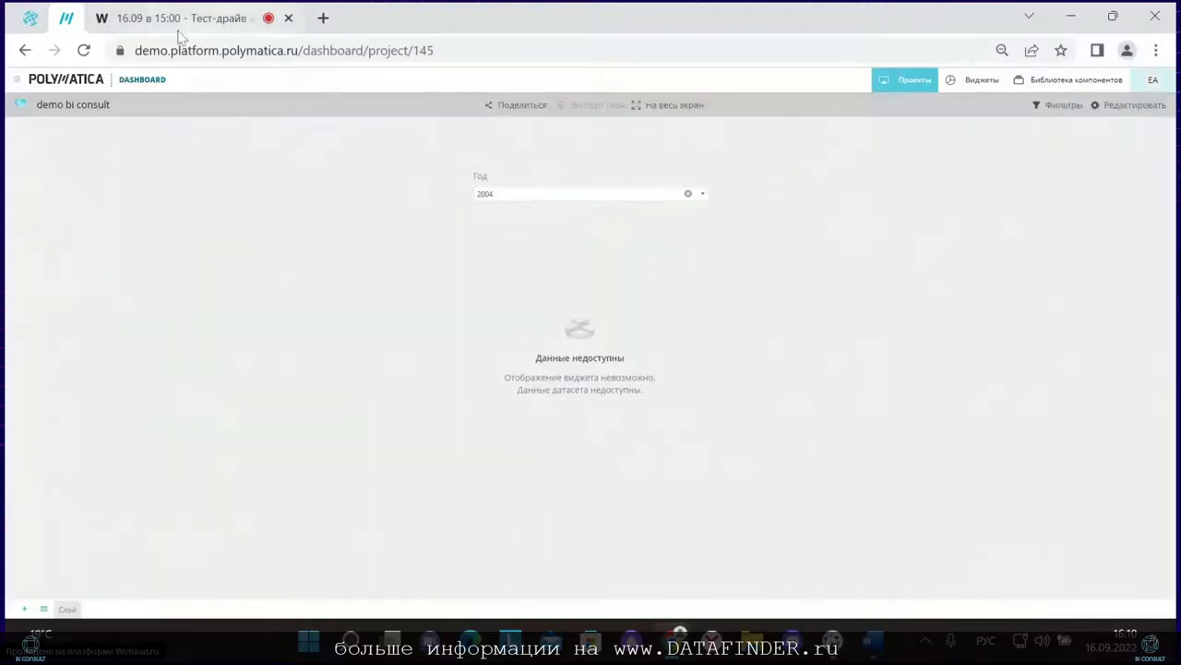
Step: Reload the dashboard and delete the existing Год filter widget
left_click(81, 53)
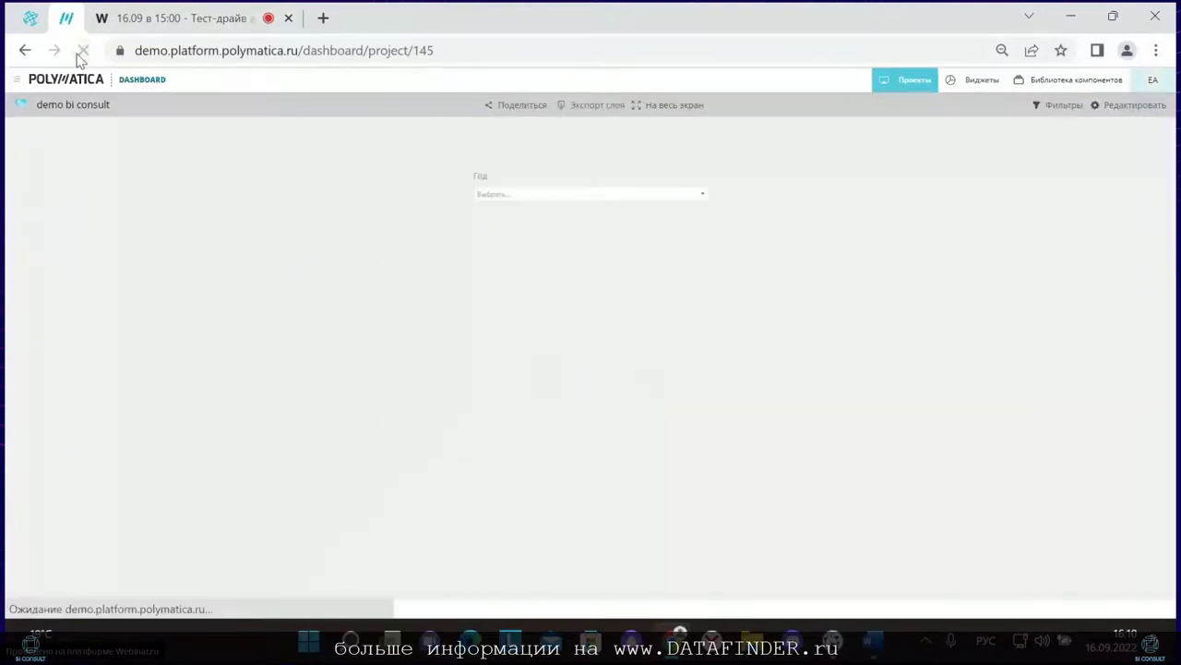
left_click(1134, 105)
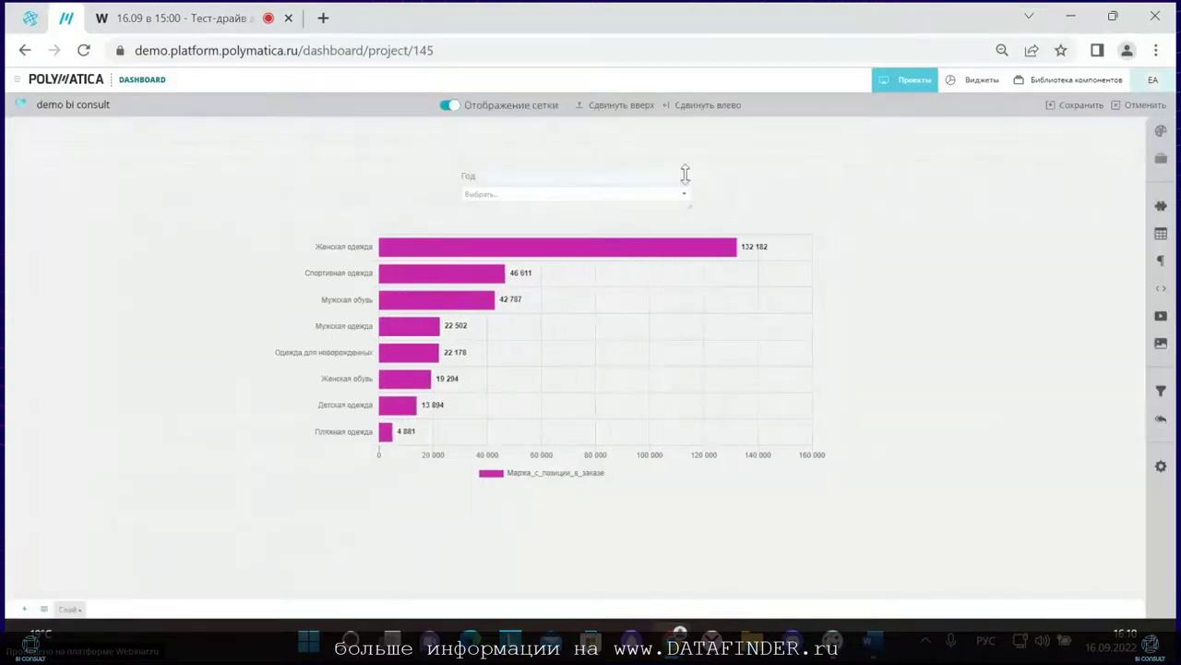
left_click(670, 176)
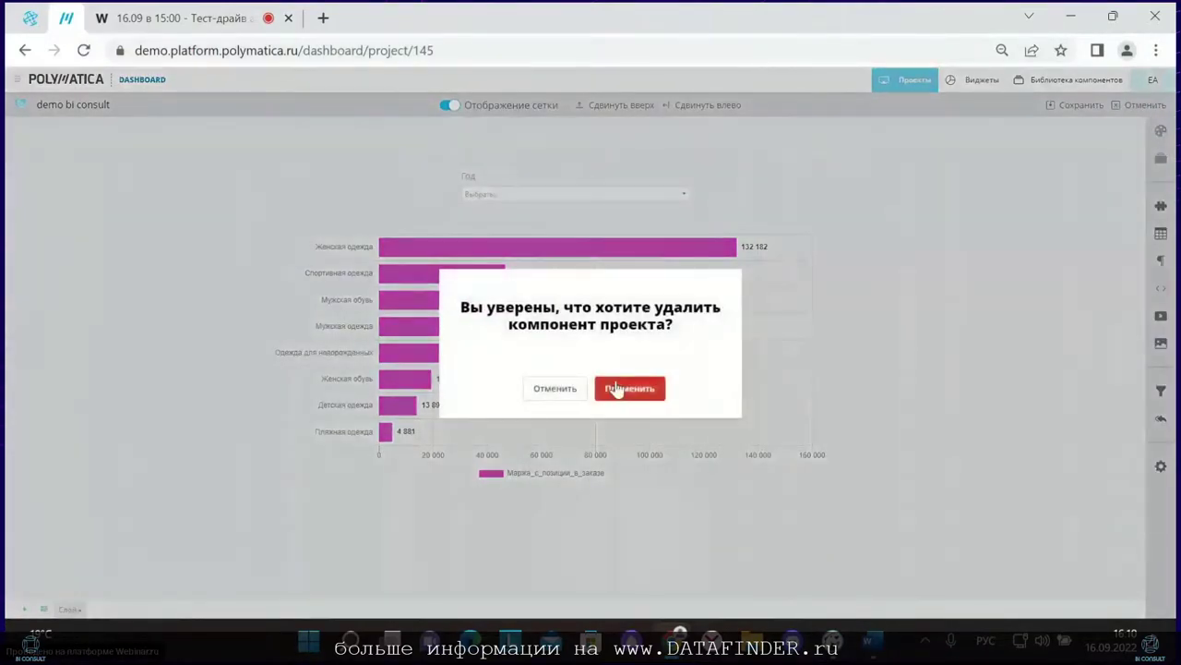
left_click(616, 390)
left_click(1075, 105)
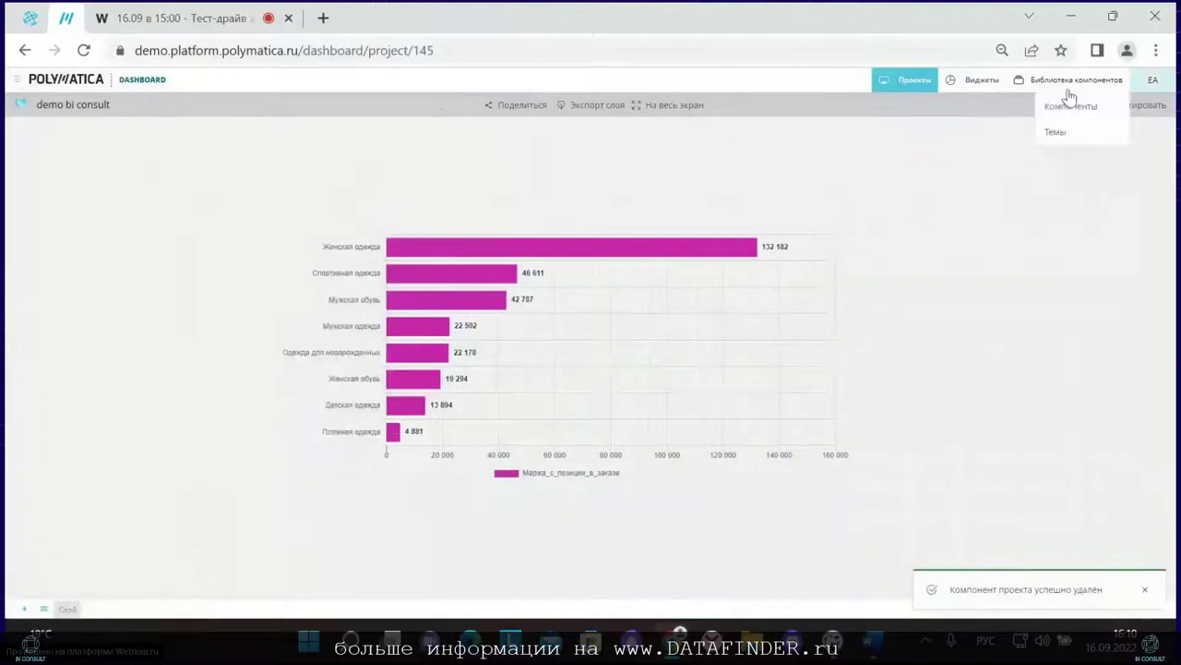
Step: Start a new global filter named Год_bi_consult
left_click(1141, 107)
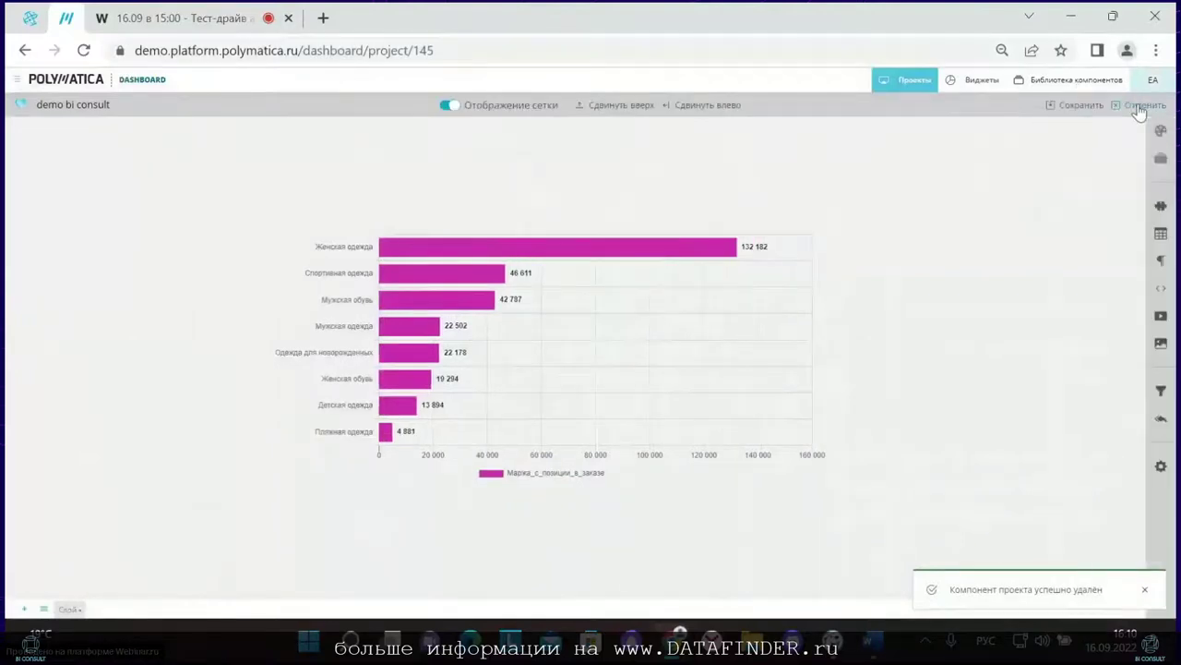
left_click(1162, 391)
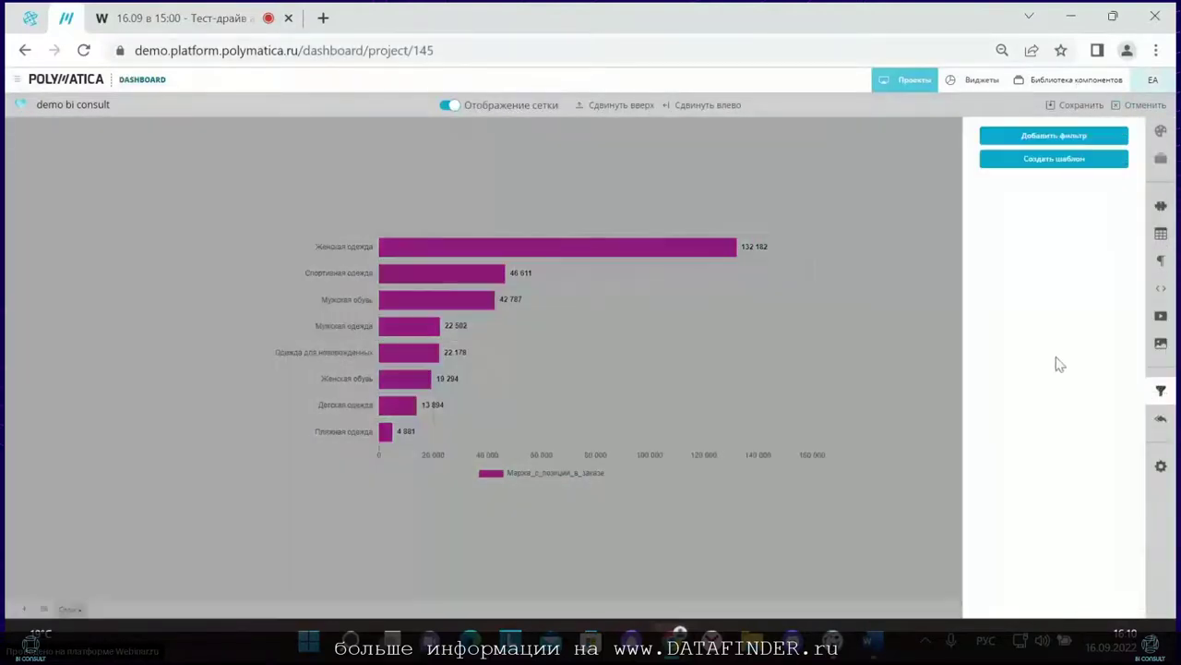
left_click(1026, 160)
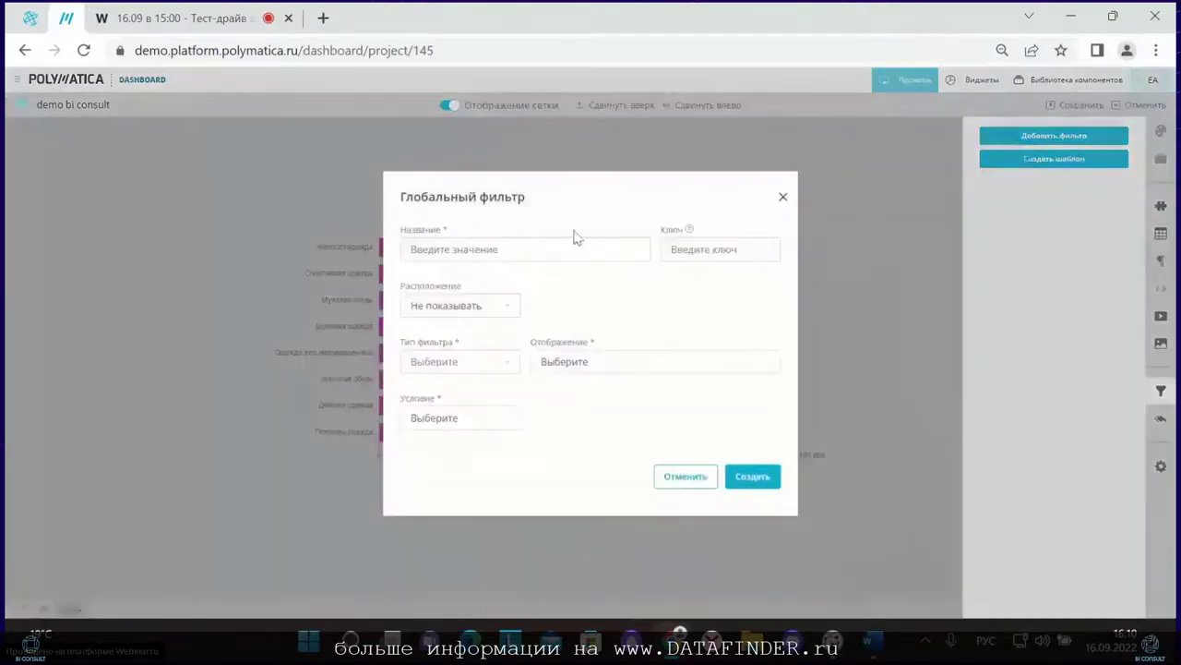
left_click(517, 252)
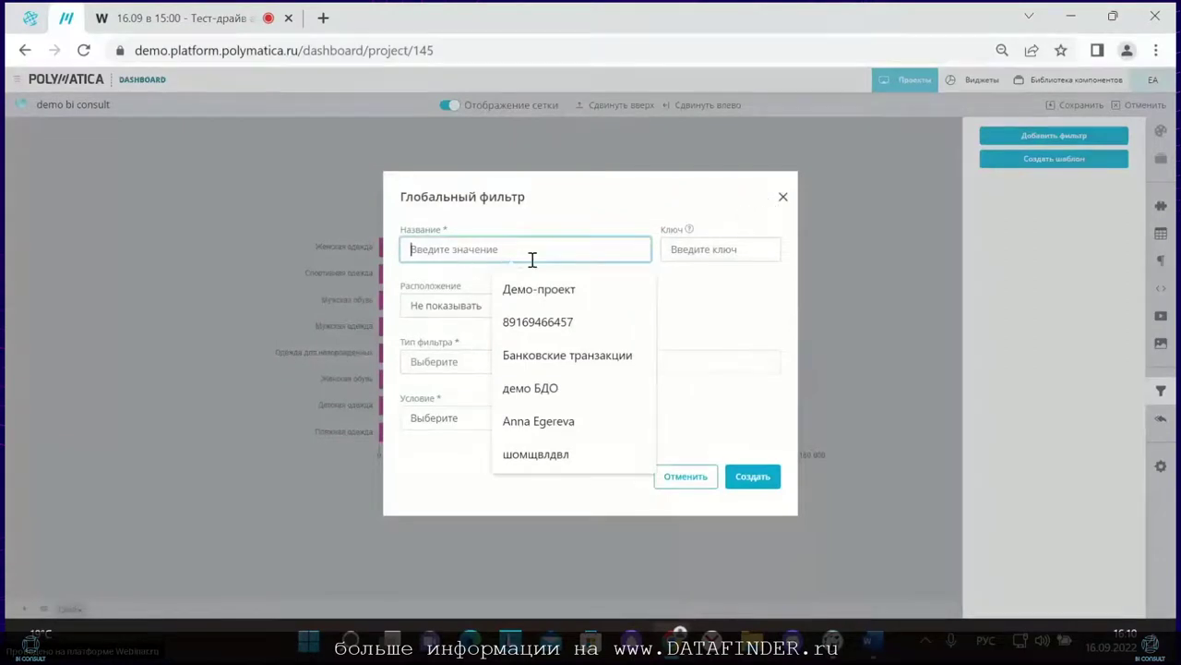
type("Го")
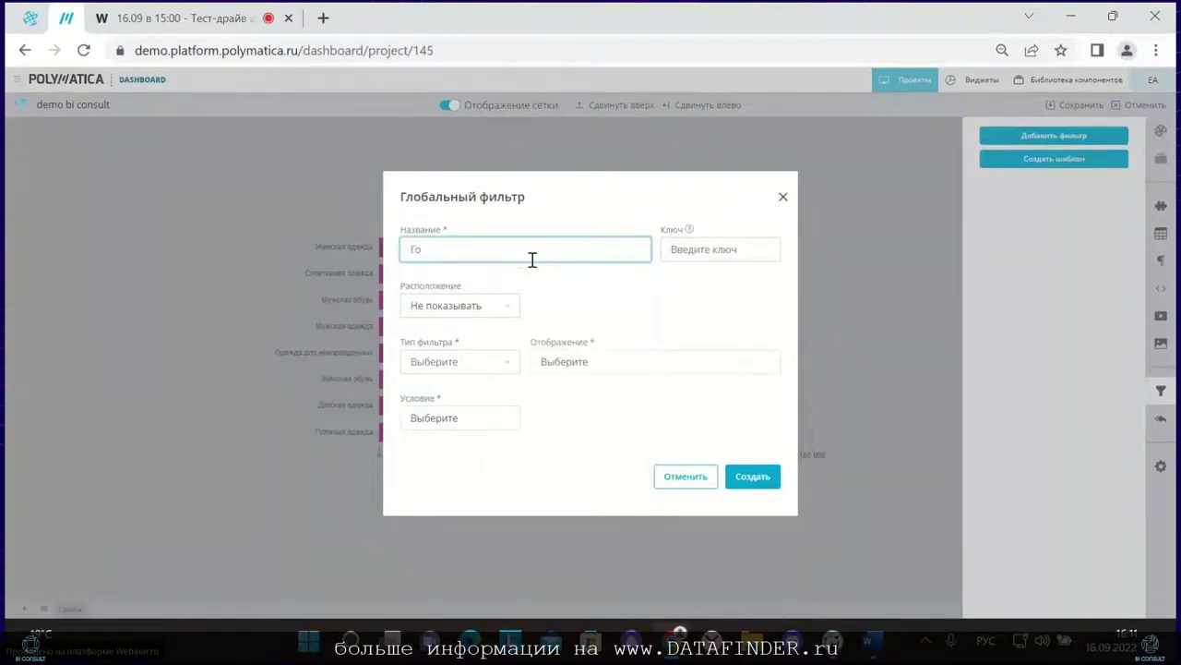
type("д_")
key("alt+shift")
type("bi_consult")
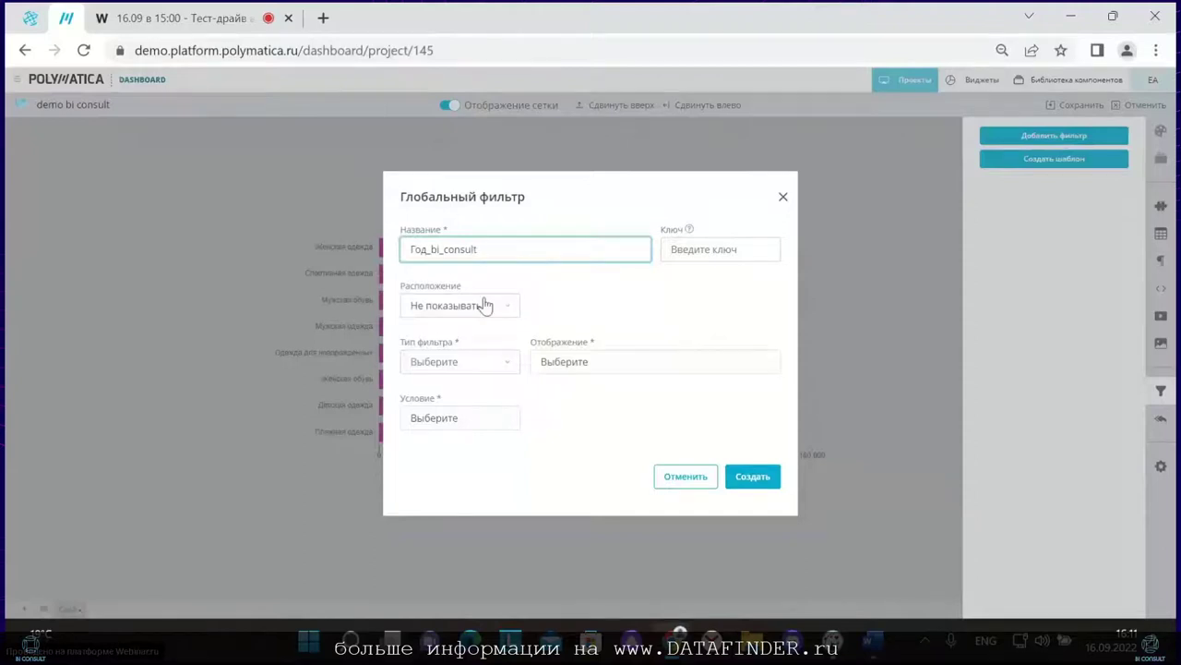
Step: Place the filter at the top as a list-type filter displayed as a list
left_click(483, 305)
left_click(464, 356)
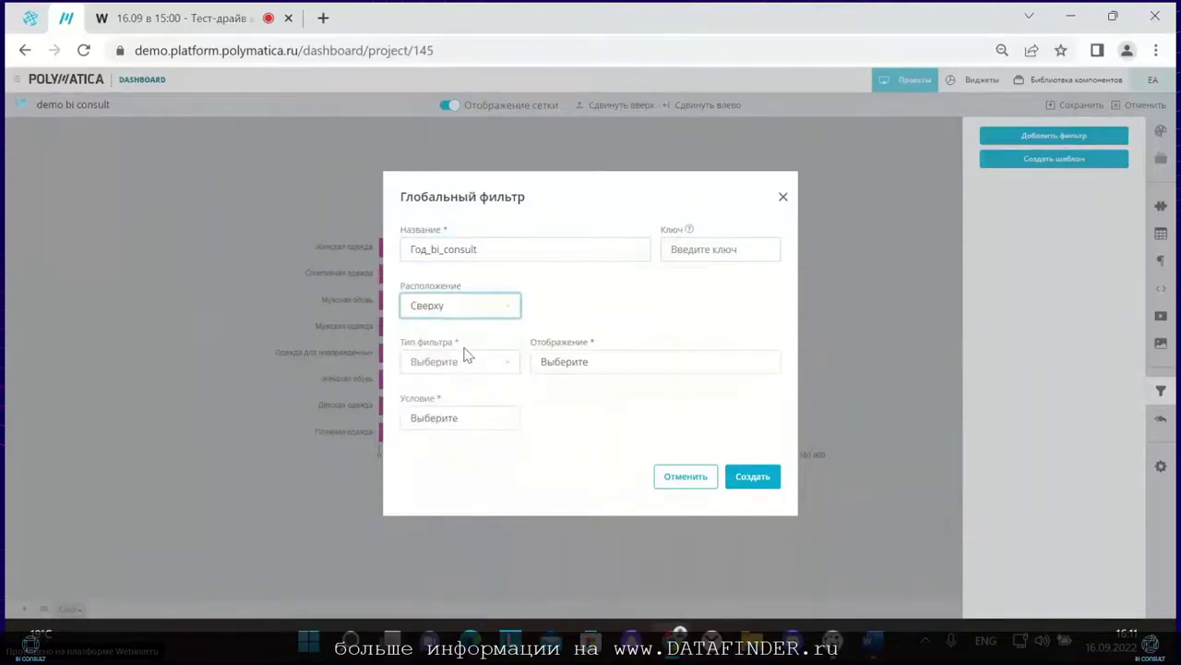
left_click(461, 363)
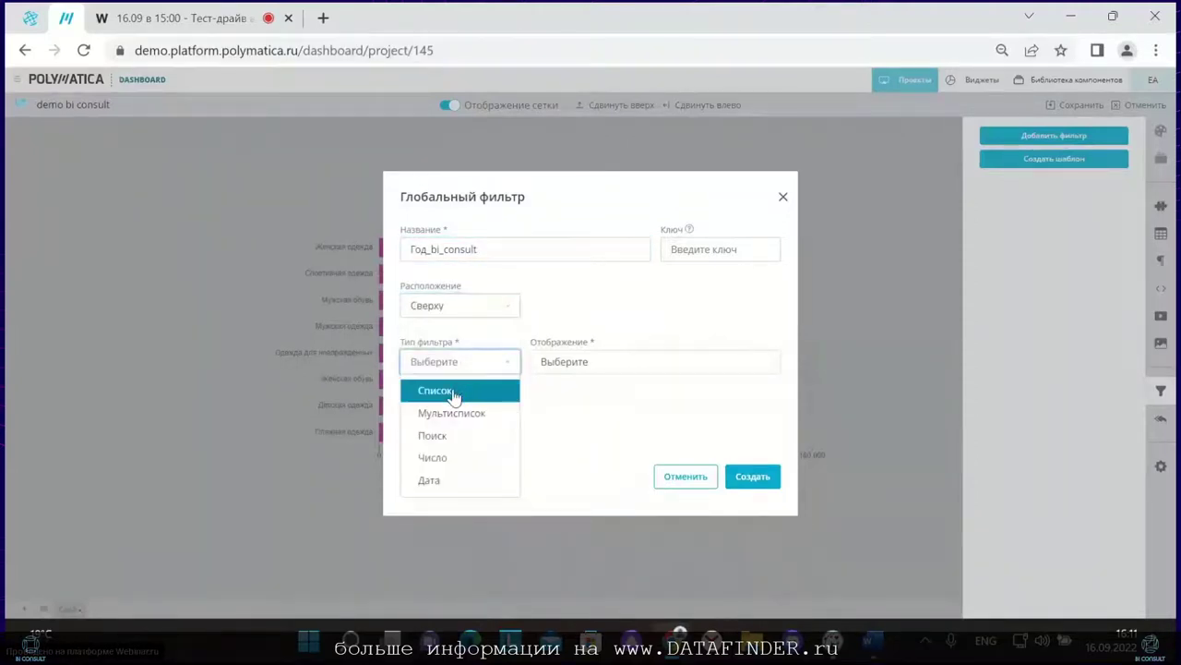
left_click(453, 391)
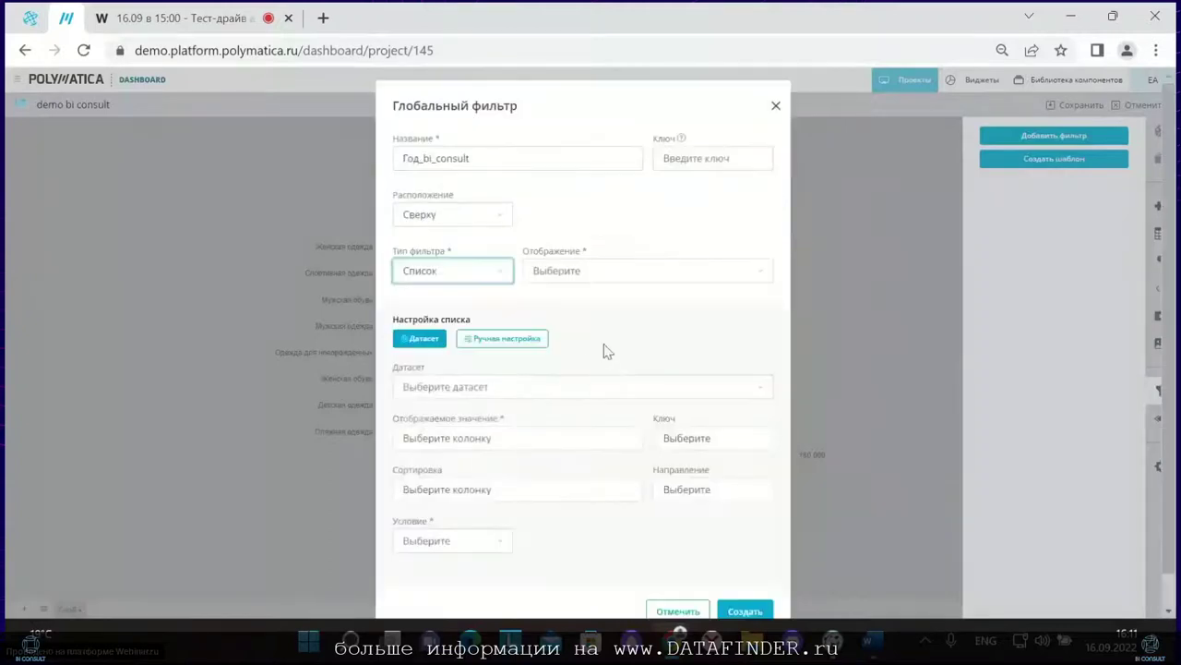
left_click(591, 275)
left_click(591, 323)
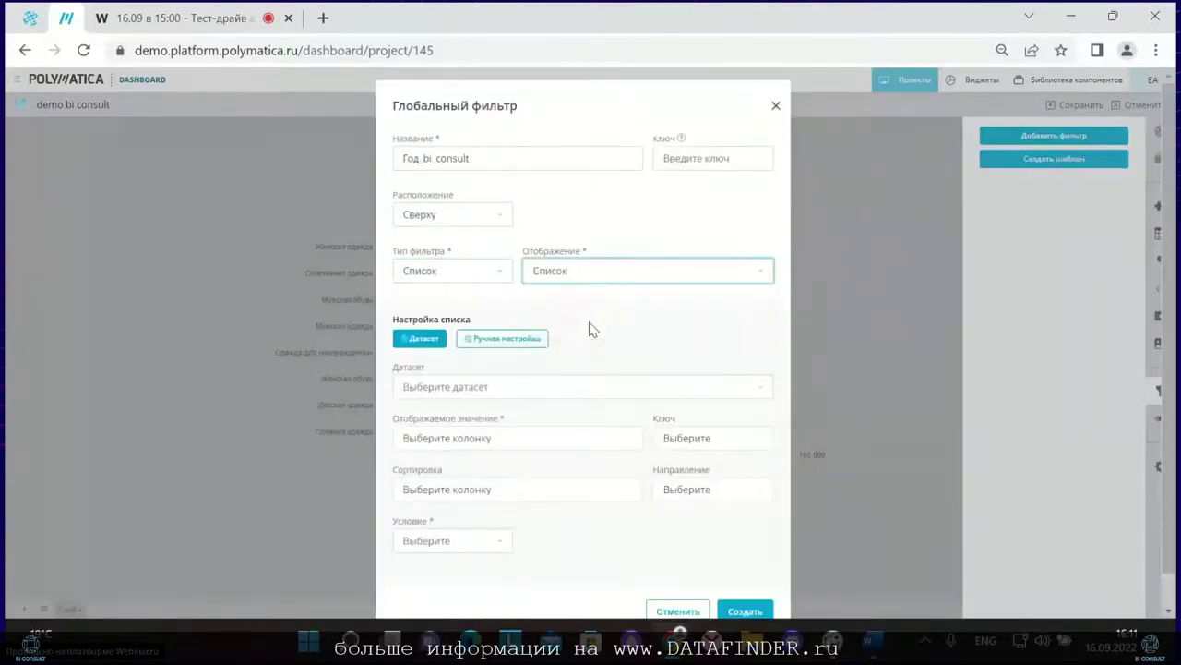
Step: Use dataset bi consult demo 01 with Год_Заказа as the displayed value
left_click(461, 388)
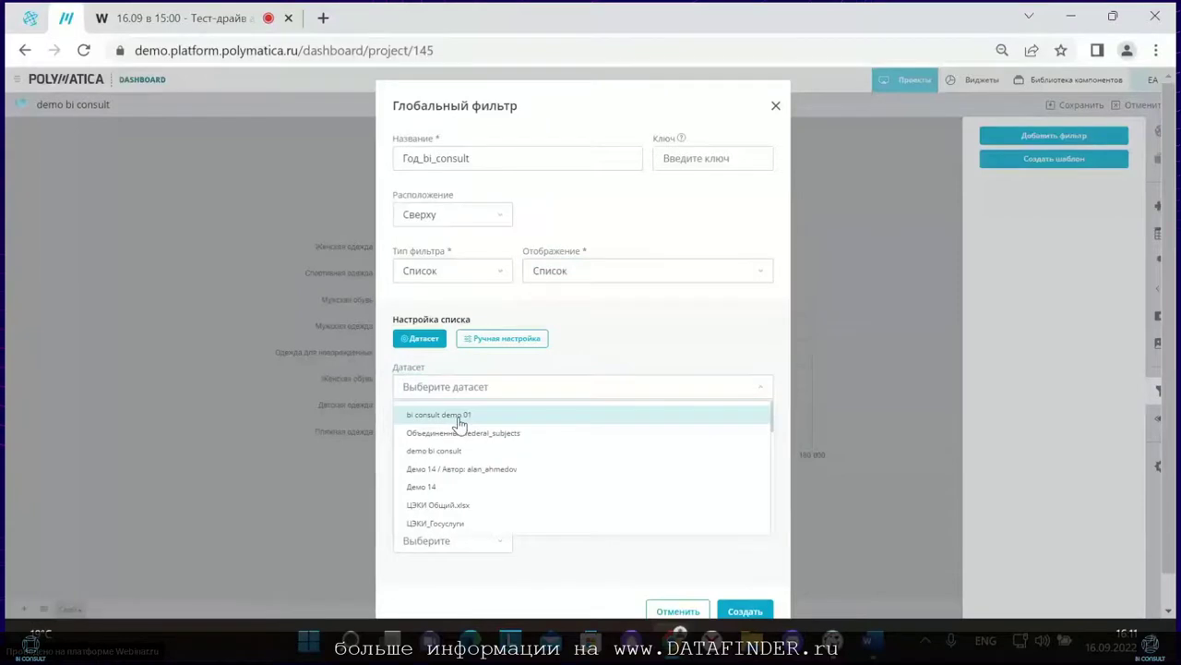
left_click(459, 422)
left_click(458, 446)
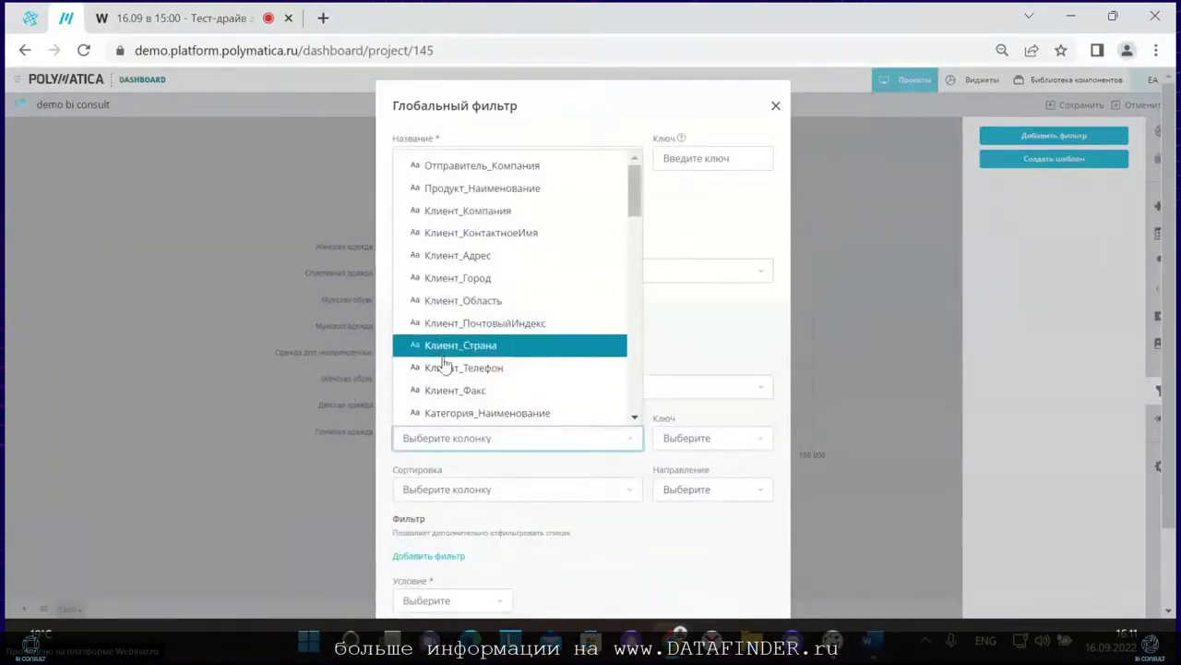
scroll(431, 378, "down", 6)
scroll(412, 359, "down", 8)
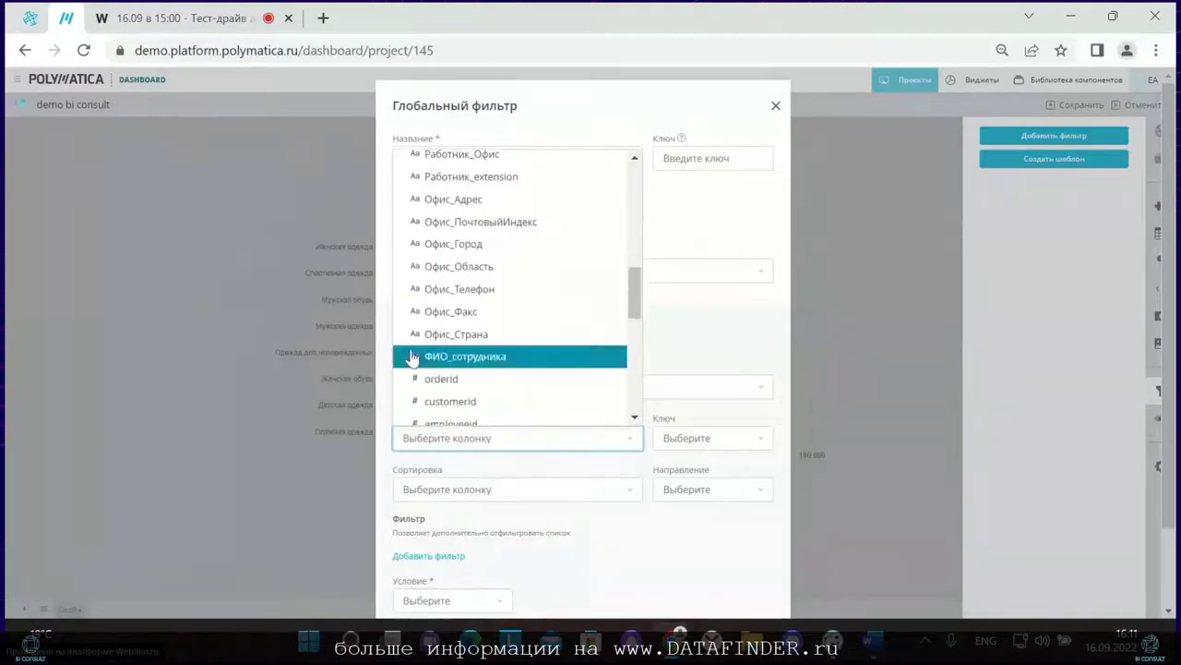
left_click(505, 373)
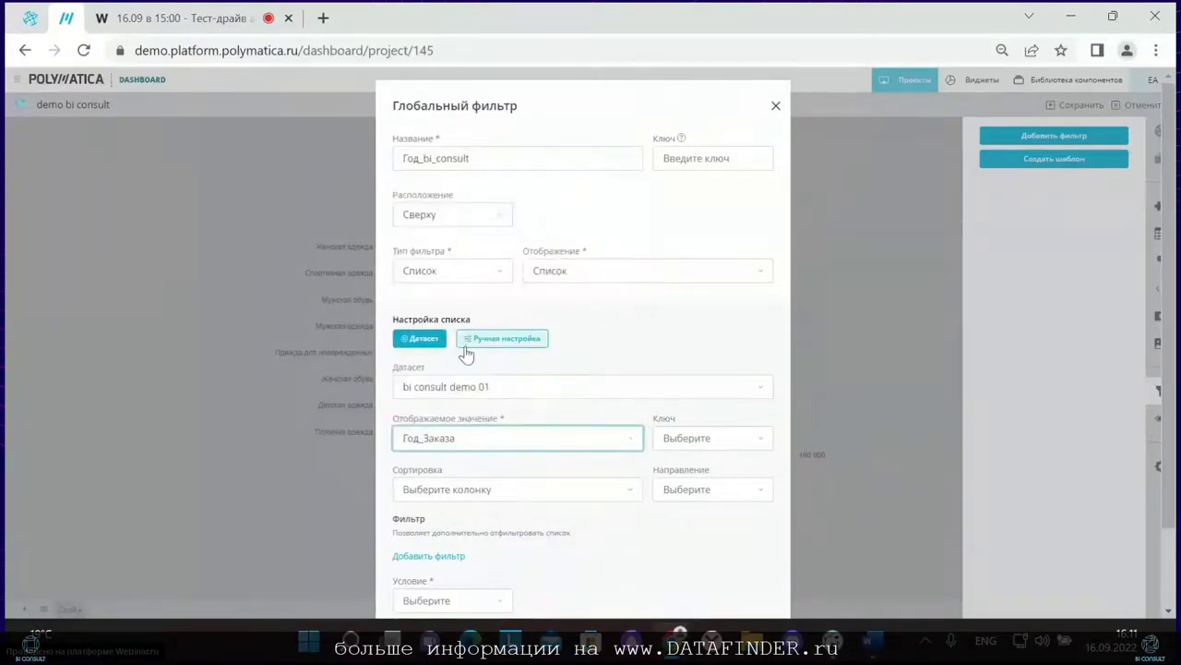
Step: Sort by Год_Заказа ASC, set Условие to Равно, and create the template
left_click(479, 496)
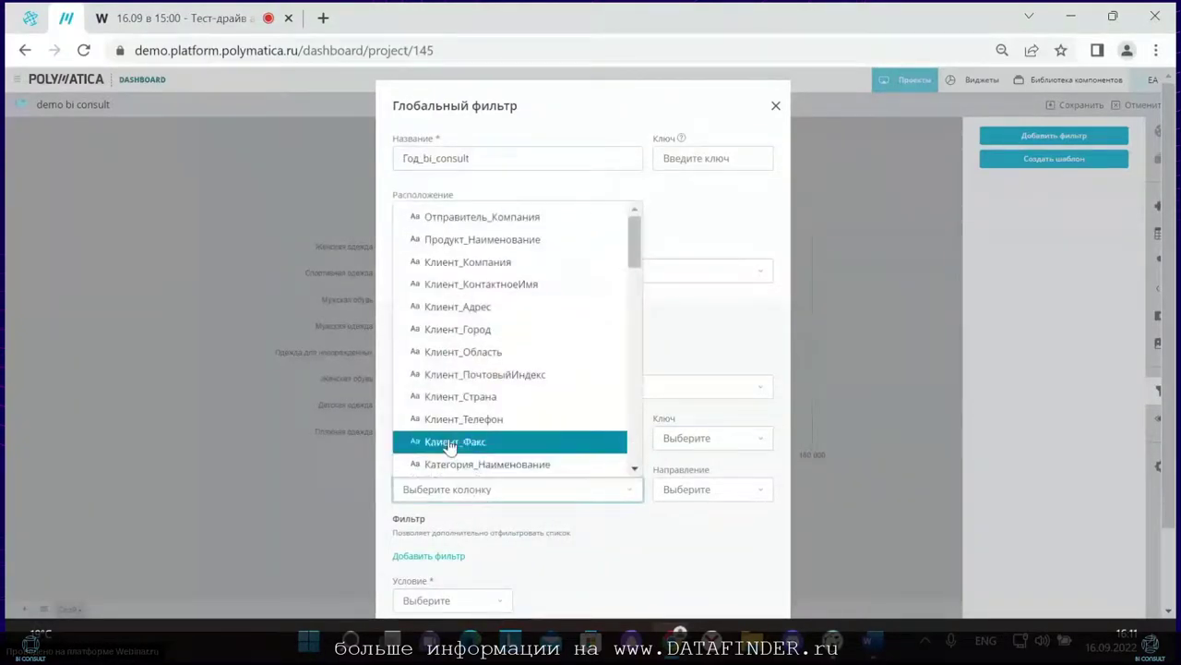
scroll(451, 439, "down", 12)
left_click(456, 323)
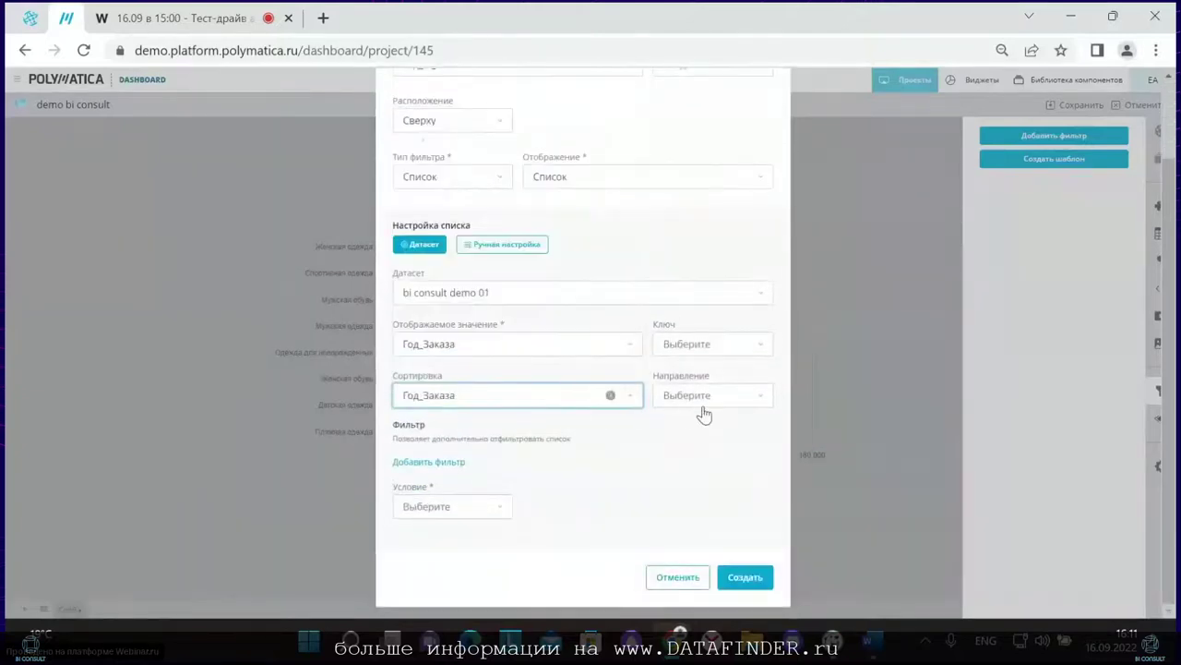
left_click(704, 405)
left_click(696, 424)
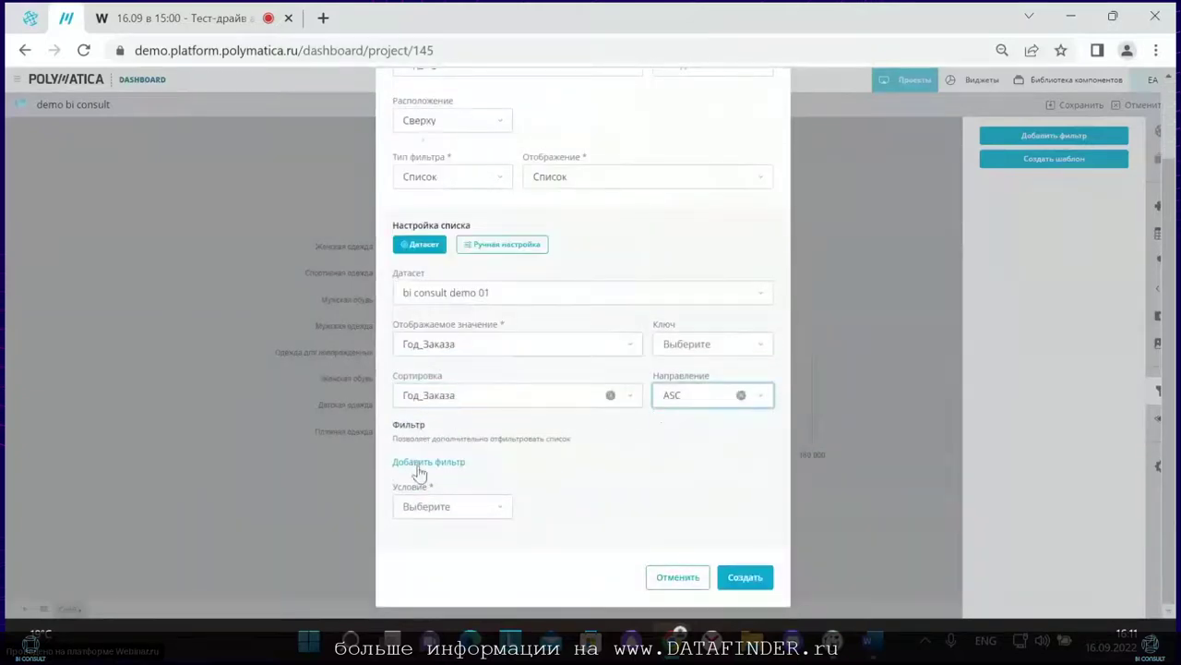
left_click(430, 506)
left_click(430, 533)
left_click(740, 581)
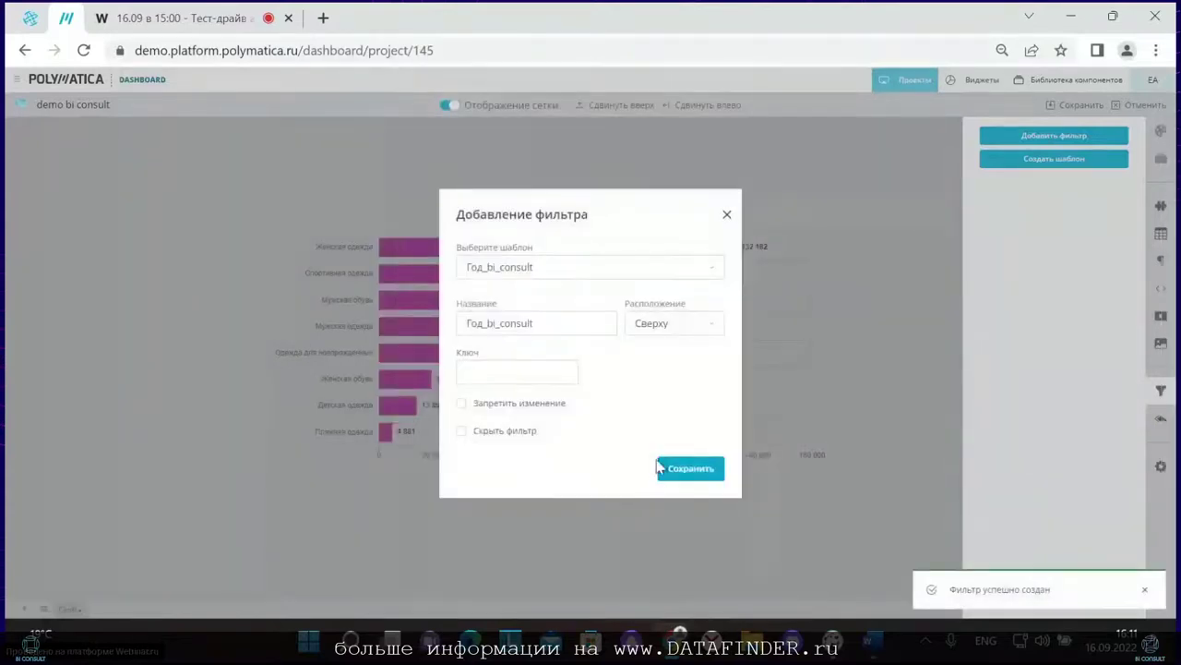
Step: Save the template-based filter and the dashboard, then reload the page
left_click(683, 469)
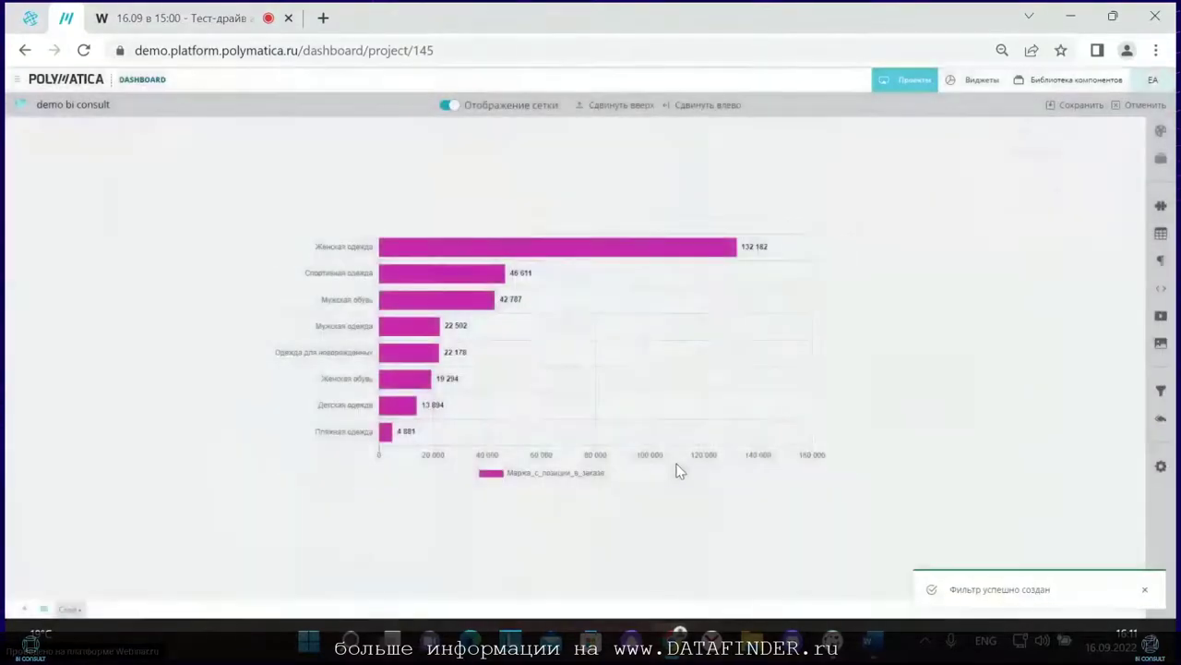
left_click(1073, 105)
left_click(83, 49)
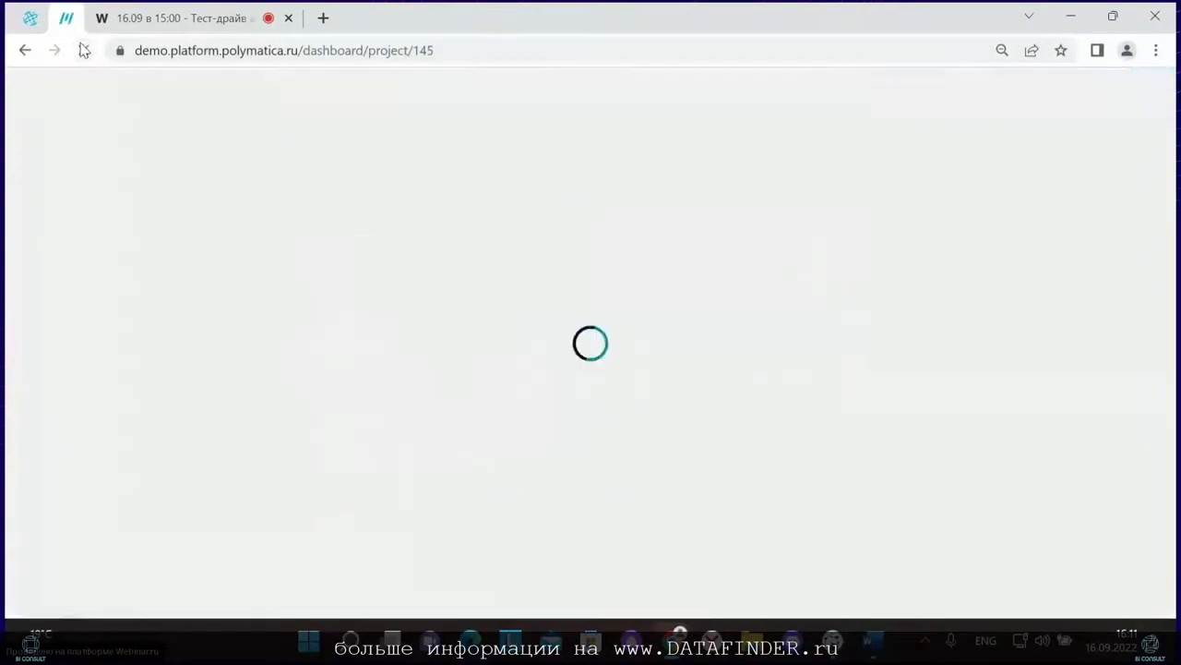
left_click(1137, 105)
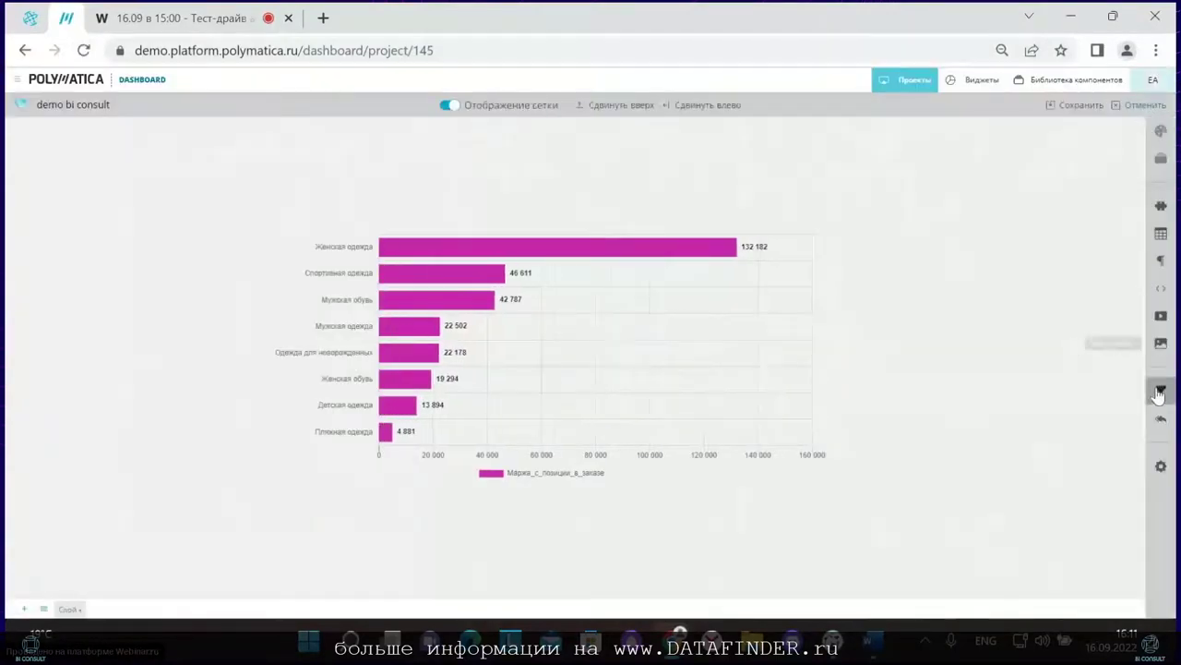
Step: Add a filter from template Год_bi_consult, rename it Год, and move it above the chart
left_click(1160, 390)
left_click(1036, 143)
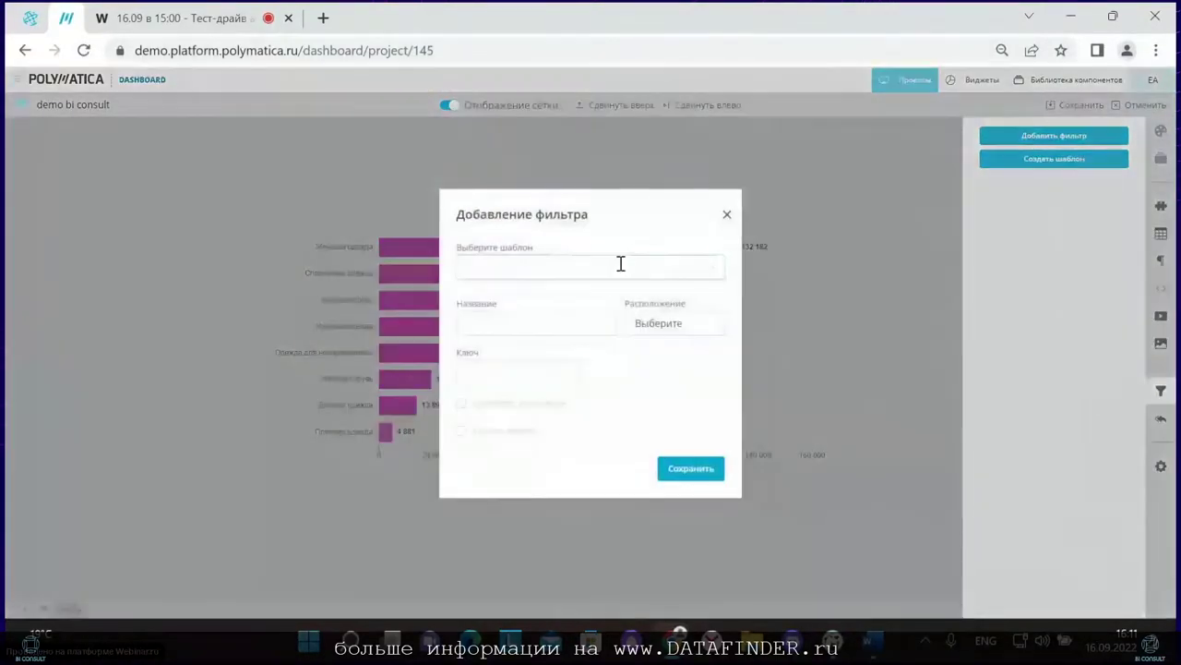
left_click(619, 265)
left_click(489, 299)
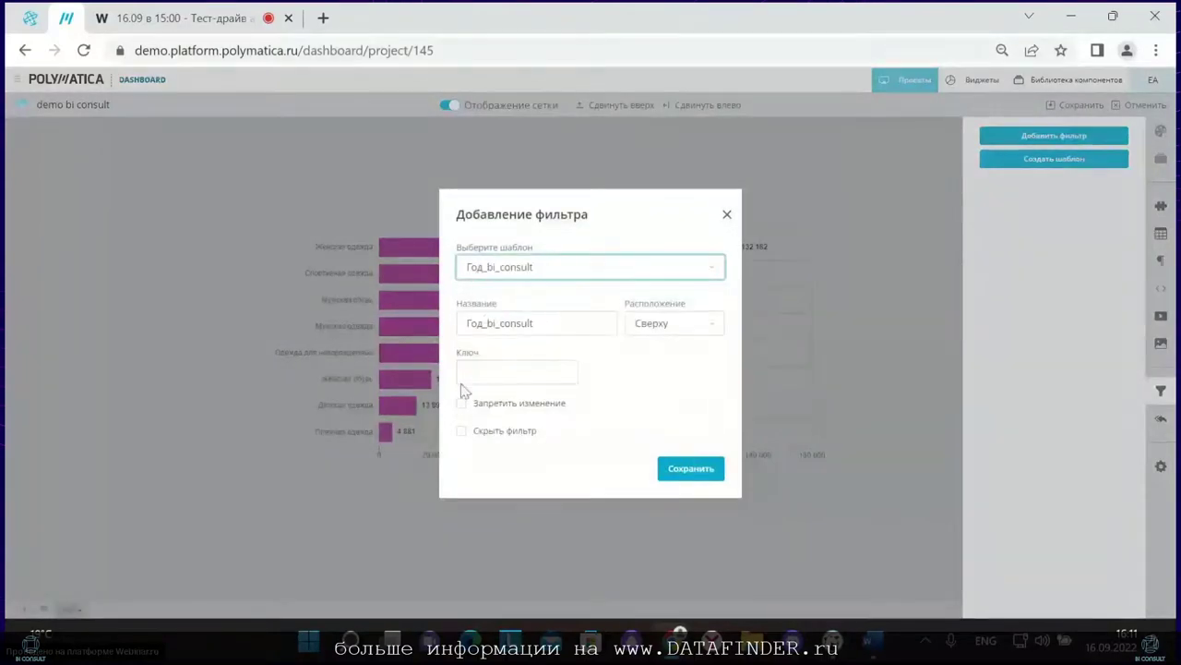
left_click(484, 323)
left_click_drag(483, 323, 648, 330)
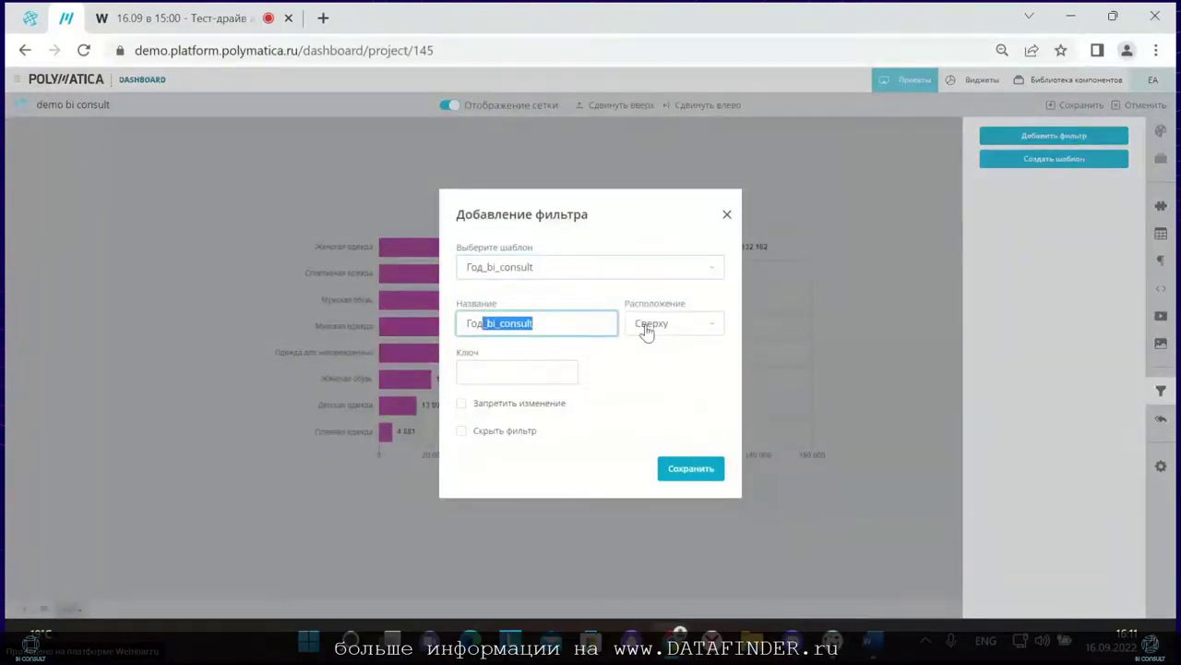
key("BackSpace")
left_click(689, 464)
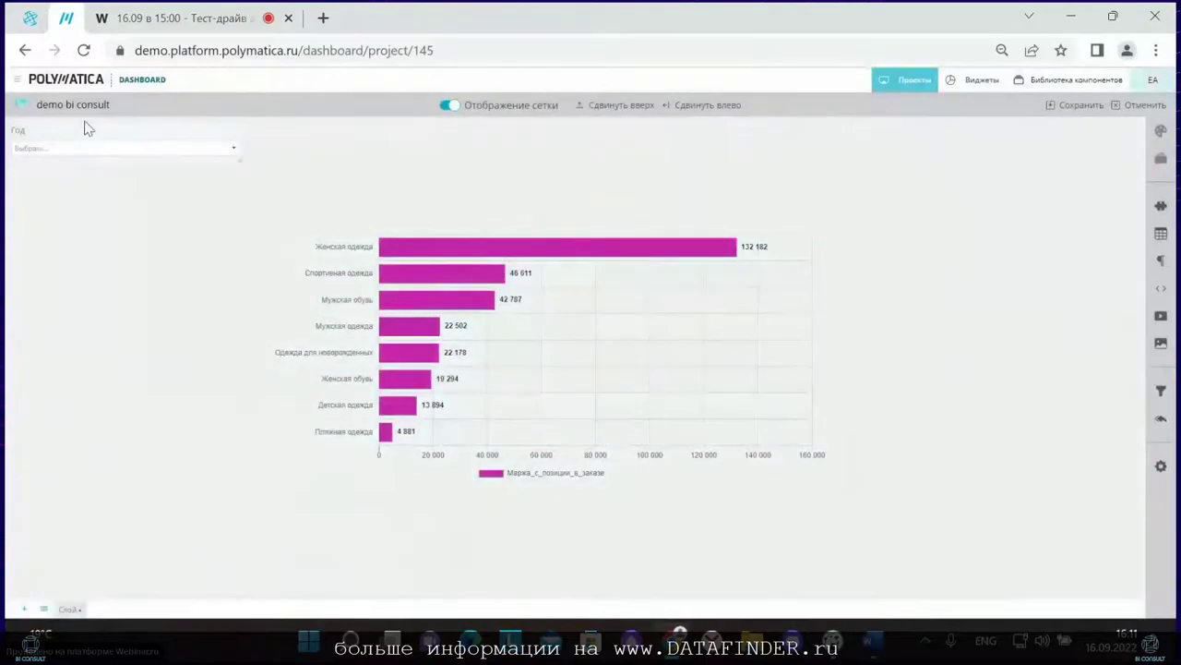
left_click_drag(88, 138, 537, 203)
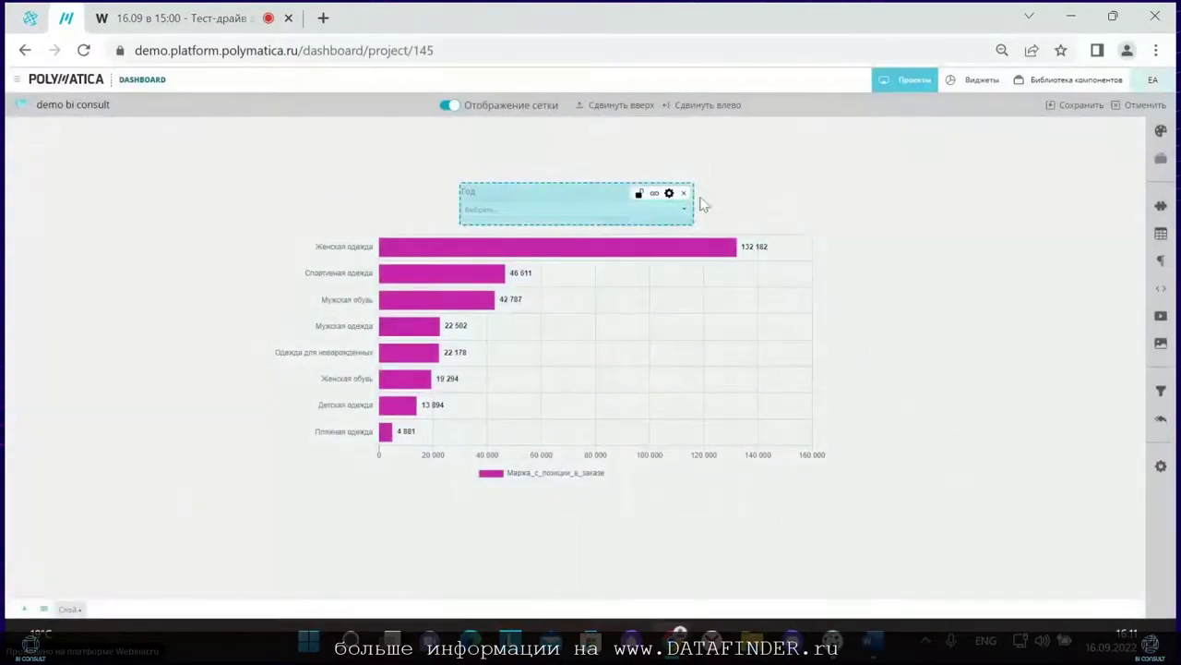
Step: Link the bar chart to Год_Заказа and save the dashboard
left_click(636, 340)
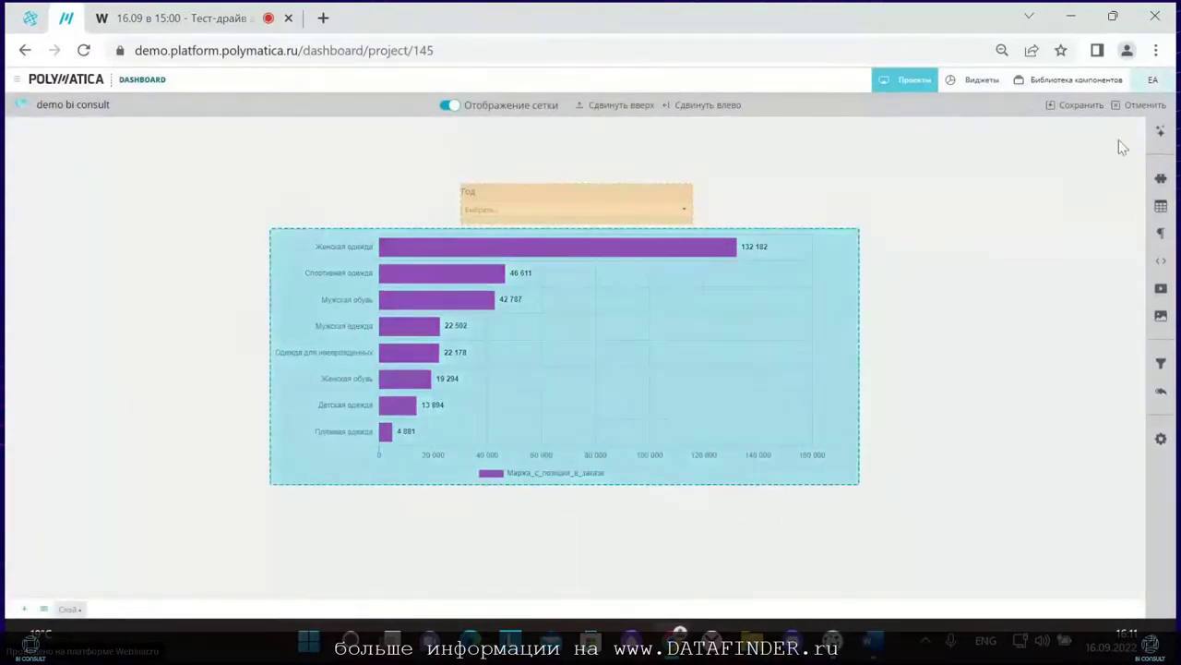
left_click(1161, 131)
left_click(1013, 163)
scroll(1018, 360, "down", 5)
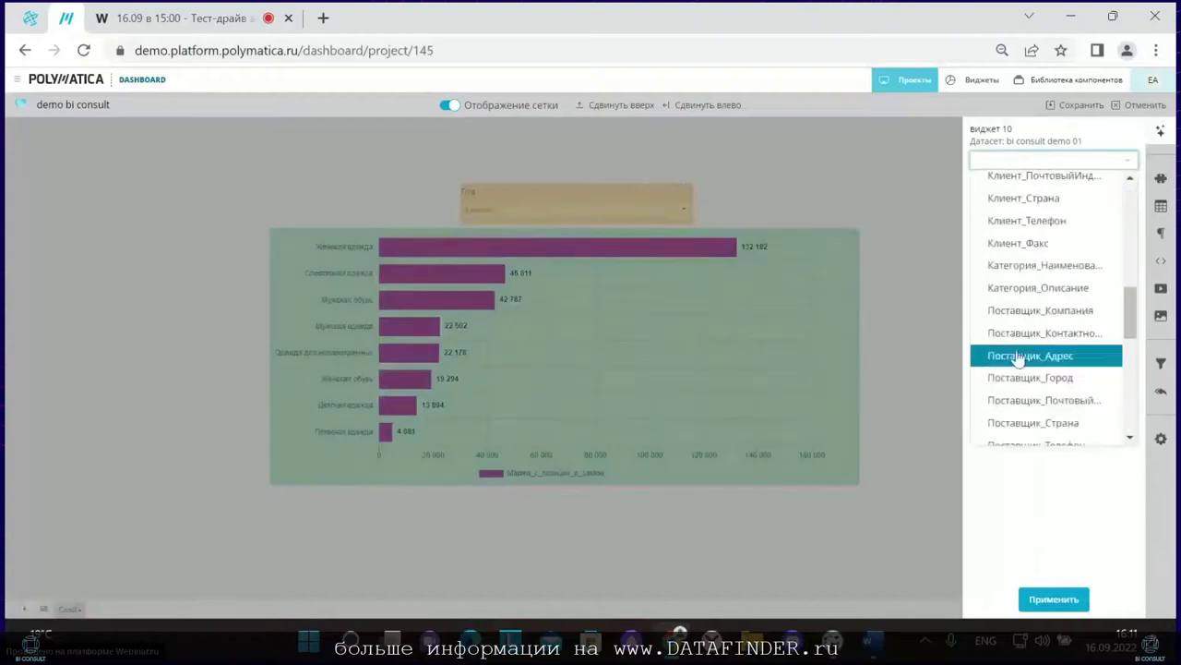
scroll(1018, 360, "down", 5)
left_click(1022, 434)
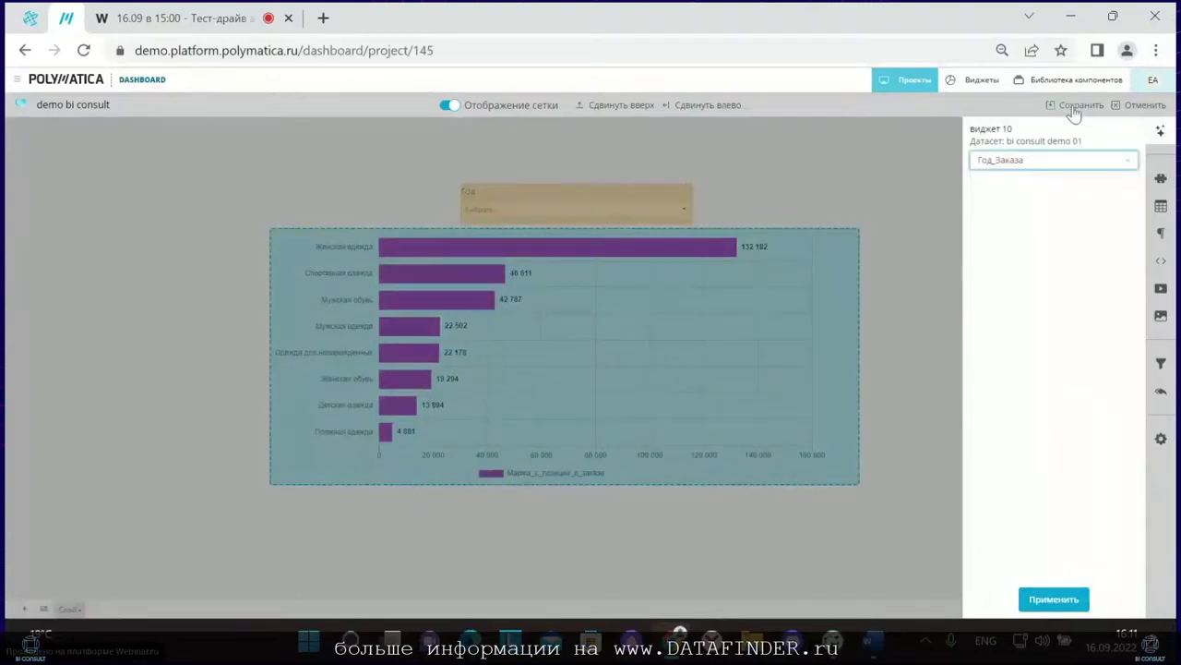
left_click(1076, 106)
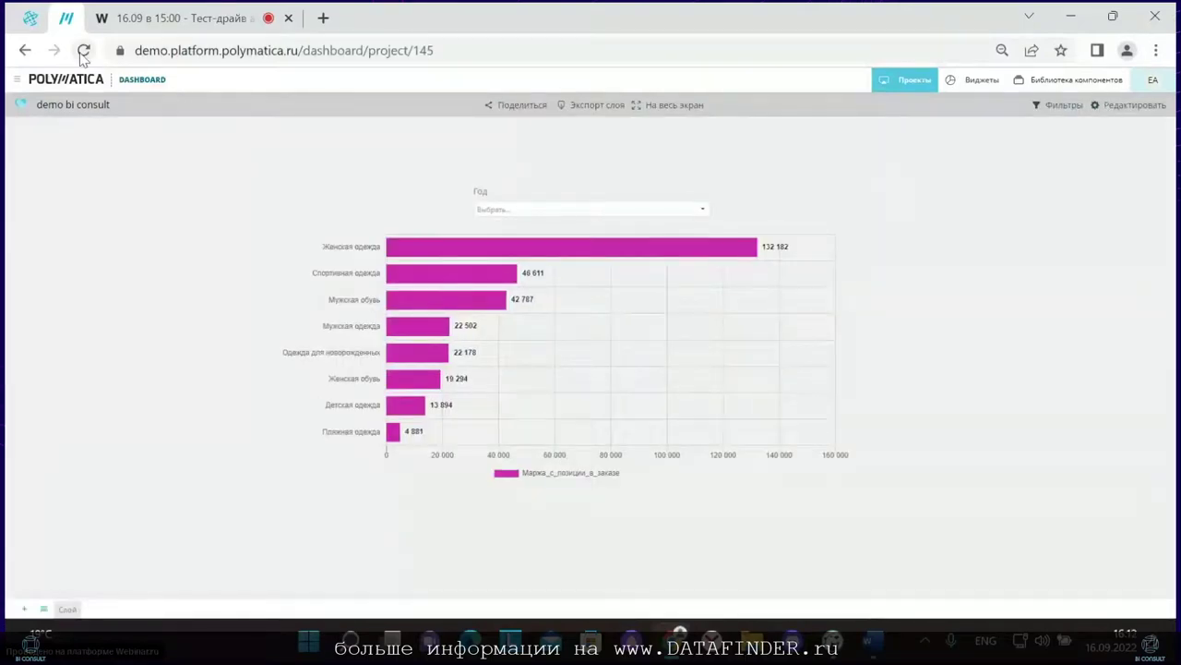
Step: Reload the dashboard and try the Год filter with 2004, 2005, 2006, then 2004 again
left_click(83, 52)
left_click(489, 208)
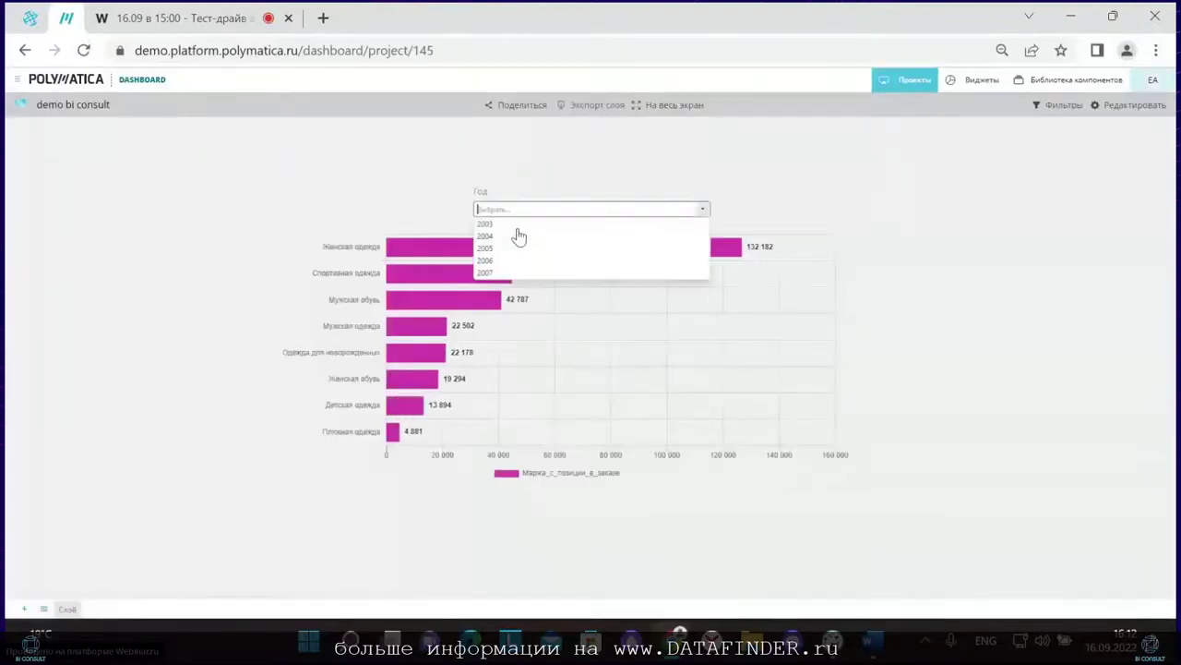
left_click(520, 236)
left_click(520, 212)
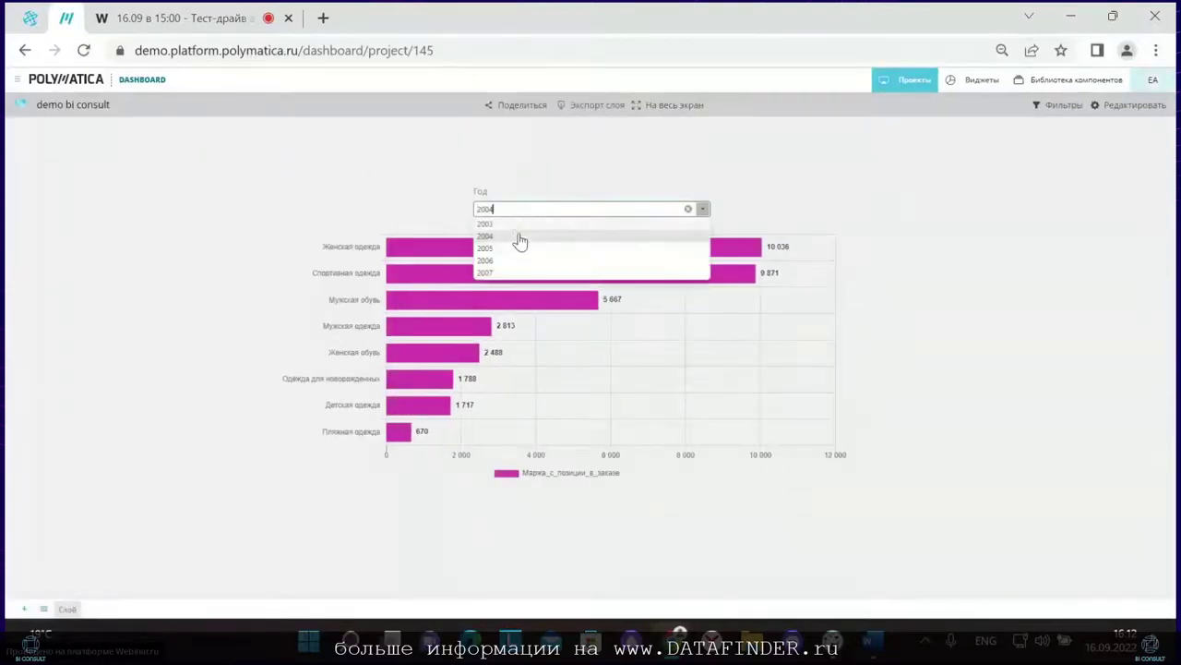
left_click(519, 249)
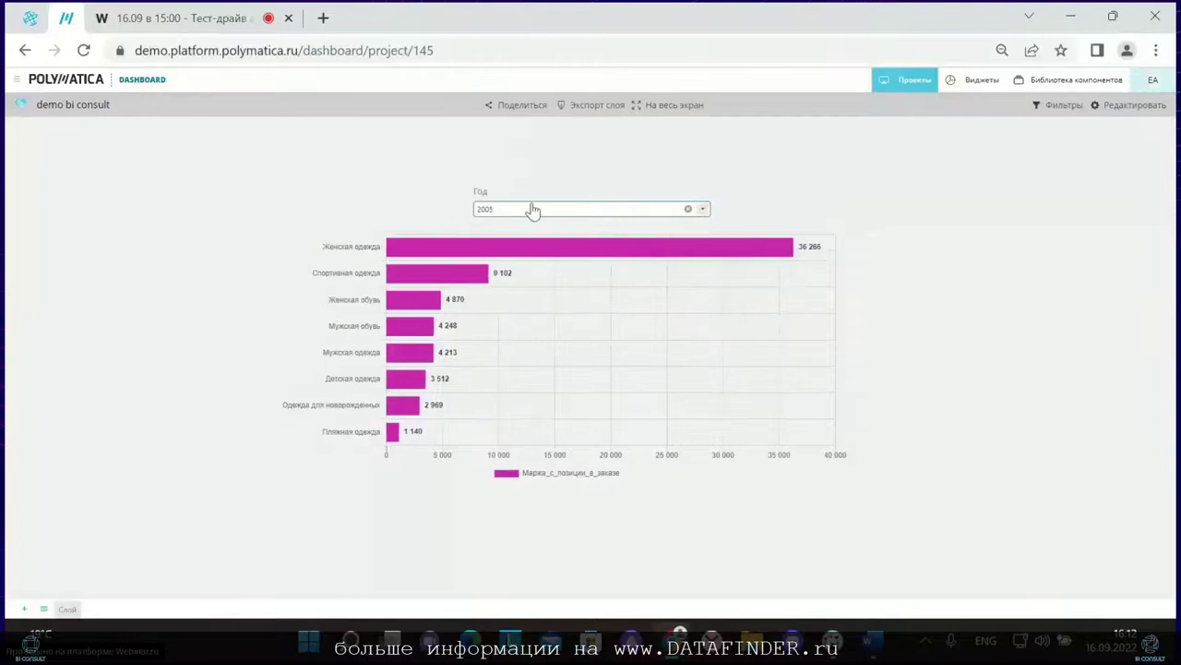
left_click(533, 211)
left_click(530, 259)
left_click(508, 212)
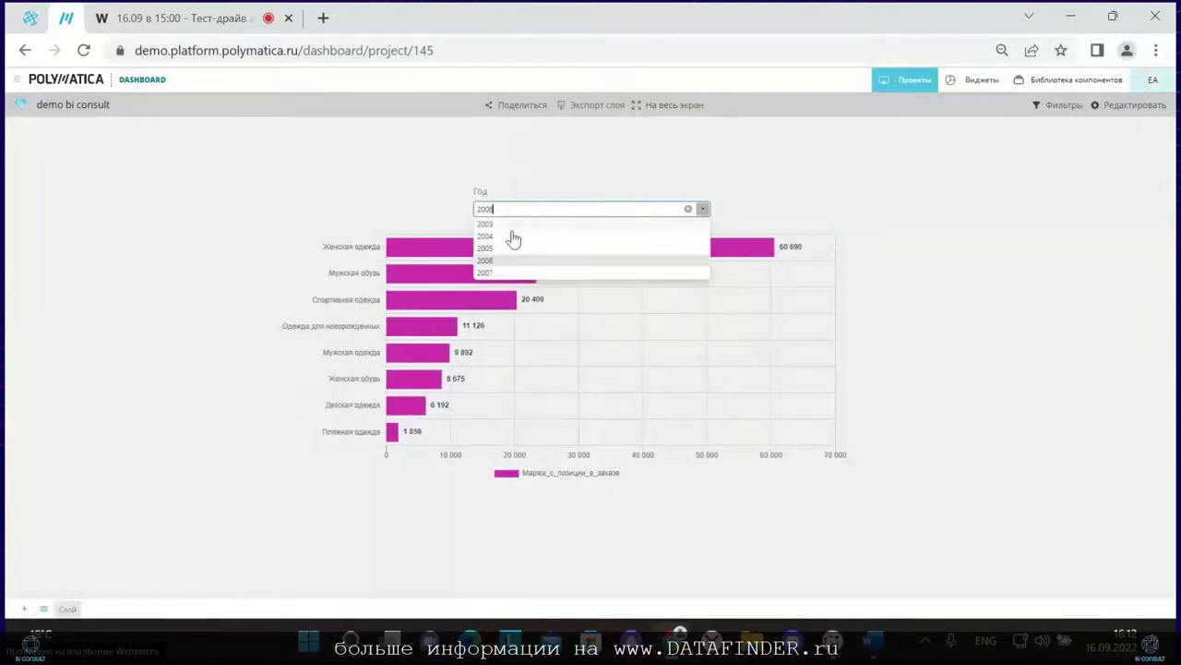
left_click(514, 237)
Step: Set the Год filter to 2007 and stop the Webinar.ru screen share
left_click(514, 212)
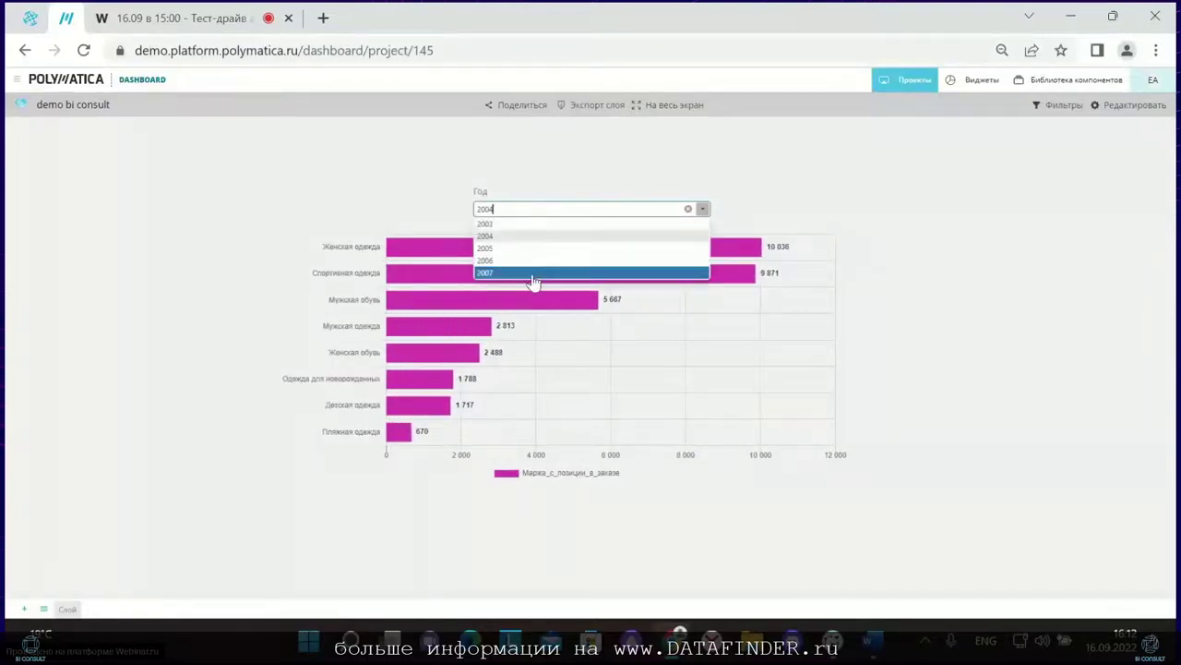
left_click(532, 273)
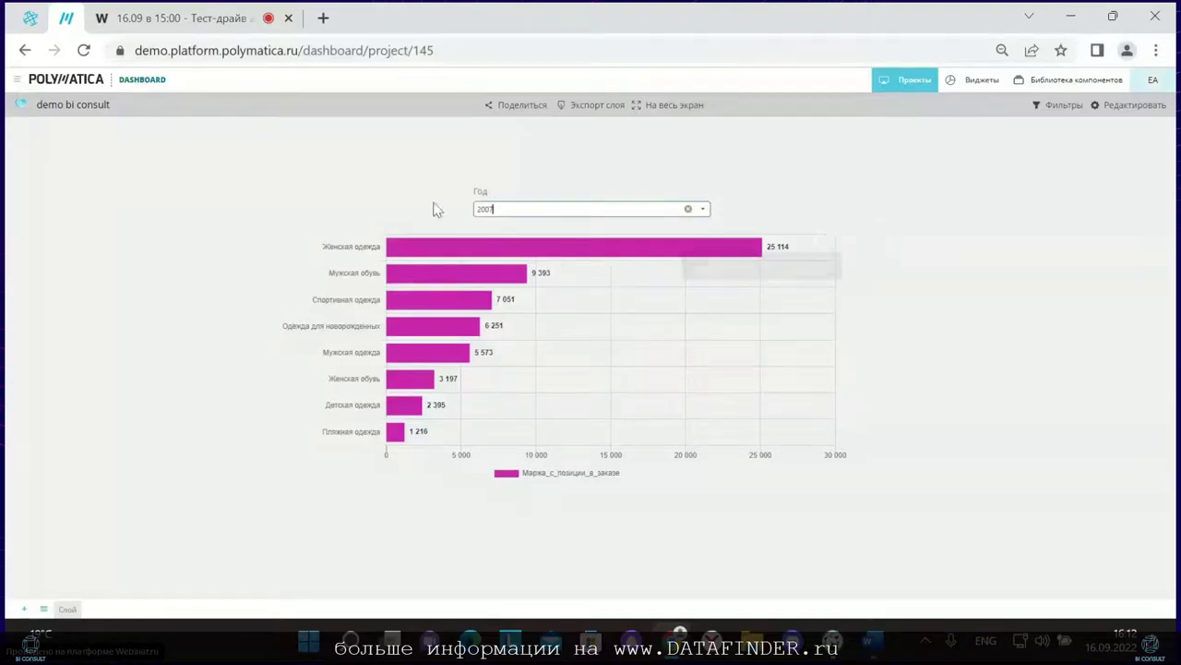
left_click(180, 18)
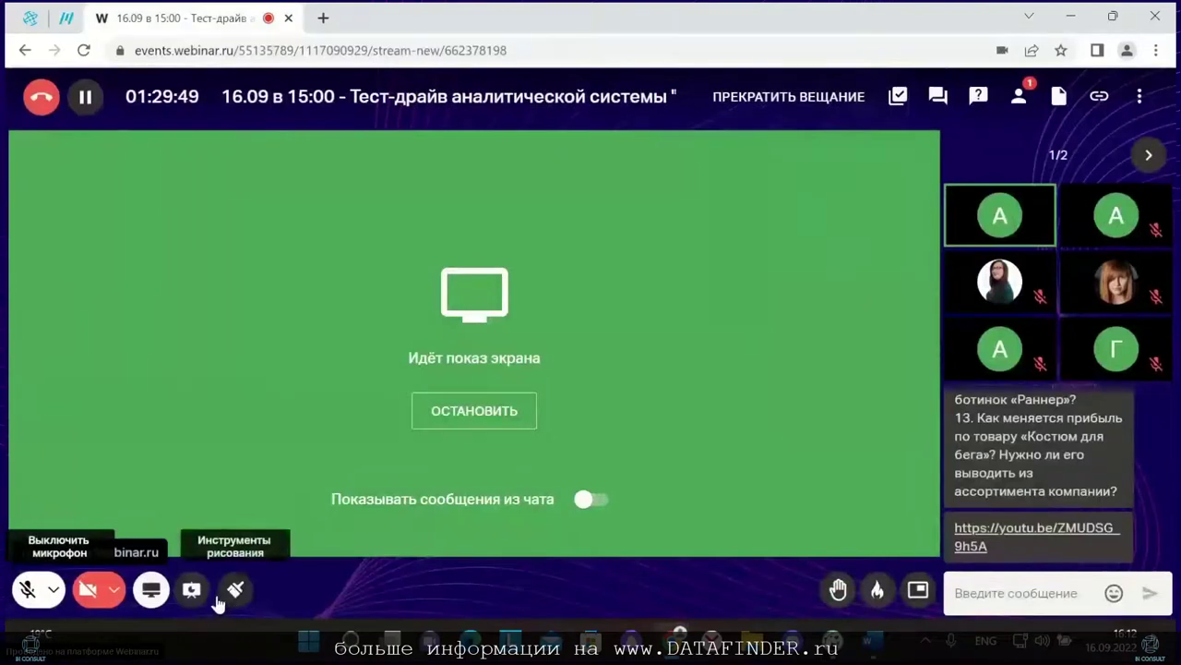
left_click(150, 589)
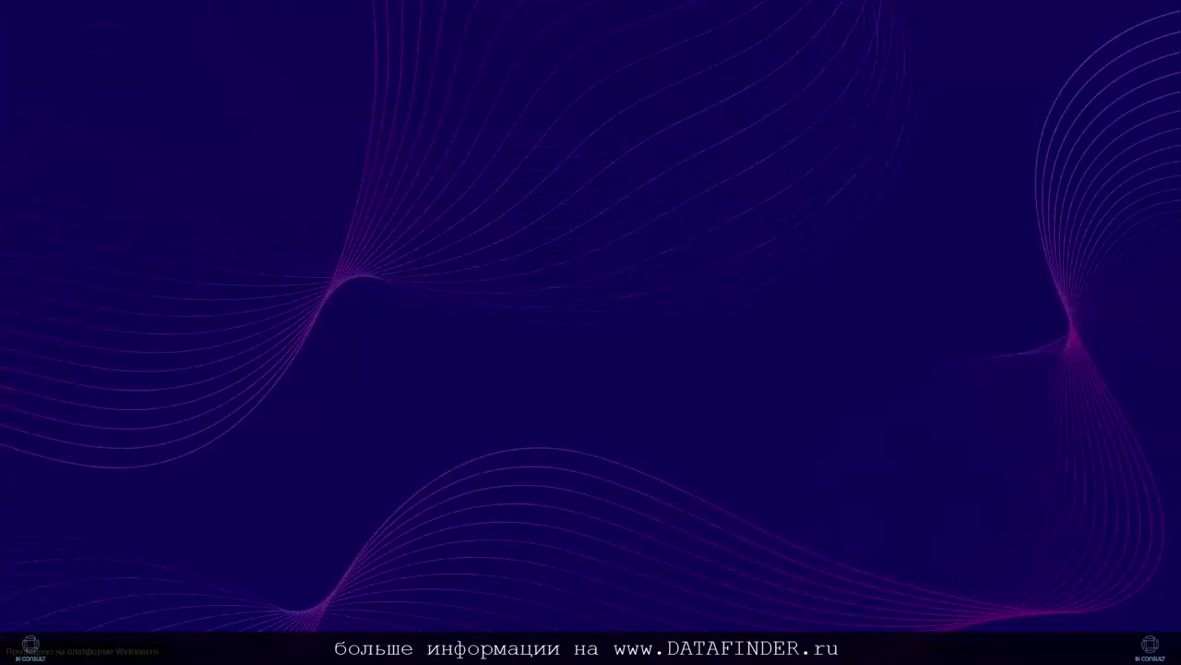